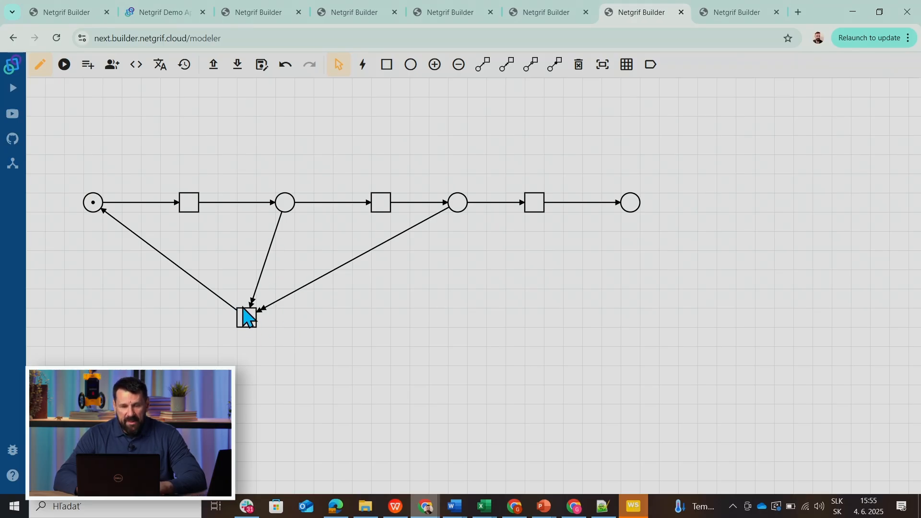
Simulate the net and fire the first transition after the marked start place.
click(64, 65)
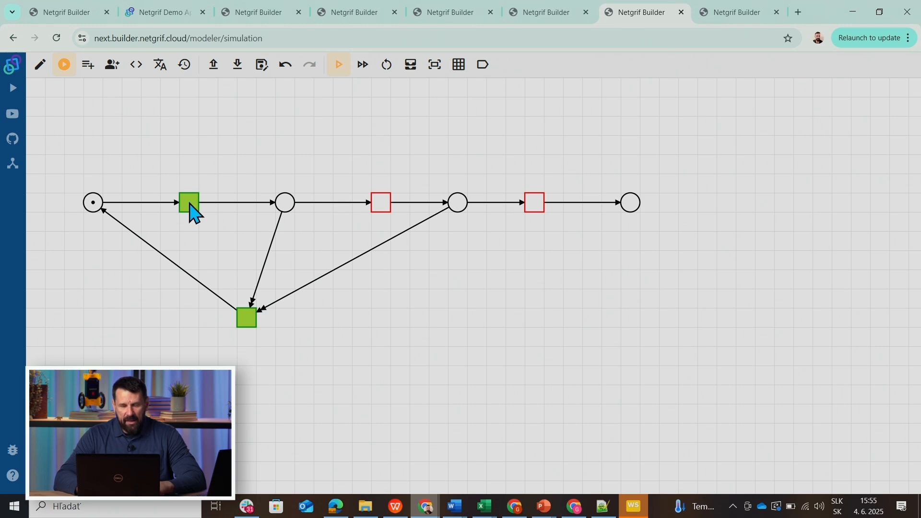
click(192, 211)
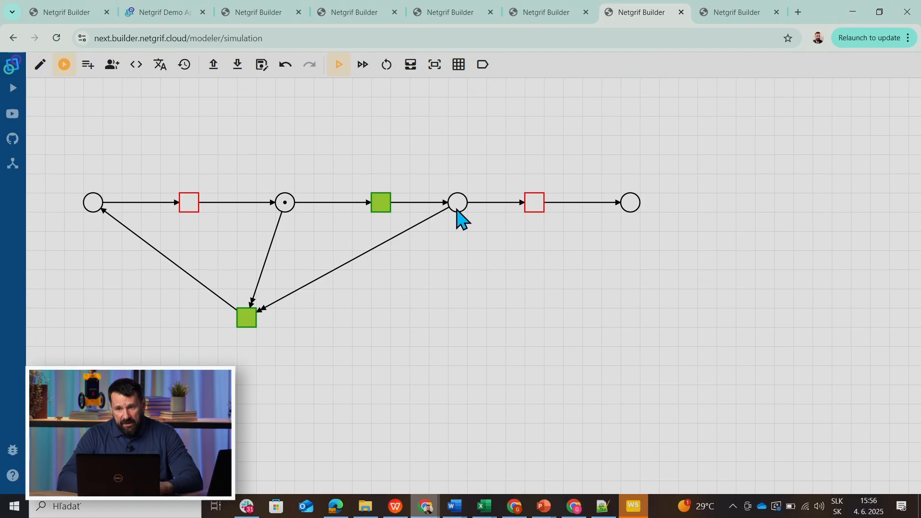
In the empty model, add a place with one token and three transitions: one beside it, one above and one below.
click(737, 13)
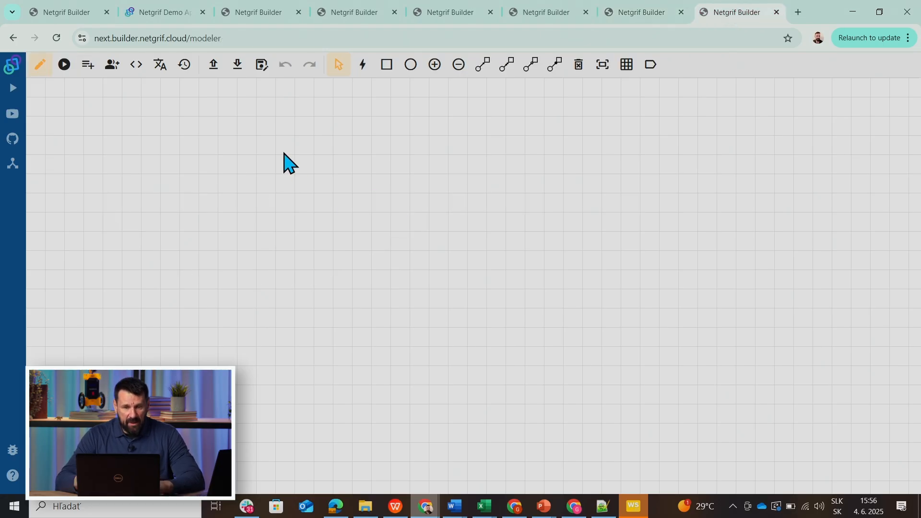
click(411, 72)
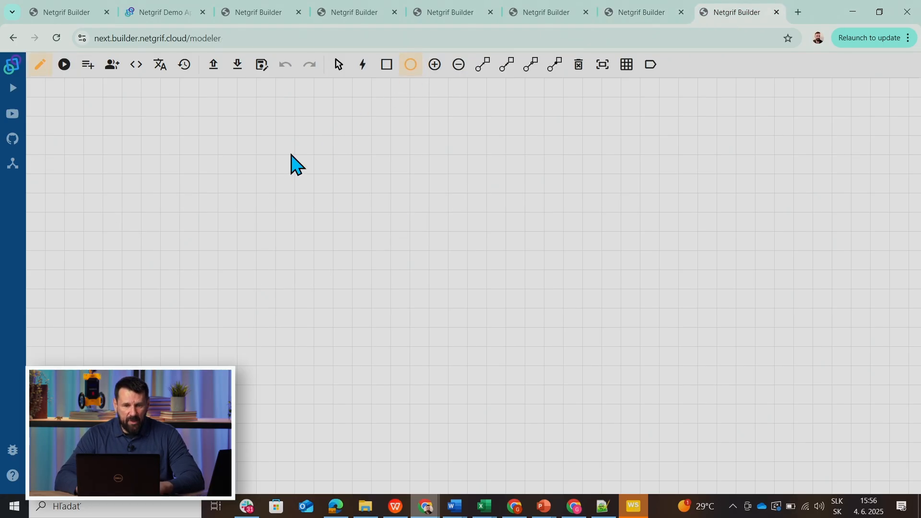
click(266, 144)
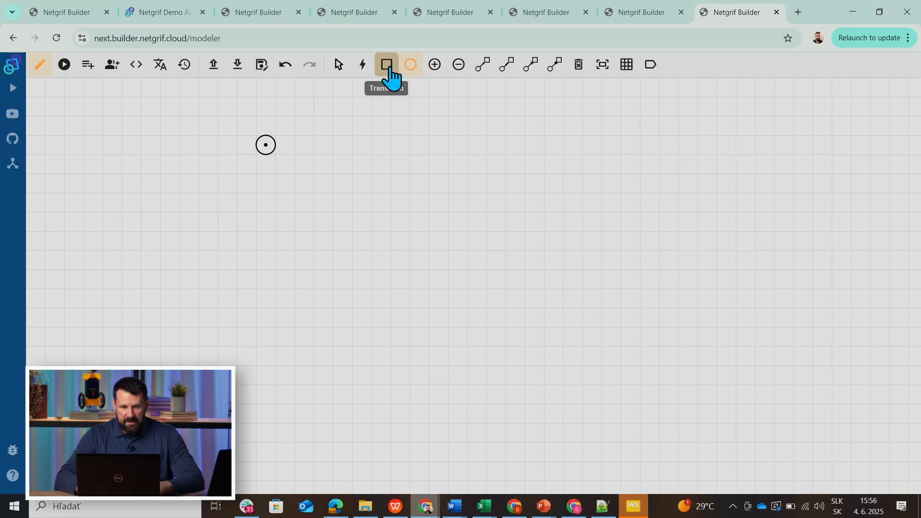
click(386, 67)
click(381, 146)
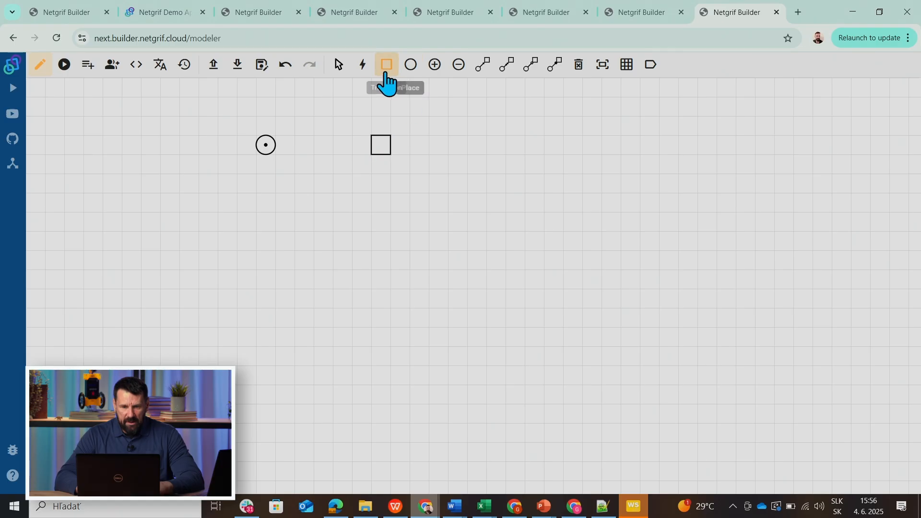
click(265, 107)
click(265, 185)
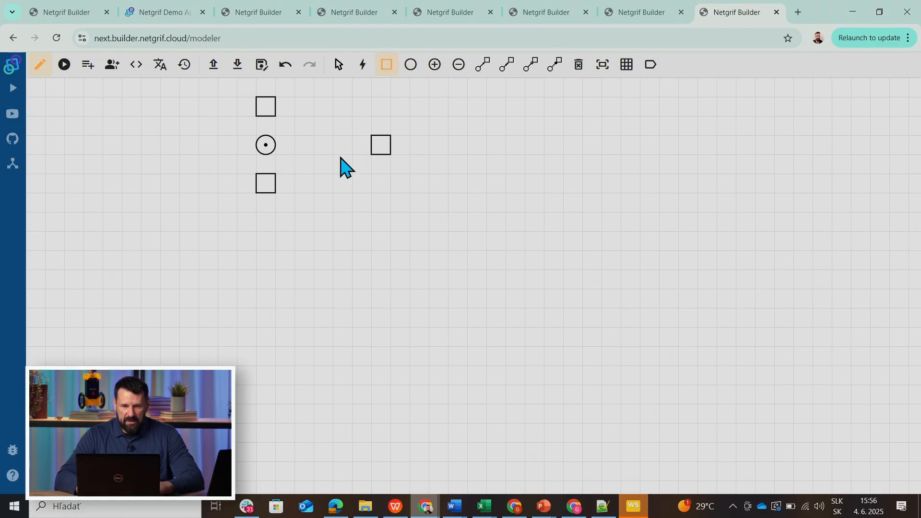
Connect regular arcs from the upper transition to the place and from the place to the lower transition.
click(483, 65)
click(264, 113)
click(264, 144)
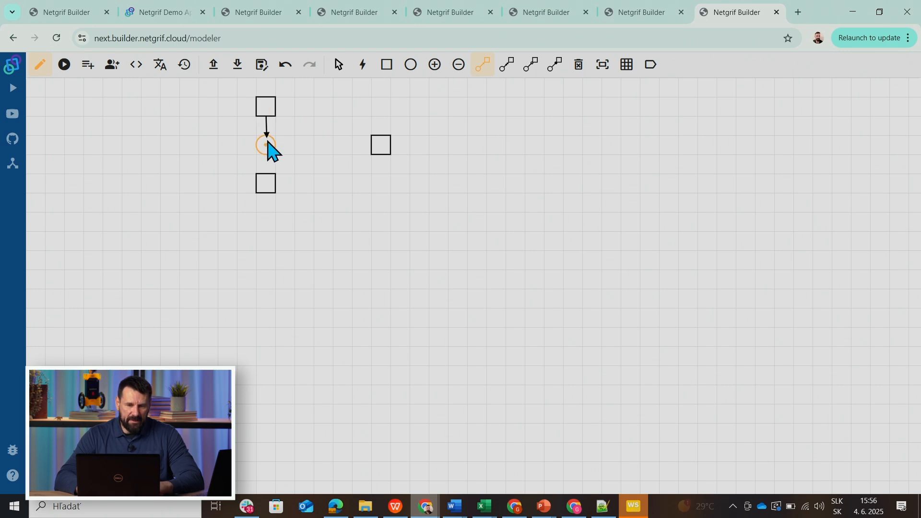
click(265, 154)
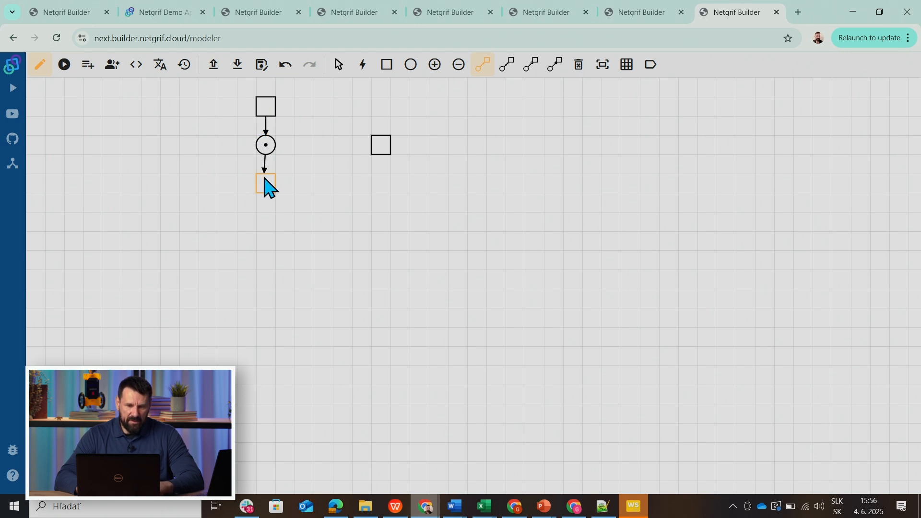
click(272, 184)
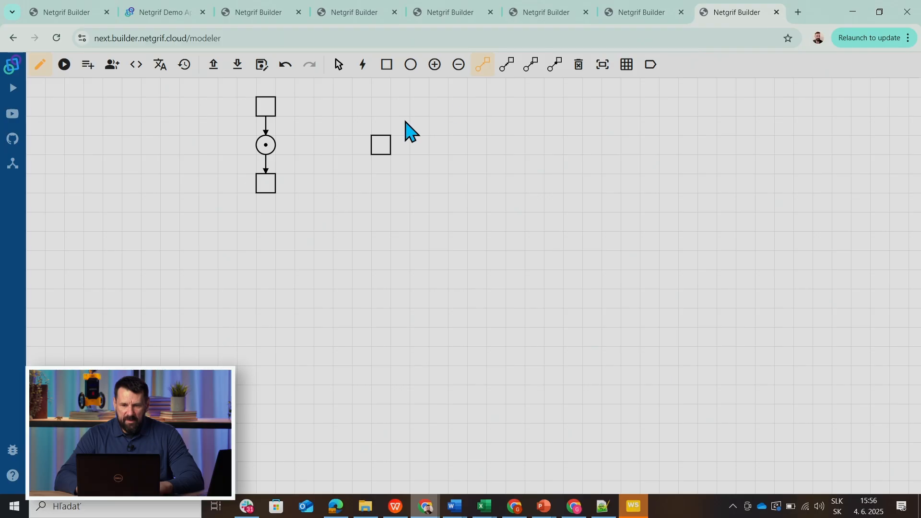
Connect a reset arc from the marked place to the transition beside it.
click(507, 69)
click(272, 153)
click(382, 152)
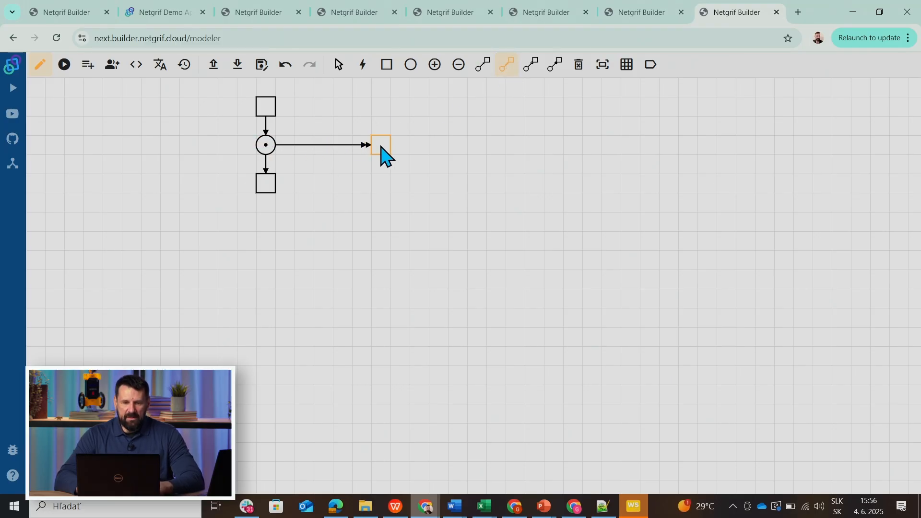
Simulate the net by alternately adding tokens with the upper transition and firing the reset-arc transition, and return to editing.
click(65, 65)
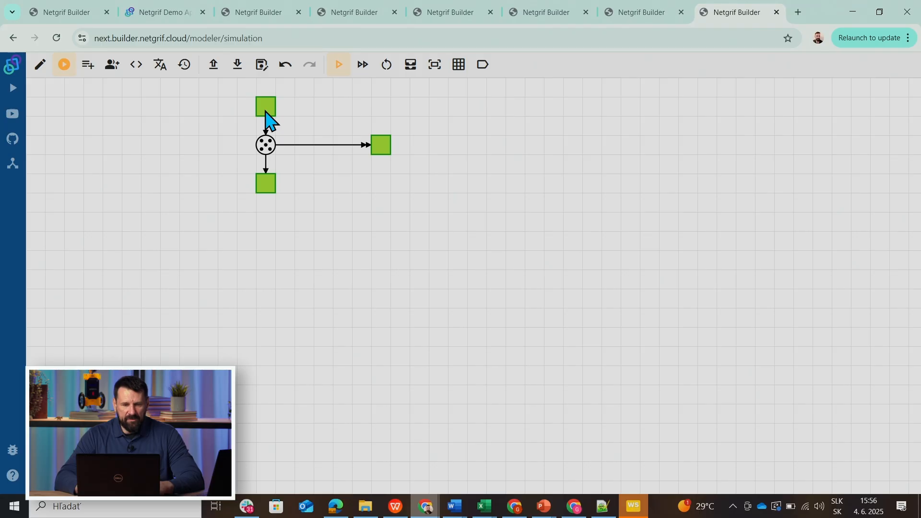
click(383, 153)
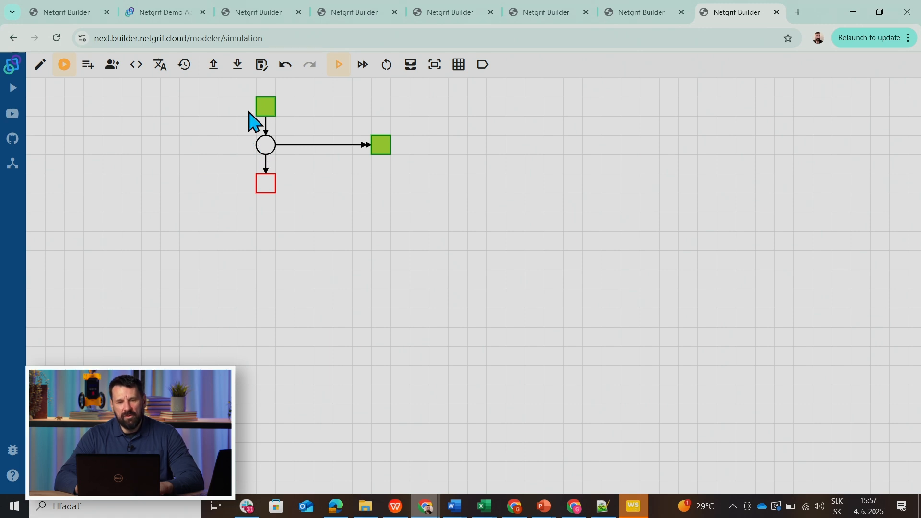
click(268, 109)
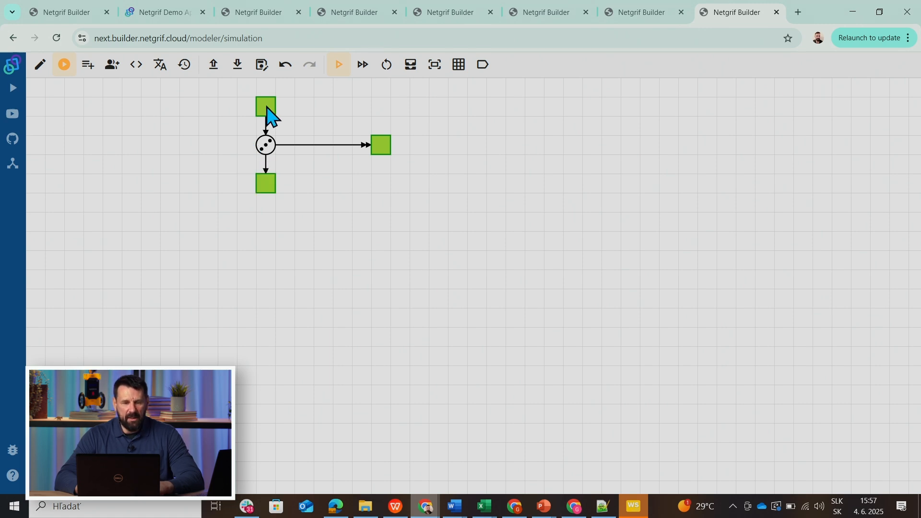
click(383, 153)
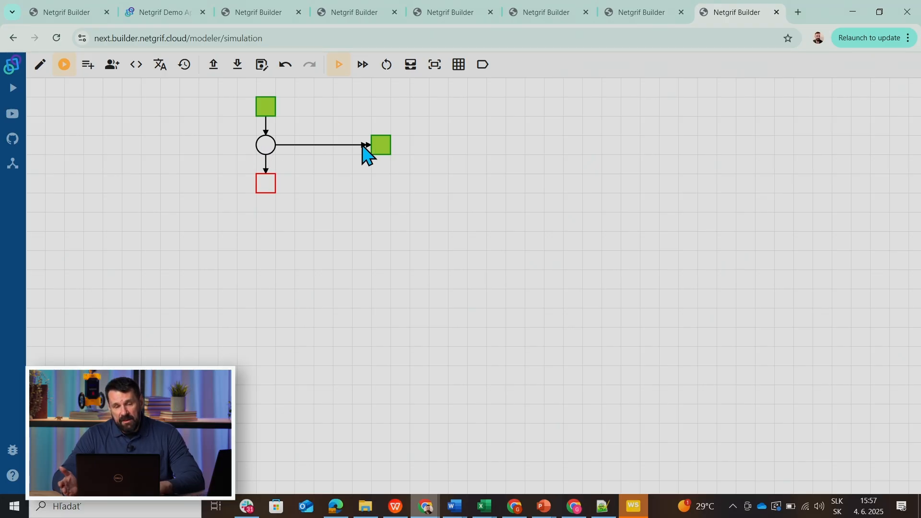
click(38, 70)
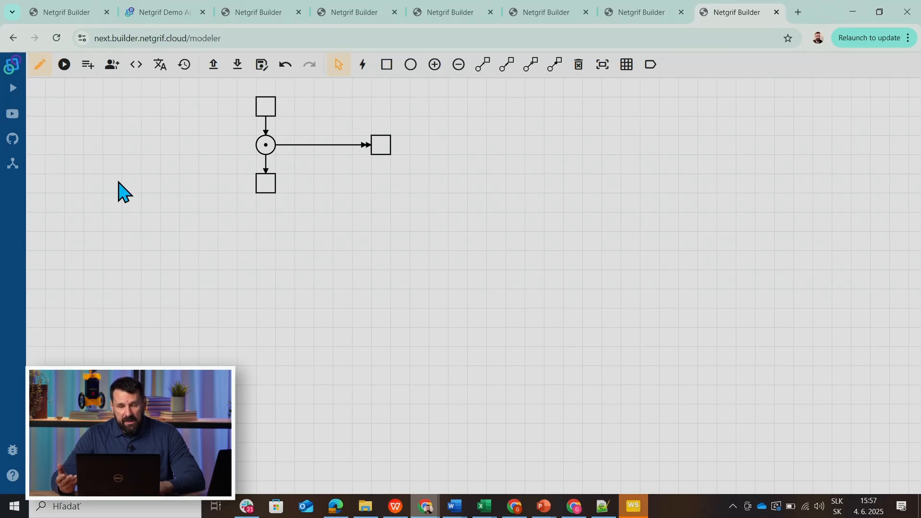
Add an empty place level with and left of the marked place, with a separate transition below it.
drag(119, 183, 372, 113)
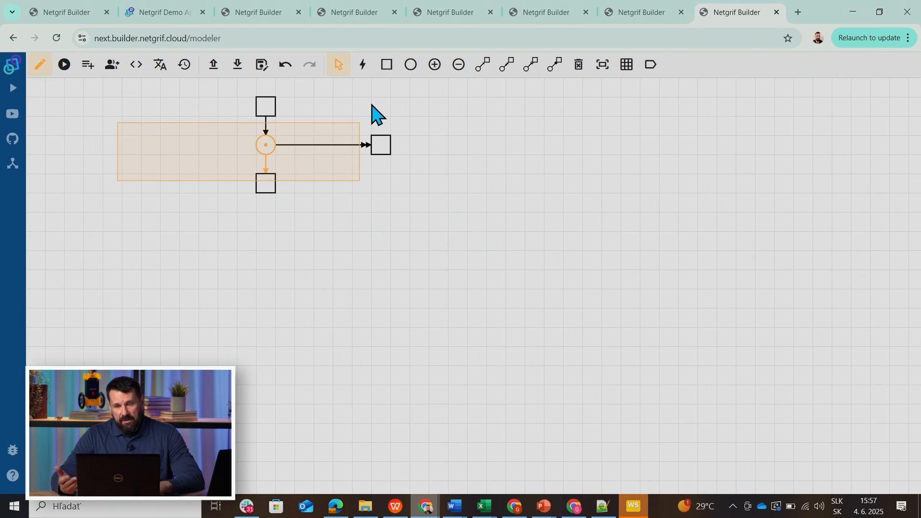
click(410, 67)
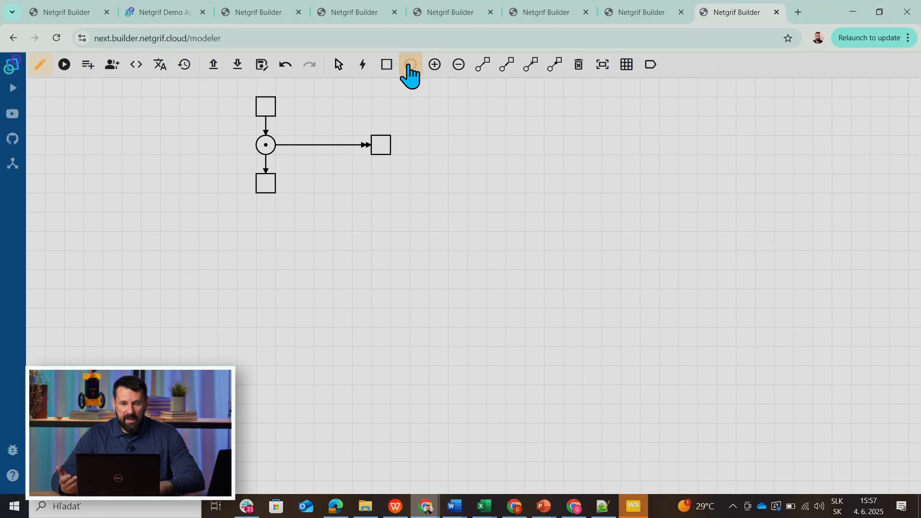
click(388, 68)
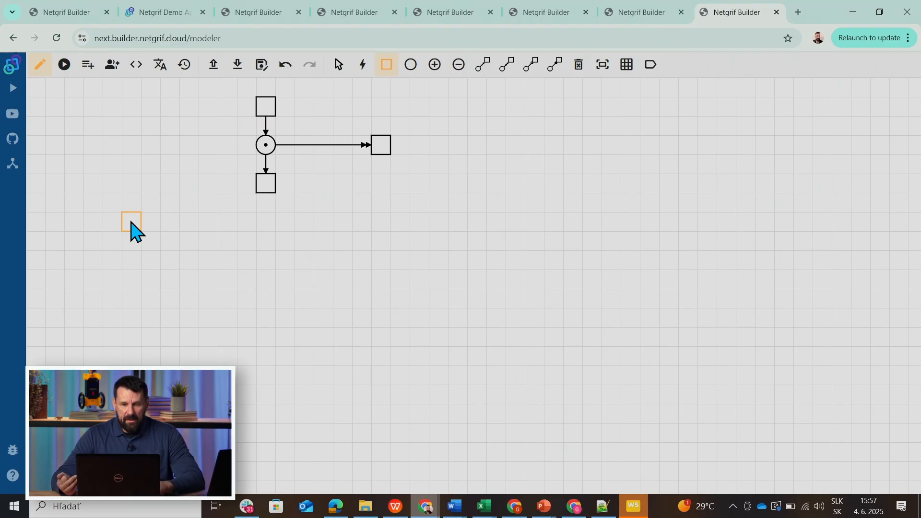
click(411, 67)
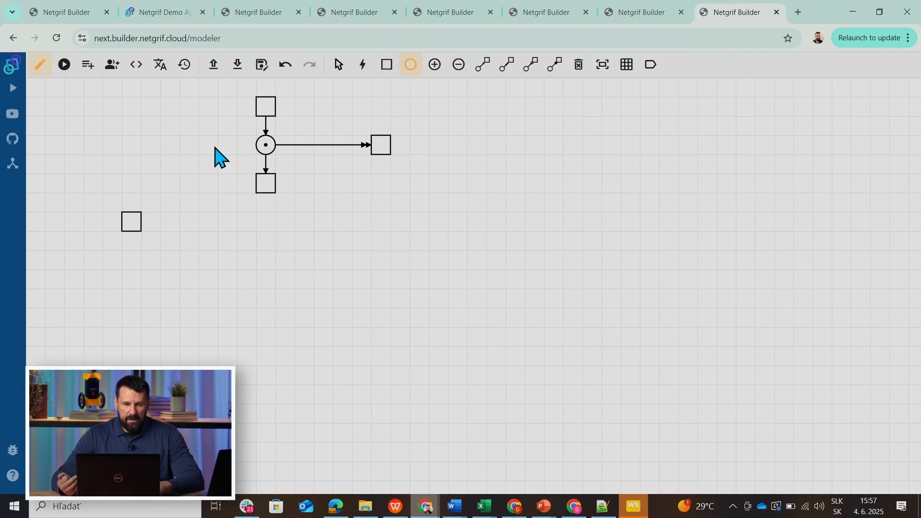
click(132, 145)
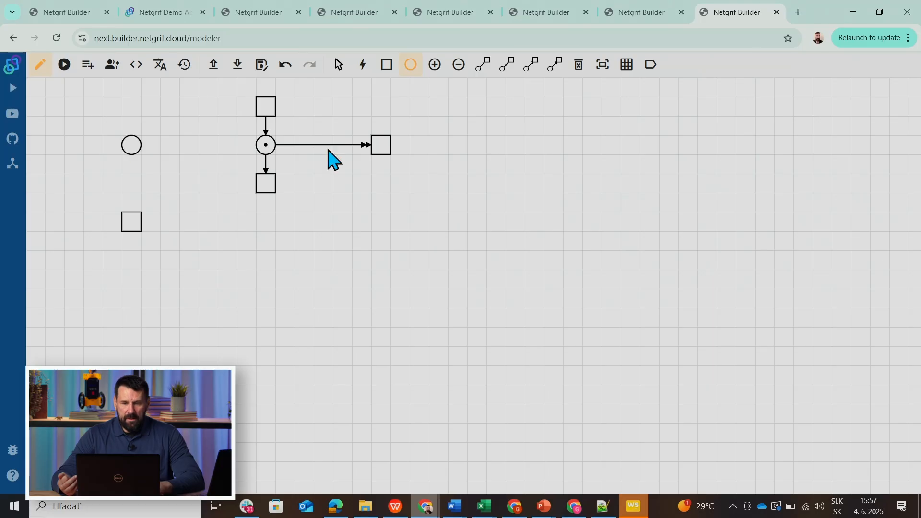
Connect a regular arc from the new empty place to the transition below it.
click(482, 69)
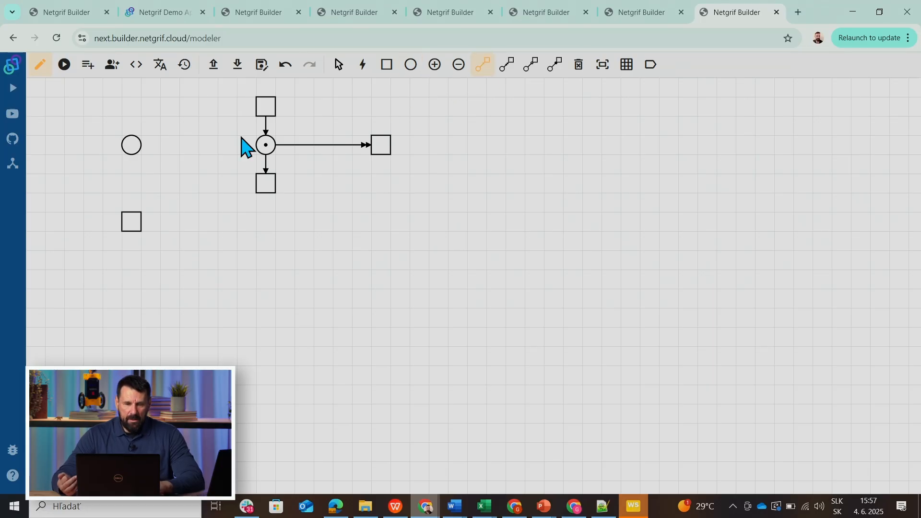
click(131, 145)
click(130, 221)
Add a transition above the empty place and connect it to that place with a regular arc.
click(385, 70)
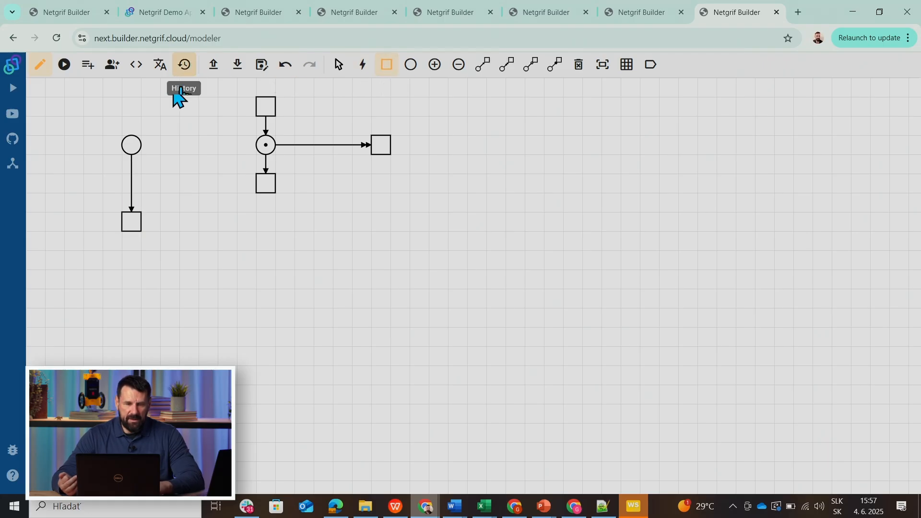
click(129, 106)
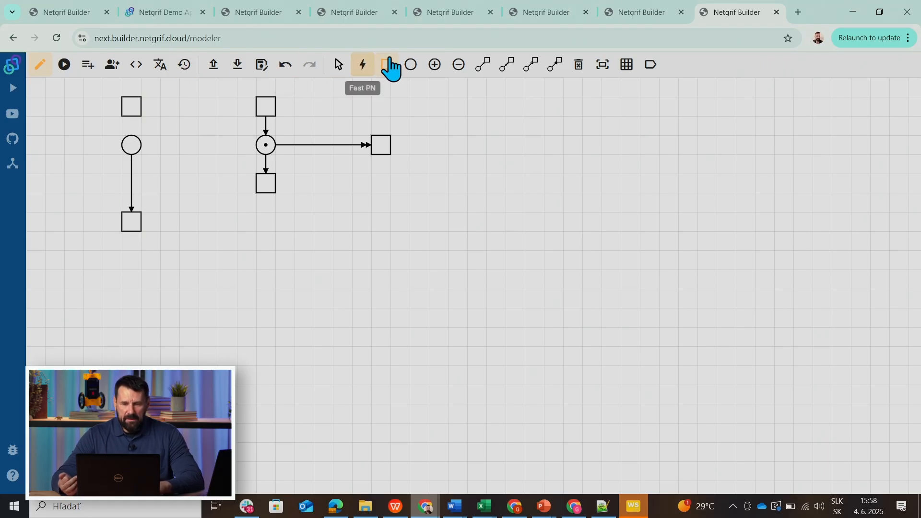
click(482, 67)
click(130, 113)
click(134, 142)
click(131, 146)
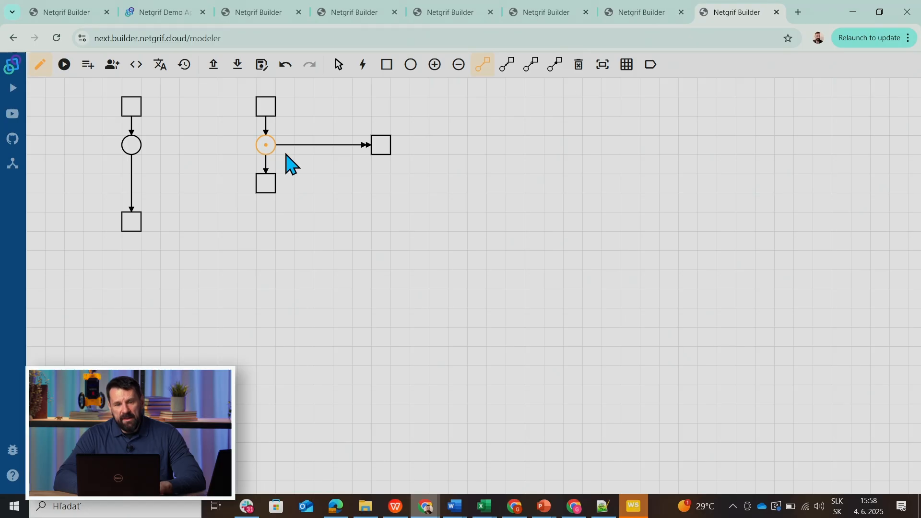
right_click(131, 179)
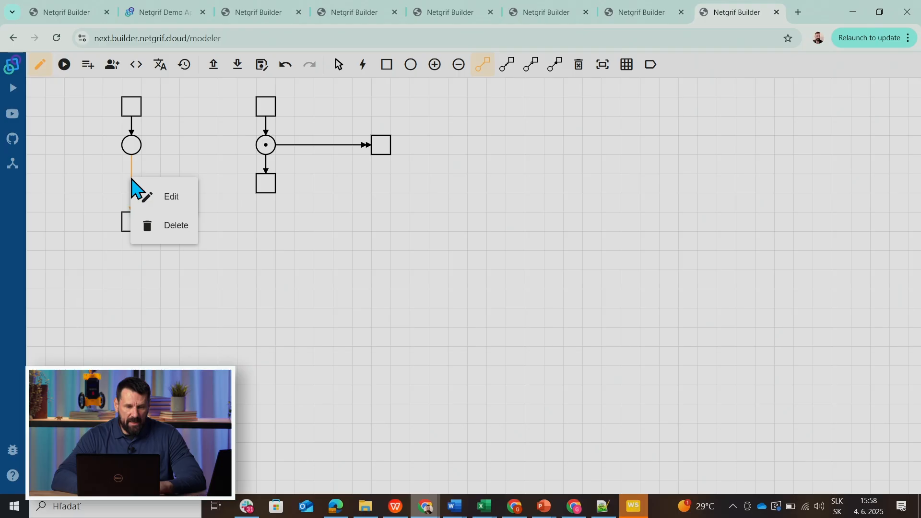
click(162, 198)
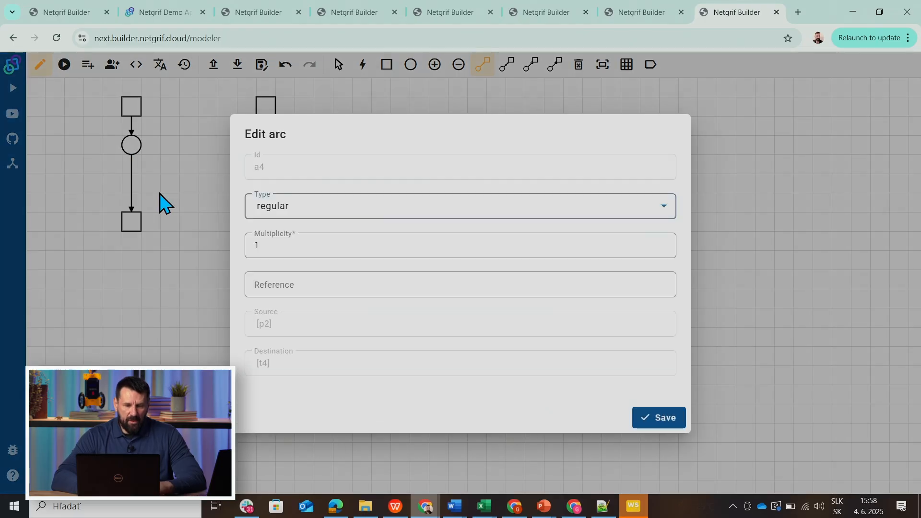
click(274, 285)
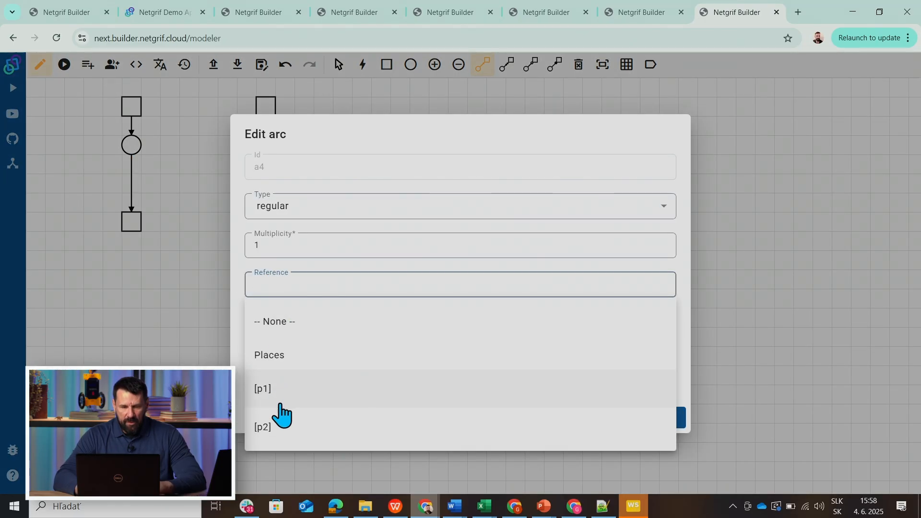
click(160, 276)
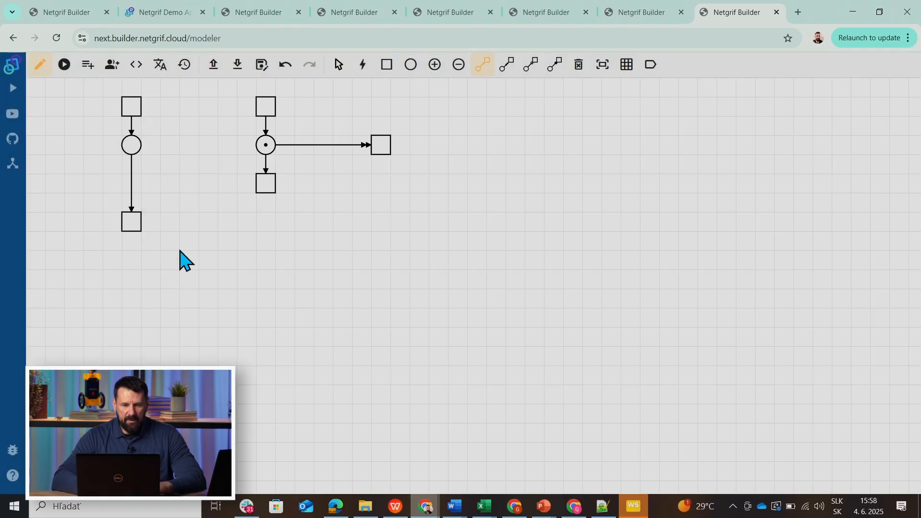
Label the marked place p1 and save it.
right_click(260, 151)
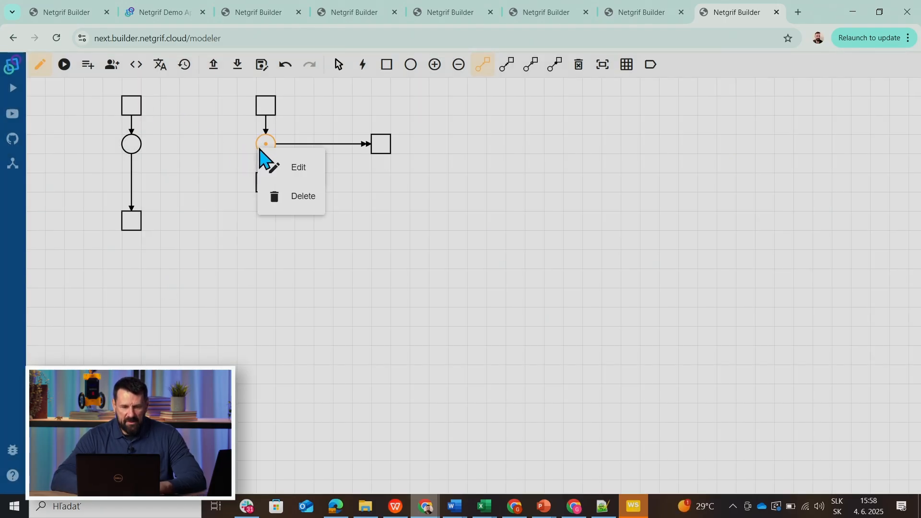
click(289, 168)
click(287, 265)
text(p1)
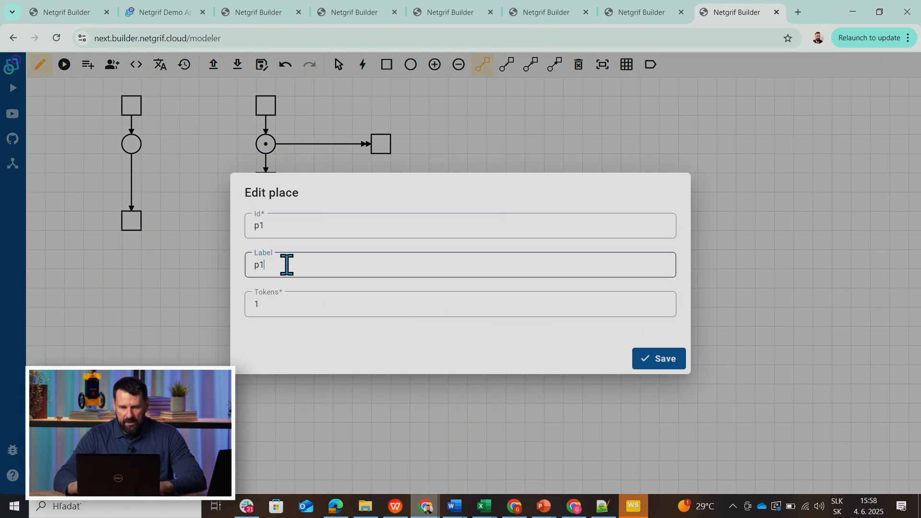
click(652, 360)
Label the empty place p2 and save it.
click(132, 145)
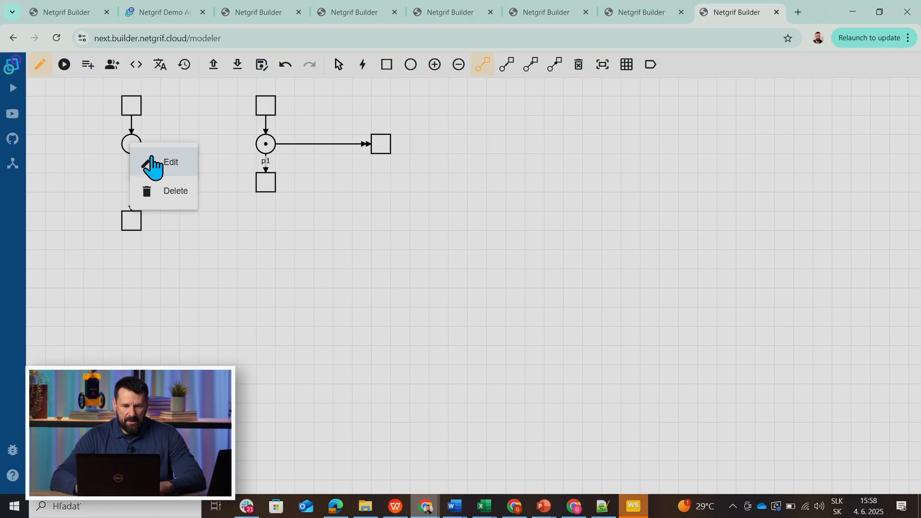
click(161, 161)
click(293, 262)
text(p2)
click(646, 360)
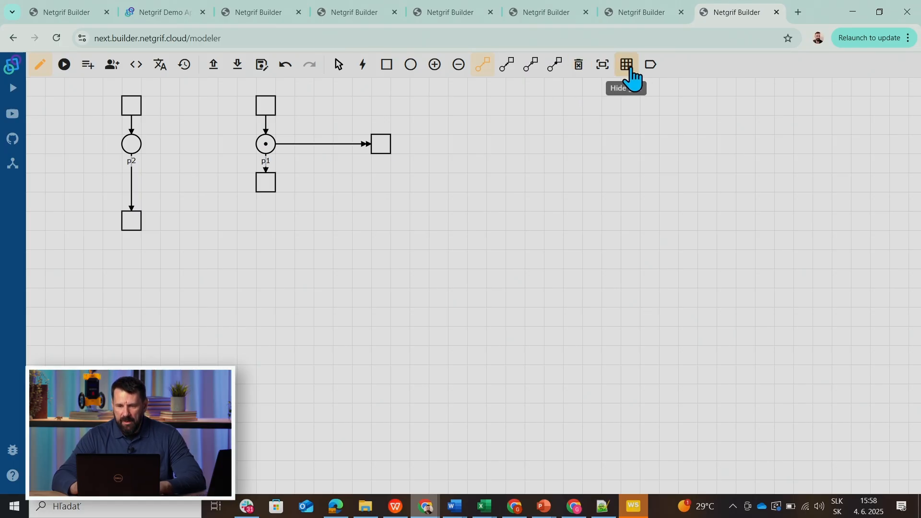
Show the IDs of all net elements on the canvas, and hide them again.
click(648, 65)
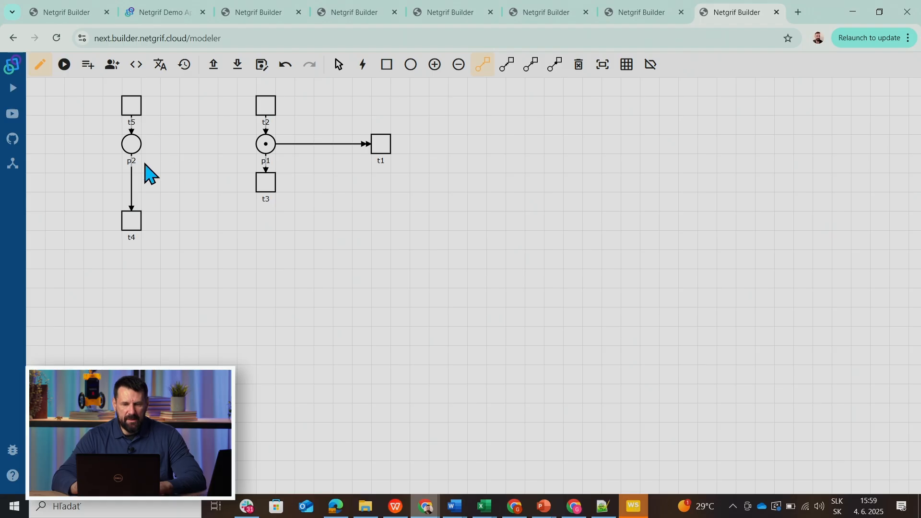
click(651, 70)
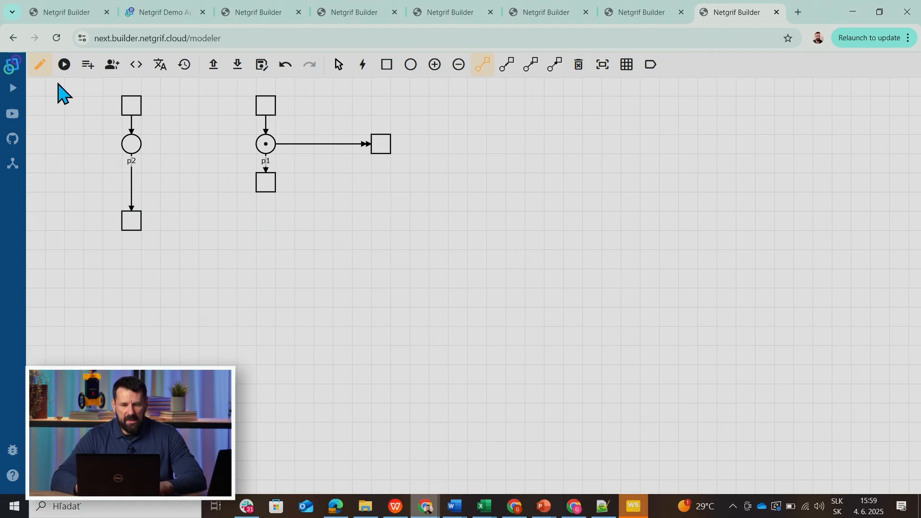
Set the reference of the arc leading from p2 to its lower transition to place p1 and save it.
right_click(133, 193)
click(150, 208)
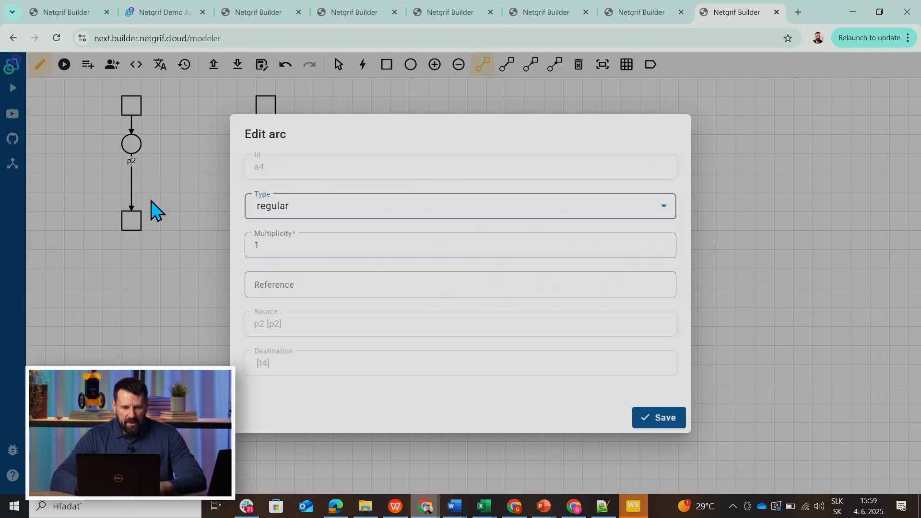
click(255, 283)
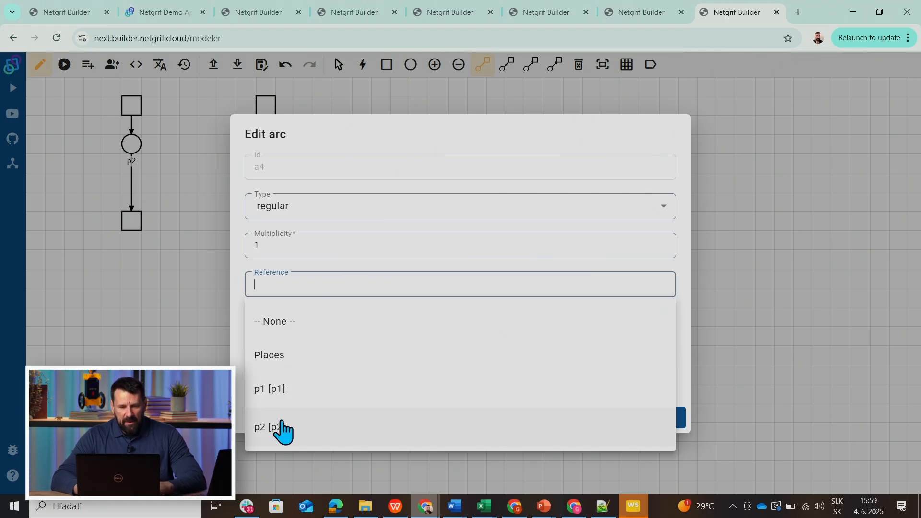
click(267, 396)
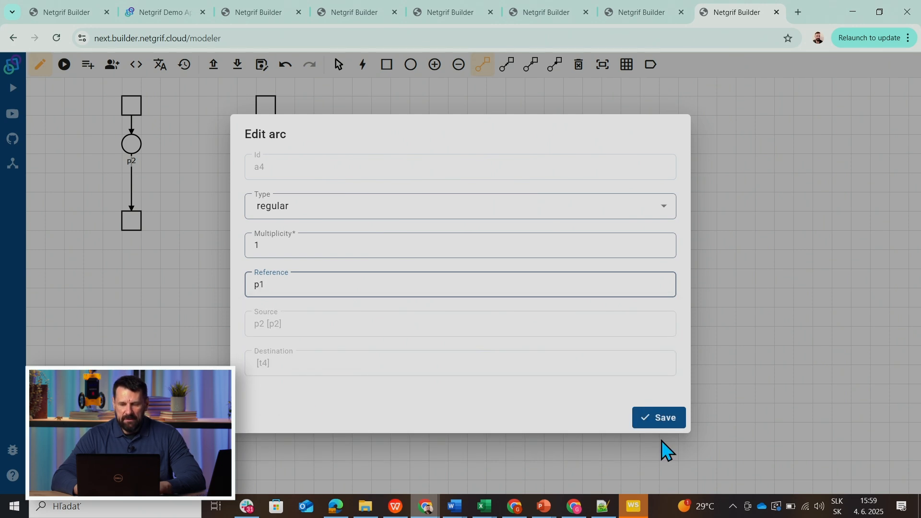
click(655, 428)
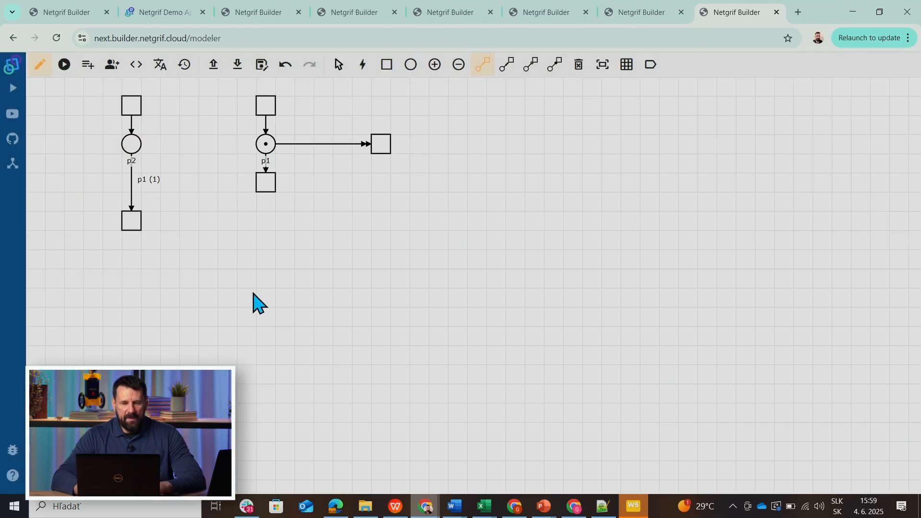
click(268, 174)
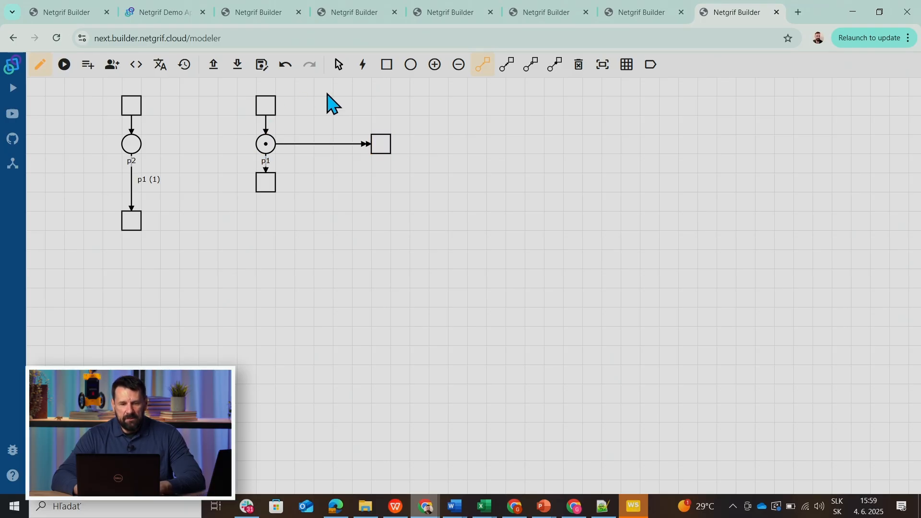
Simulate the net by firing the transitions feeding p1 and p2 and the transition below p2 that consumes its tokens.
click(64, 65)
click(264, 106)
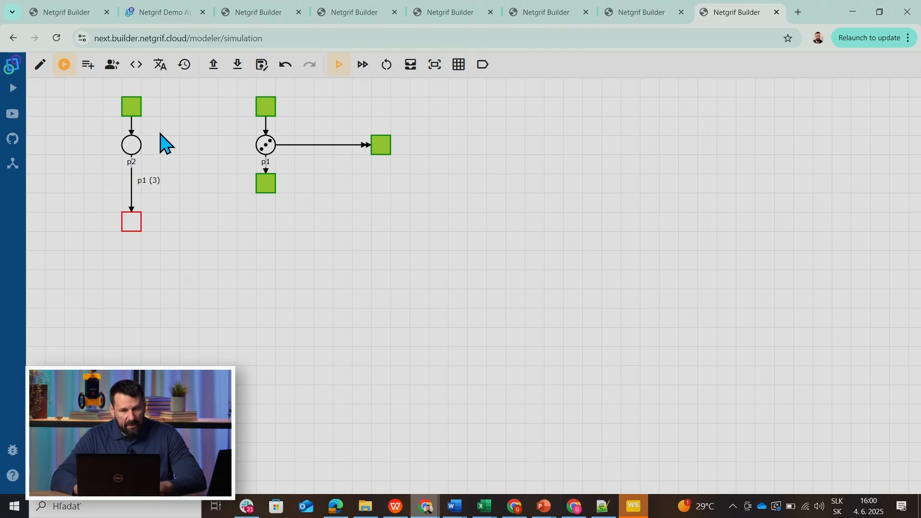
click(132, 111)
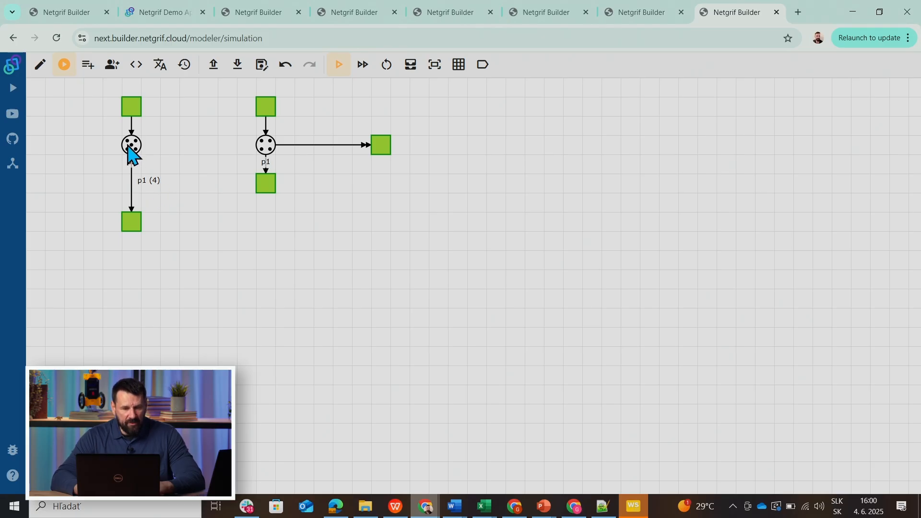
click(133, 222)
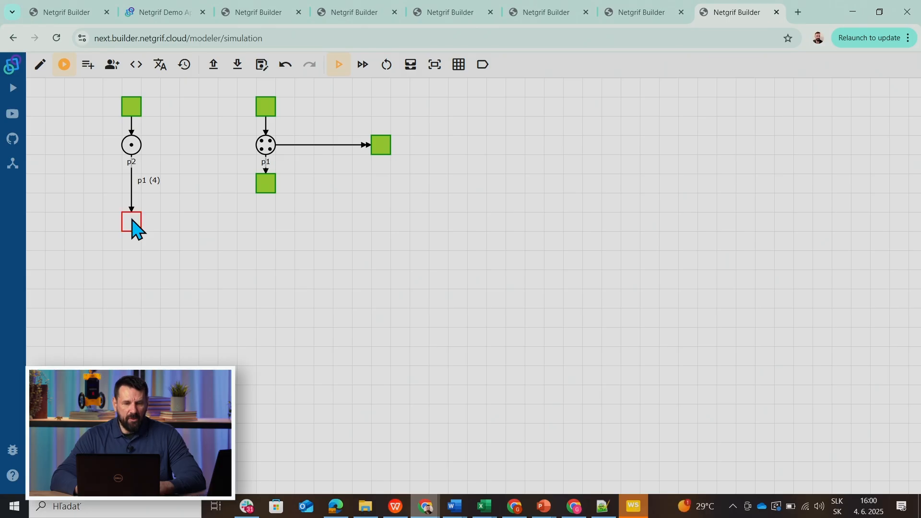
click(132, 106)
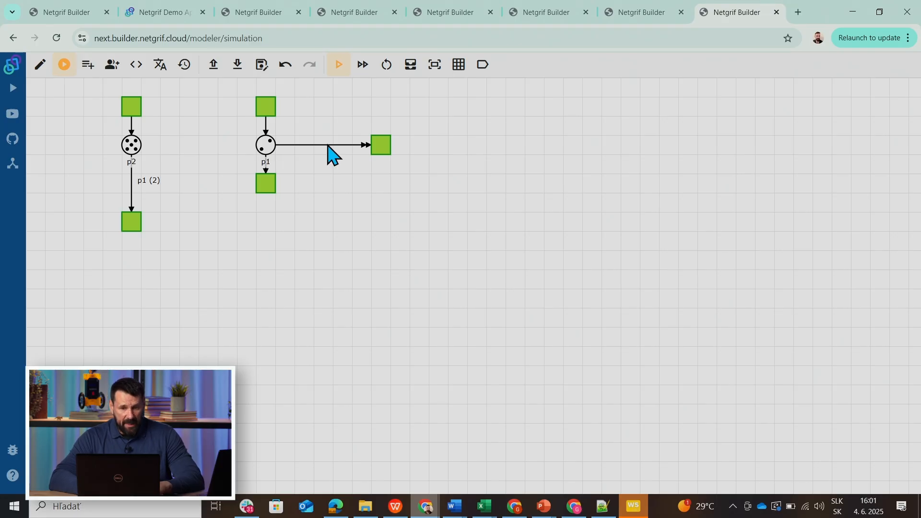
Return to editing and replace the reset arc leaving p1 with a regular arc to the same transition.
click(40, 65)
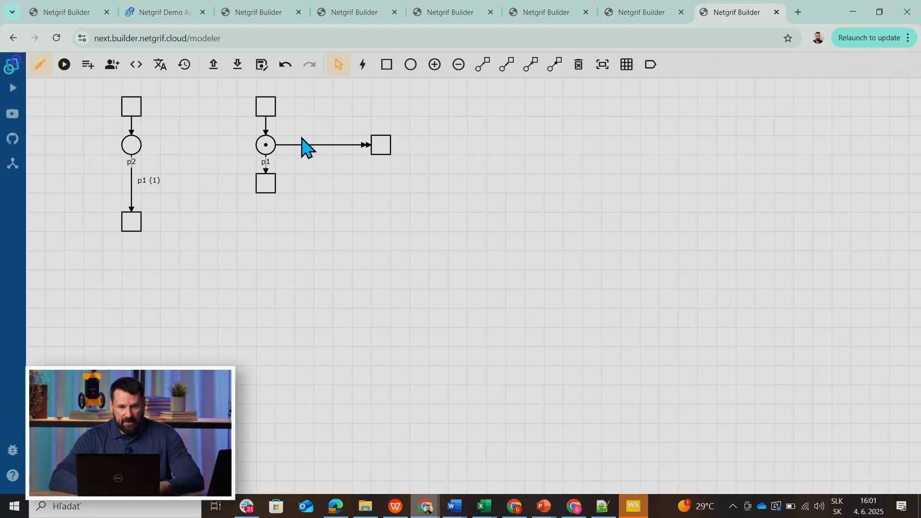
right_click(317, 145)
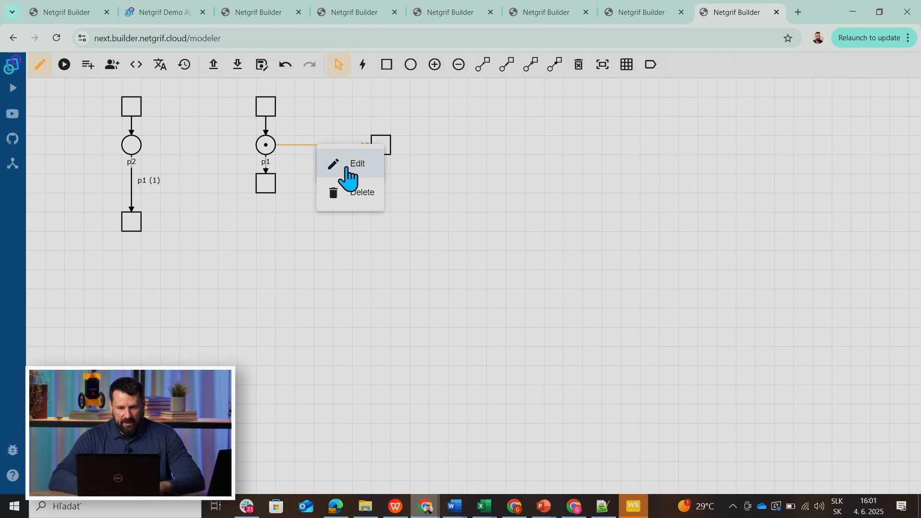
click(355, 193)
click(484, 67)
click(267, 143)
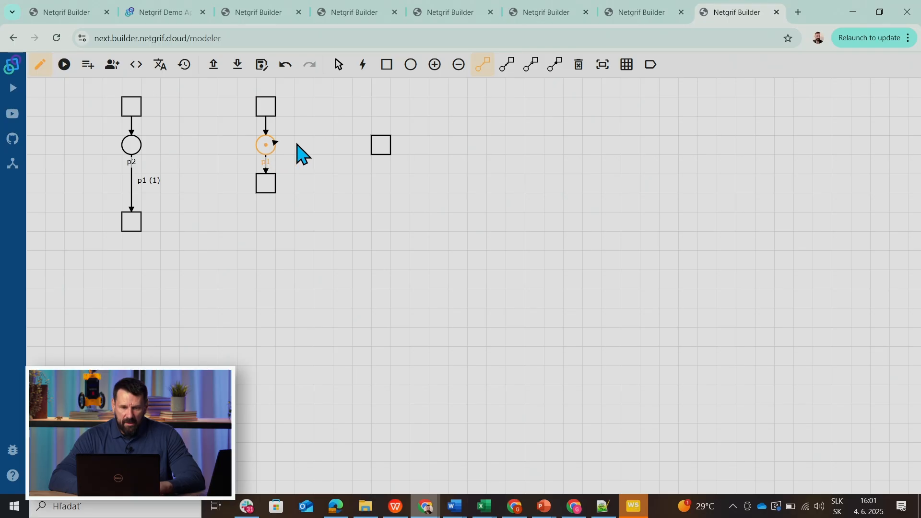
click(379, 145)
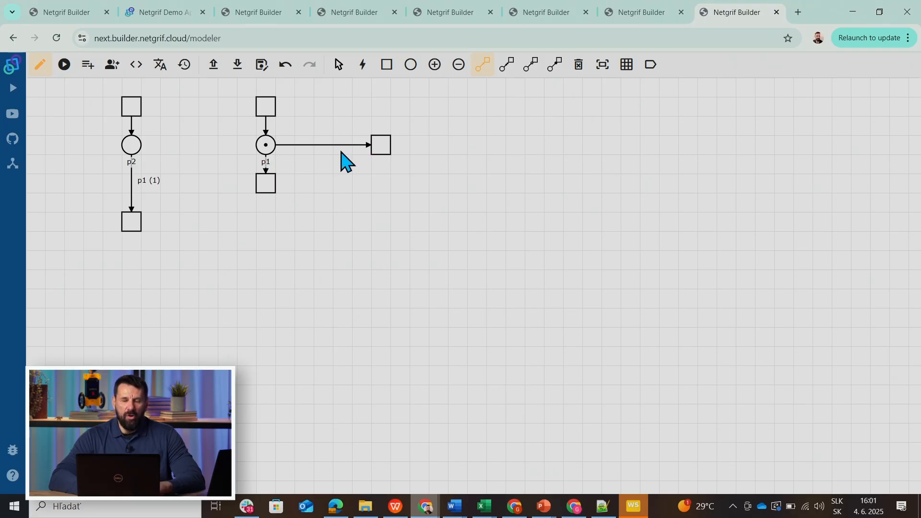
Set the reference of the new regular arc from p1 to place p1 itself and save it.
right_click(323, 147)
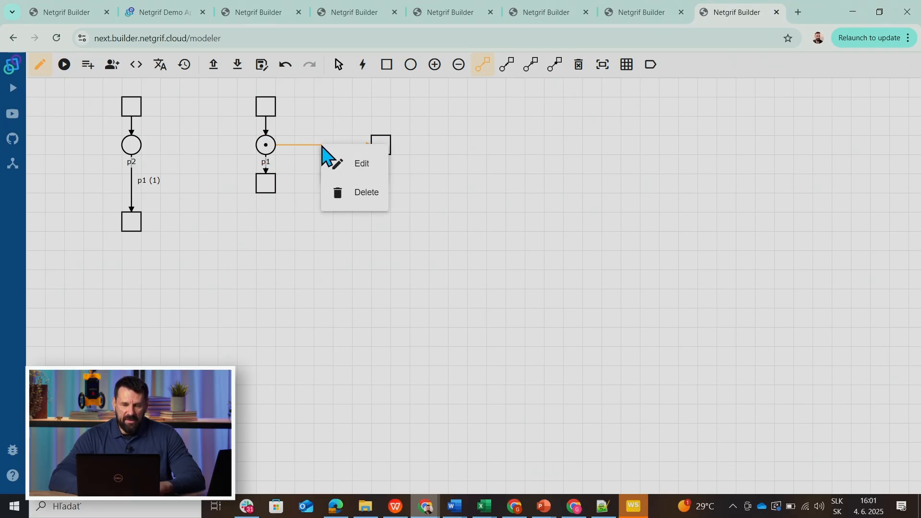
click(352, 173)
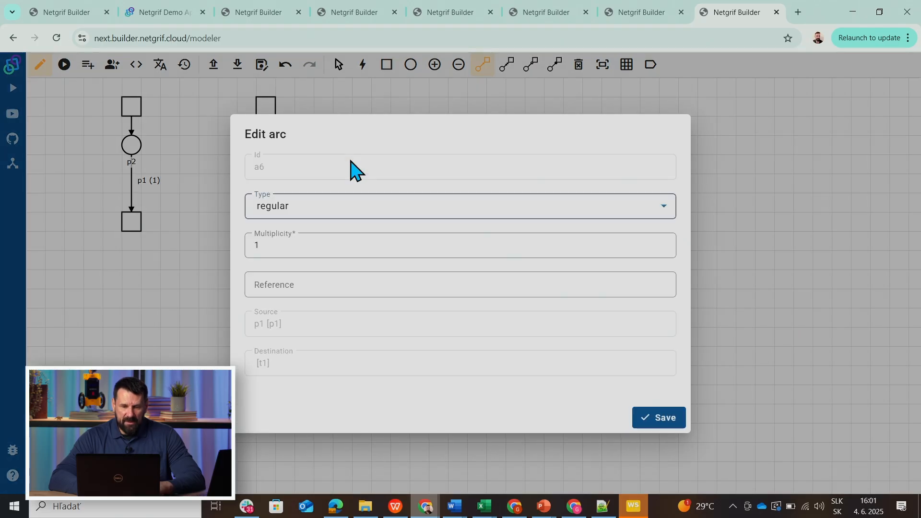
click(317, 283)
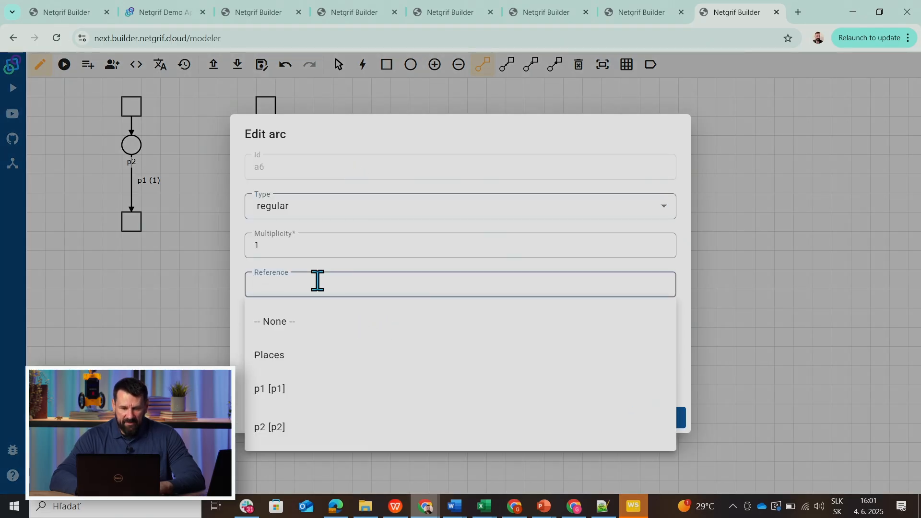
click(291, 402)
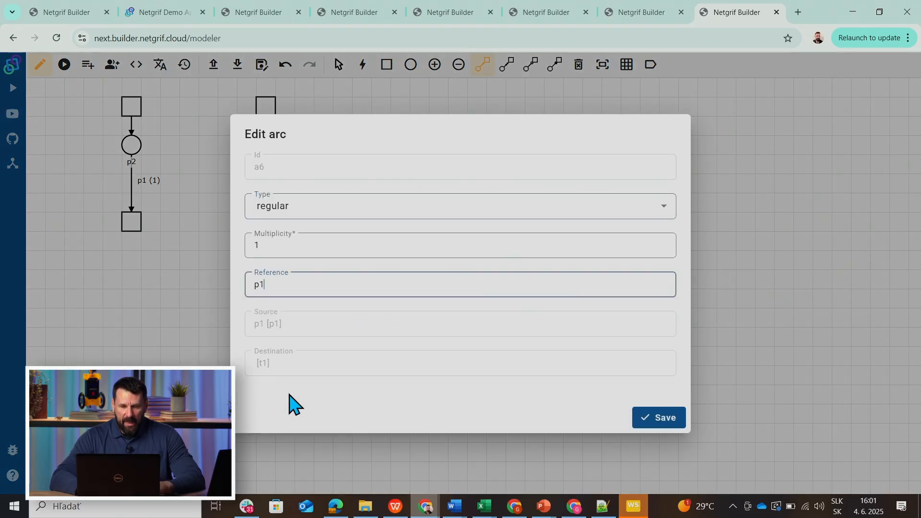
click(635, 416)
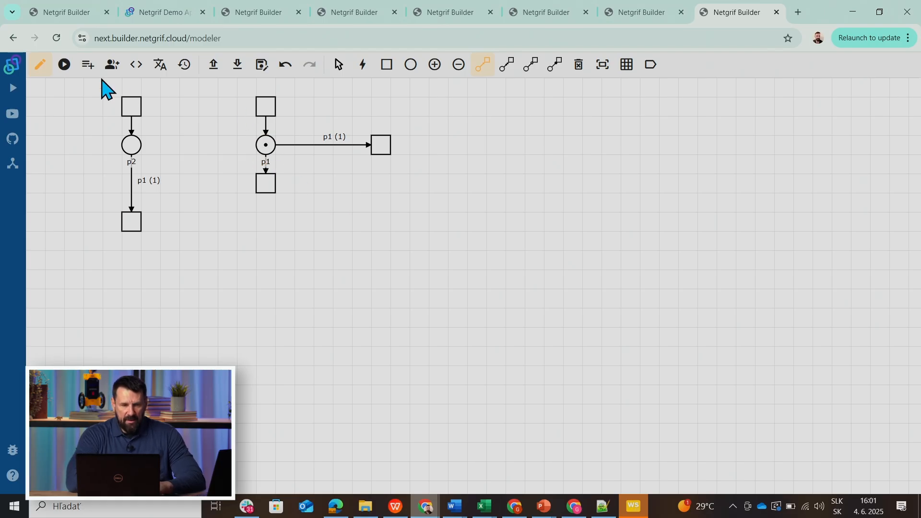
Simulate the net by adding tokens to p1 and firing the transition connected by the arc that references p1.
click(64, 65)
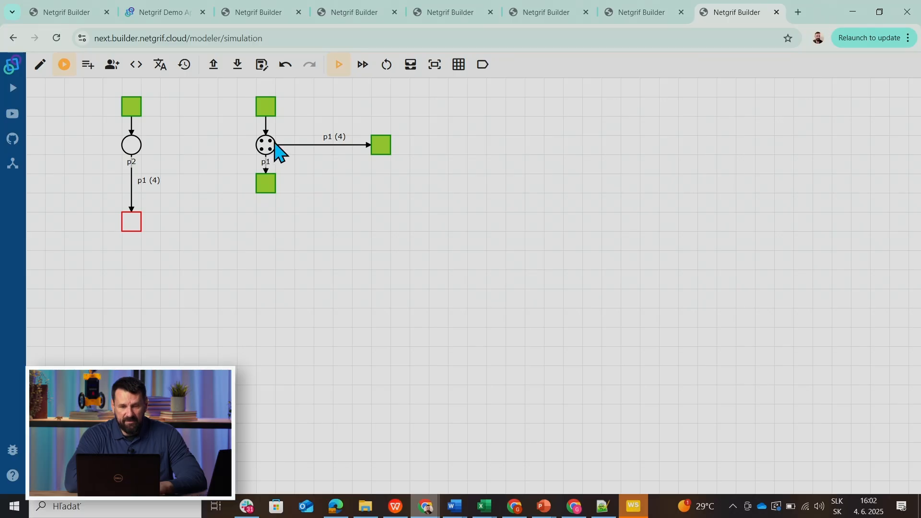
click(263, 109)
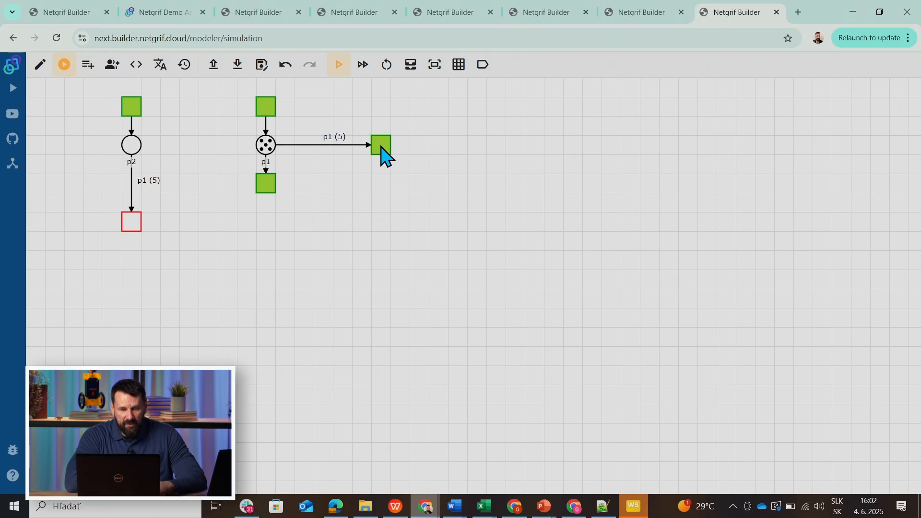
click(382, 149)
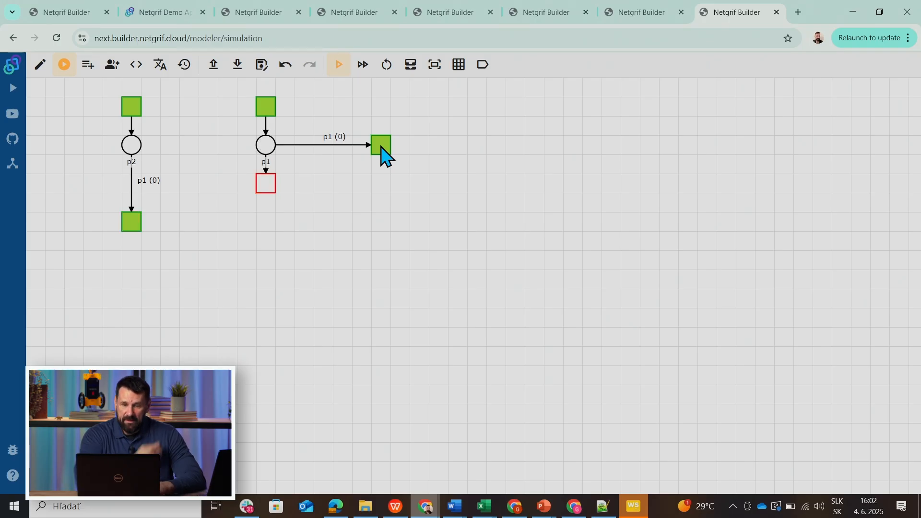
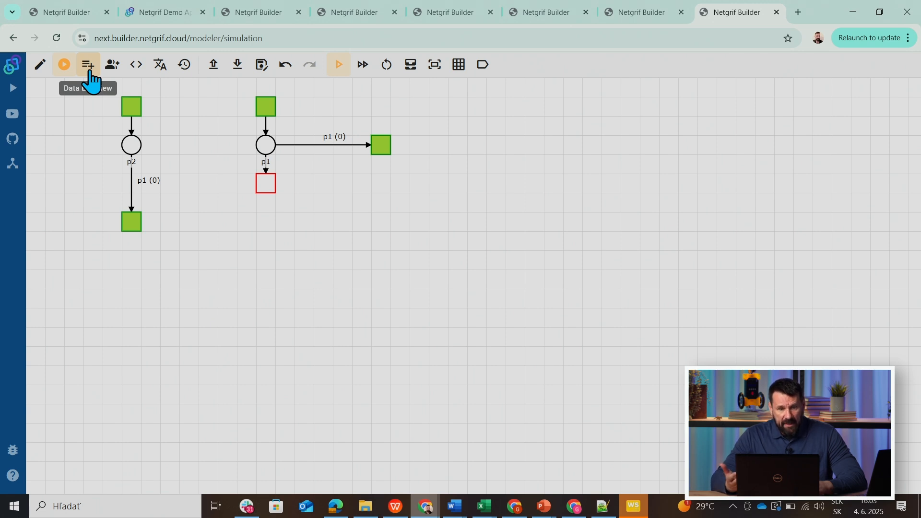
Add a data variable of type Number with an initial value of 2.
click(87, 65)
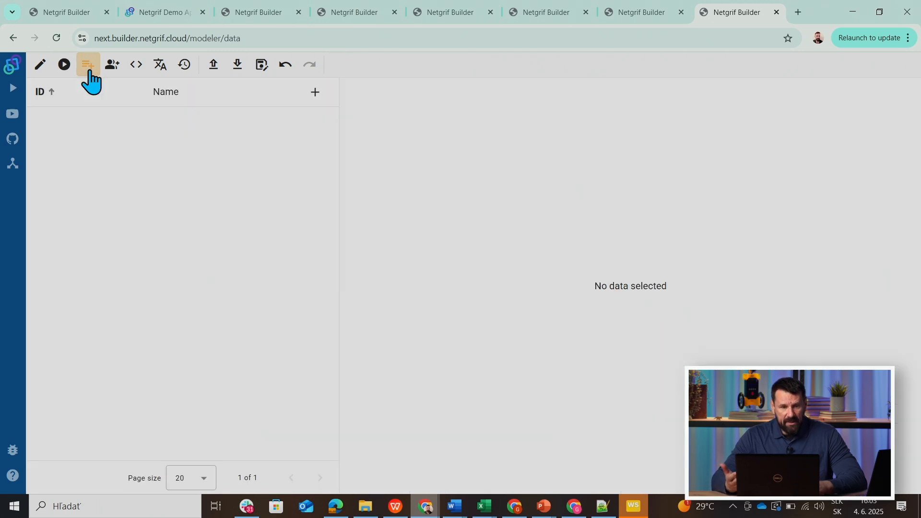
click(315, 93)
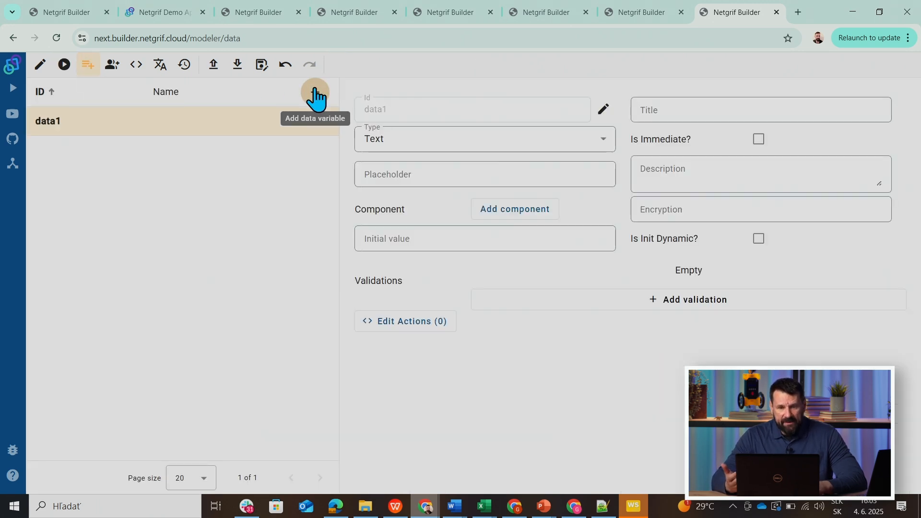
click(602, 140)
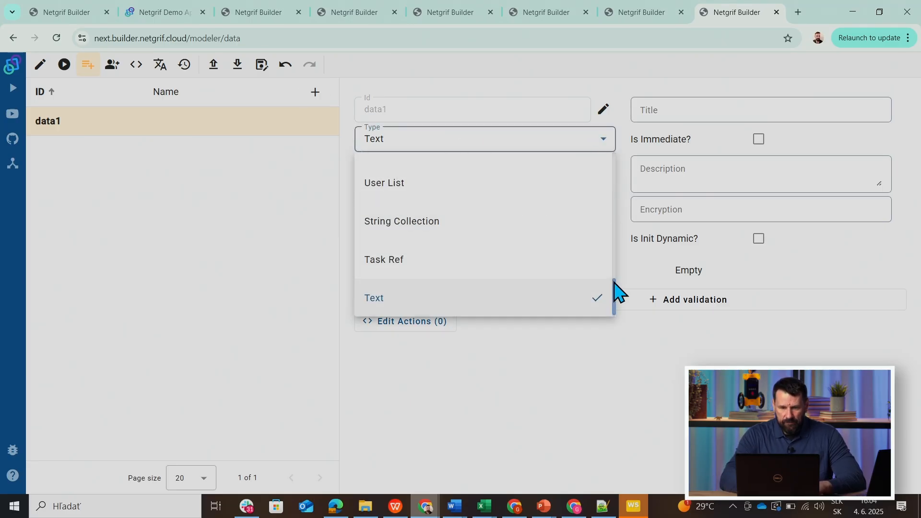
scroll(616, 288, up, 3)
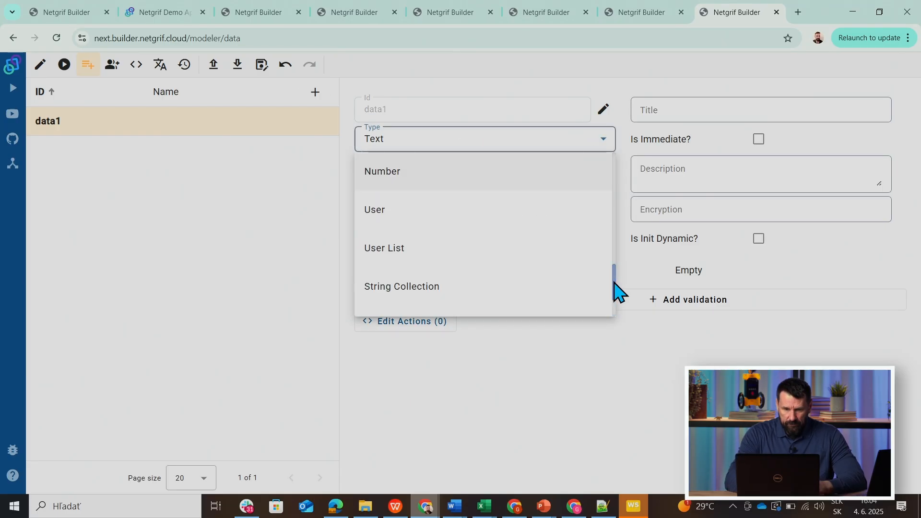
click(390, 178)
click(385, 233)
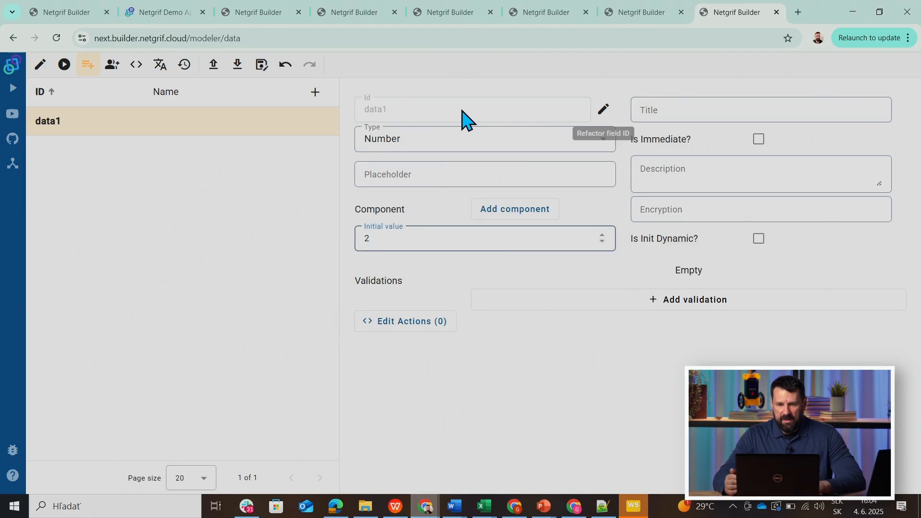
Change the data variable's ID to number_of_wheels and set its title to "Number of wheels".
click(603, 110)
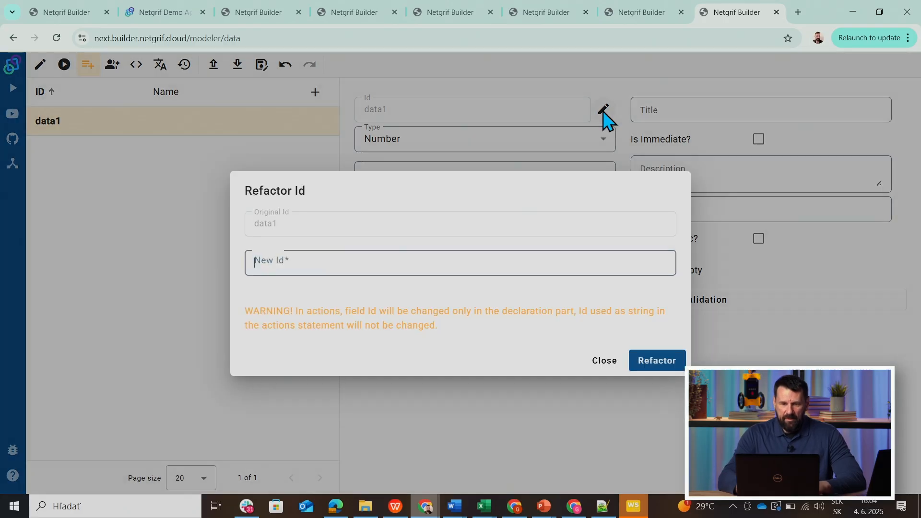
text(number_of_wheels)
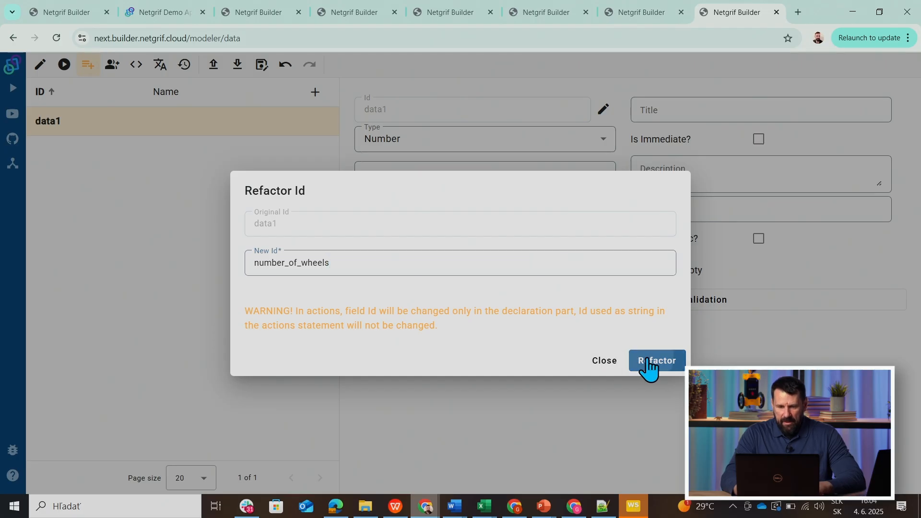
click(649, 367)
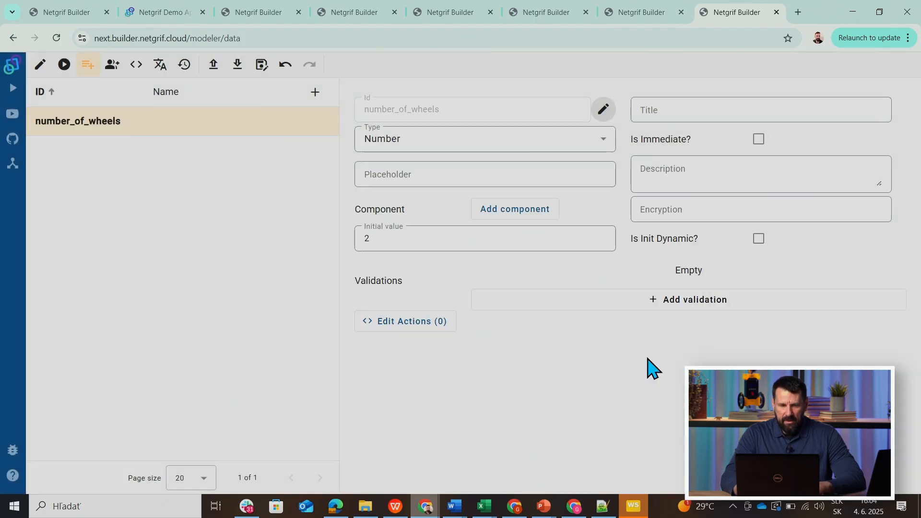
click(646, 114)
text(Number of)
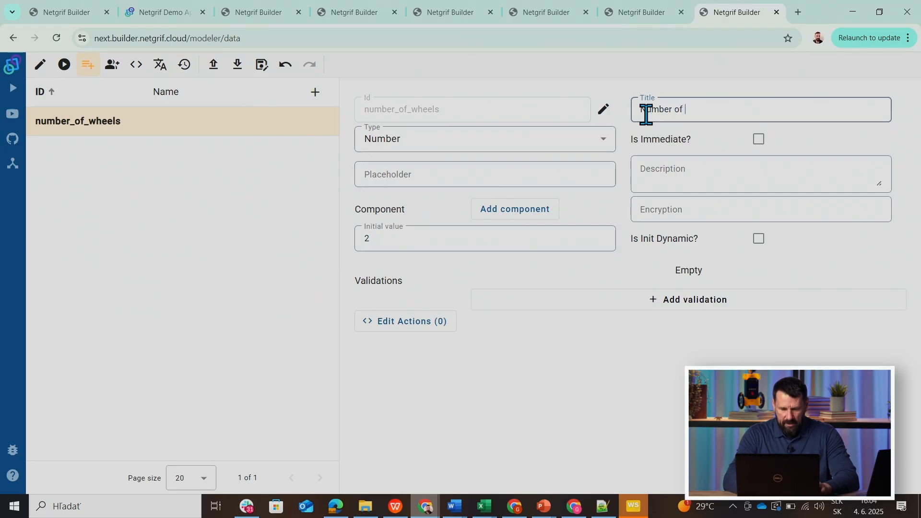
text( wheels)
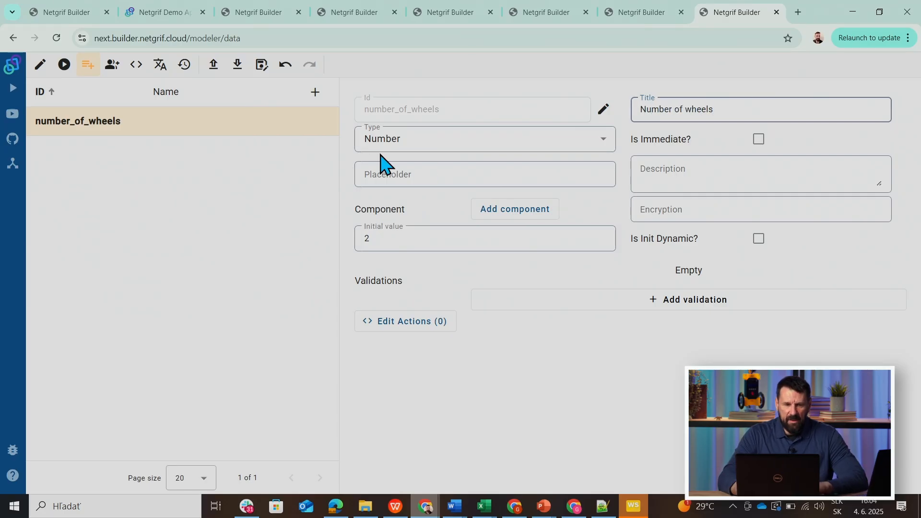
Return to editing the net and place two new places and one transition between and beside them, below the existing nets.
click(38, 72)
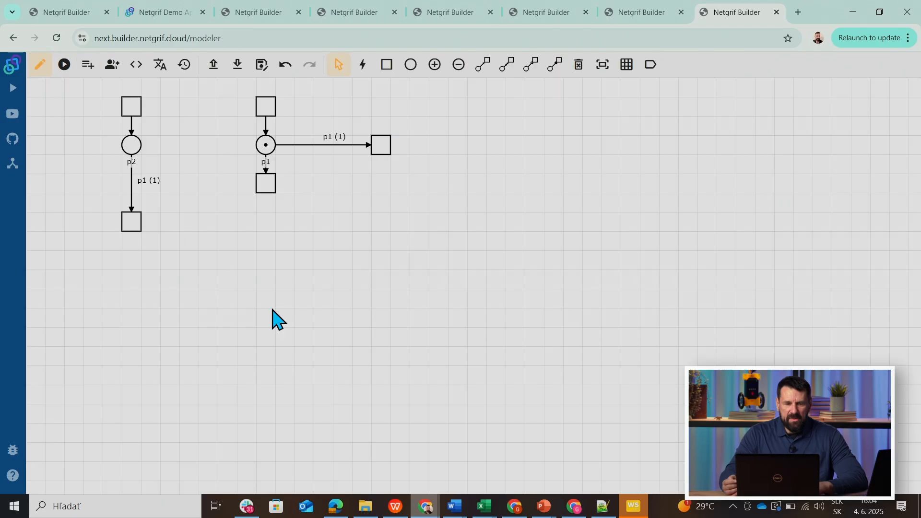
click(410, 72)
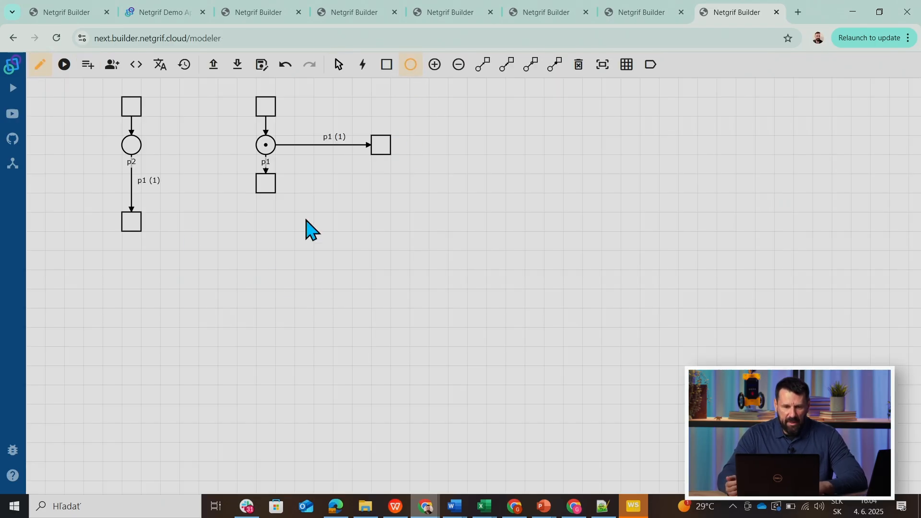
click(207, 262)
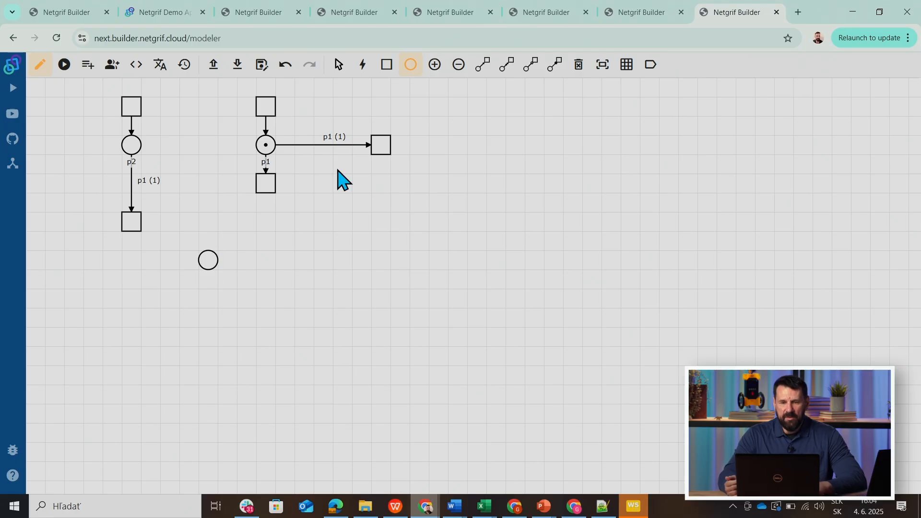
click(388, 67)
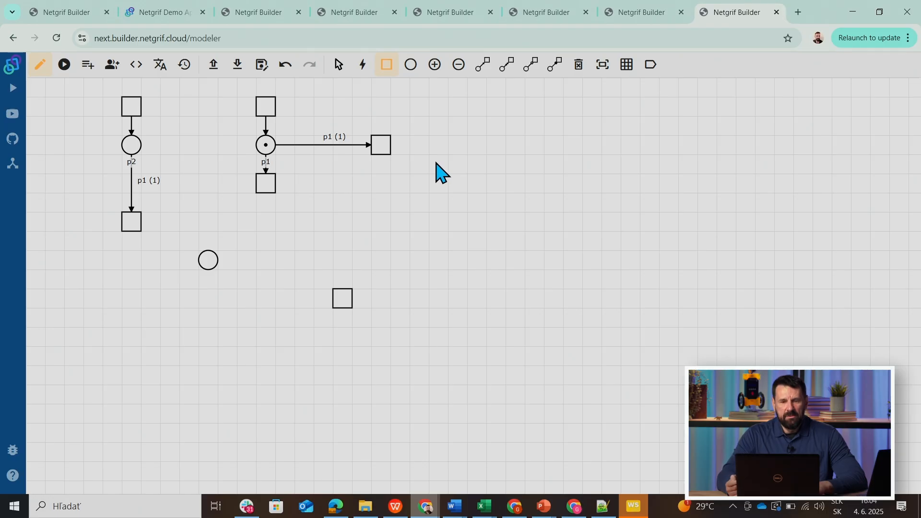
click(410, 67)
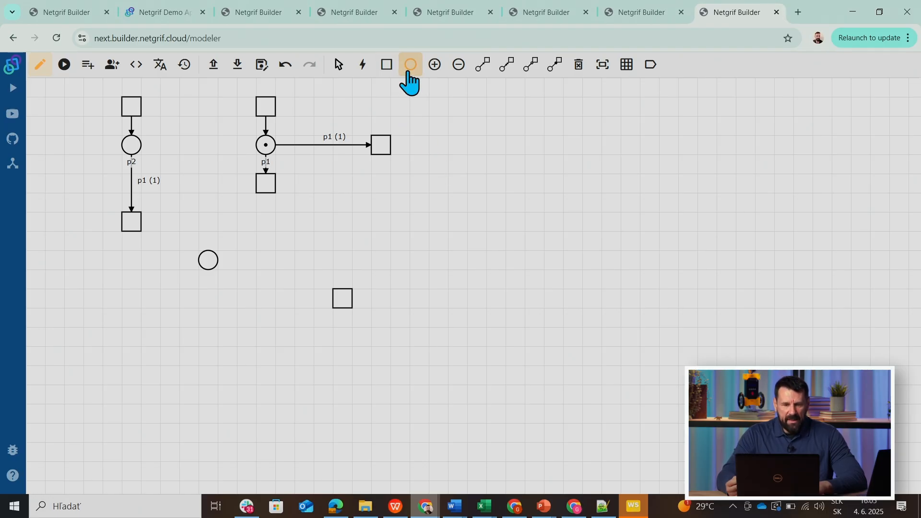
click(208, 356)
Connect both new places to the new transition with regular arcs.
click(482, 64)
click(211, 260)
click(341, 306)
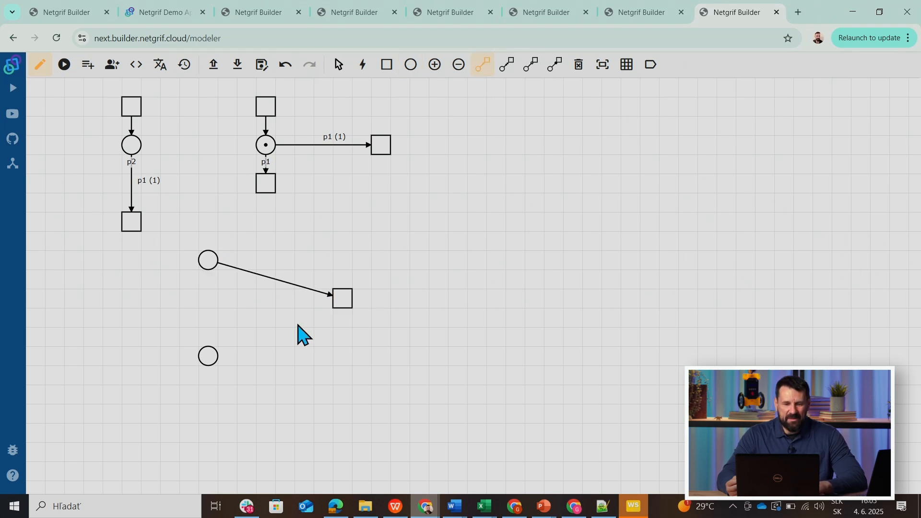
click(202, 360)
click(337, 300)
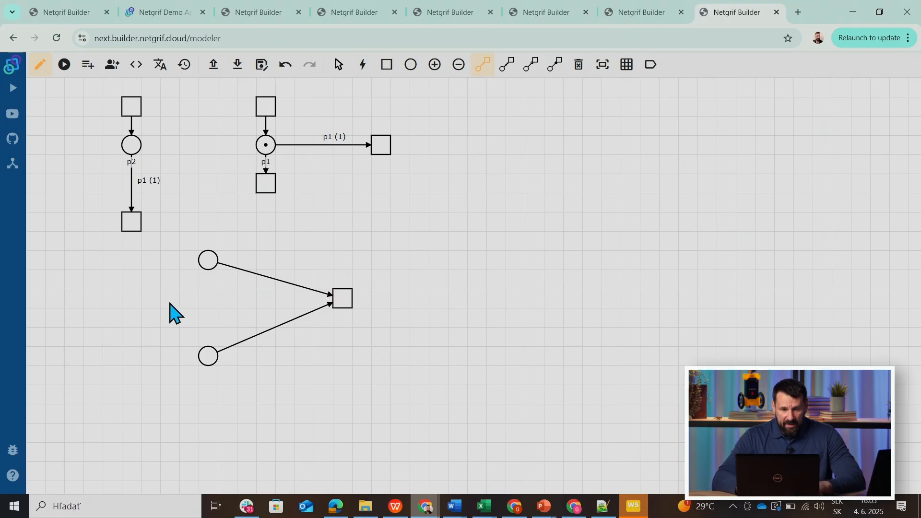
Set the reference of the upper new arc to the data field number_of_wheels and save it.
right_click(259, 276)
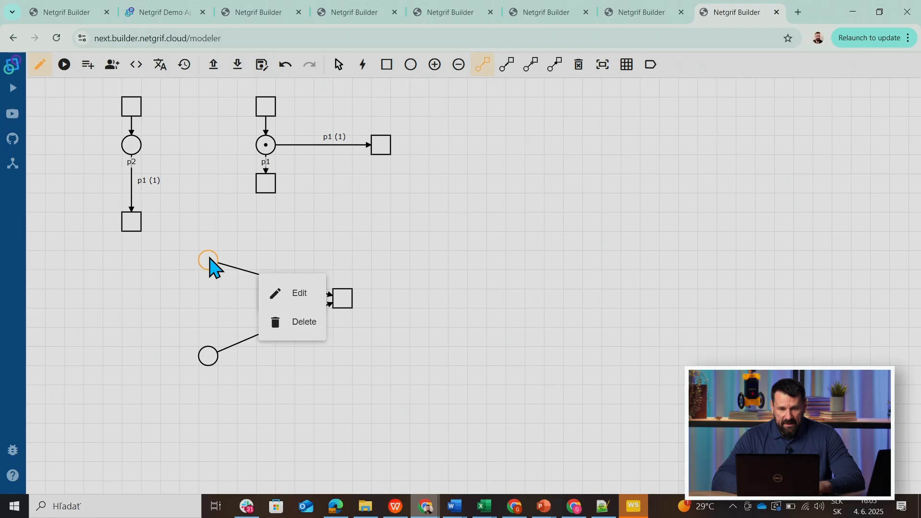
click(292, 294)
click(289, 288)
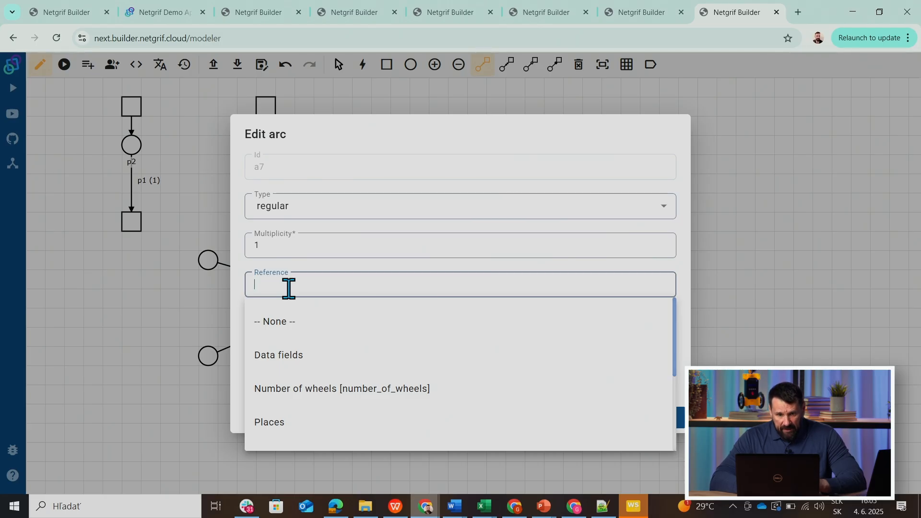
click(331, 392)
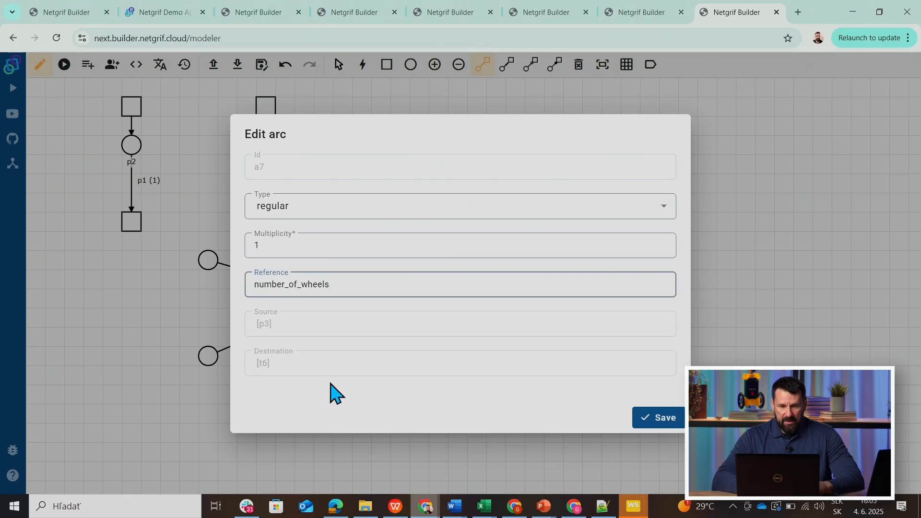
click(650, 422)
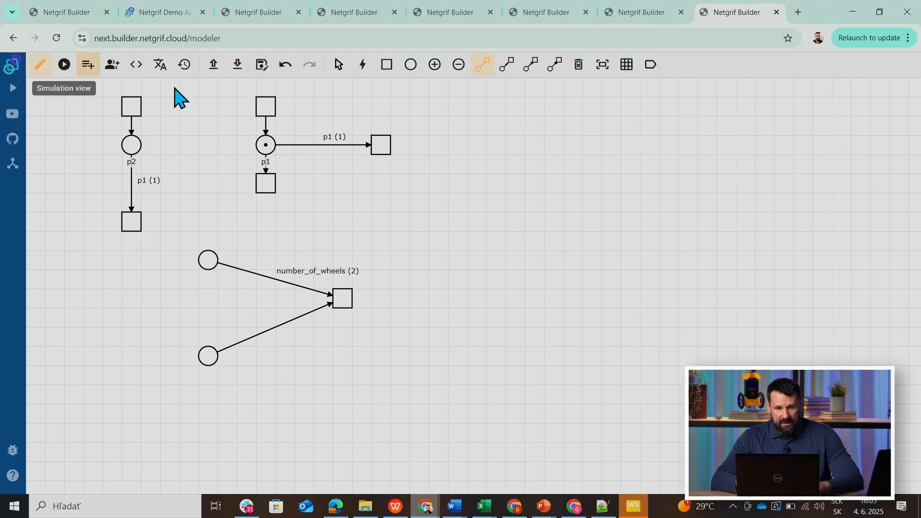
Add several tokens to the upper new place and feed it from a new transition through a regular arc.
click(435, 64)
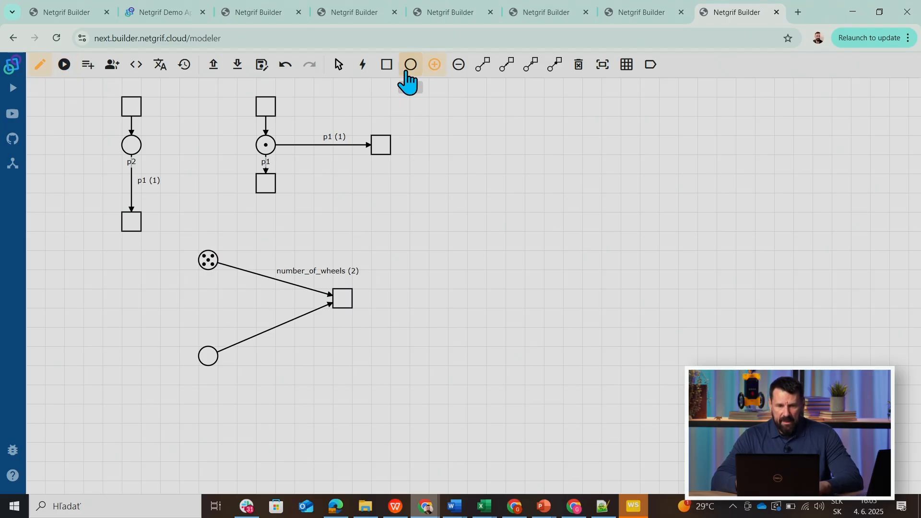
click(386, 65)
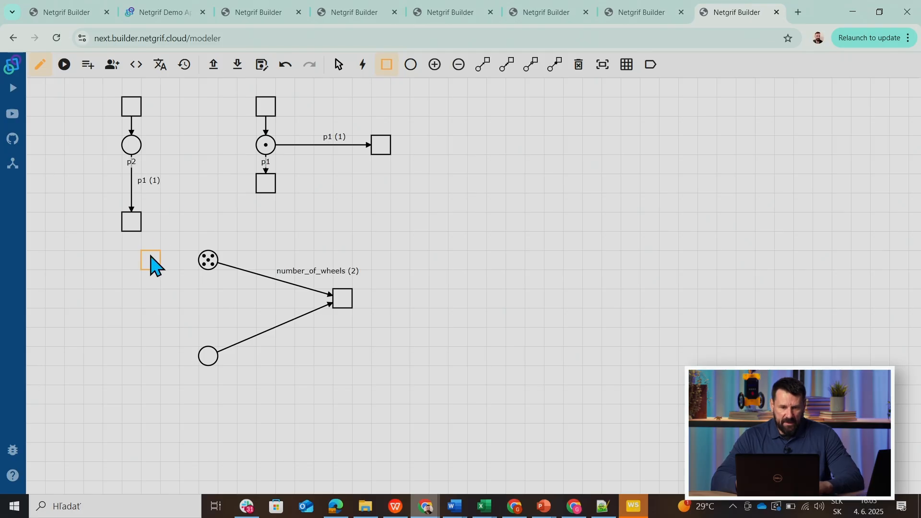
click(482, 65)
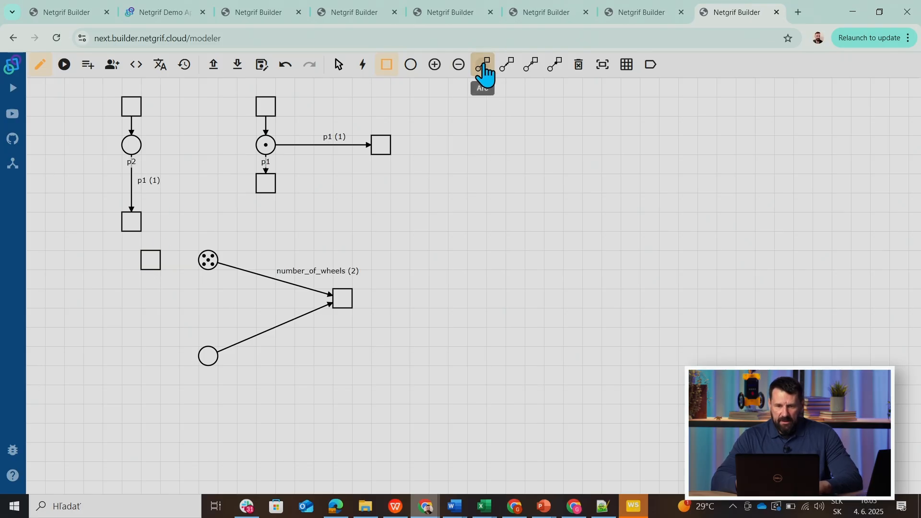
click(149, 263)
click(208, 262)
Name the upper place holding the tokens "wheel" and save it.
right_click(208, 262)
click(243, 277)
click(297, 264)
text(wheel)
click(663, 360)
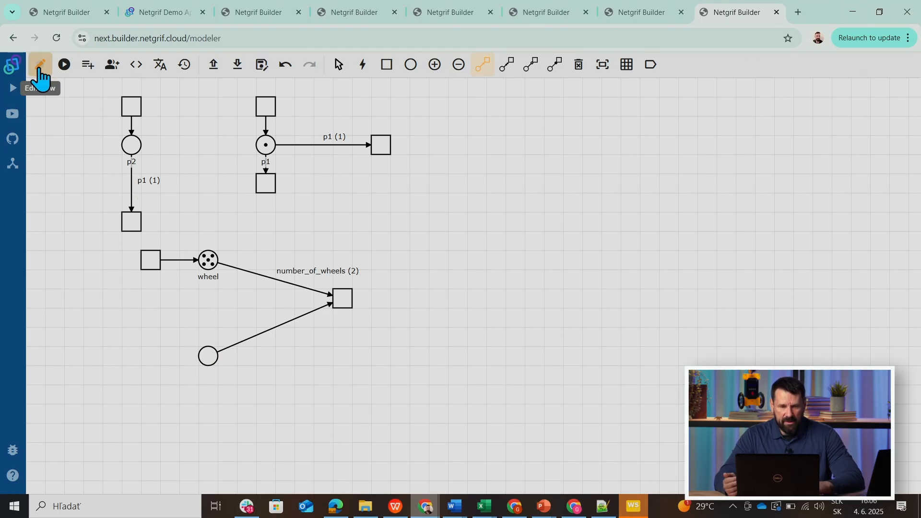
Add an output place beyond the shared transition and connect the transition to it with a regular arc.
click(411, 65)
click(439, 299)
click(482, 66)
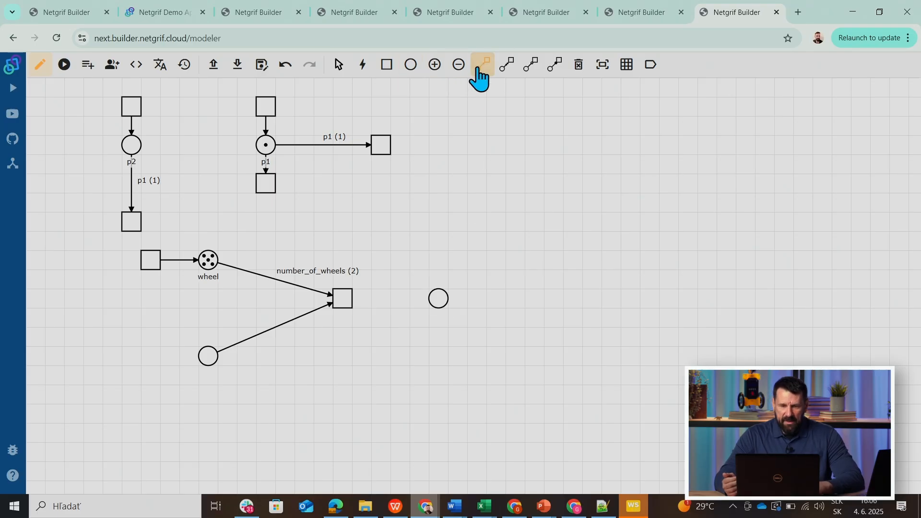
click(343, 300)
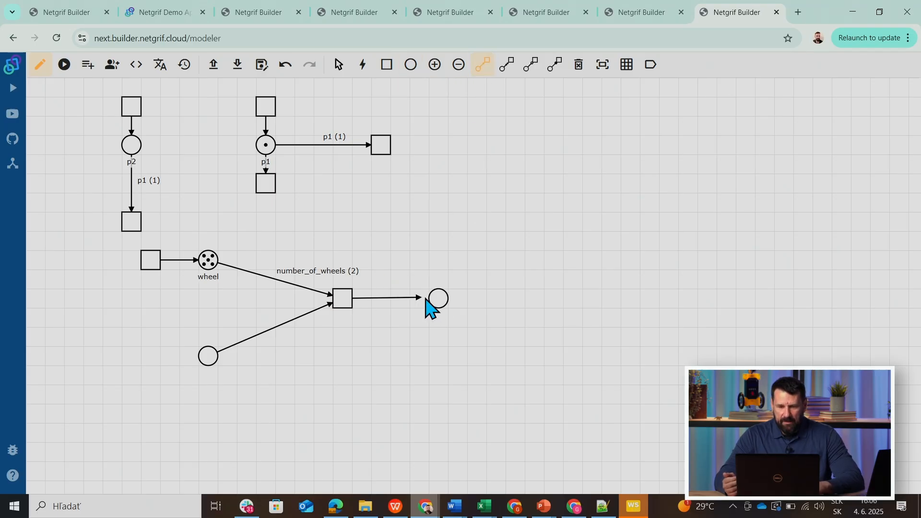
click(437, 300)
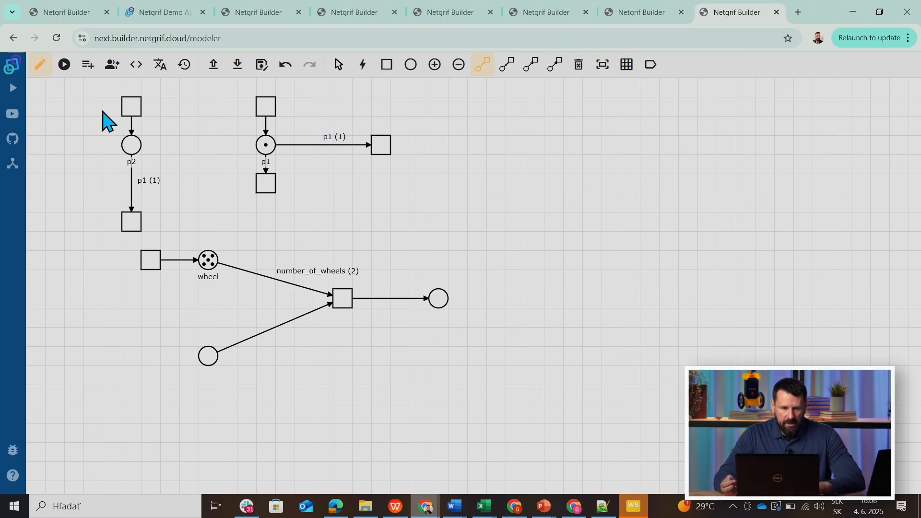
Add one token to the lower input place and feed that place from a new transition through a regular arc.
click(63, 67)
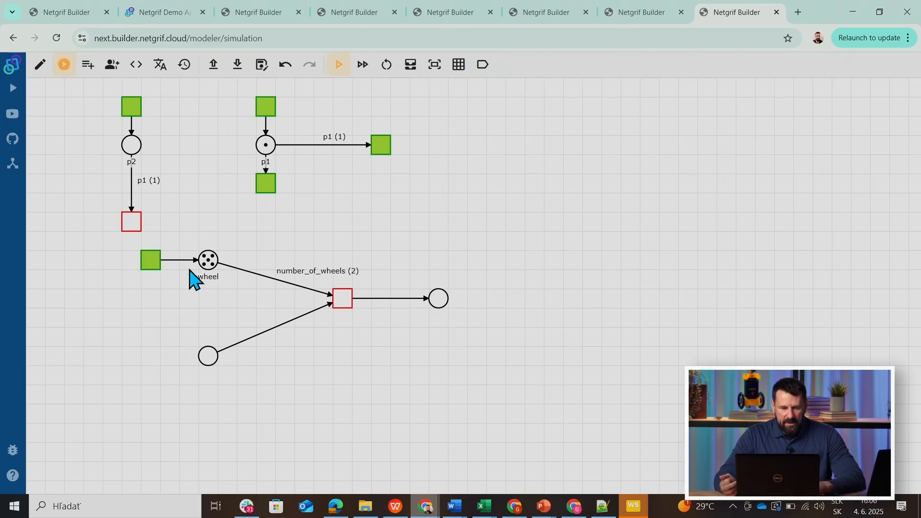
click(40, 66)
click(436, 68)
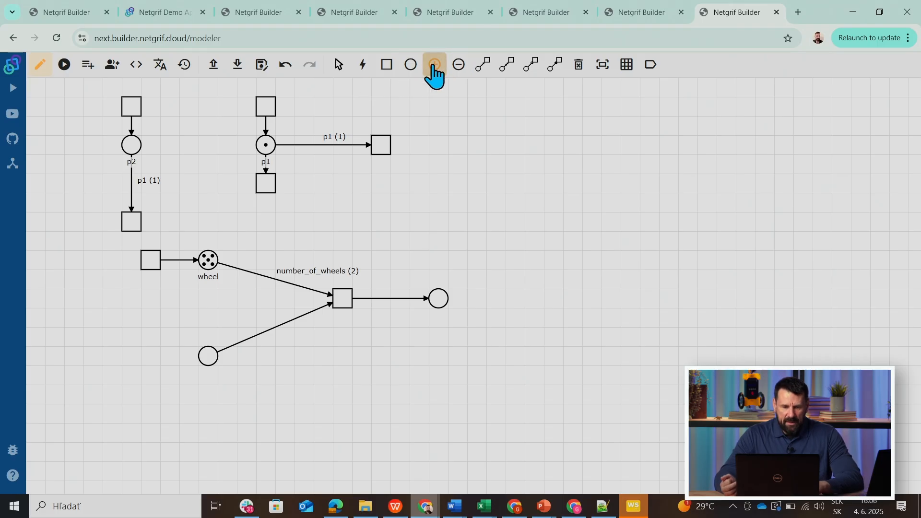
click(208, 358)
click(386, 67)
click(151, 356)
click(482, 66)
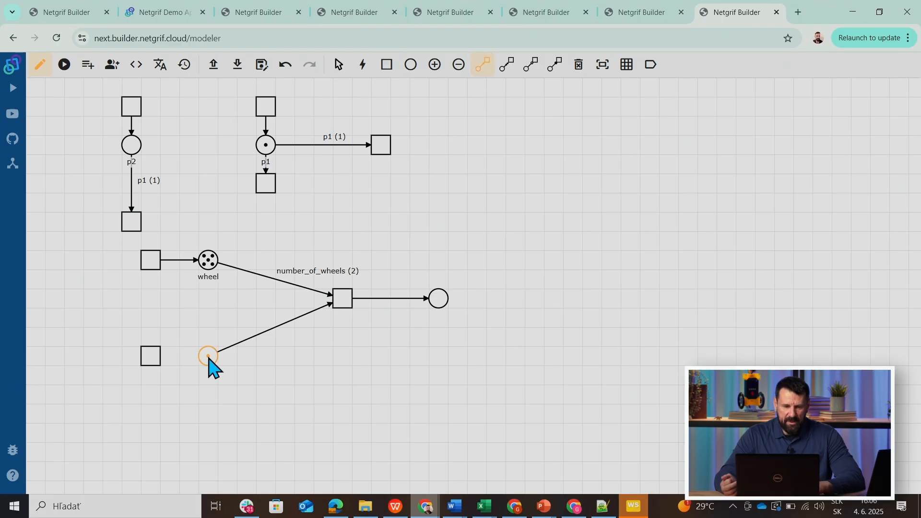
click(153, 359)
click(204, 358)
Simulate the net with number_of_wheels changed to 4 and fire the transition that consumes the wheel tokens.
click(63, 66)
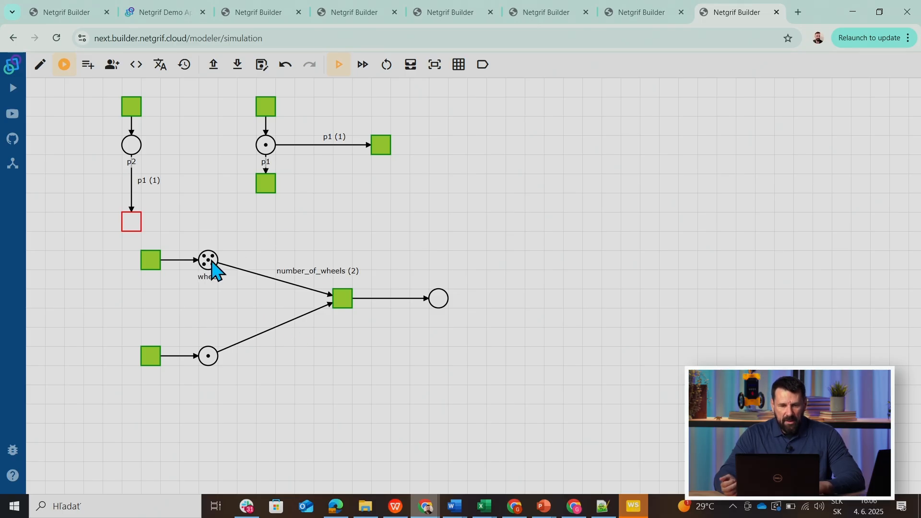
click(411, 67)
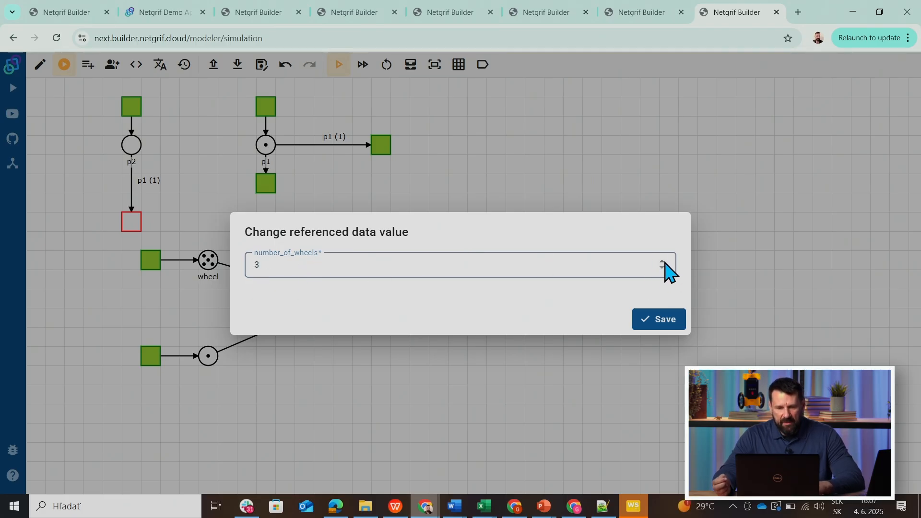
click(652, 320)
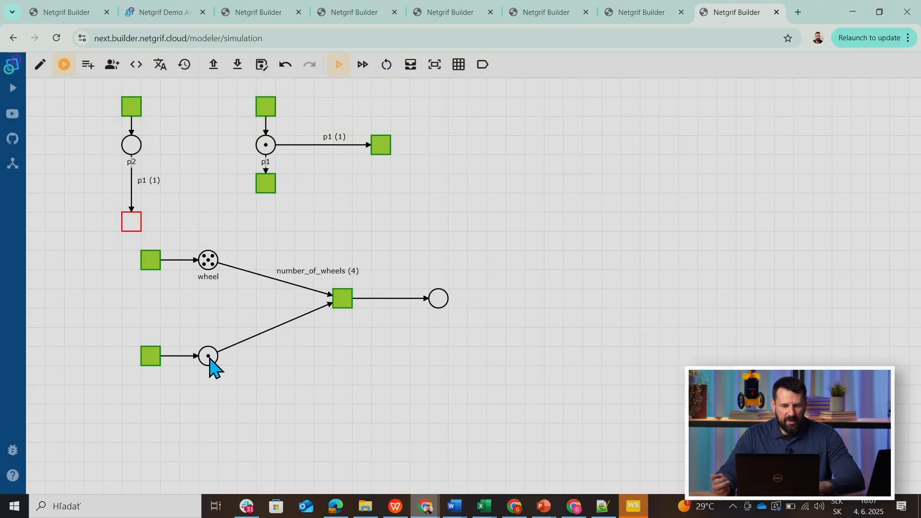
click(341, 302)
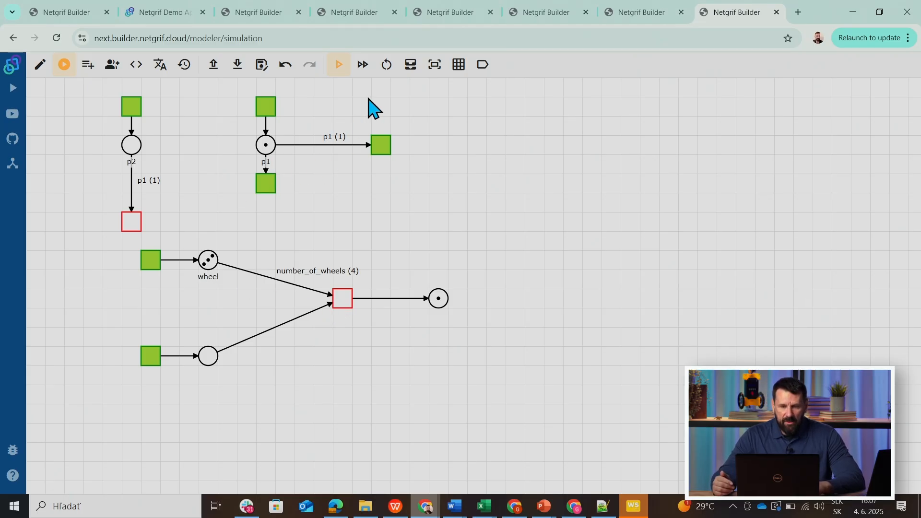
Set number_of_wheels to 3 in the simulation, add a token to the lower input place, and fire the shared transition.
click(411, 67)
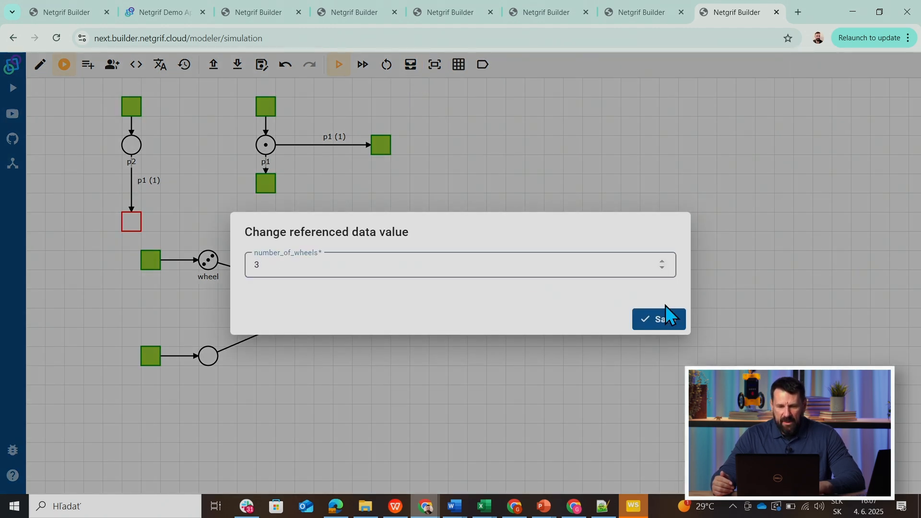
click(664, 320)
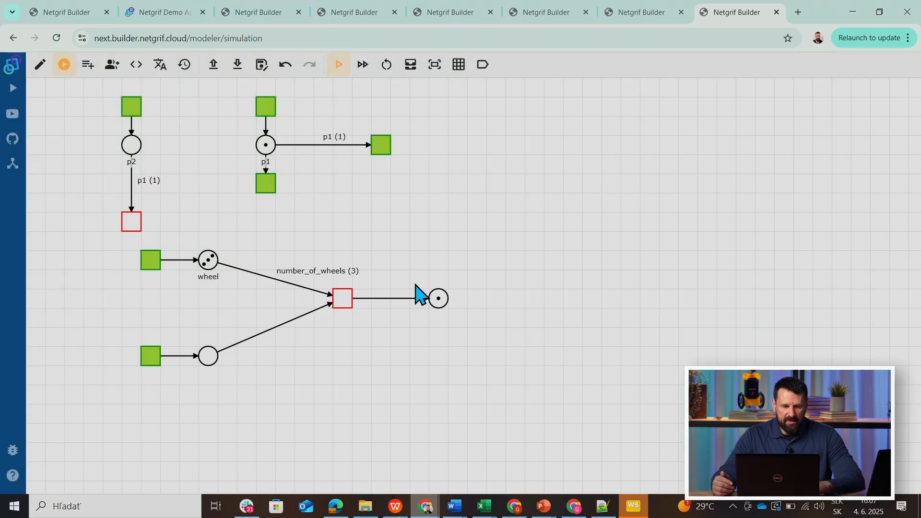
click(150, 365)
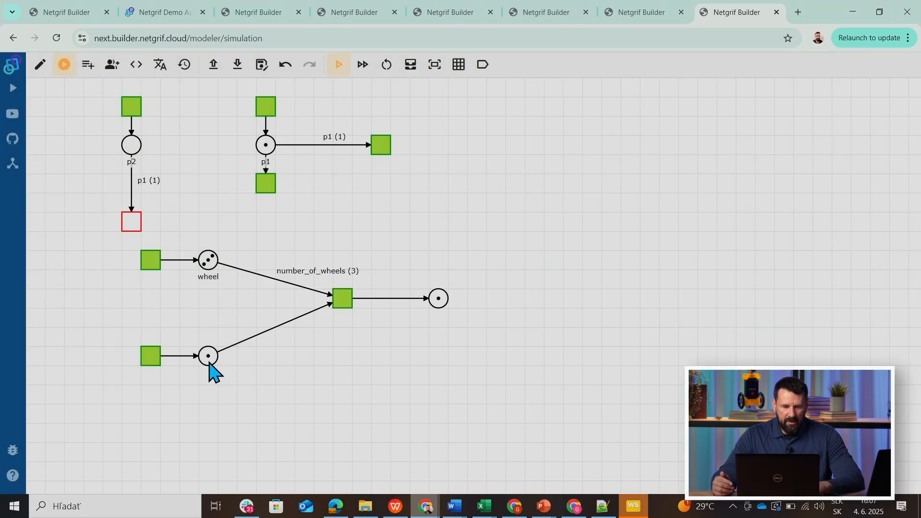
click(341, 301)
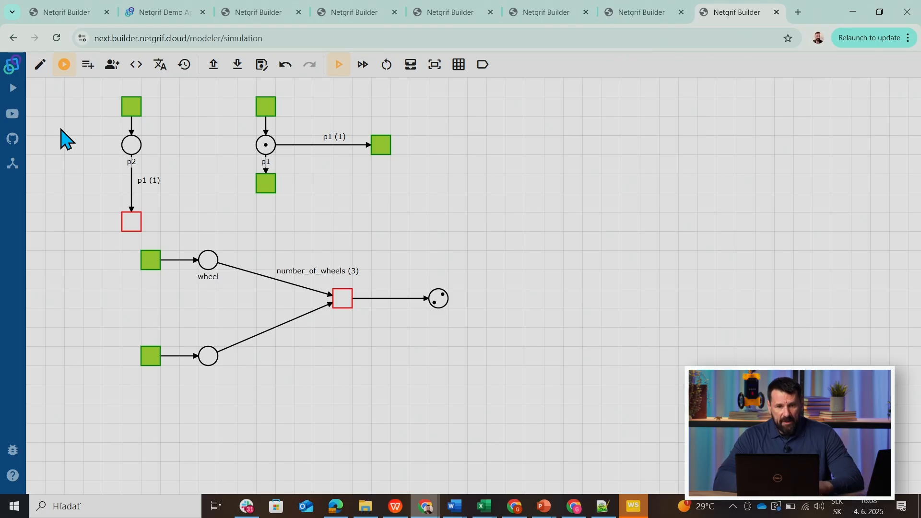
Switch to the request process model and simulate it by firing Submit request and Register, ending back in the edit view.
click(64, 13)
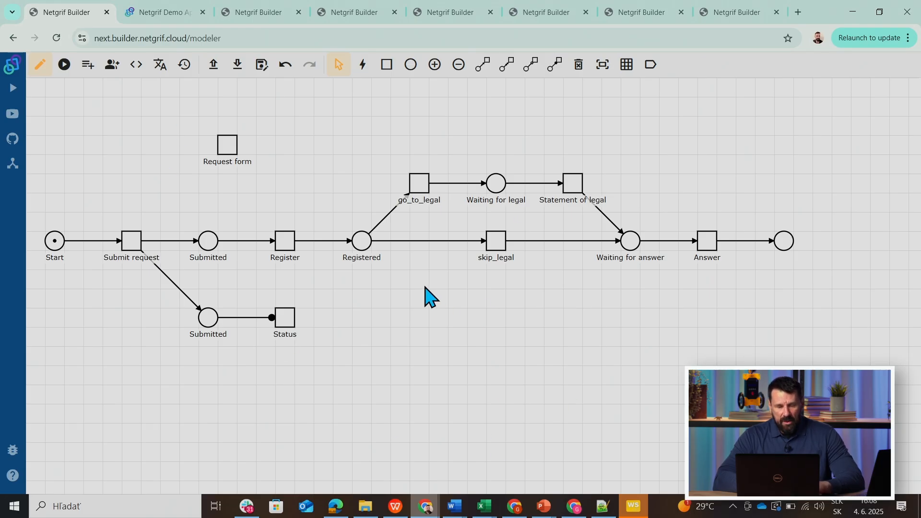
click(65, 68)
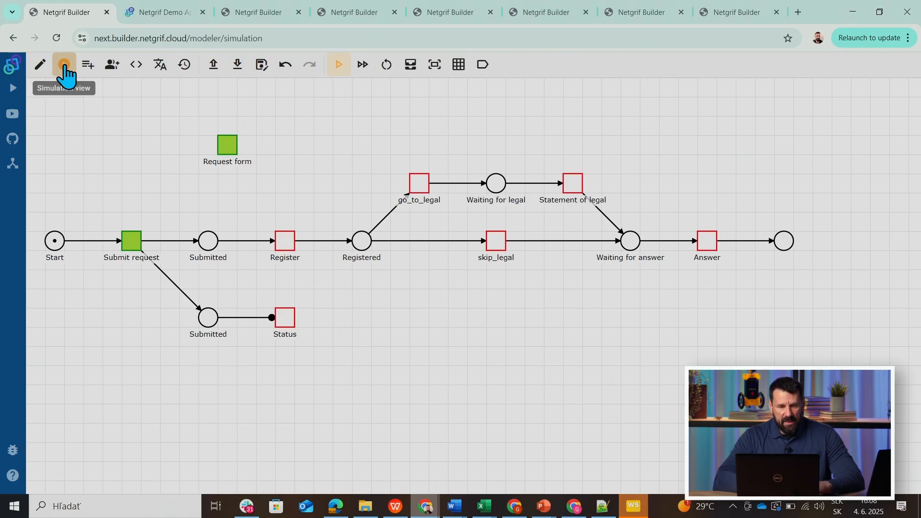
click(132, 242)
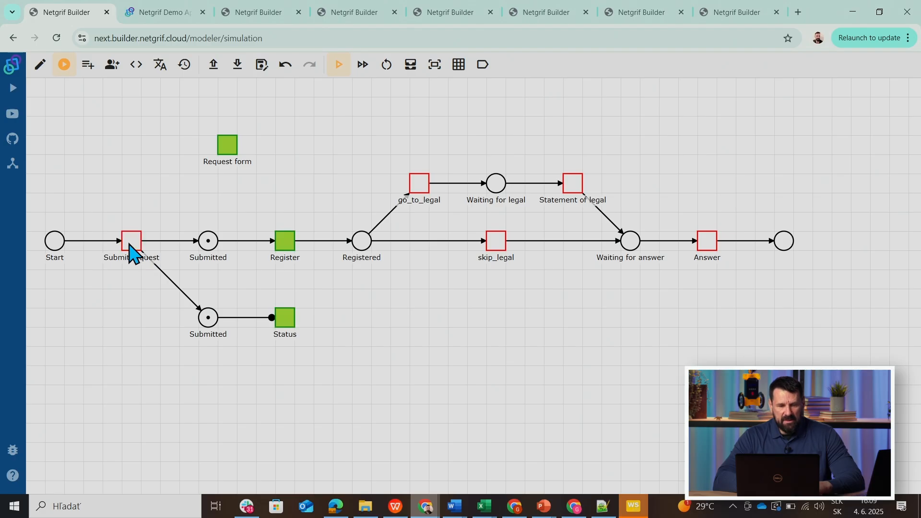
click(286, 245)
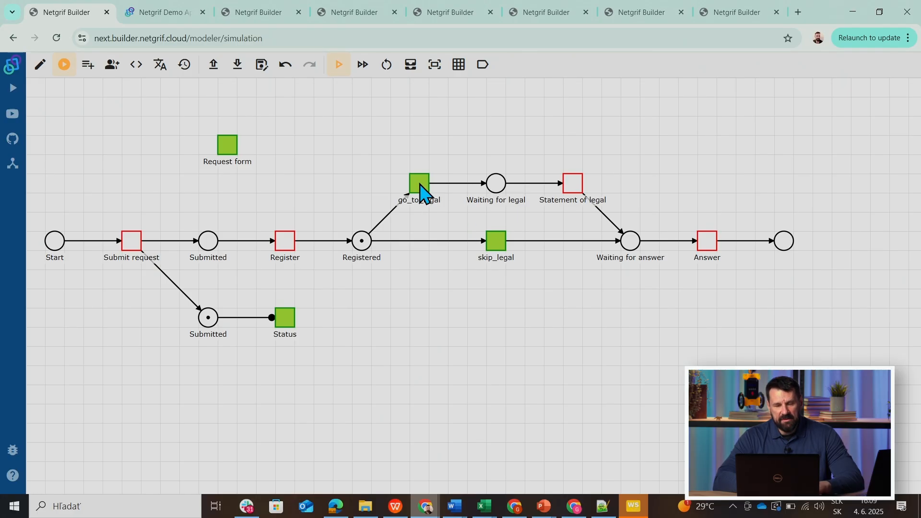
click(40, 64)
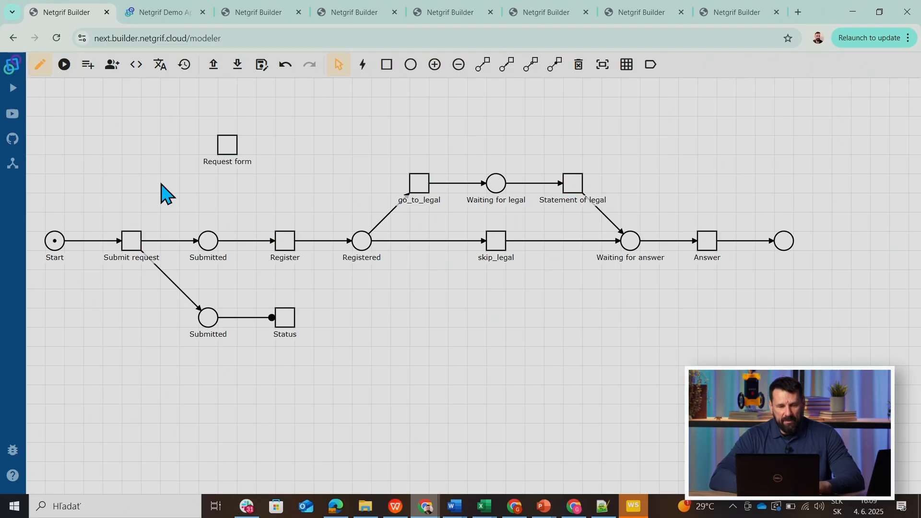
Open the Register task's form to examine the settings of the "Go to legal?" field, and return to the net.
right_click(285, 241)
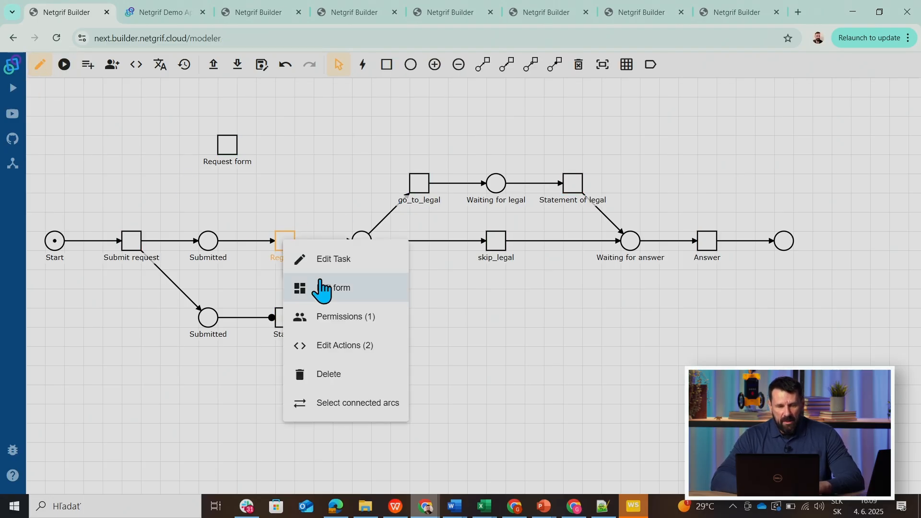
click(321, 288)
click(445, 164)
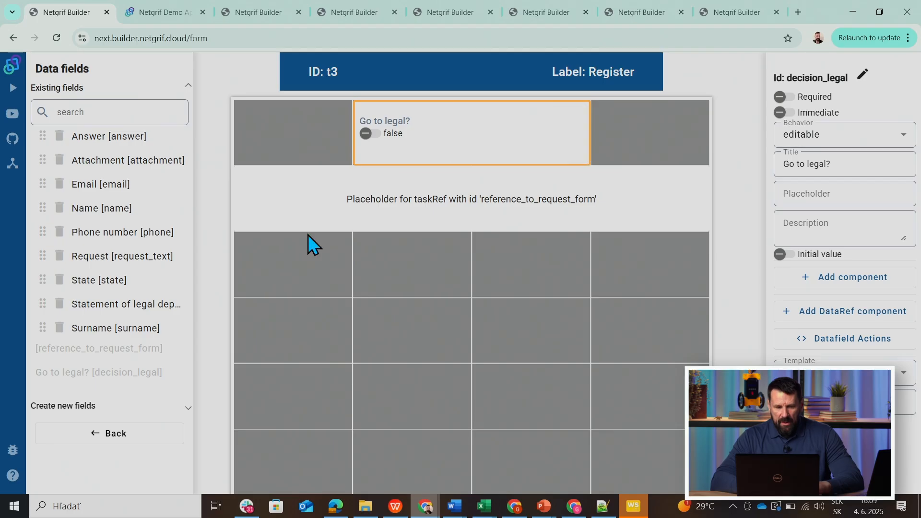
click(117, 434)
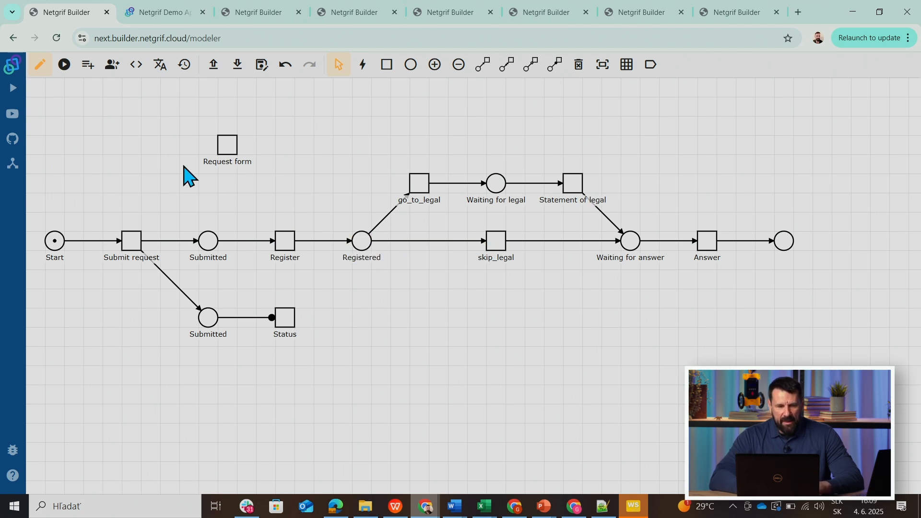
Examine the code of the Register task's post-finish action, and display element IDs instead of labels in the net.
right_click(285, 242)
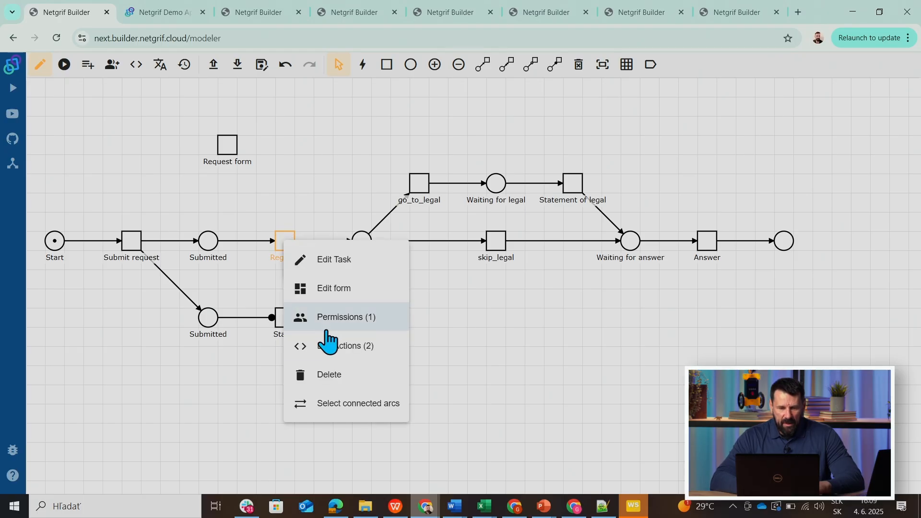
click(335, 348)
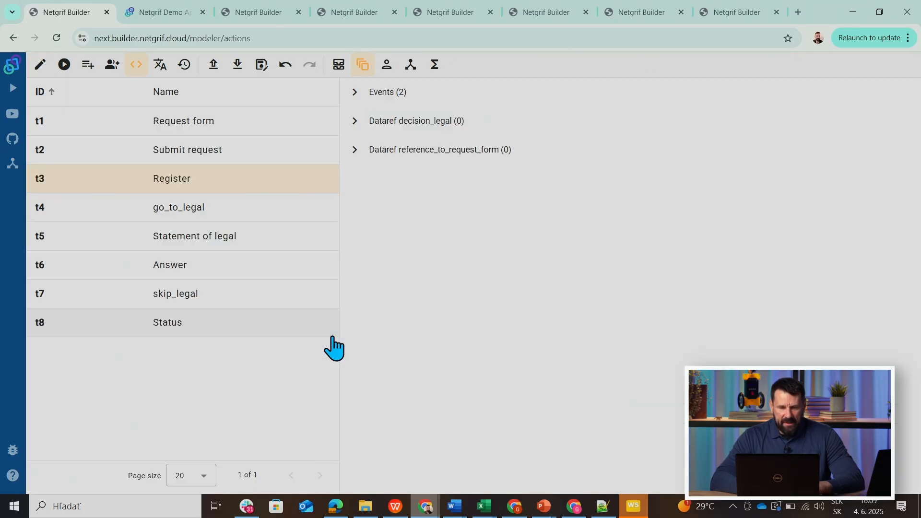
click(354, 92)
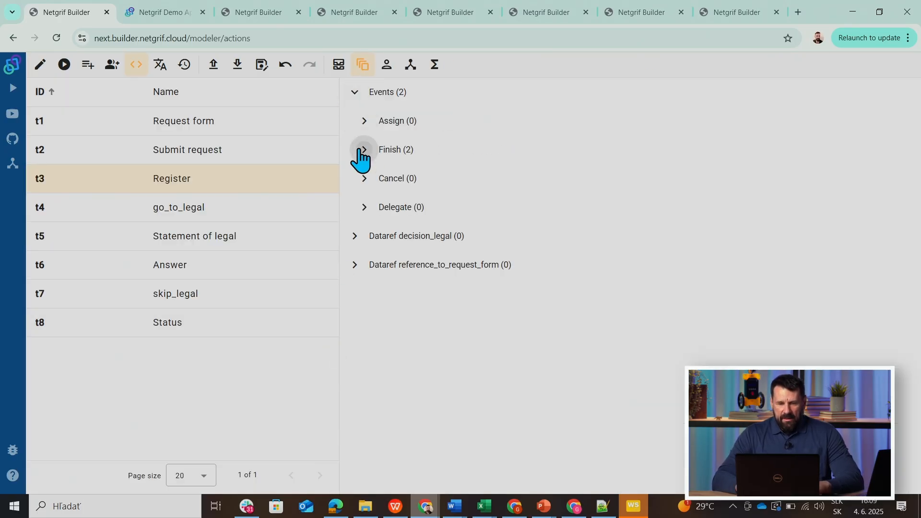
click(363, 150)
click(372, 208)
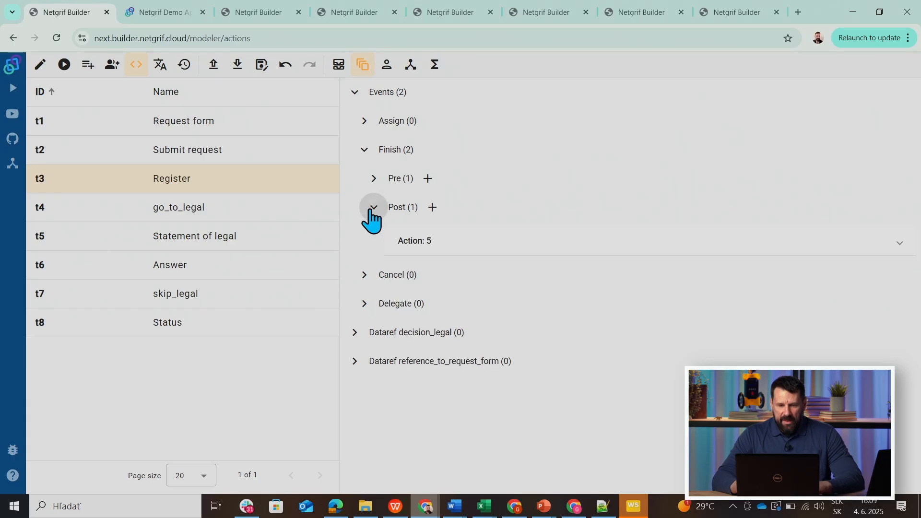
click(468, 247)
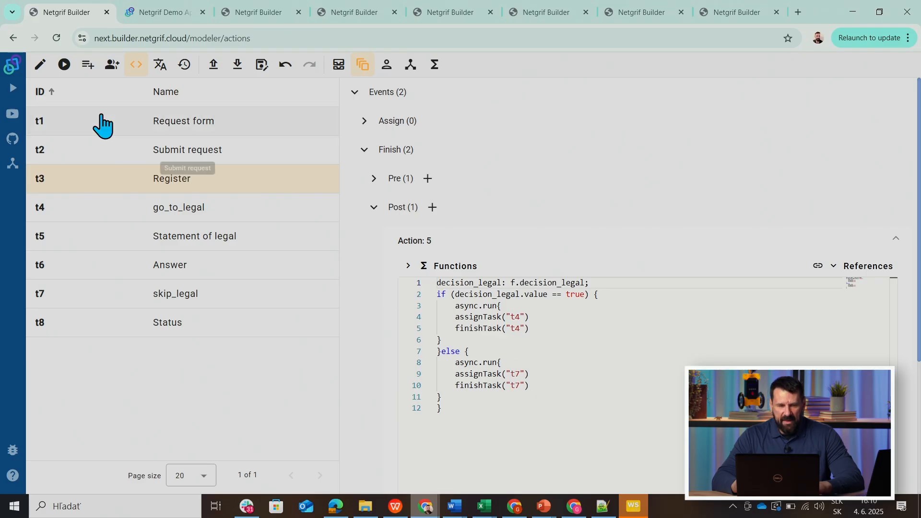
click(41, 68)
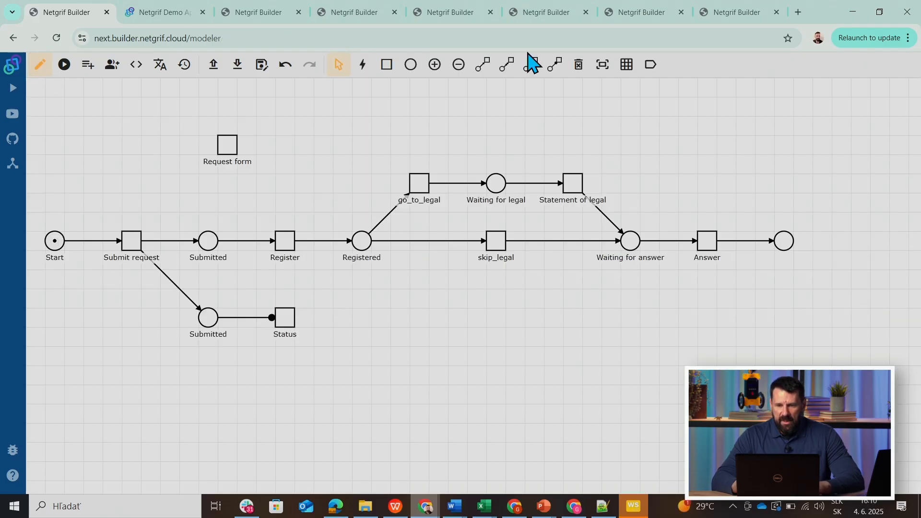
click(650, 67)
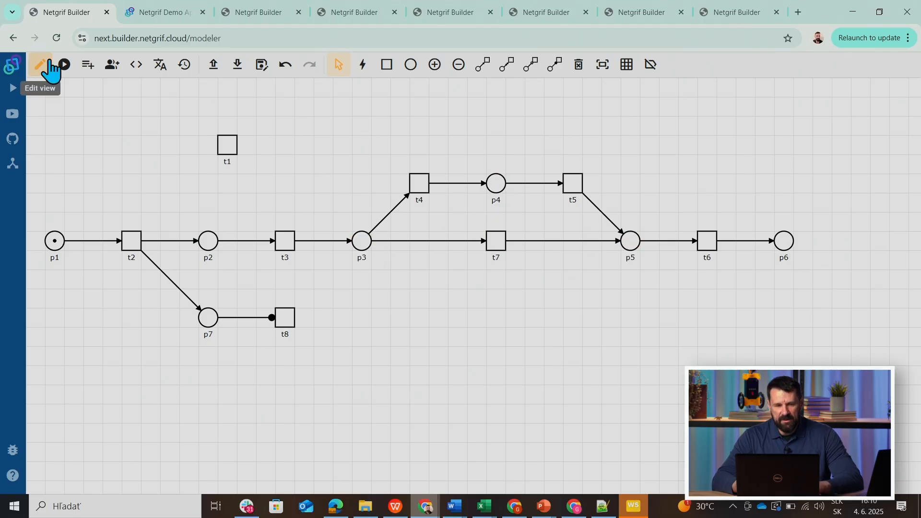
Simulate the process by firing Submit request, starting and finishing Register as separate events, and firing go_to_legal; restore the labels in the edit view.
click(63, 65)
click(133, 243)
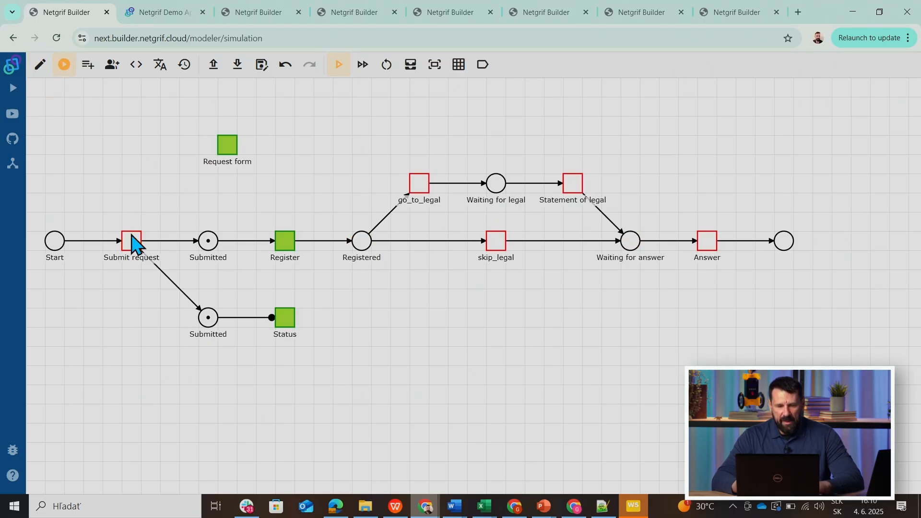
click(363, 66)
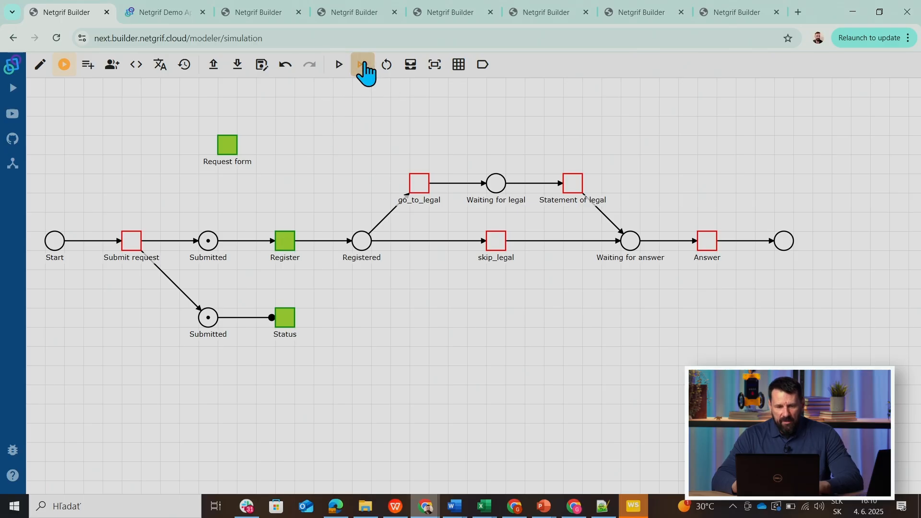
click(291, 245)
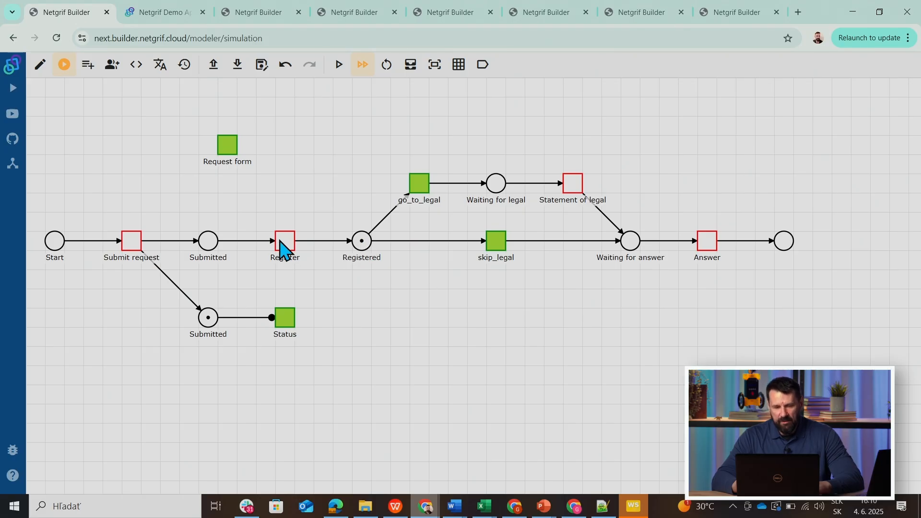
click(420, 185)
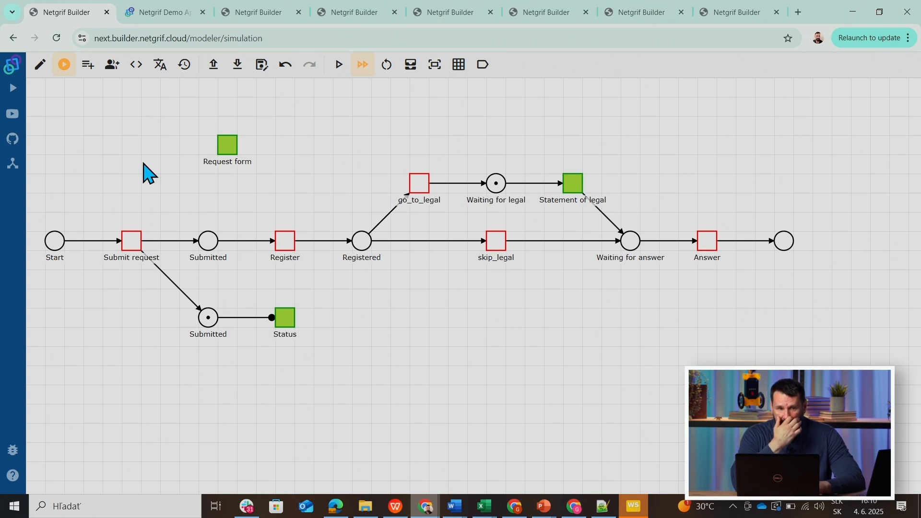
click(40, 66)
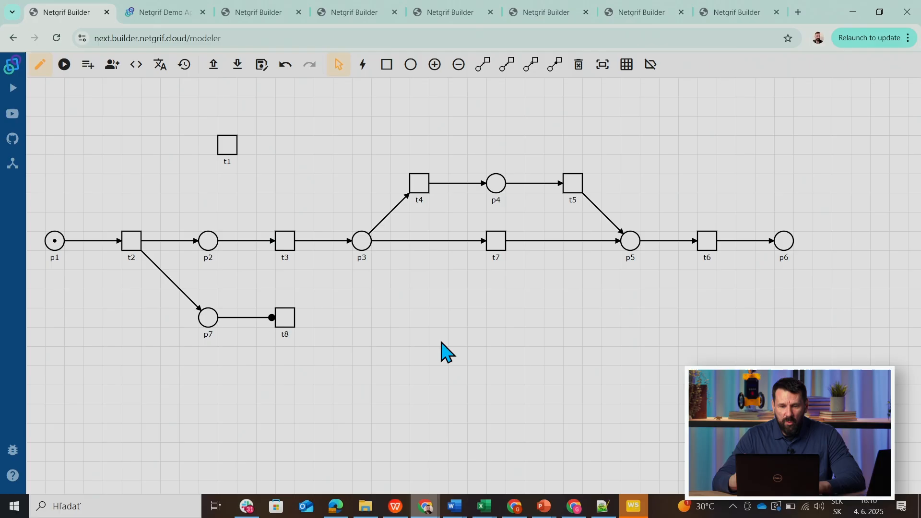
click(650, 65)
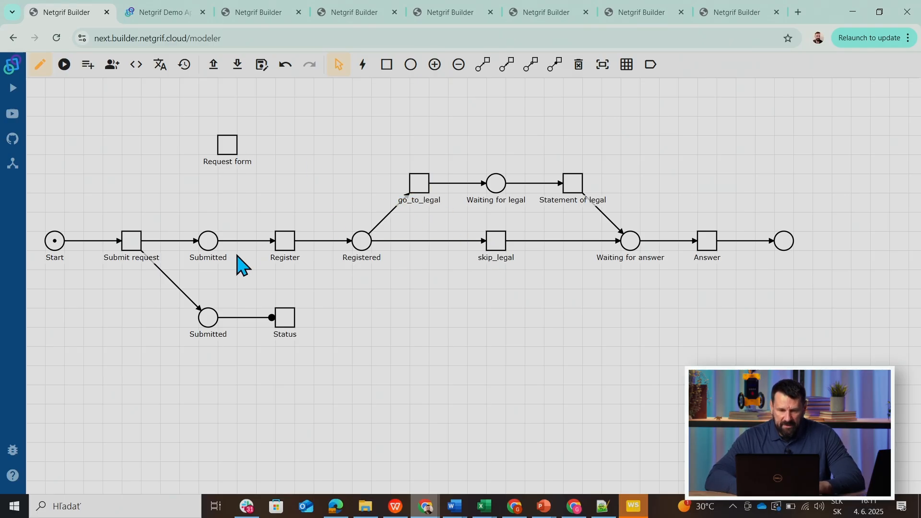
Delete the post-finish action of the Register task that assigns and finishes tasks t4 and t7.
right_click(286, 247)
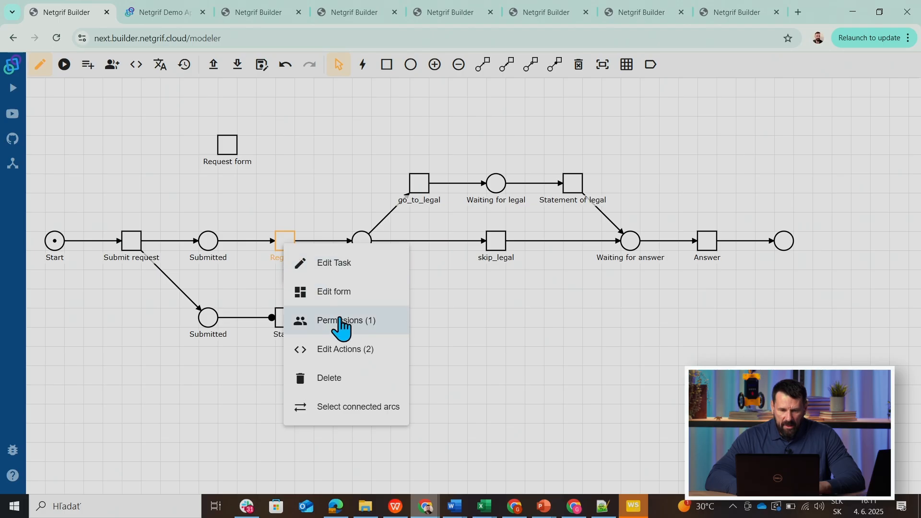
click(339, 349)
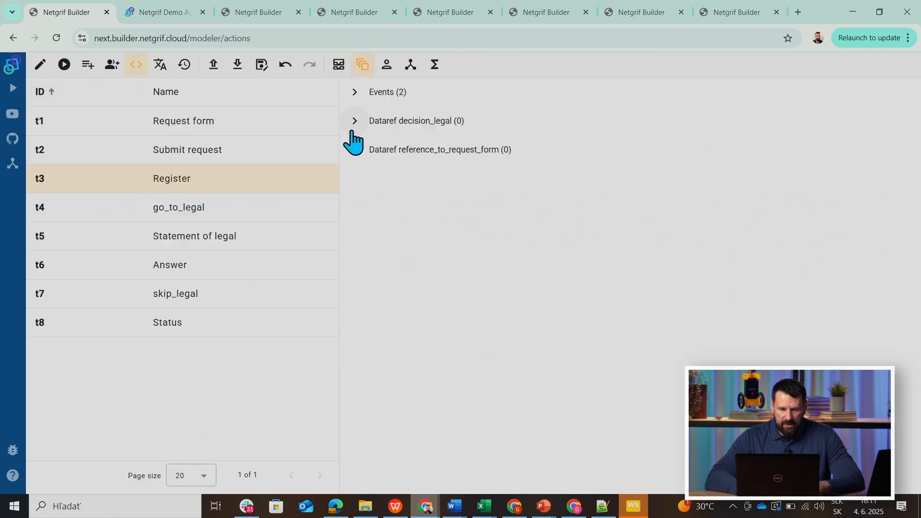
click(354, 92)
click(365, 150)
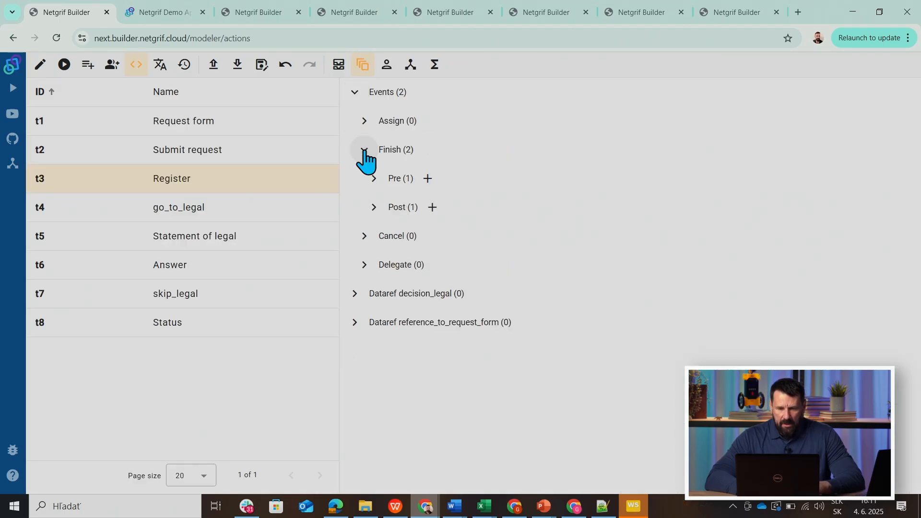
click(374, 209)
click(447, 247)
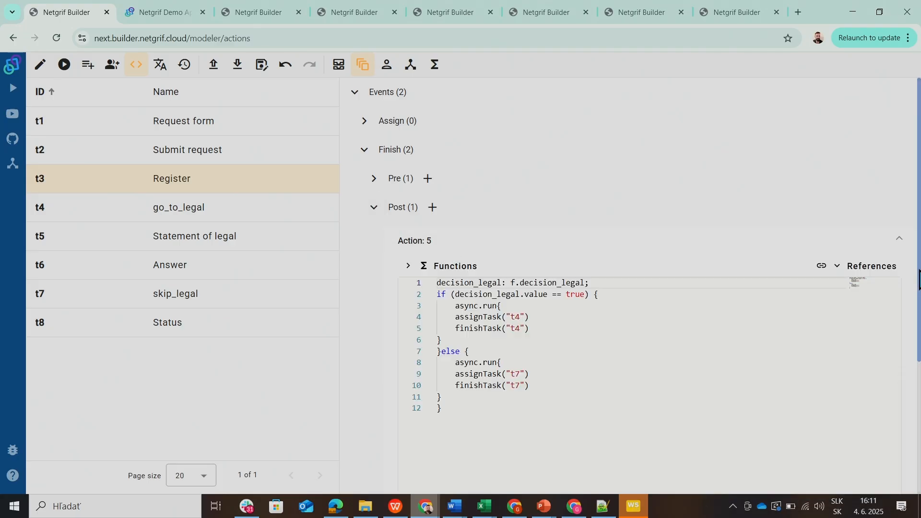
scroll(919, 278, down, 4)
click(892, 360)
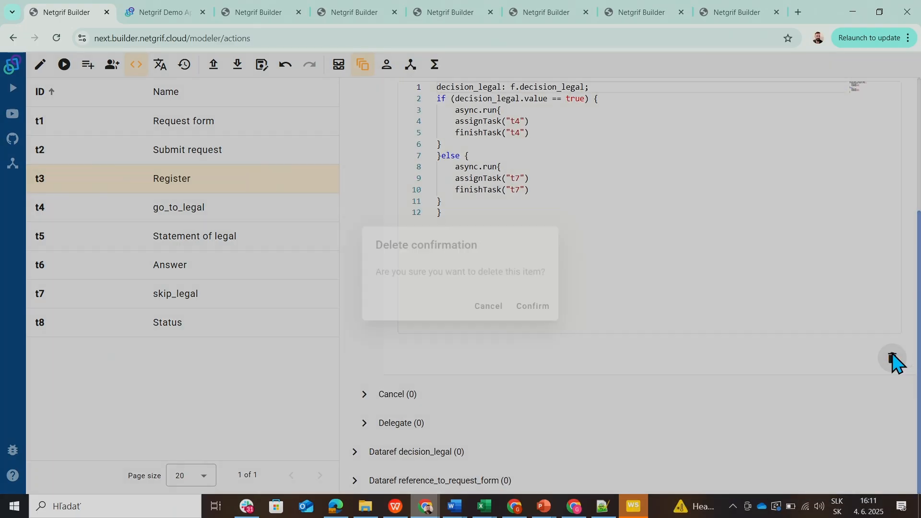
click(533, 307)
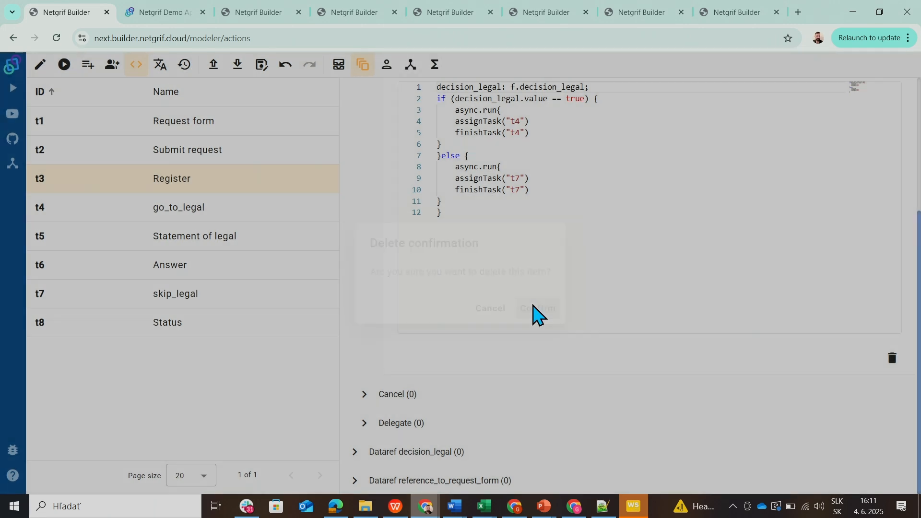
Delete the go_to_legal and skip_legal transitions from the request process net.
click(41, 70)
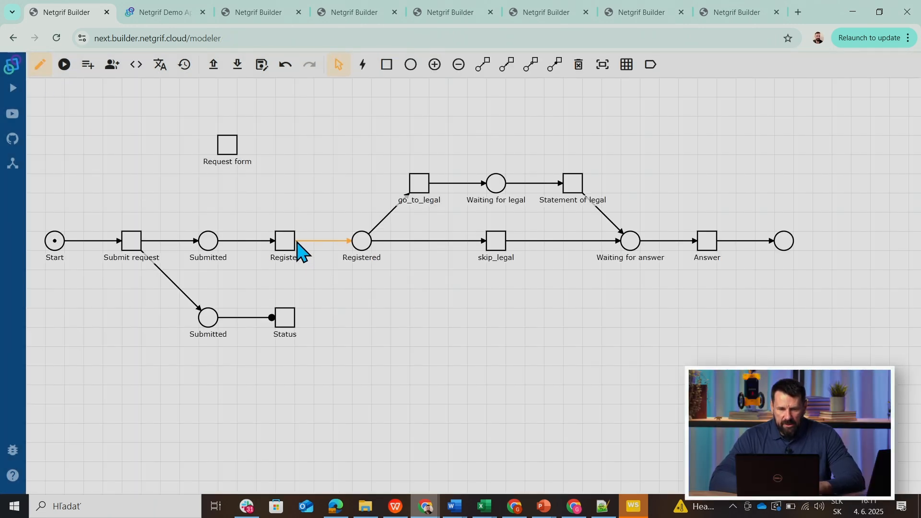
right_click(420, 188)
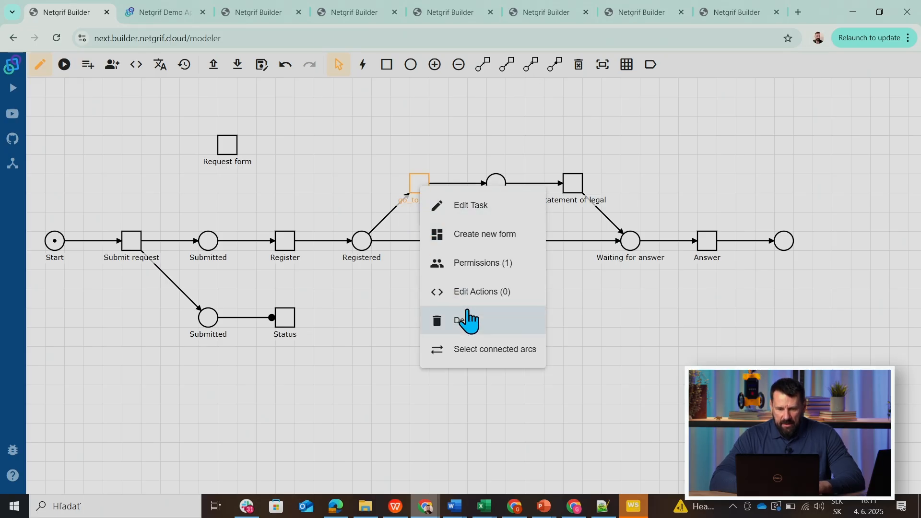
click(468, 320)
right_click(501, 250)
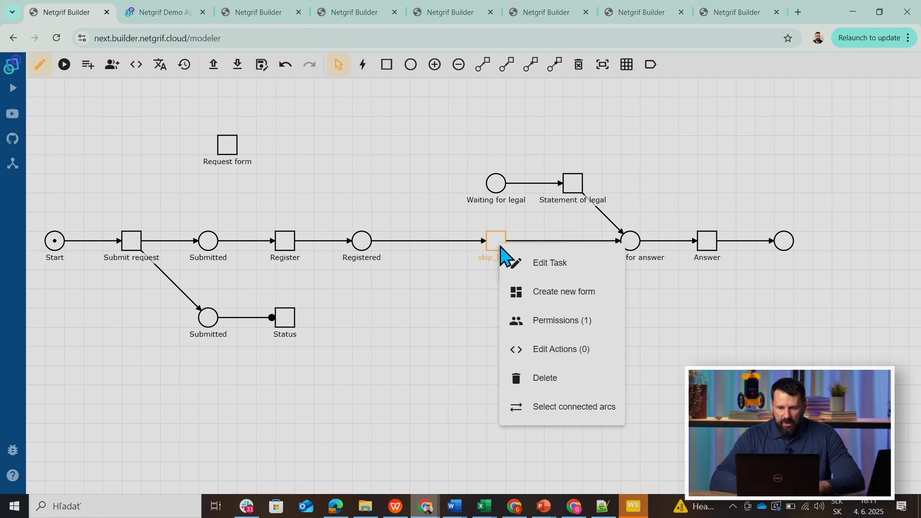
click(547, 379)
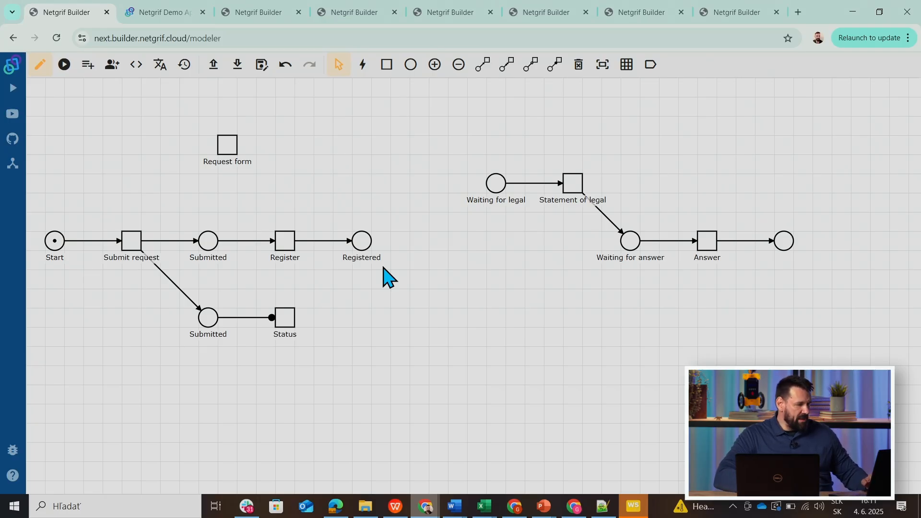
Delete the Registered place and connect the Register transition with regular arcs to Waiting for legal and Waiting for answer.
right_click(363, 245)
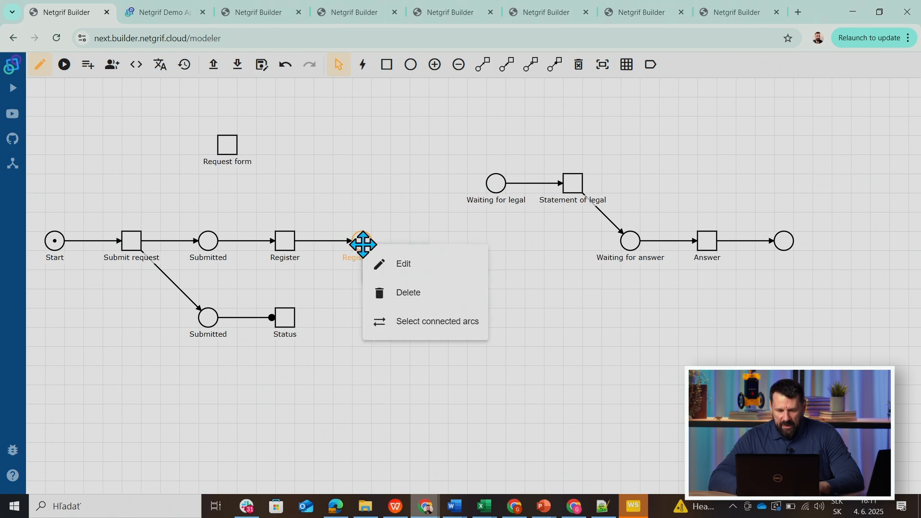
click(400, 293)
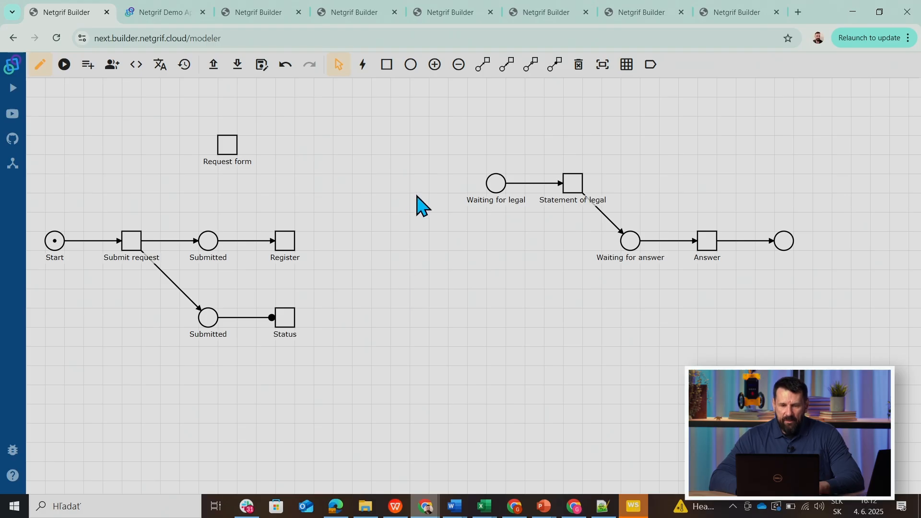
click(481, 65)
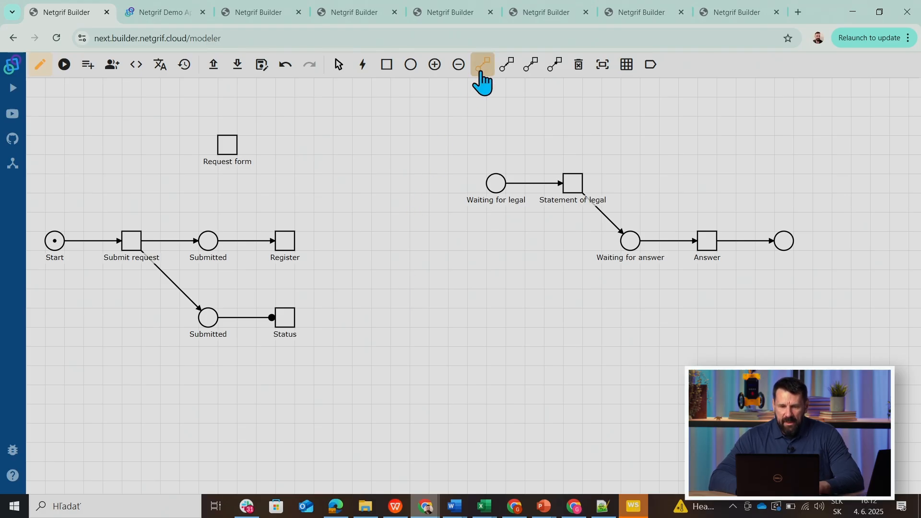
click(288, 241)
click(496, 183)
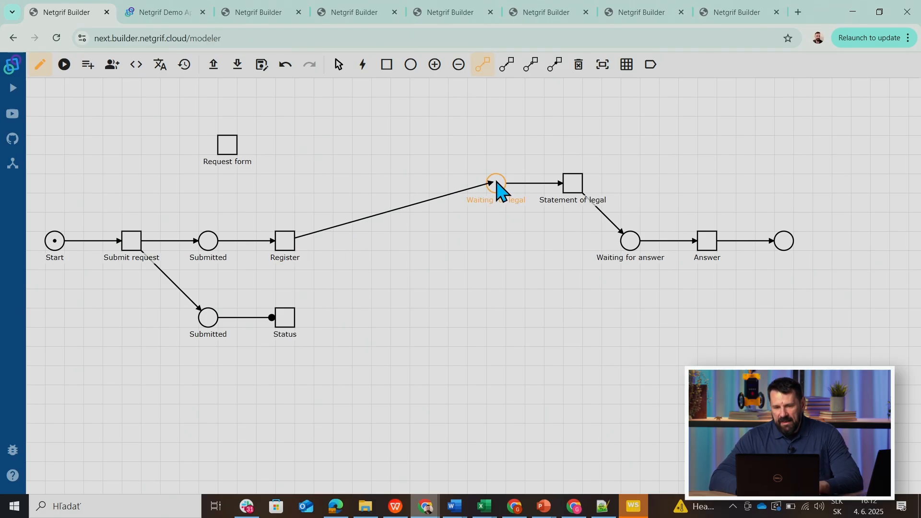
click(290, 247)
click(627, 252)
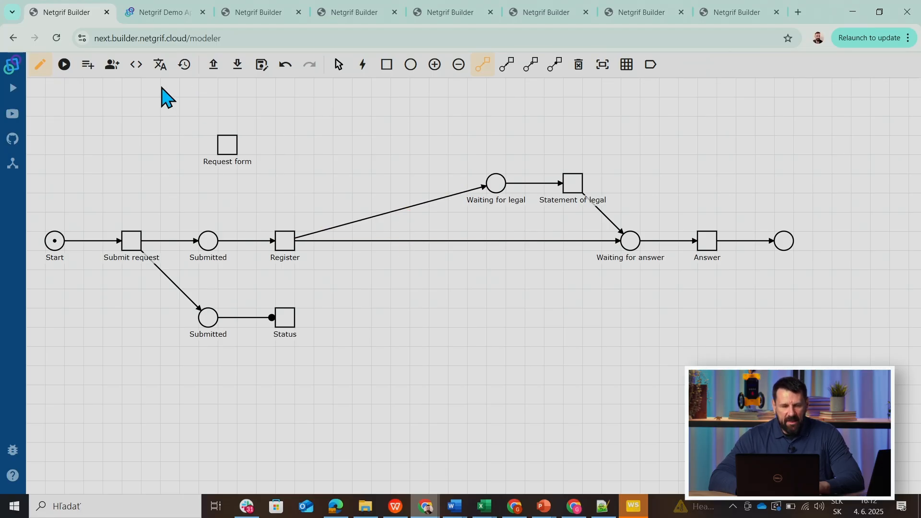
Simulate the reworked net by firing Submit request and Register, and return to the edit view.
click(64, 64)
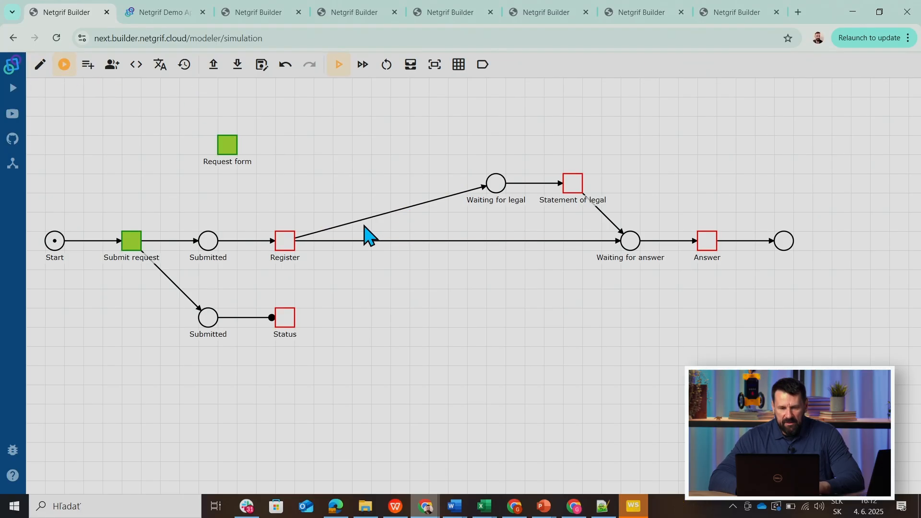
click(137, 245)
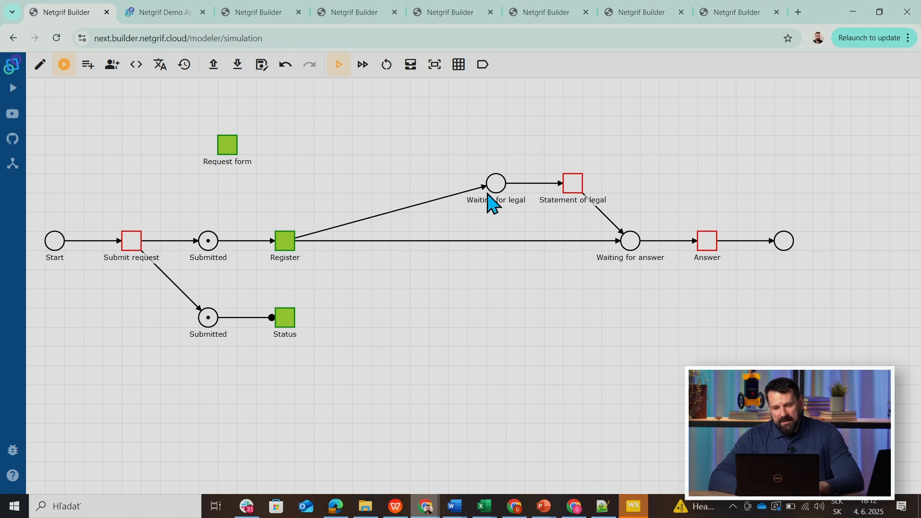
click(286, 248)
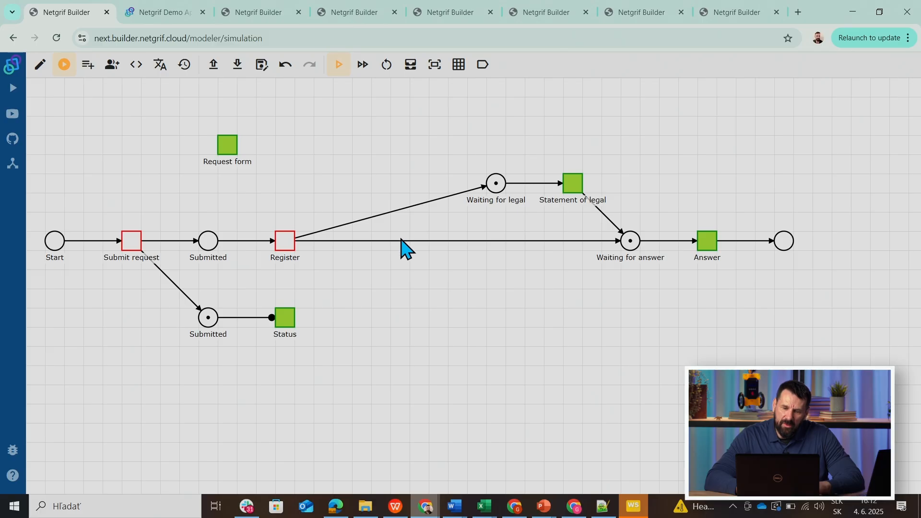
click(41, 67)
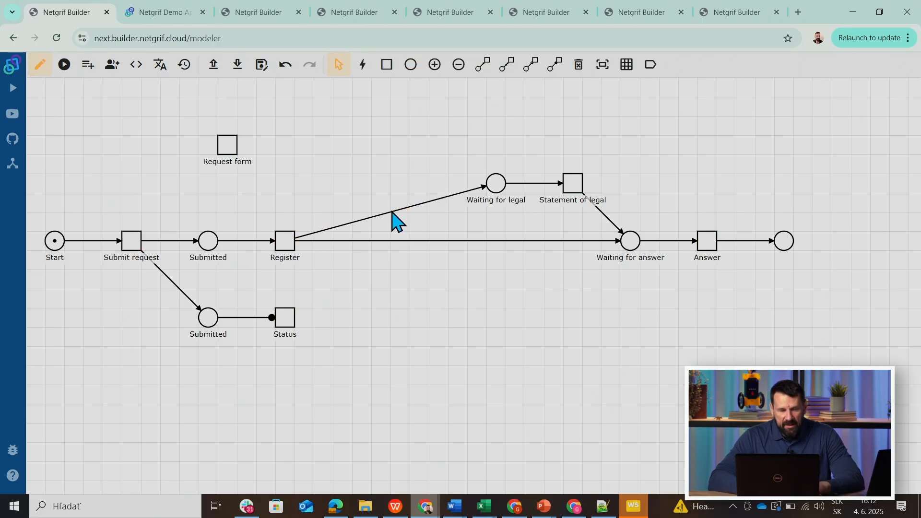
Add a data field of type Number to the process and change its ID to go_legal.
click(88, 66)
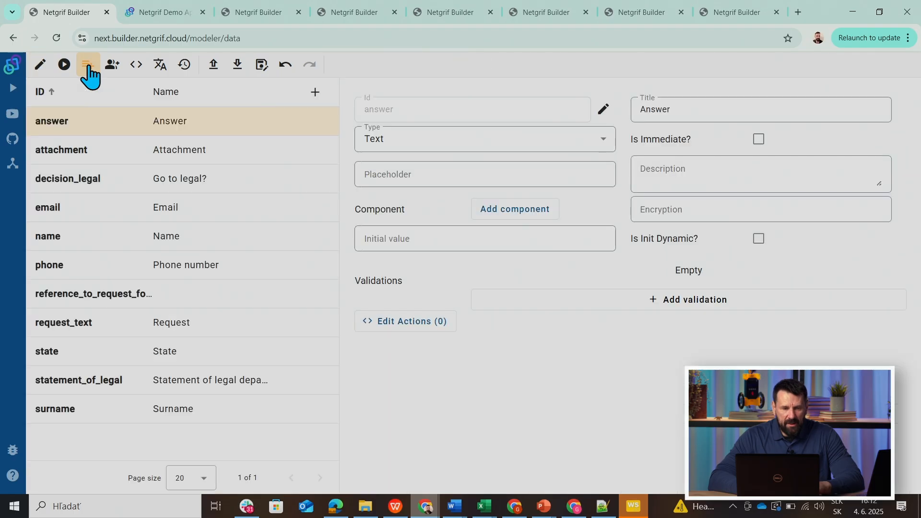
click(315, 93)
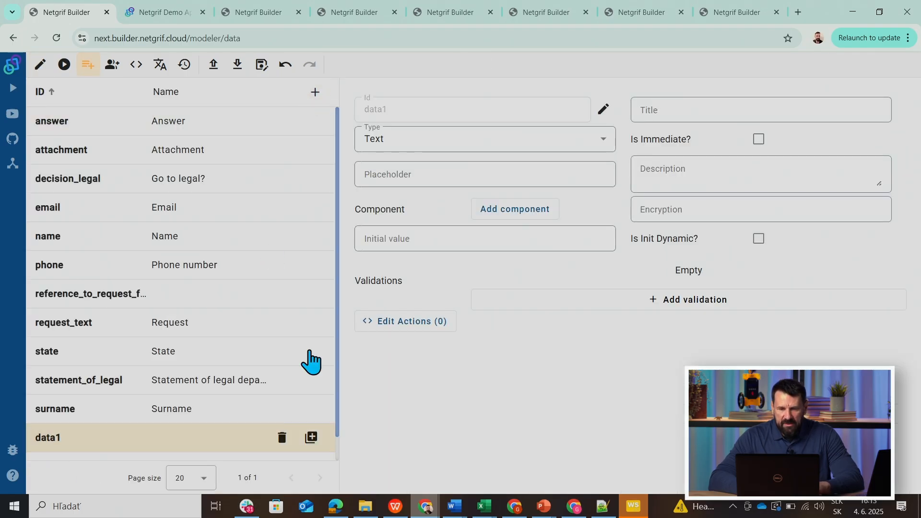
click(445, 146)
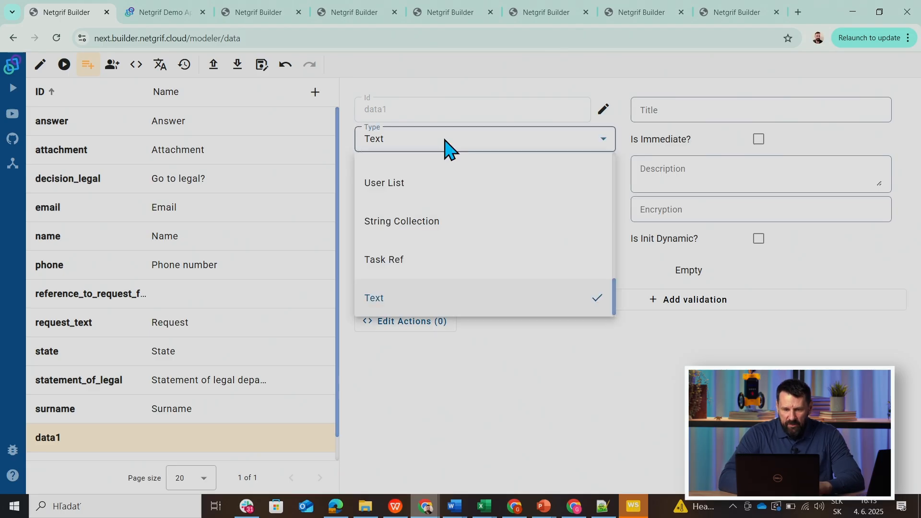
scroll(446, 147, up, 2)
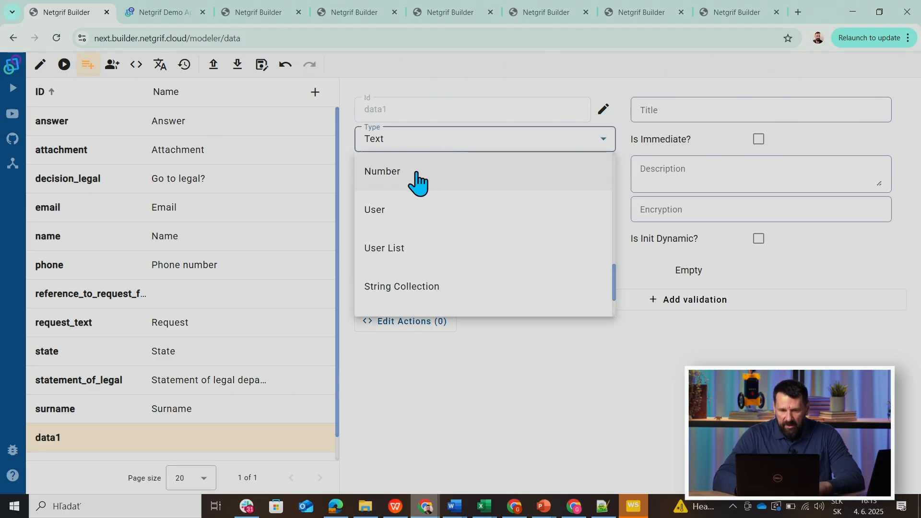
click(419, 177)
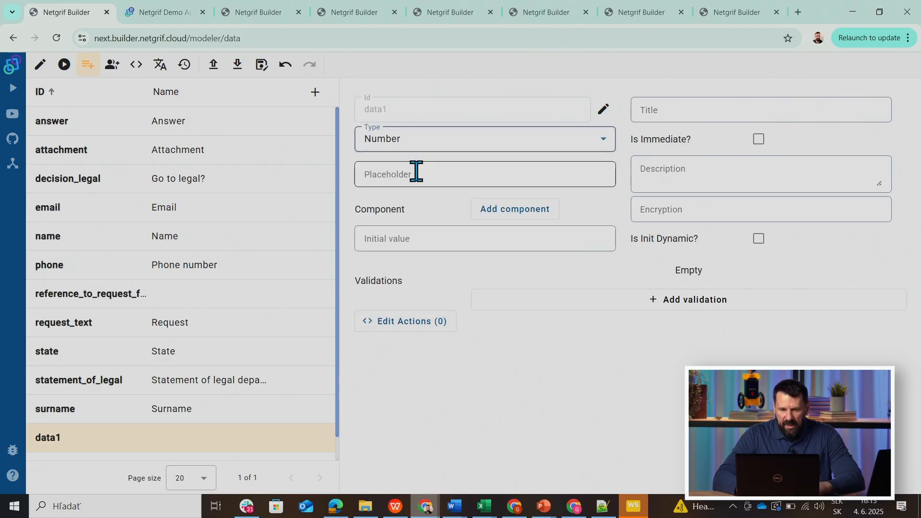
click(605, 111)
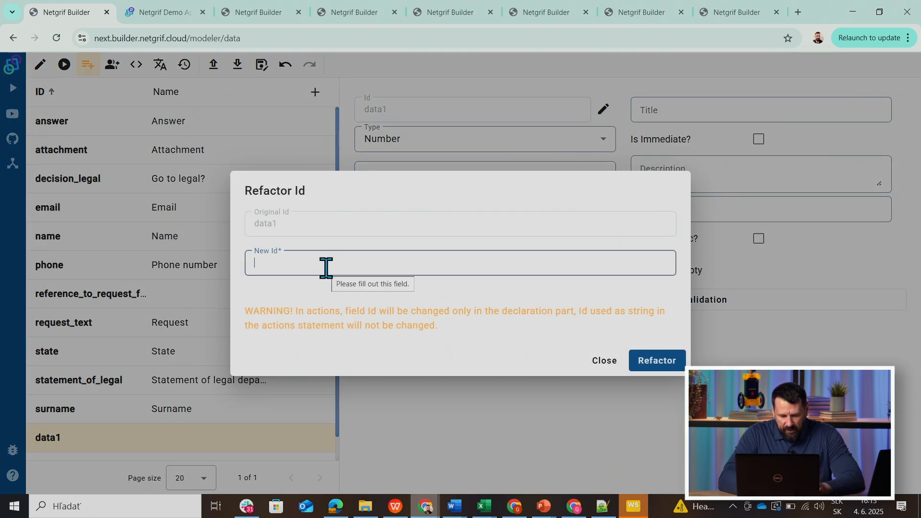
text(go_legal)
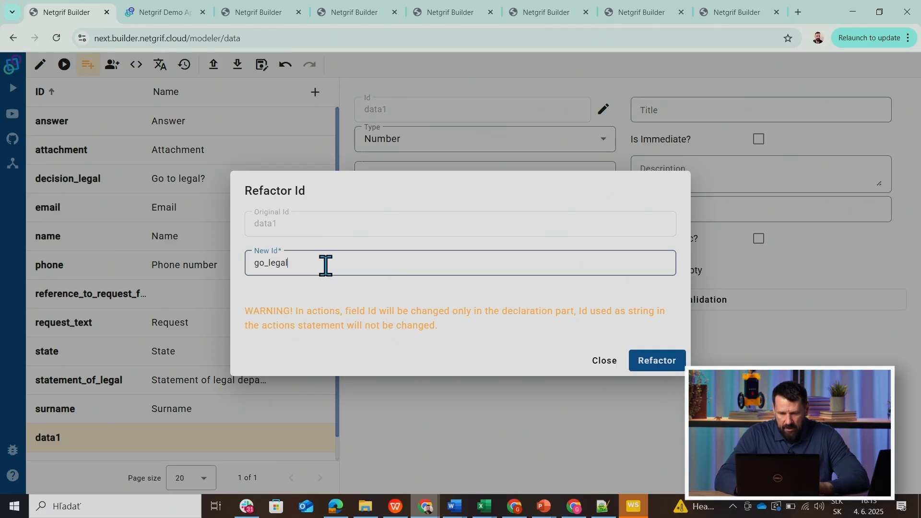
click(646, 364)
Give the go_legal field the title "Go legal" and an initial value of 0.
click(645, 103)
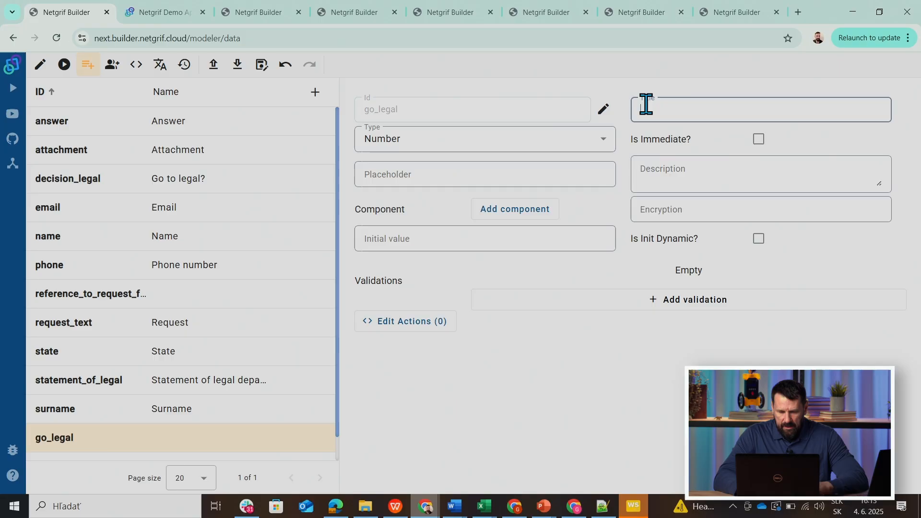
text(Go legal)
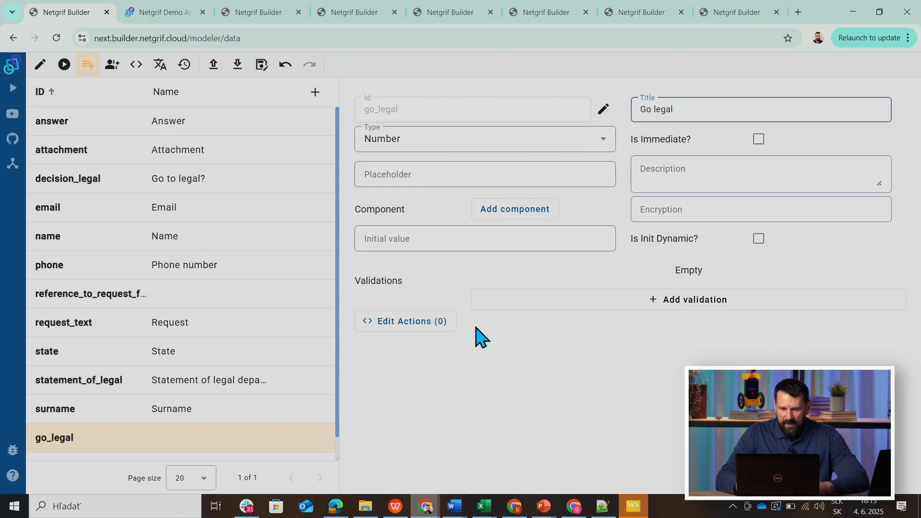
click(366, 239)
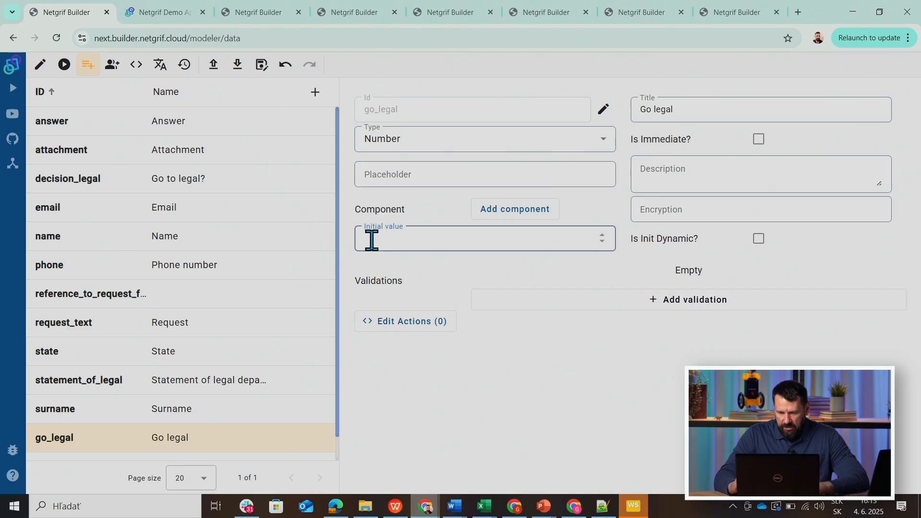
text(0)
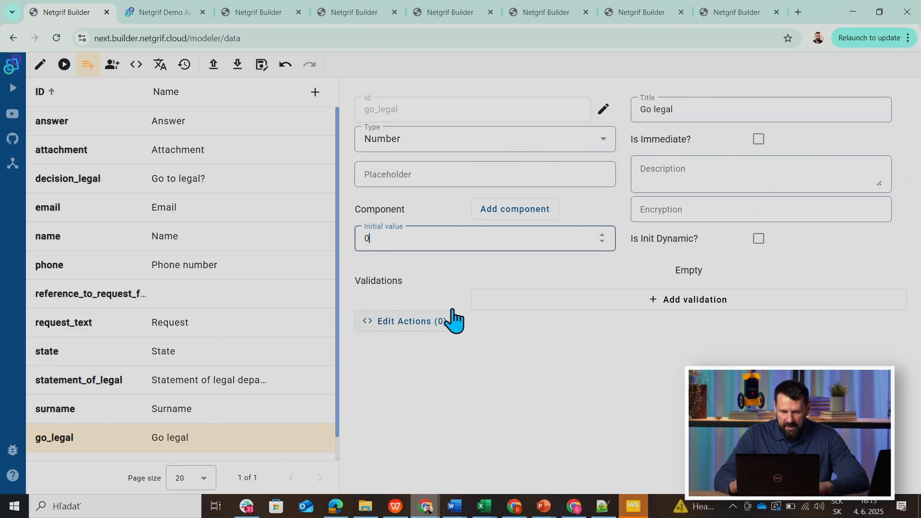
click(42, 62)
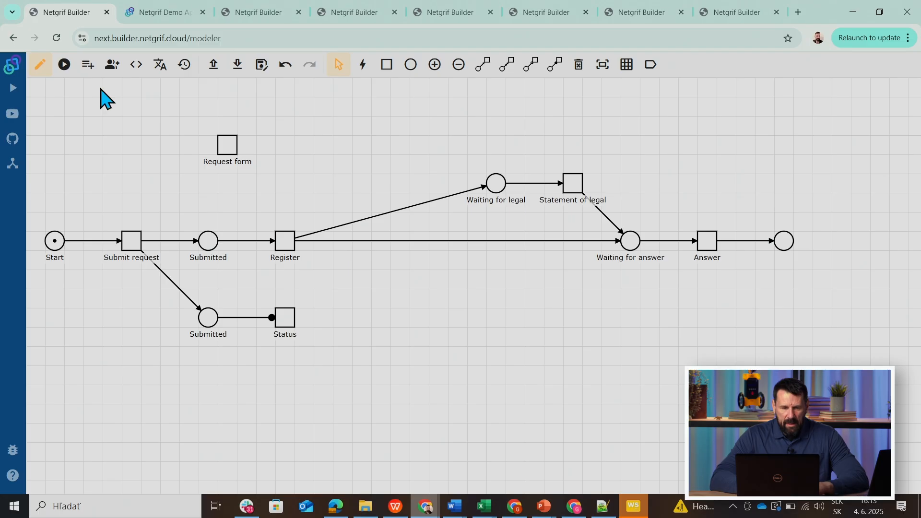
Add another data field to the process and change its ID to skip_legal.
click(86, 66)
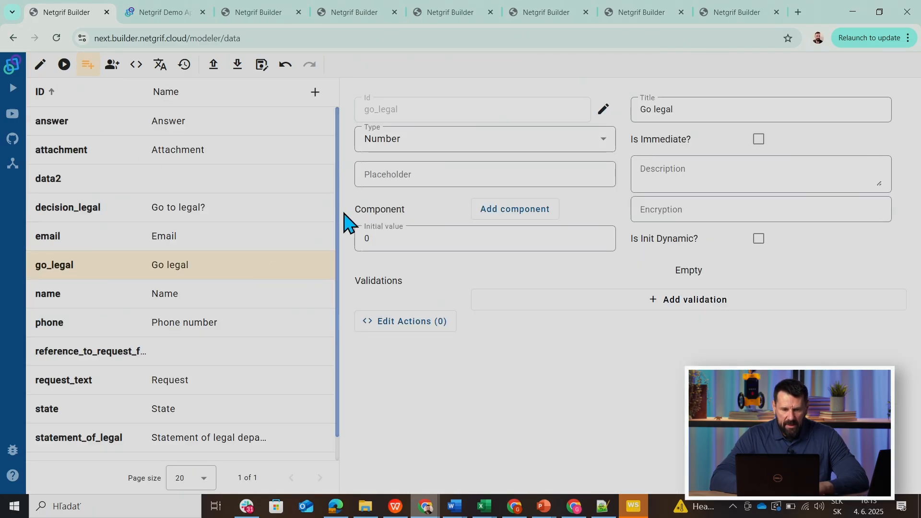
scroll(340, 250, down, 1)
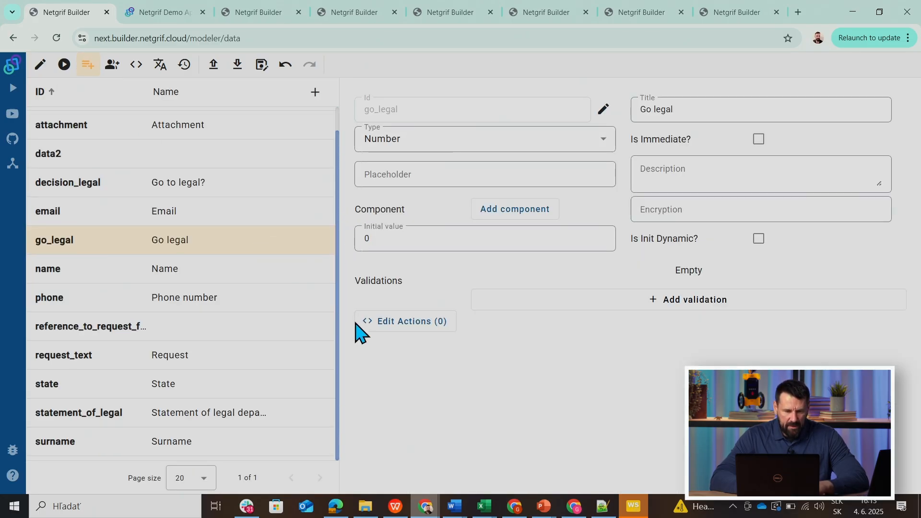
click(47, 160)
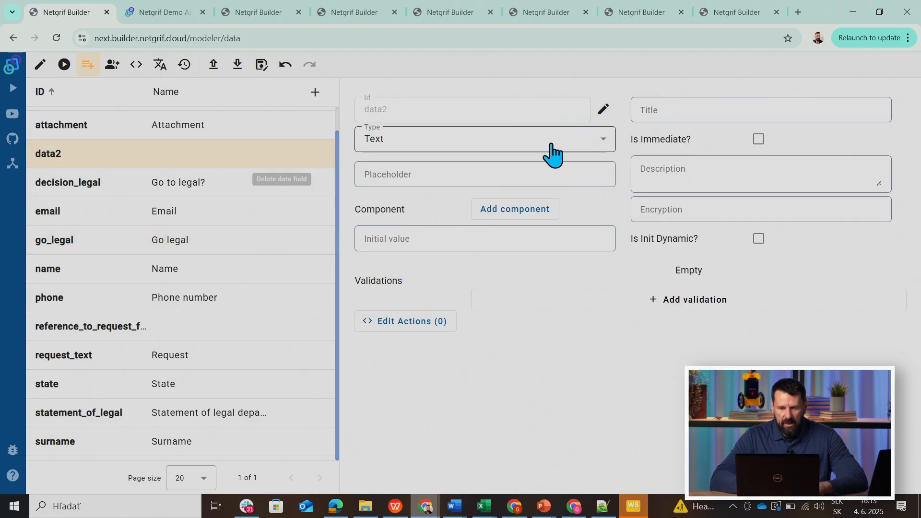
click(606, 112)
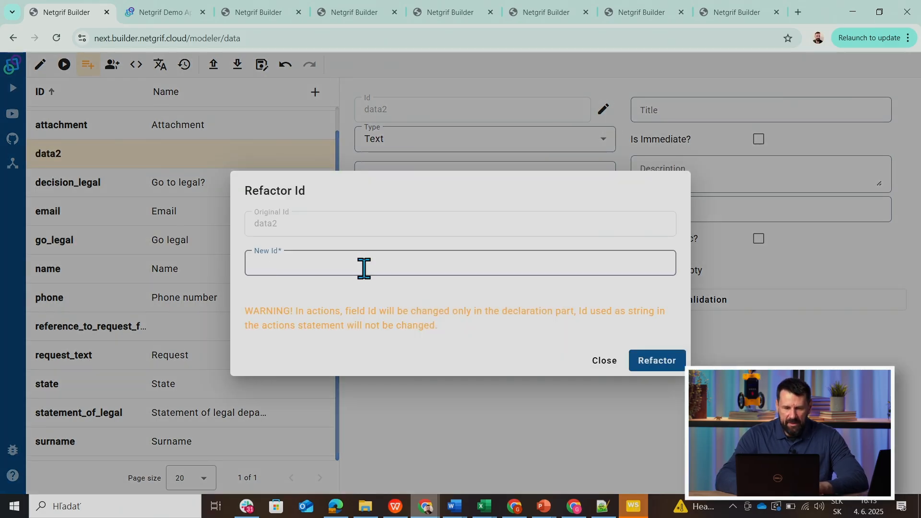
text(skip)
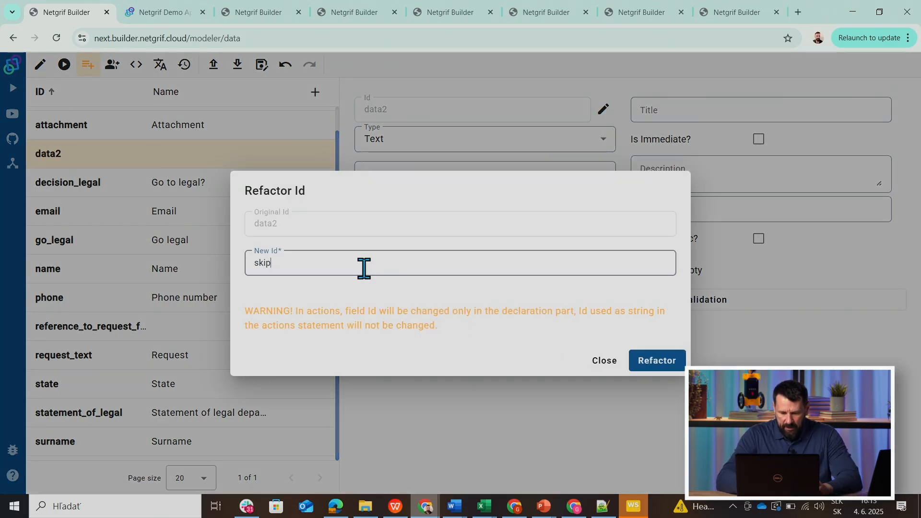
text(_legal)
click(643, 366)
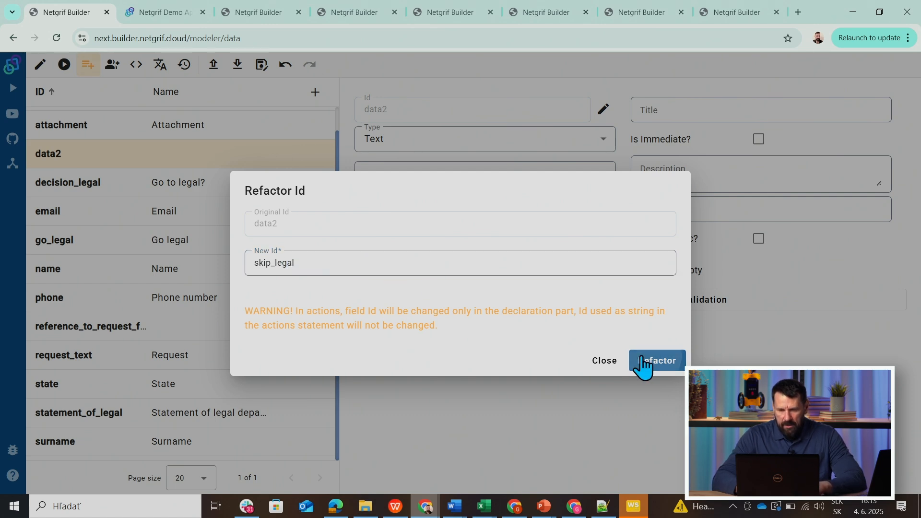
Give the skip_legal field the title "Skip legal" and return to the net's edit view.
click(671, 108)
text(Skip legal)
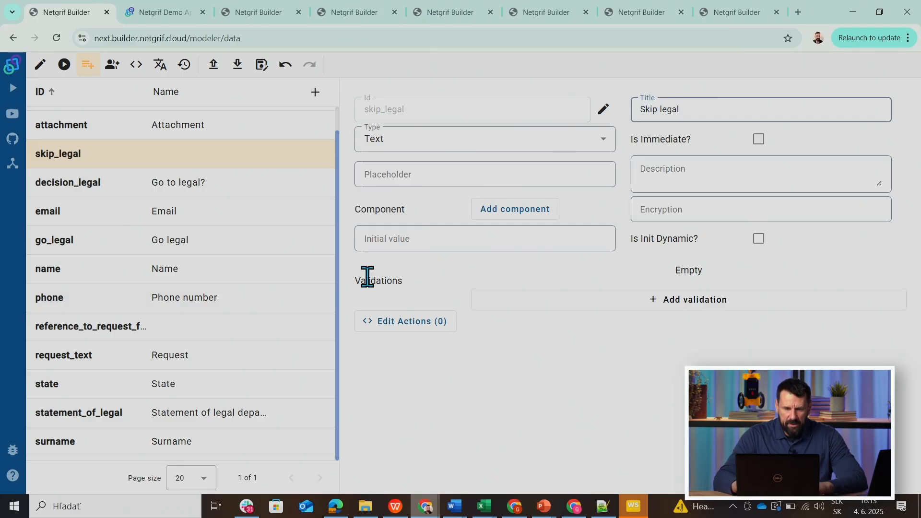
click(387, 239)
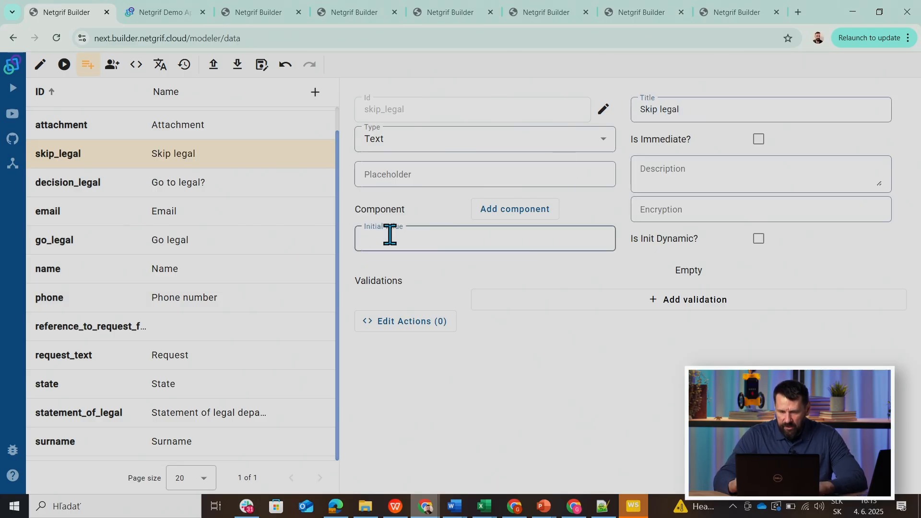
click(38, 72)
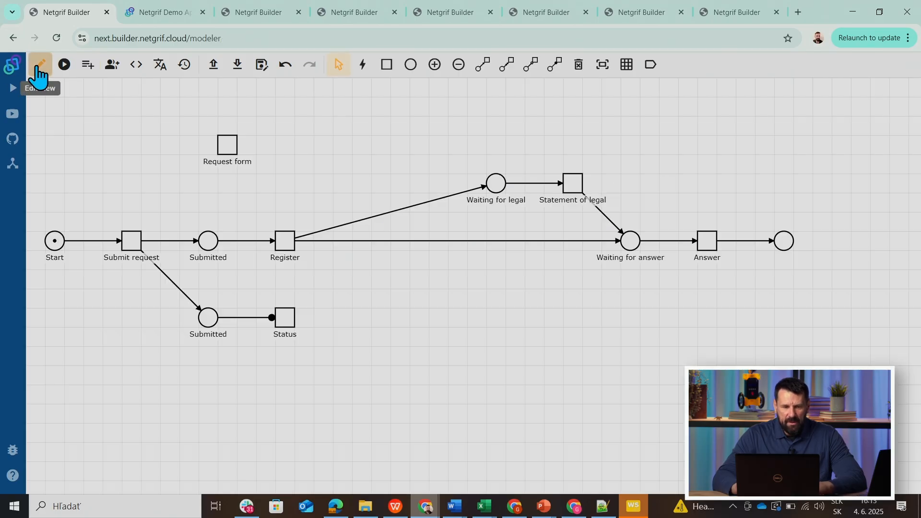
Set the arc from Register to Waiting for legal to reference the go_legal data field and save it.
click(375, 215)
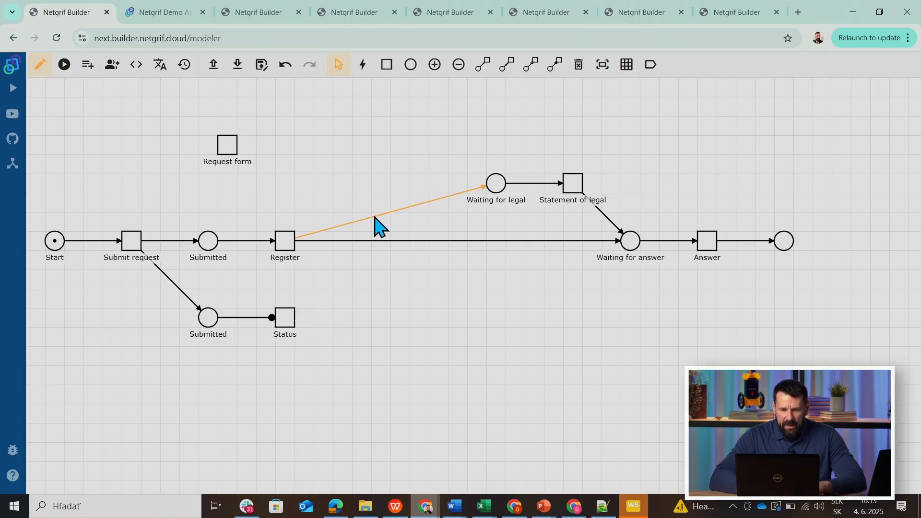
right_click(375, 217)
click(405, 238)
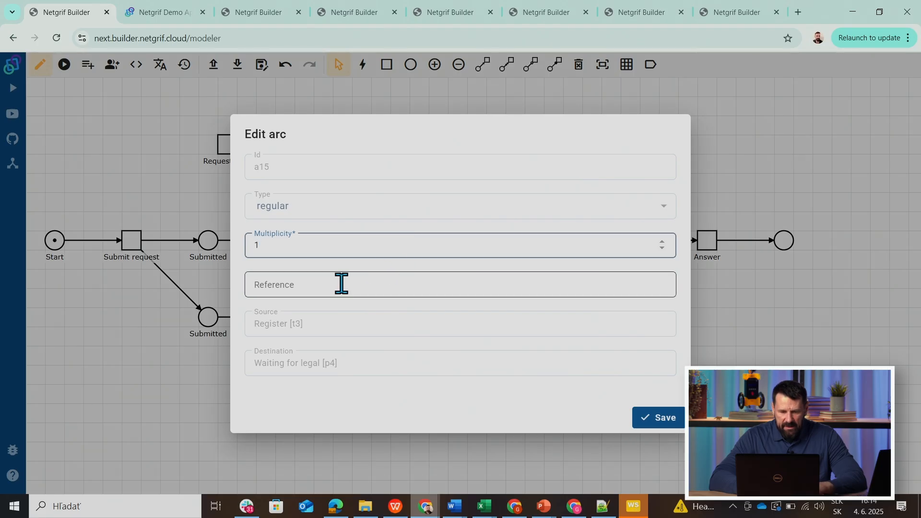
click(341, 284)
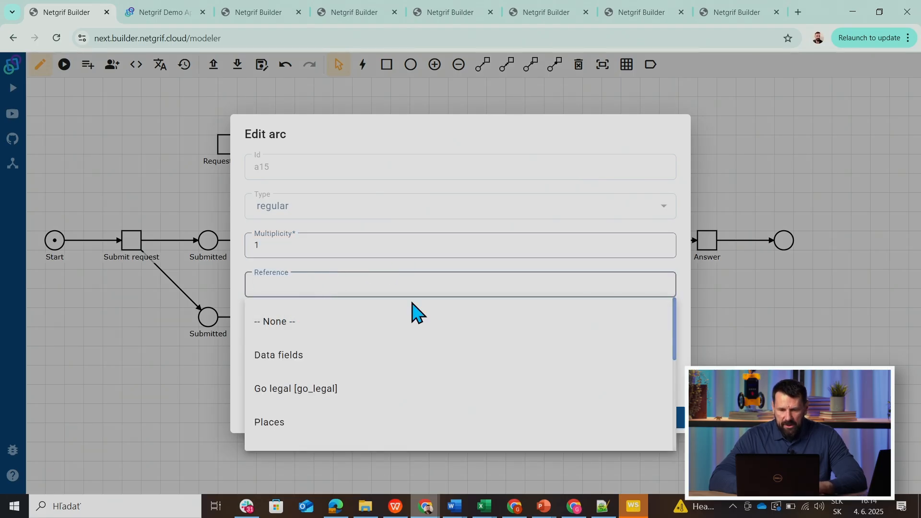
drag(675, 310, 676, 315)
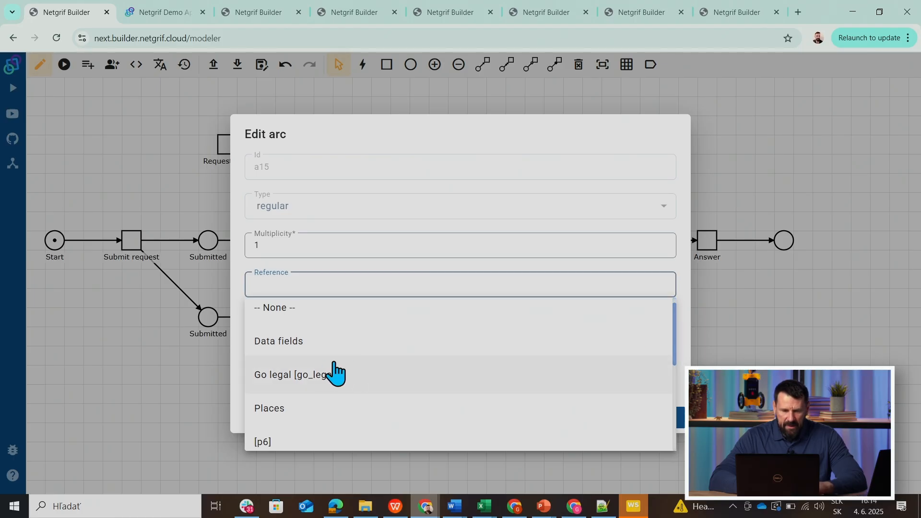
click(320, 371)
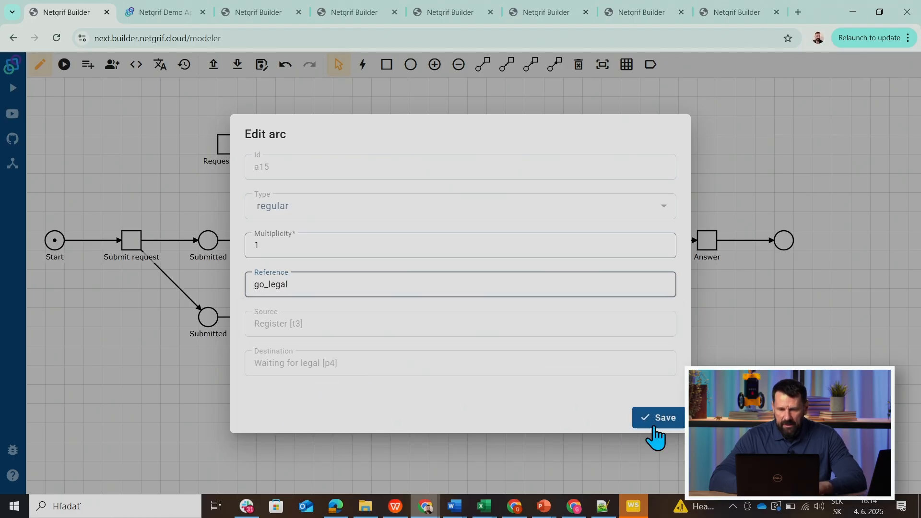
click(655, 427)
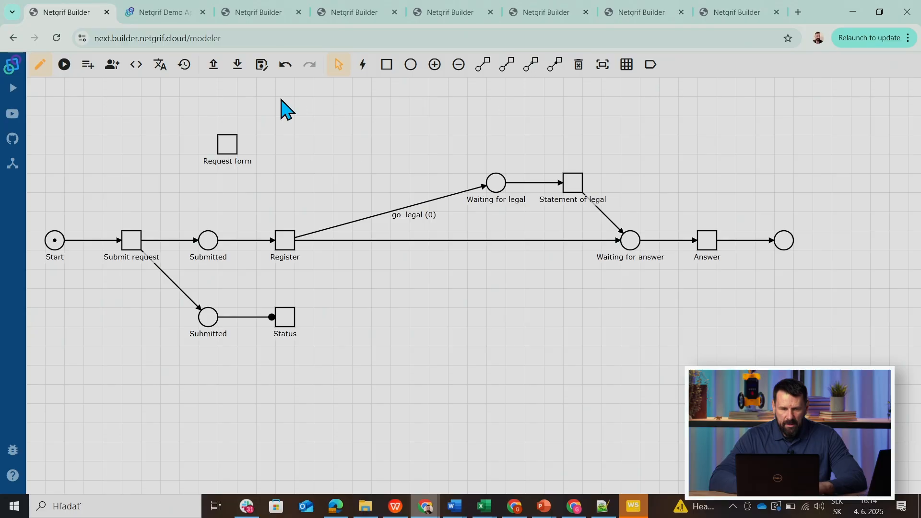
Change the skip_legal data field's type to Number and set its initial value to 0.
click(87, 66)
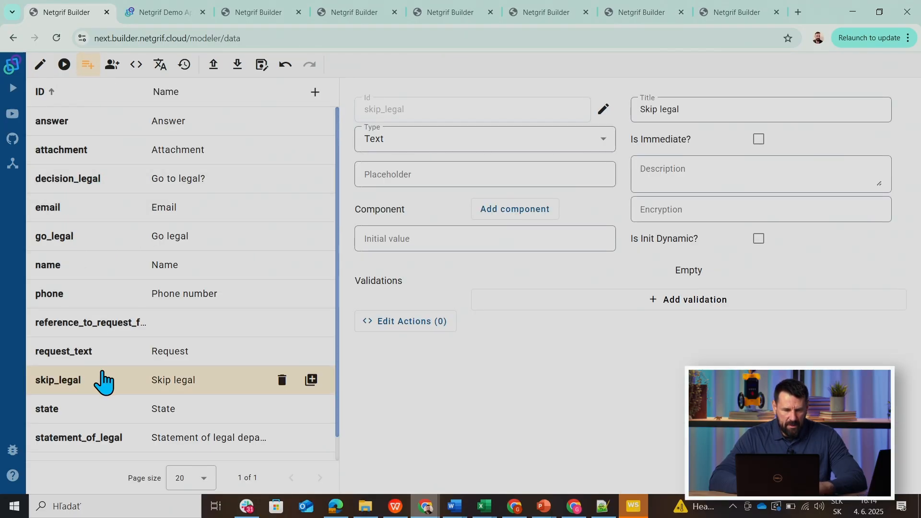
click(473, 150)
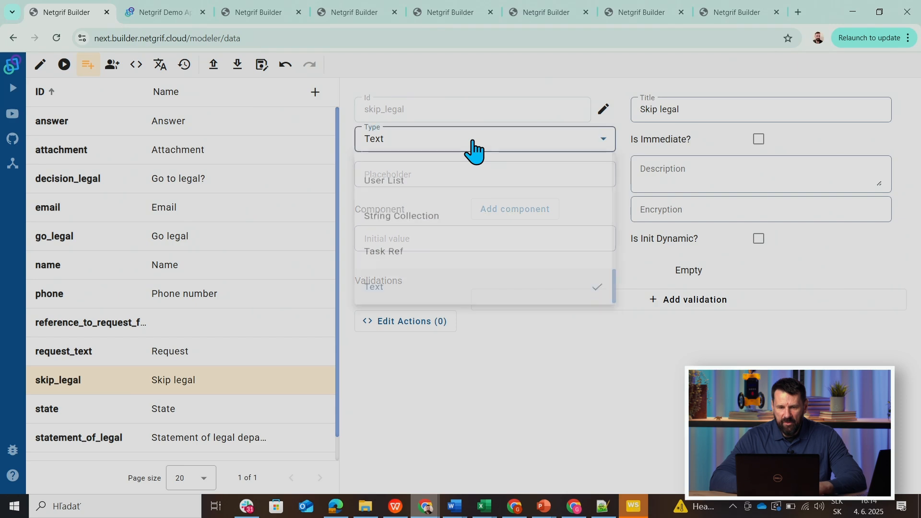
scroll(590, 233, up, 2)
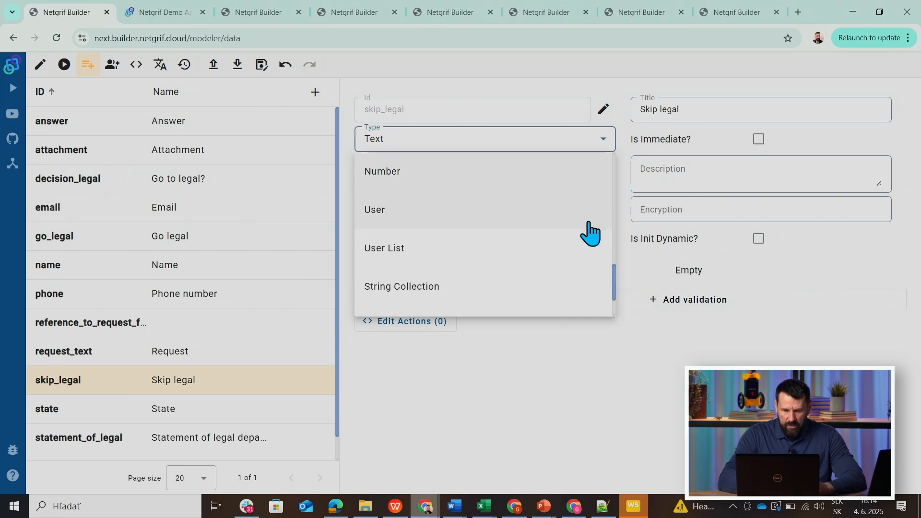
click(383, 174)
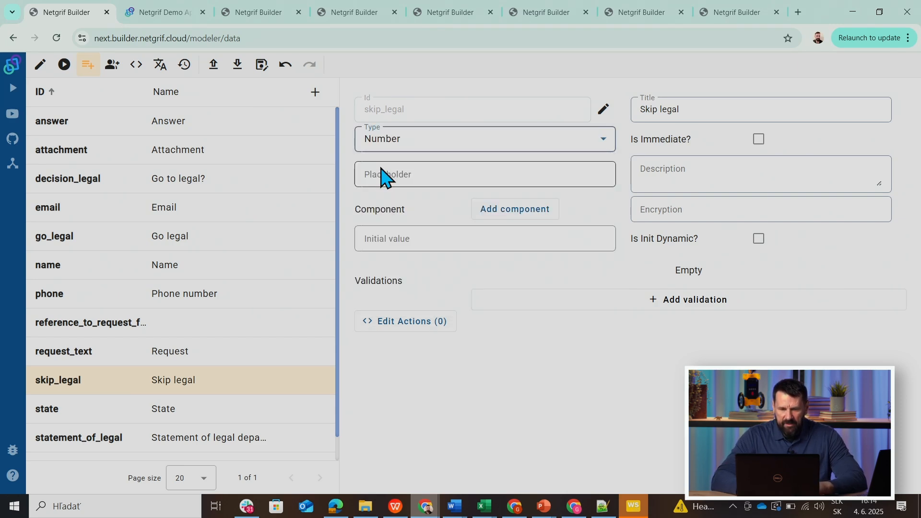
click(387, 239)
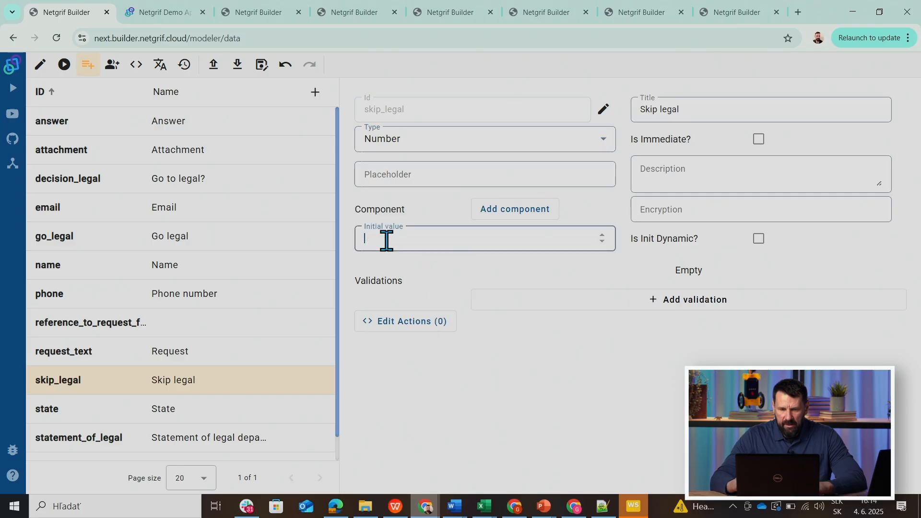
click(455, 413)
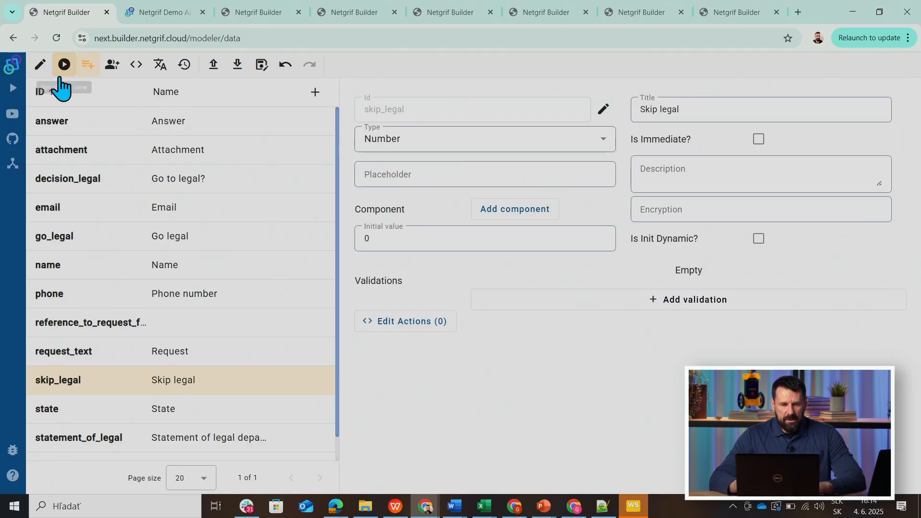
Back in the net's edit view, make the arc from Register to Waiting for answer reference the skip_legal data field.
click(40, 67)
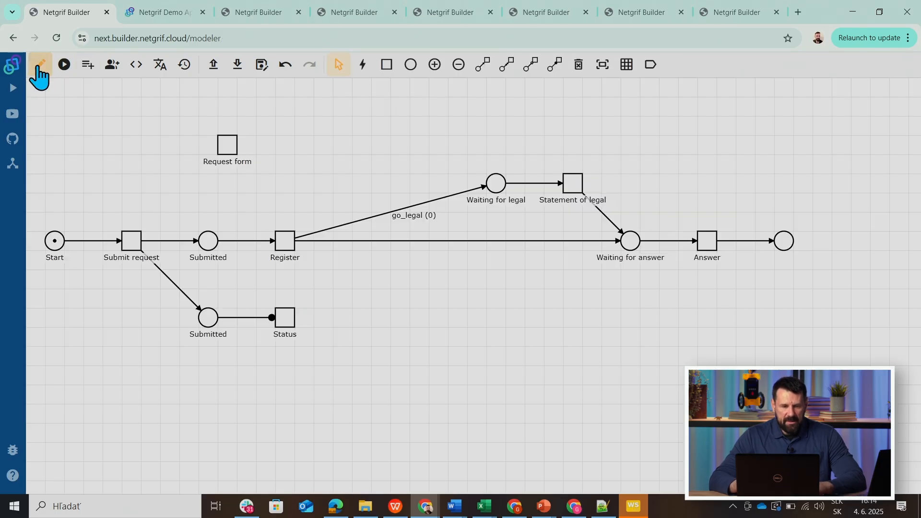
right_click(424, 241)
click(444, 259)
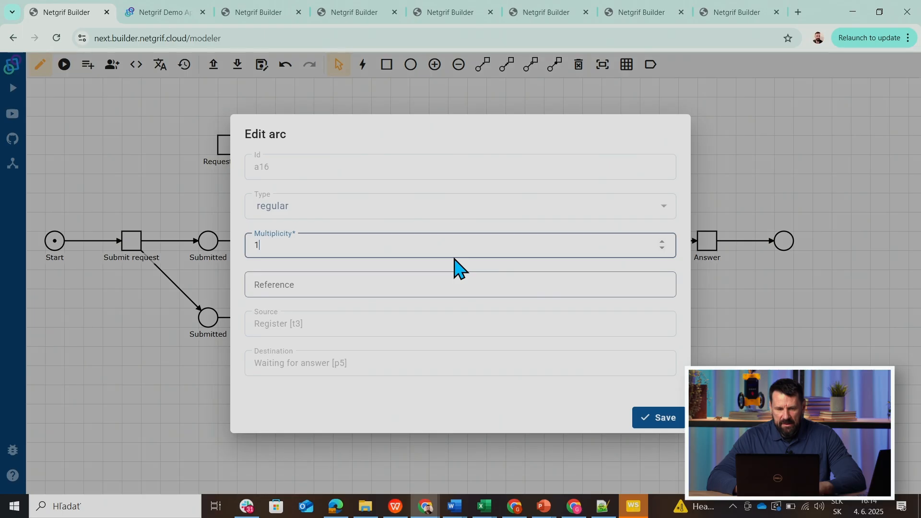
click(370, 282)
click(337, 428)
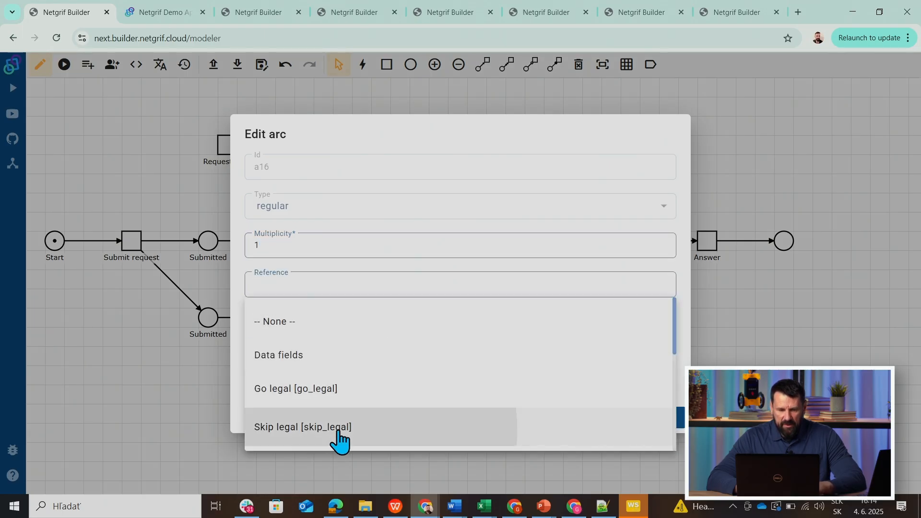
click(660, 434)
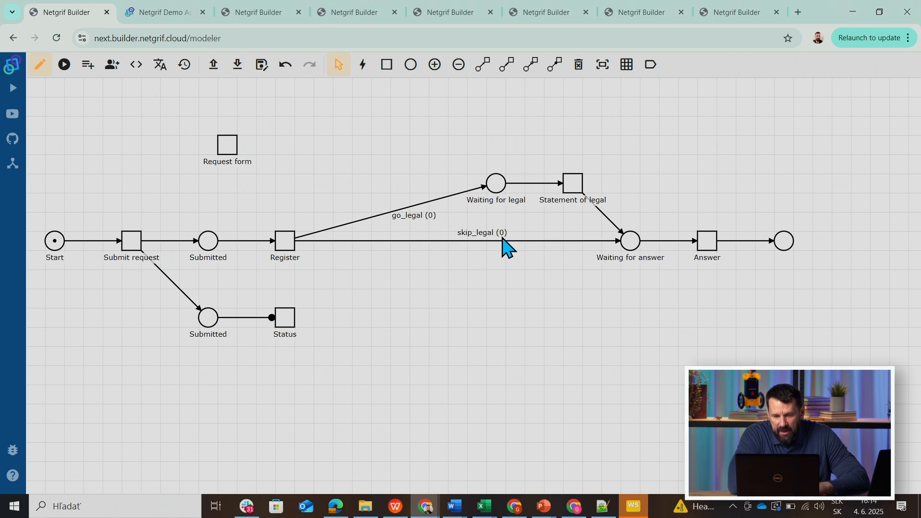
Simulate the net with tasks started and finished separately, complete Submit request, and start the Register task.
click(64, 65)
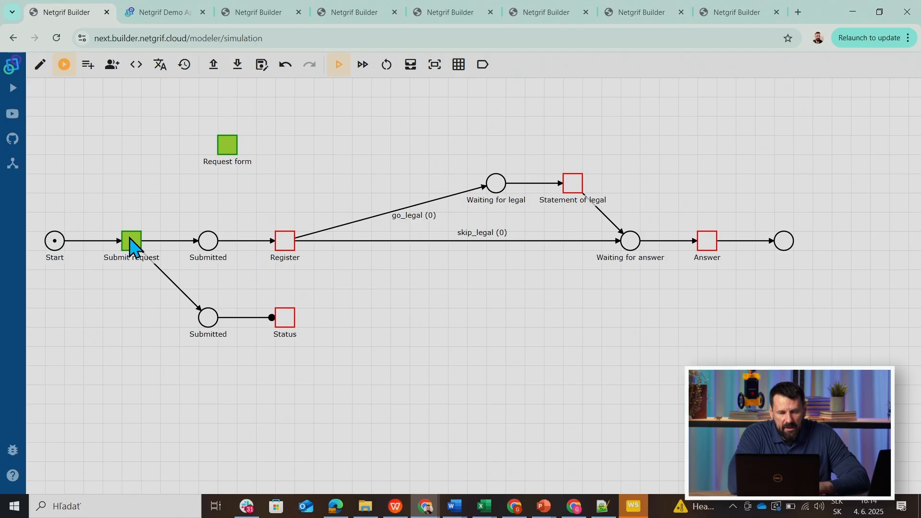
click(363, 65)
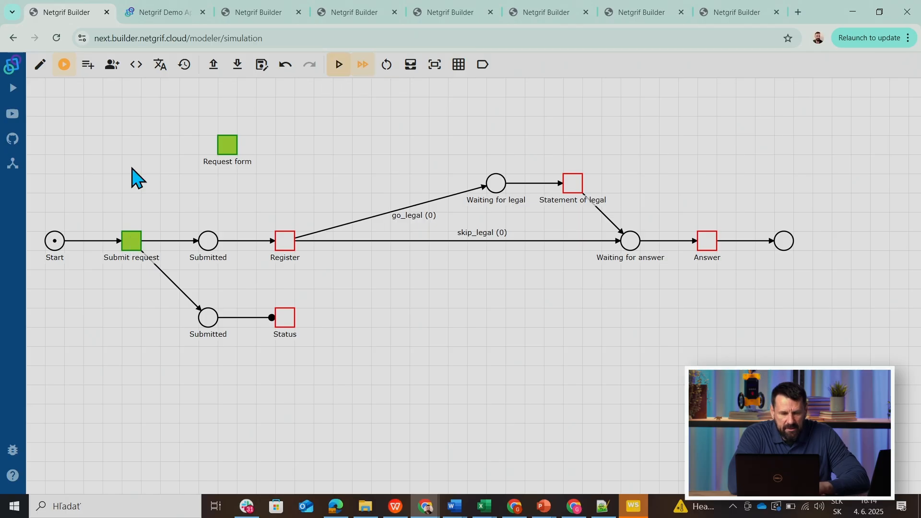
click(135, 242)
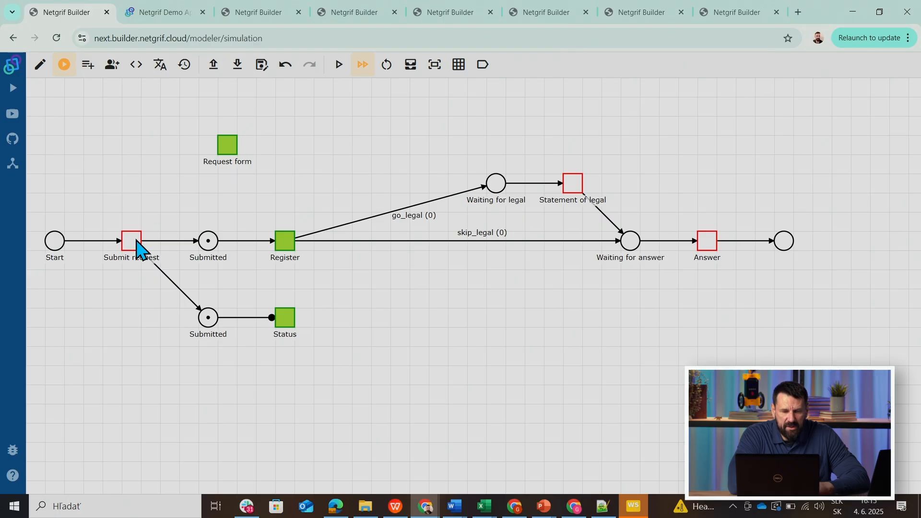
click(289, 246)
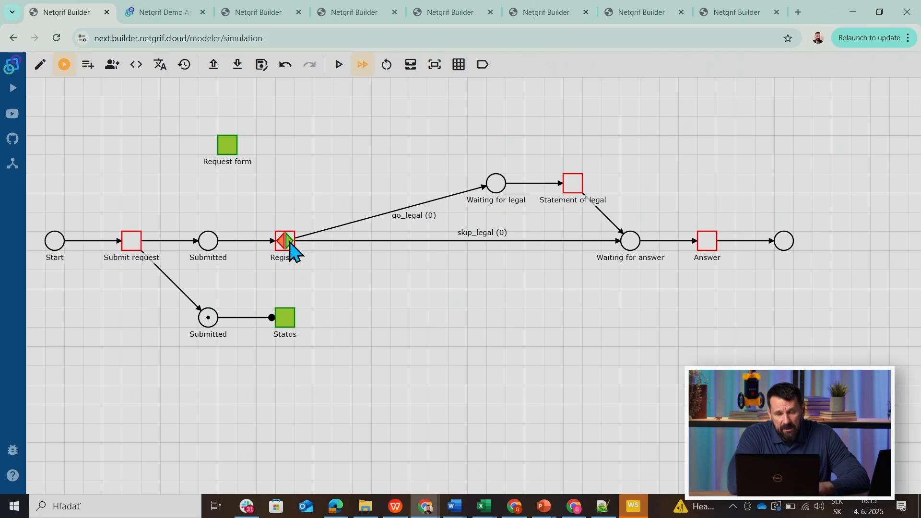
Set go_legal to 1 in the simulation data, then finish Register and run Statement of legal.
click(412, 67)
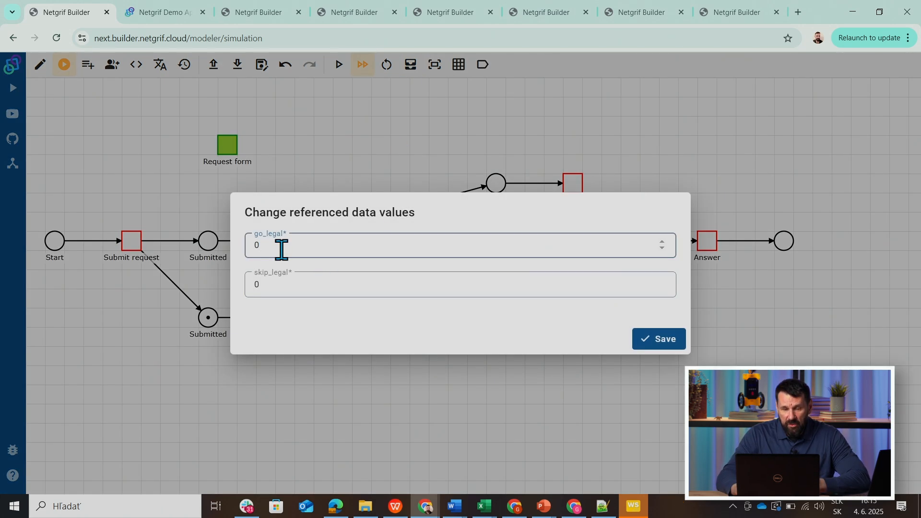
key(BackSpace)
text(1)
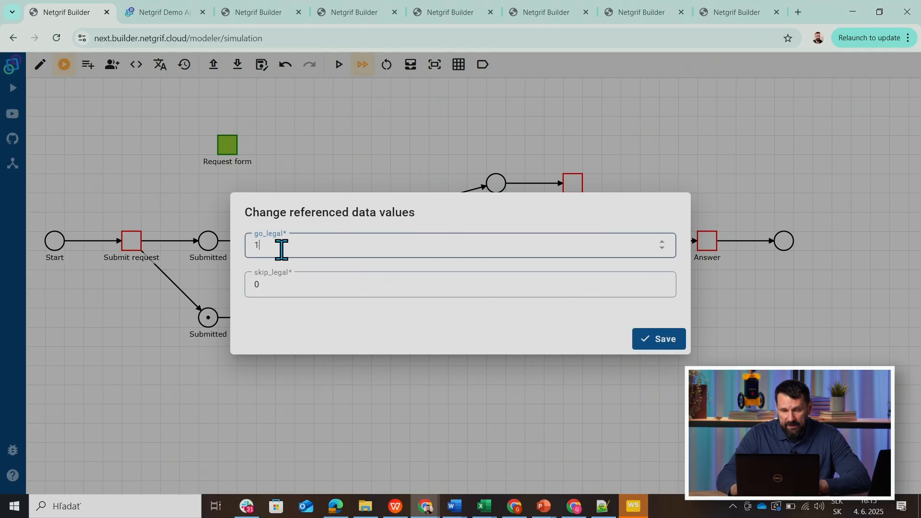
click(671, 343)
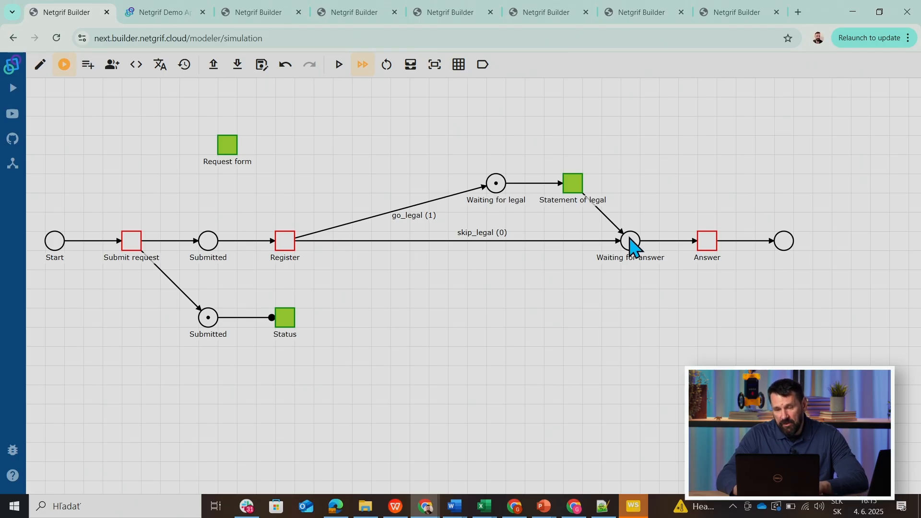
click(574, 186)
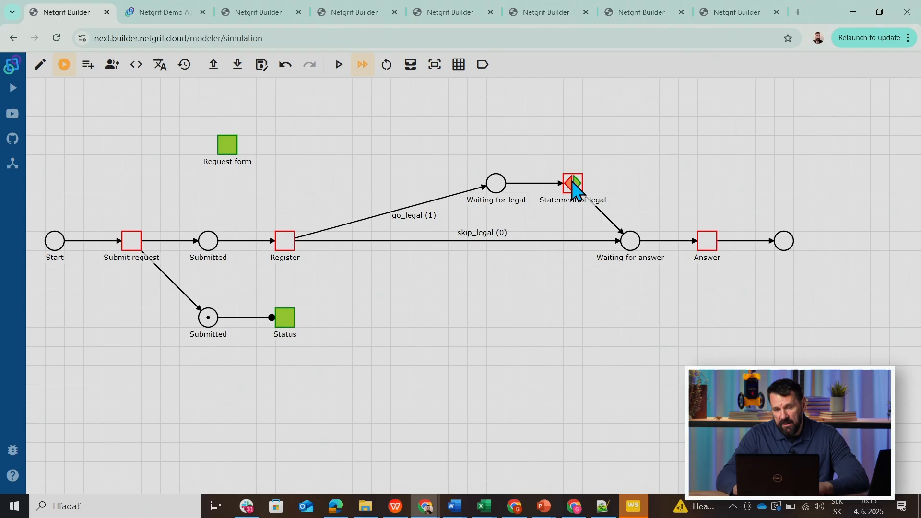
Reset the simulation, complete Submit request again, and start the Register task.
click(387, 65)
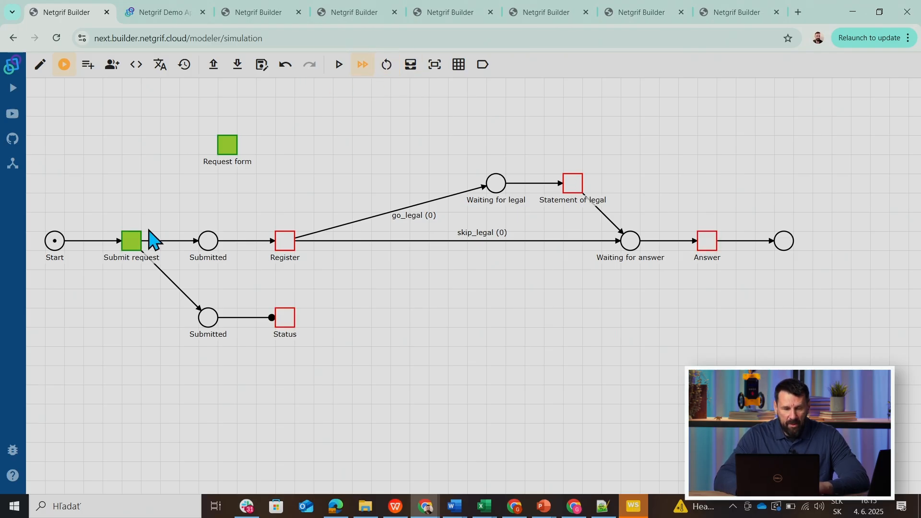
click(132, 241)
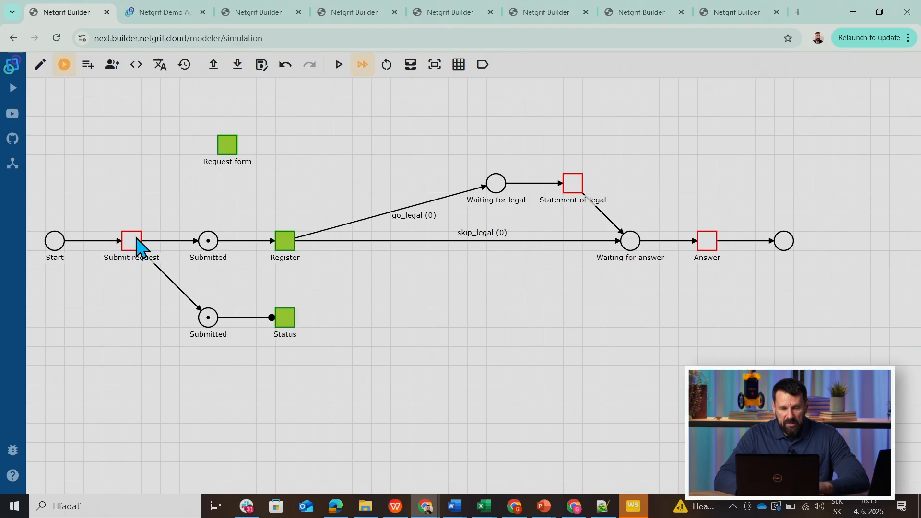
click(284, 243)
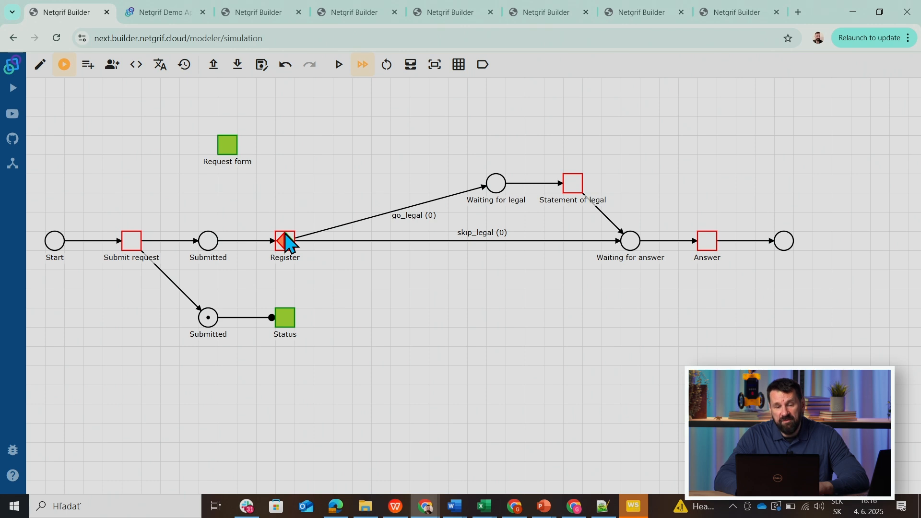
Set skip_legal to 1 in the simulation data, then finish Register and run the Answer task.
click(413, 67)
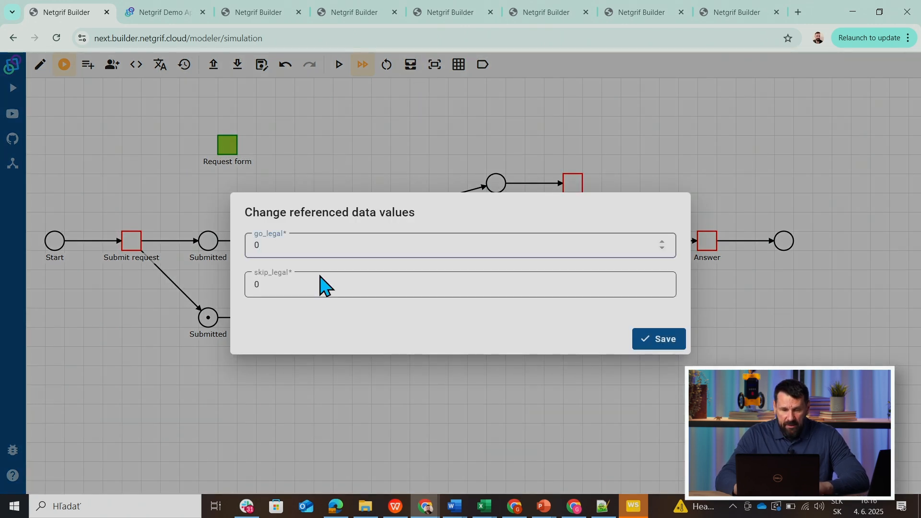
click(304, 290)
key(BackSpace)
text(1)
click(645, 342)
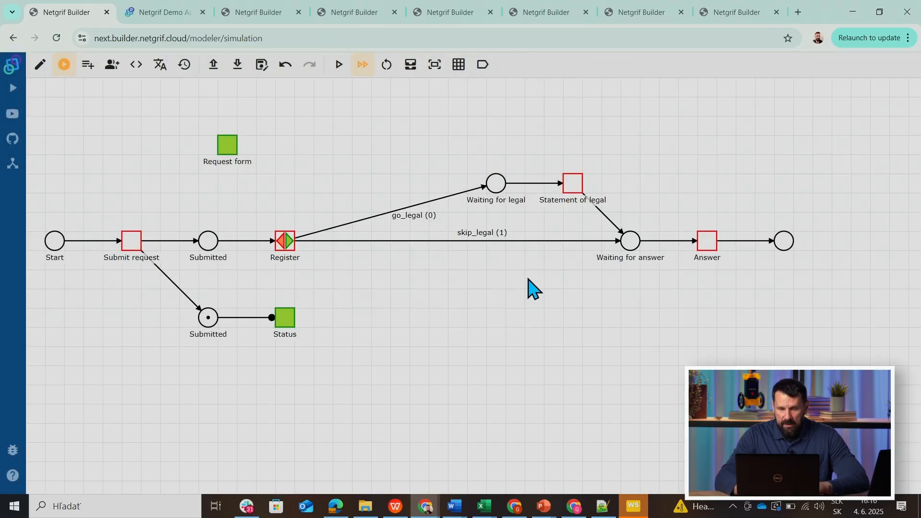
click(288, 241)
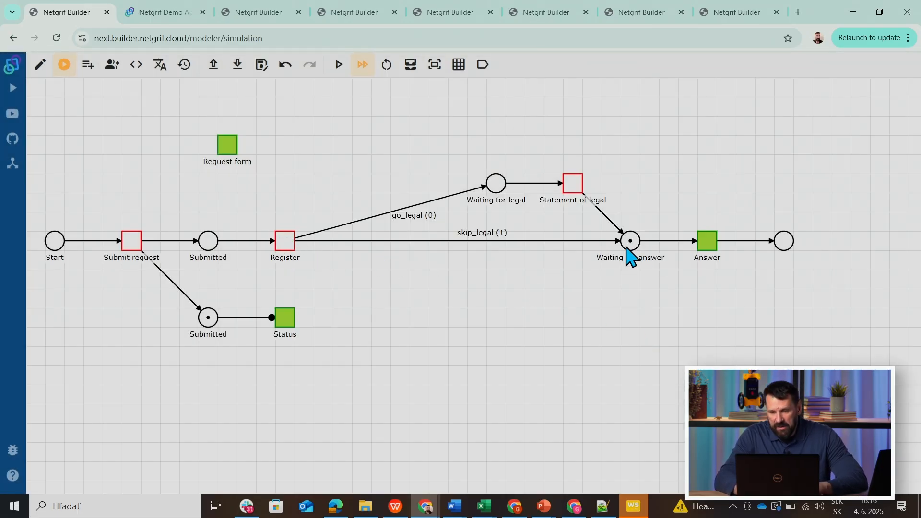
click(707, 245)
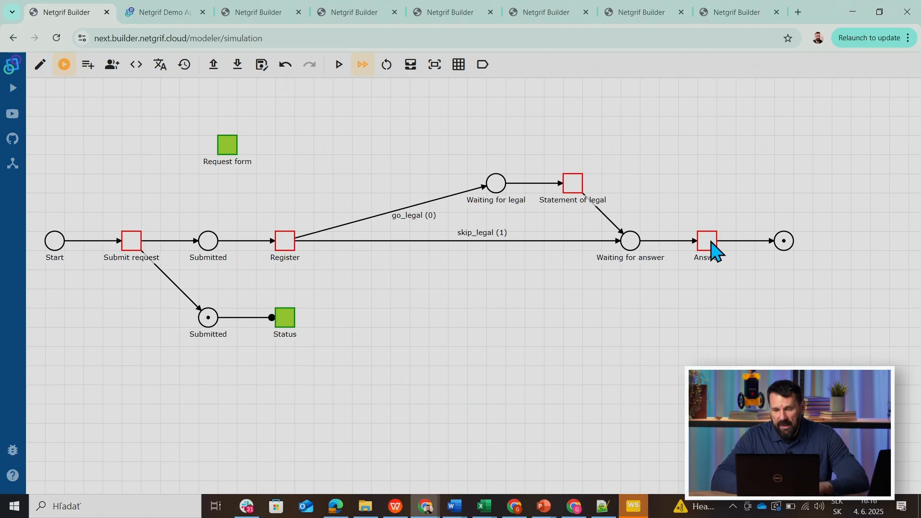
Return to editing the process and add a post action to the Set event of the decision_legal data field.
click(40, 68)
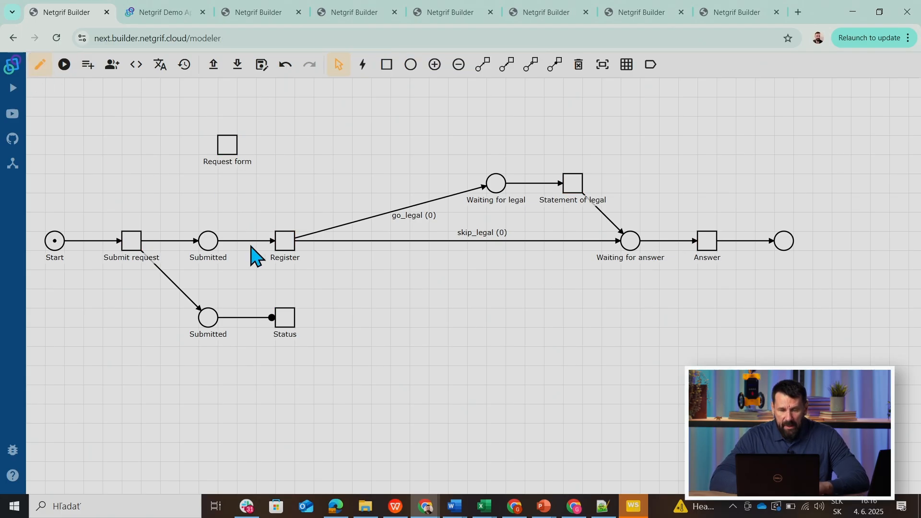
right_click(290, 252)
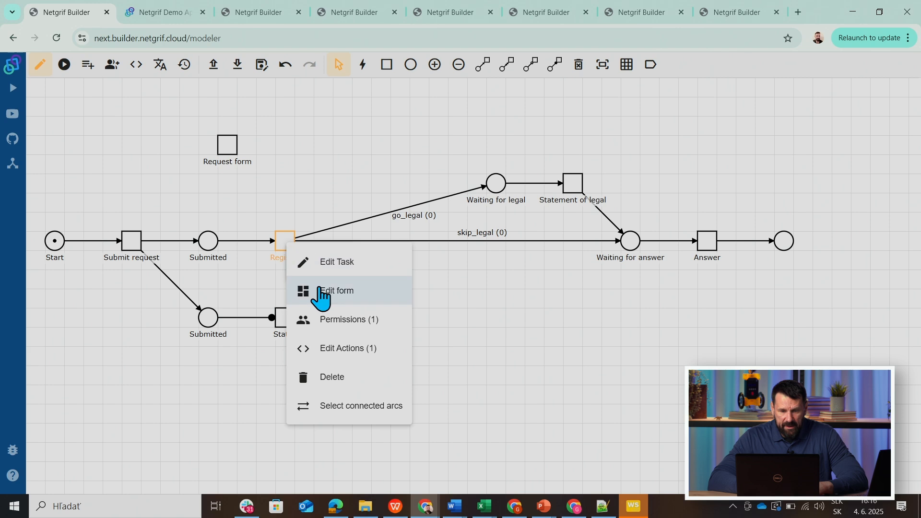
click(334, 349)
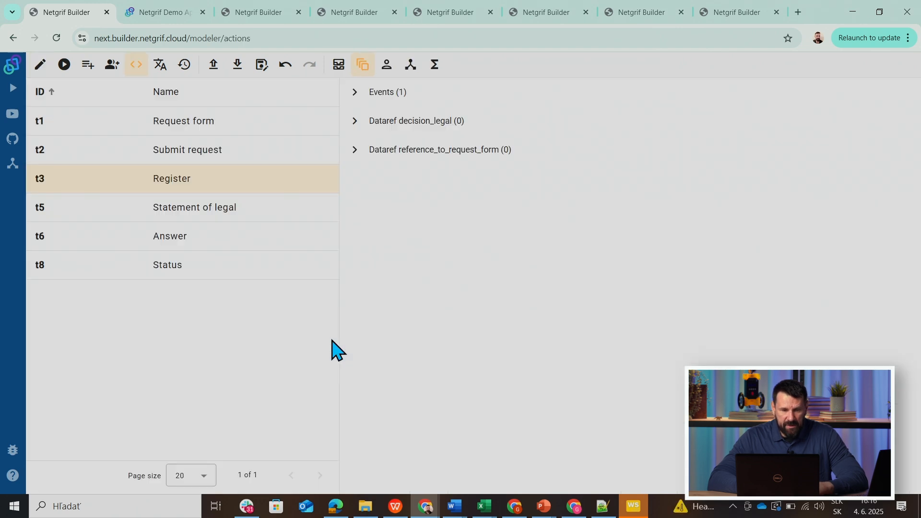
click(339, 72)
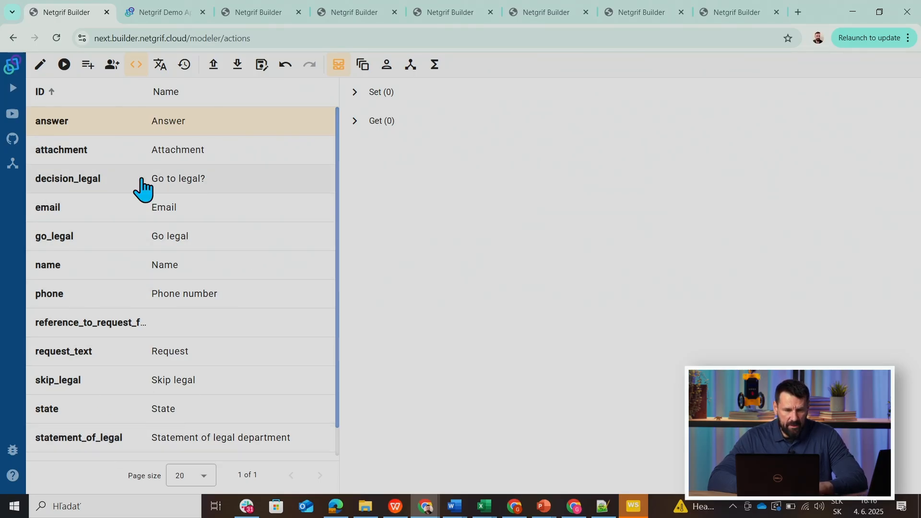
click(44, 182)
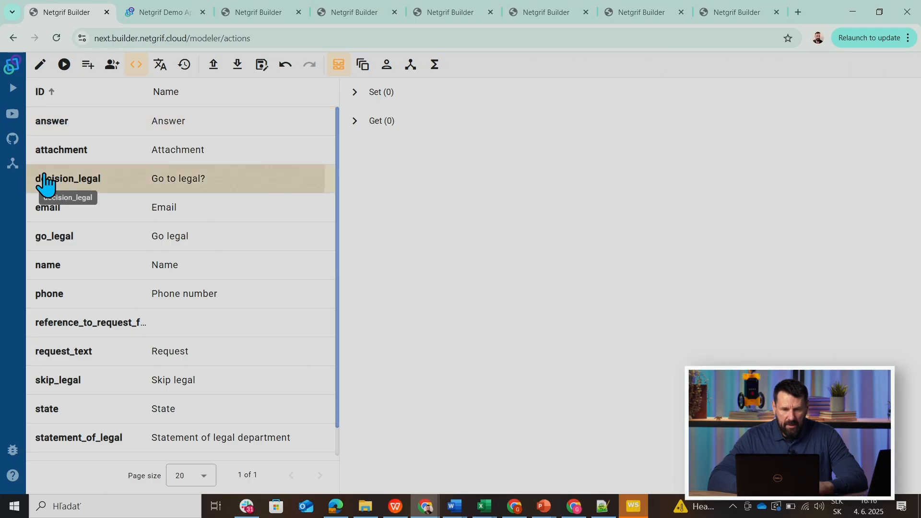
click(354, 93)
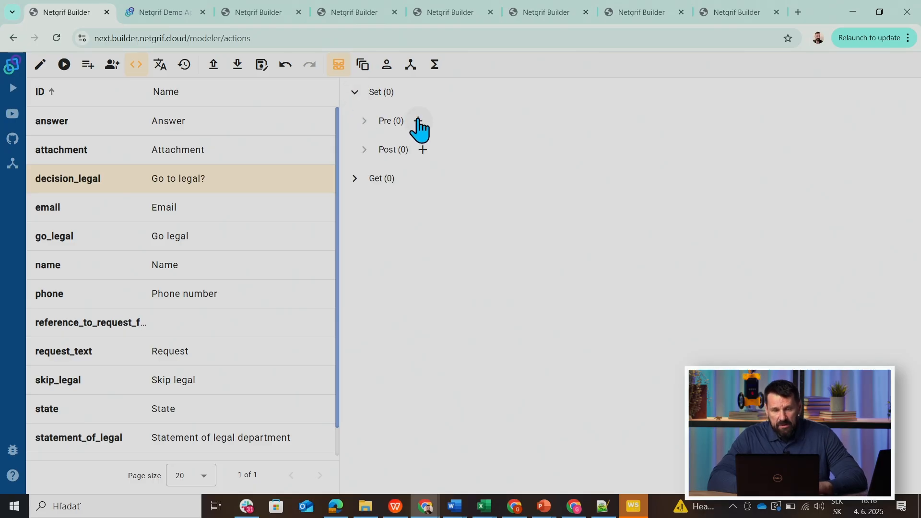
click(422, 150)
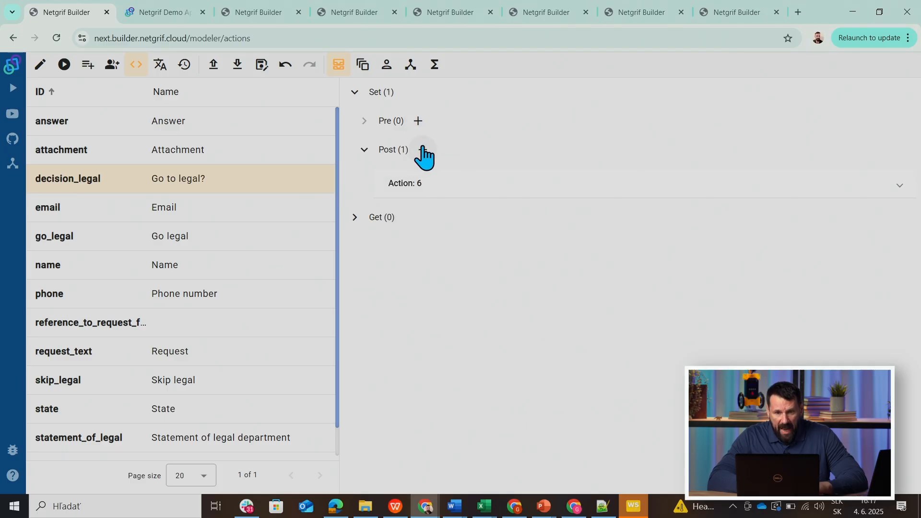
click(453, 181)
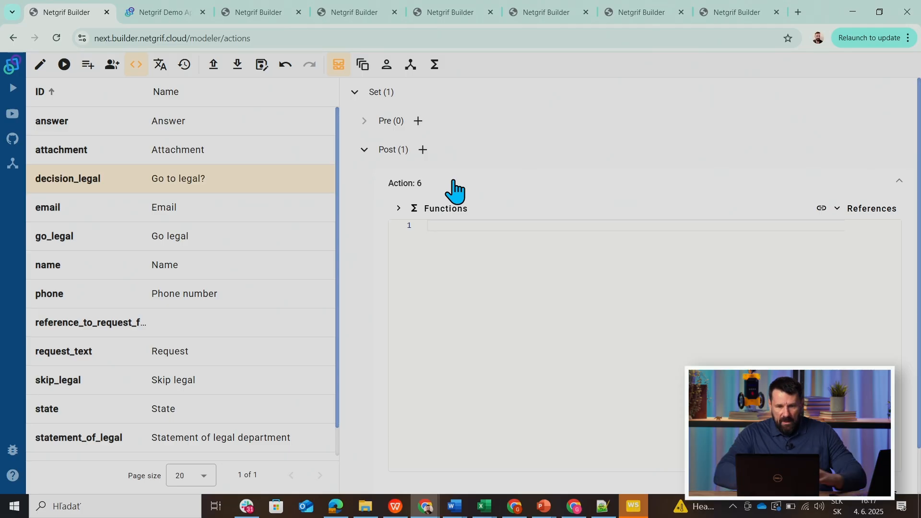
Insert an If/Else Statement from the basic functions into the new decision_legal action.
click(446, 210)
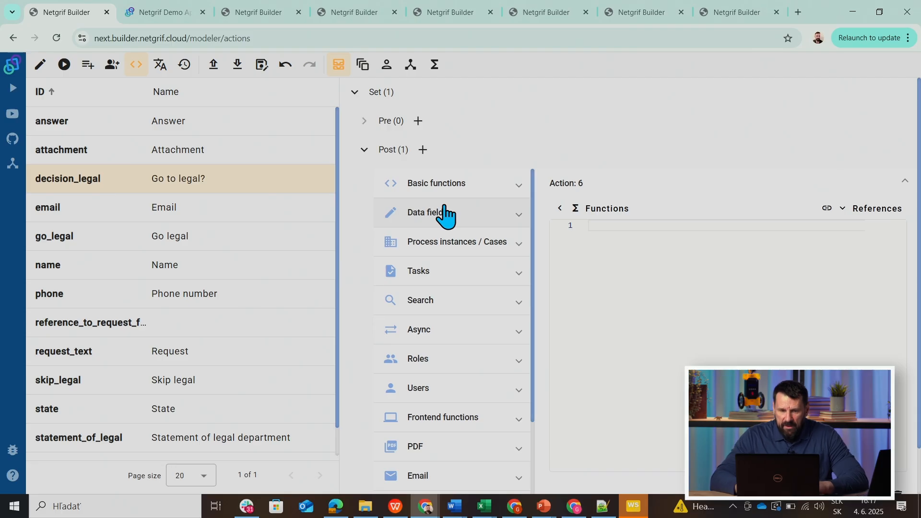
click(425, 186)
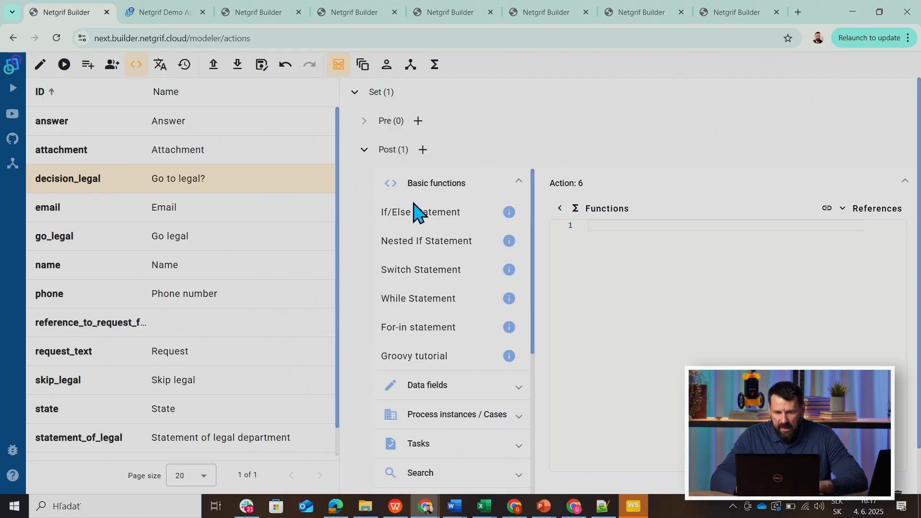
click(412, 213)
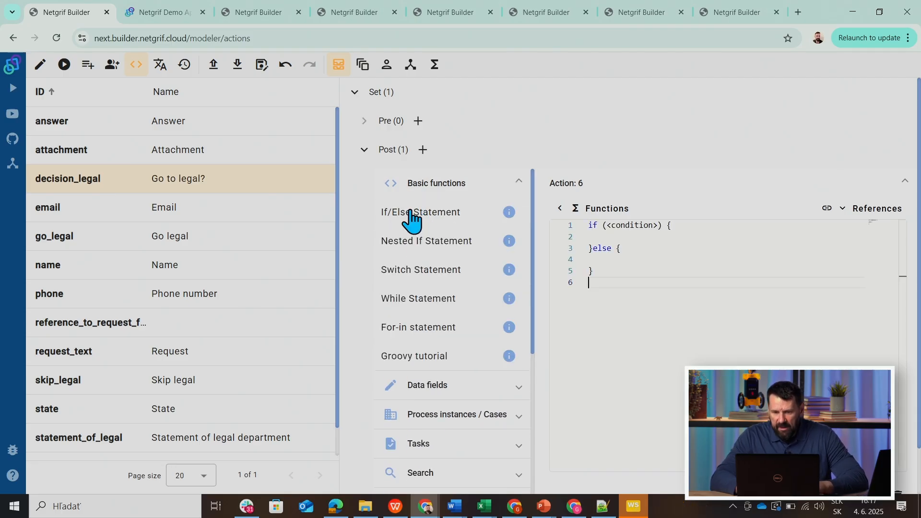
Set the if condition to compare the decision_legal data field's value with true.
click(630, 231)
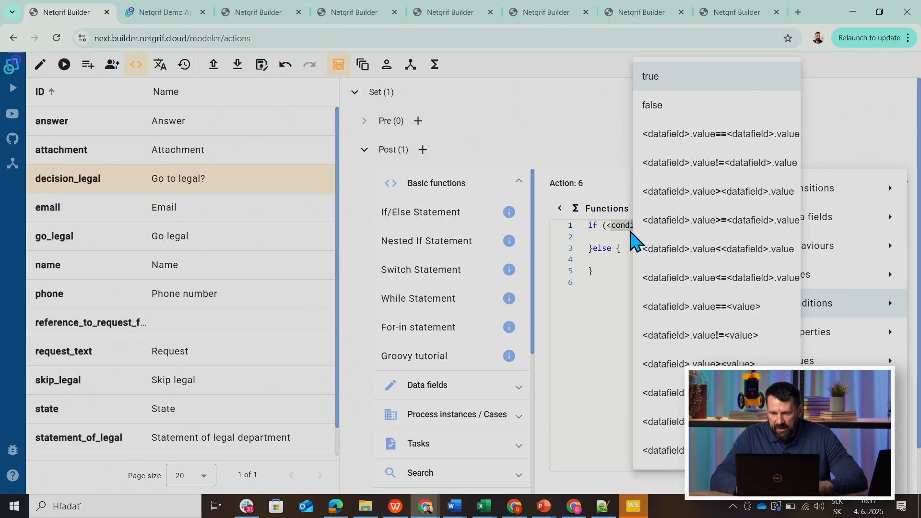
click(664, 309)
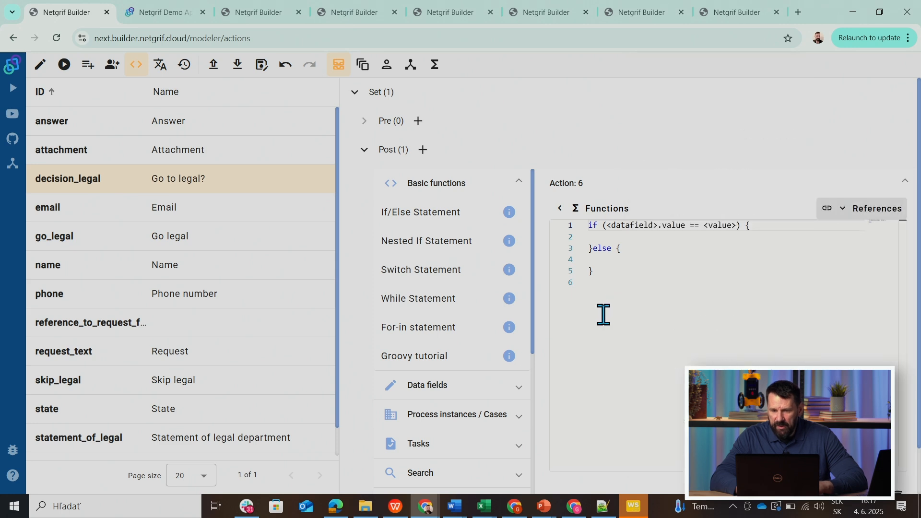
double_click(629, 225)
right_click(630, 228)
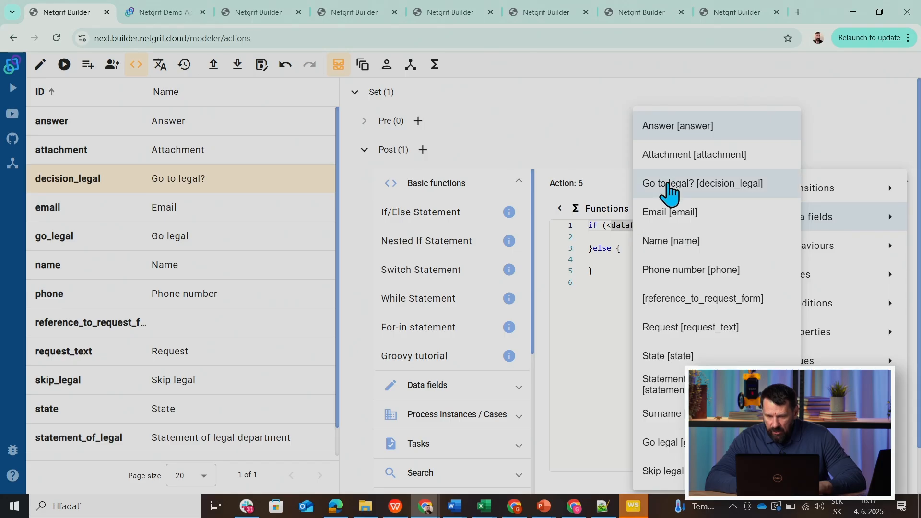
click(666, 190)
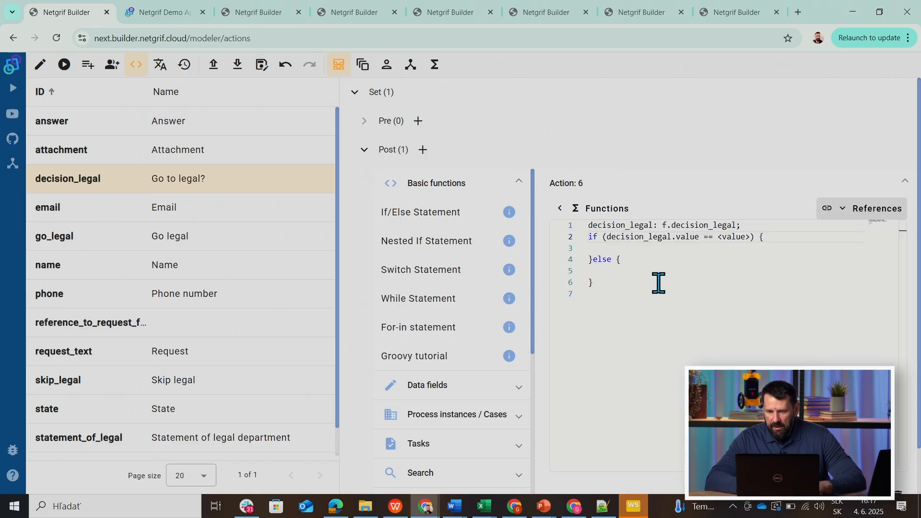
right_click(736, 237)
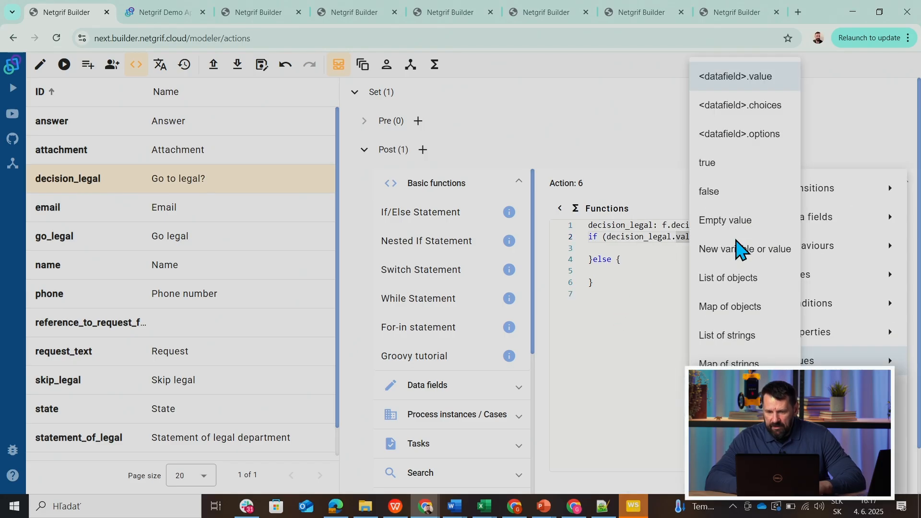
click(707, 163)
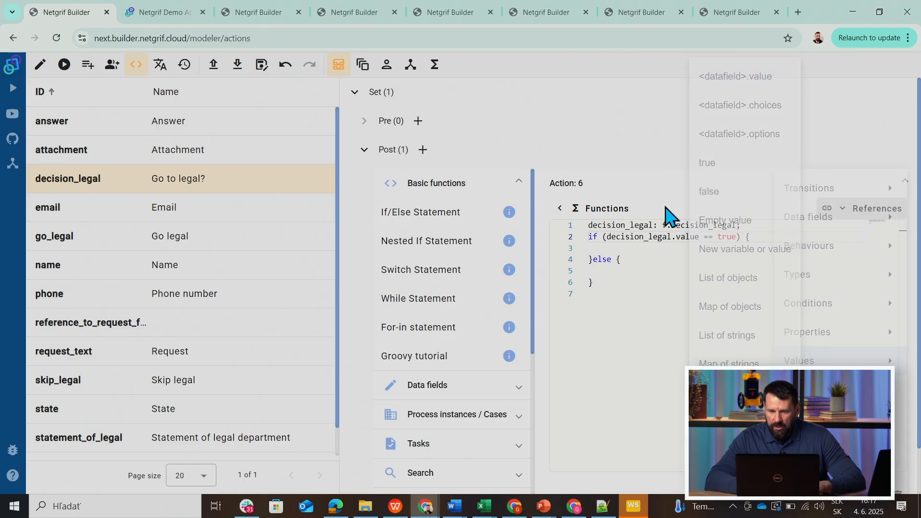
Insert two Change value functions inside the if branch of the action.
click(615, 246)
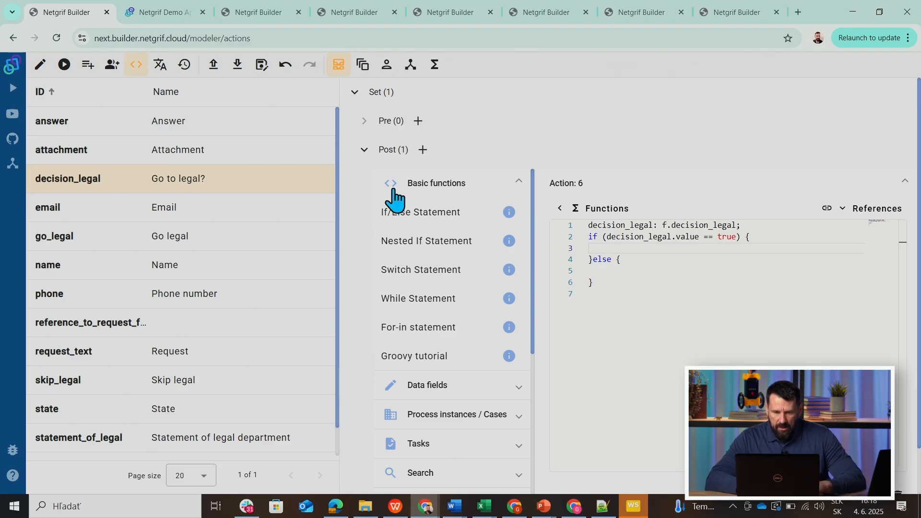
click(421, 187)
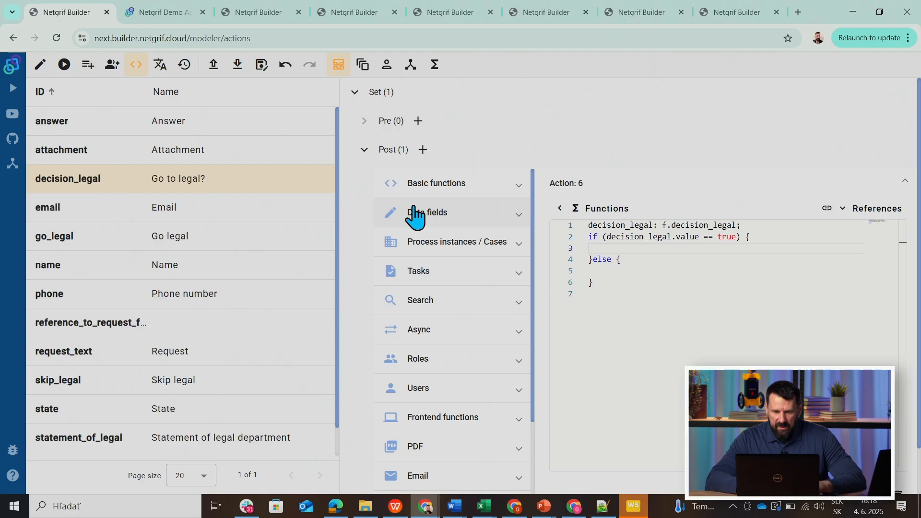
click(415, 211)
click(397, 240)
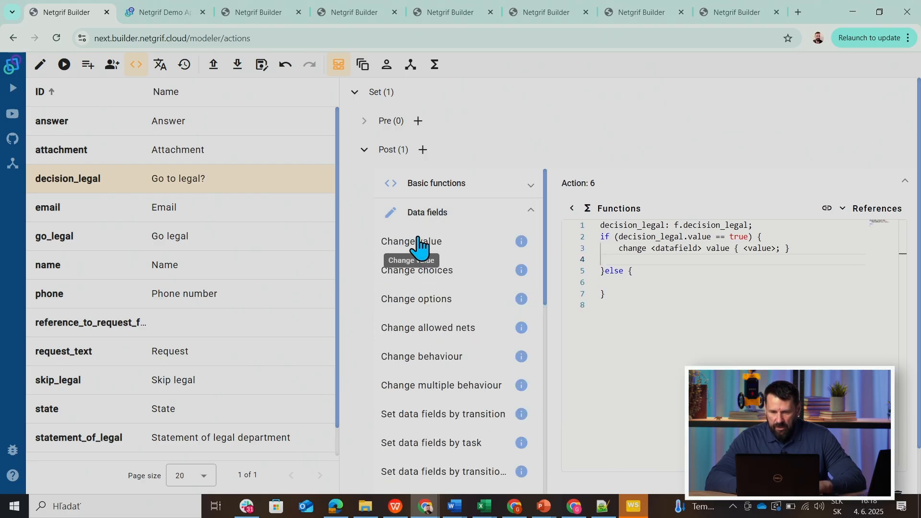
click(418, 240)
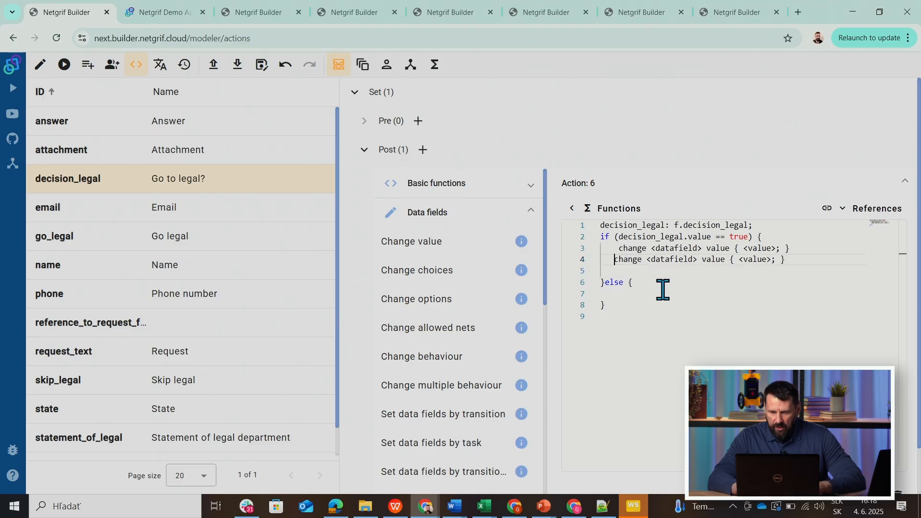
Choose go_legal as the data field of the first change statement in the if branch.
click(681, 251)
click(624, 322)
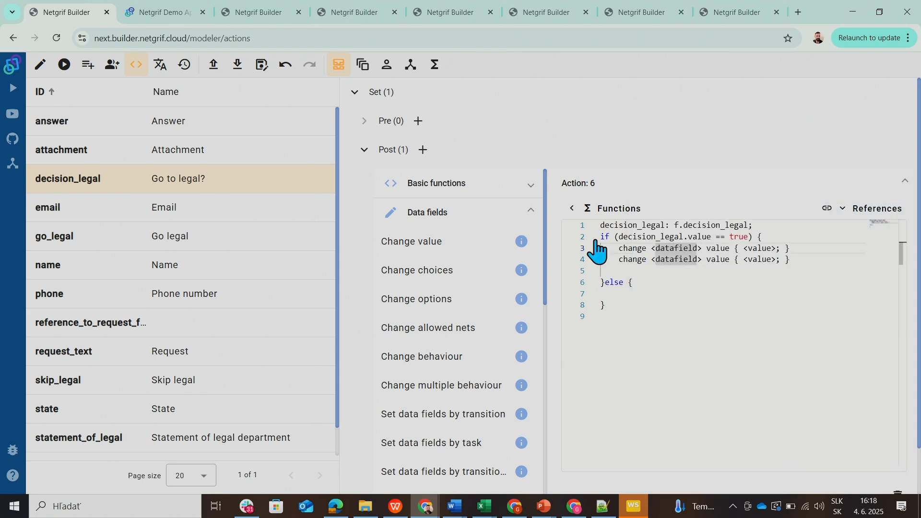
click(679, 259)
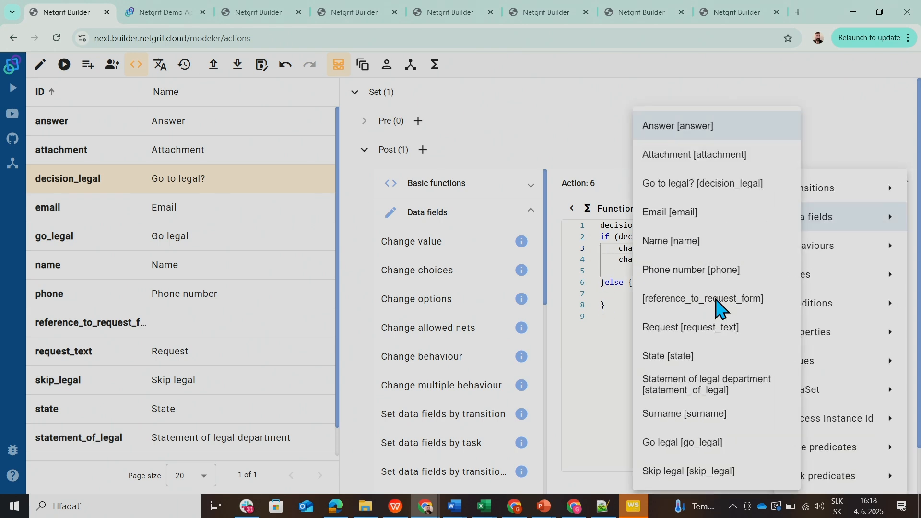
click(583, 181)
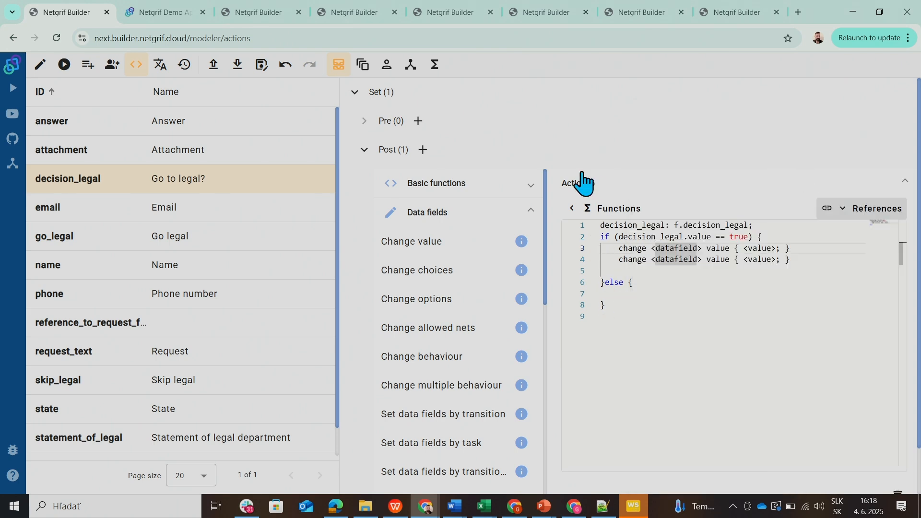
click(685, 248)
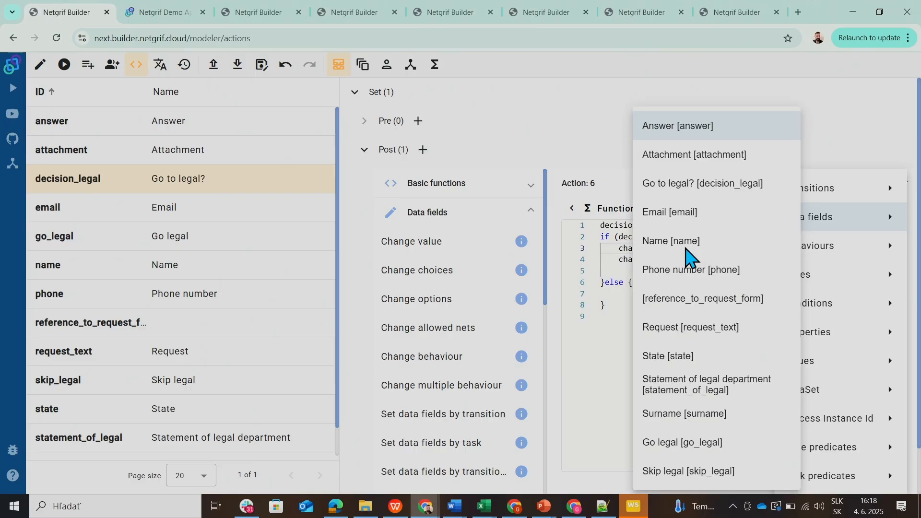
click(676, 440)
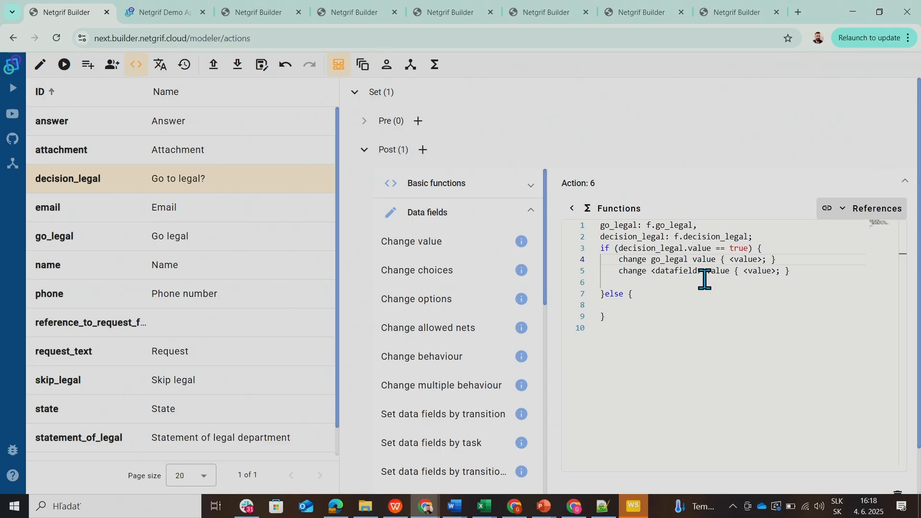
In the if branch, set the go_legal value to 1 and make the second statement change skip_legal to 0.
click(744, 262)
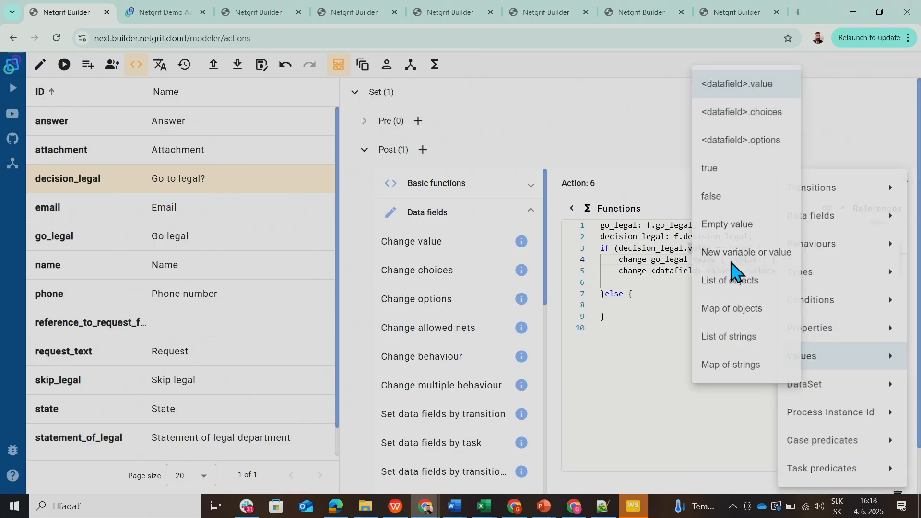
click(652, 328)
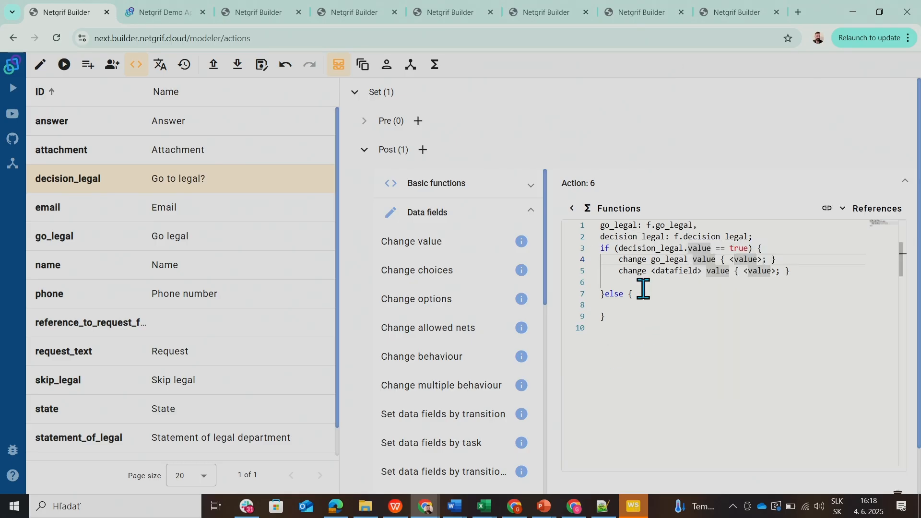
click(761, 262)
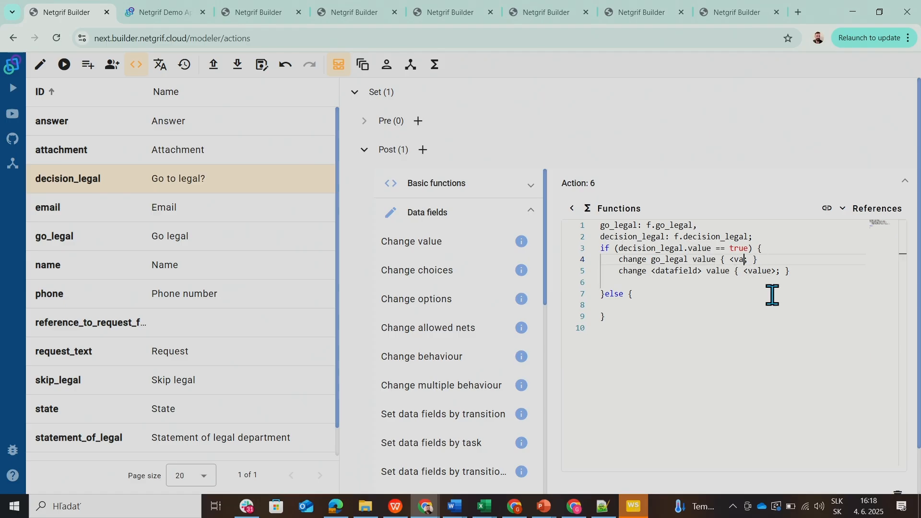
text(1)
click(673, 274)
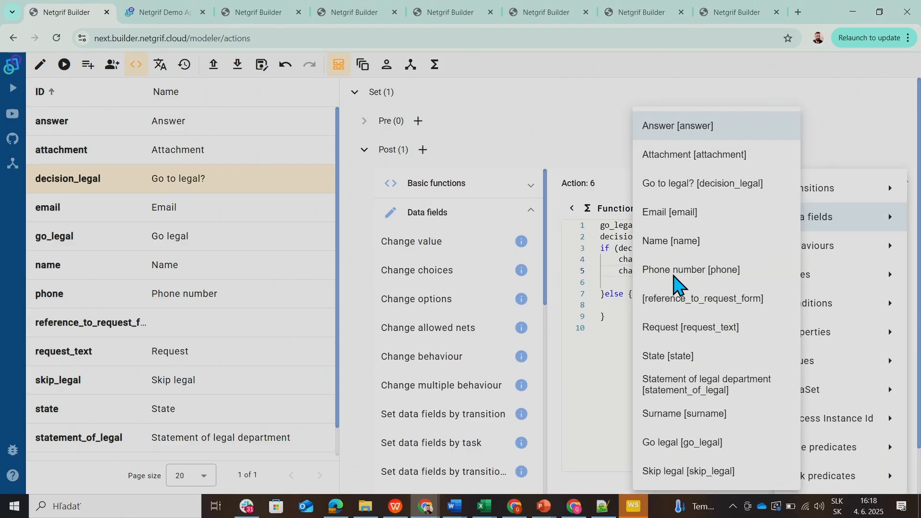
click(691, 471)
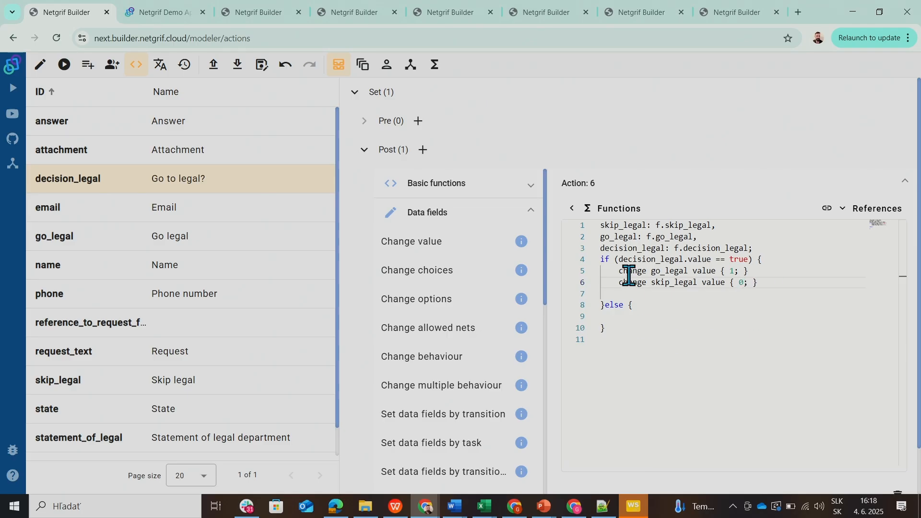
Copy the two change statements from the if branch into the else branch.
drag(620, 273, 761, 288)
key(ctrl+c)
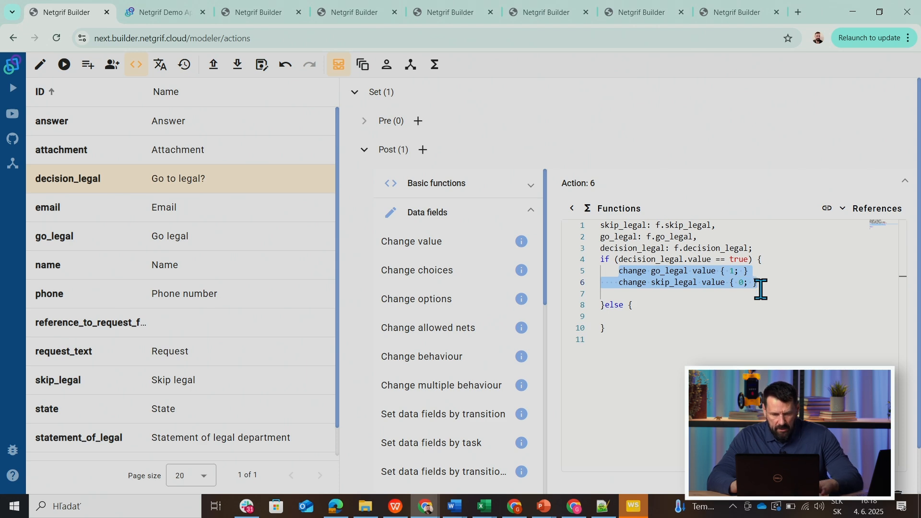
click(644, 321)
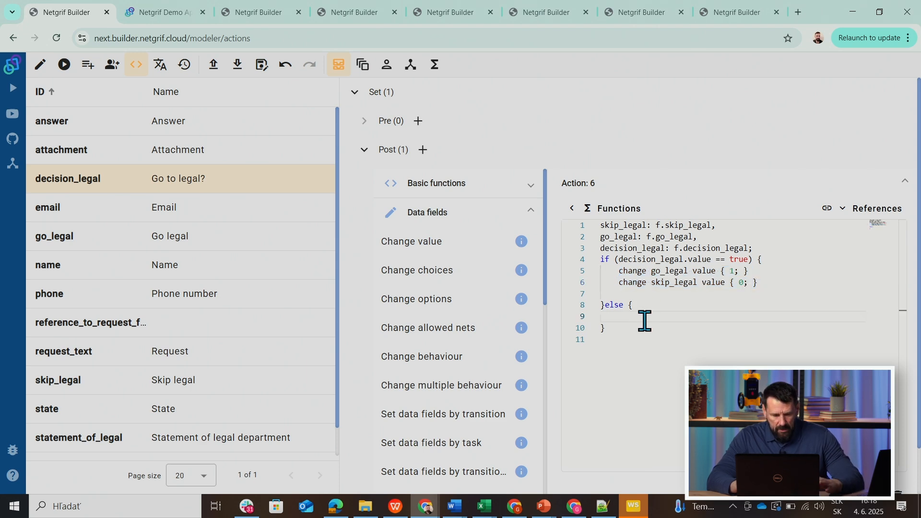
key(ctrl+v)
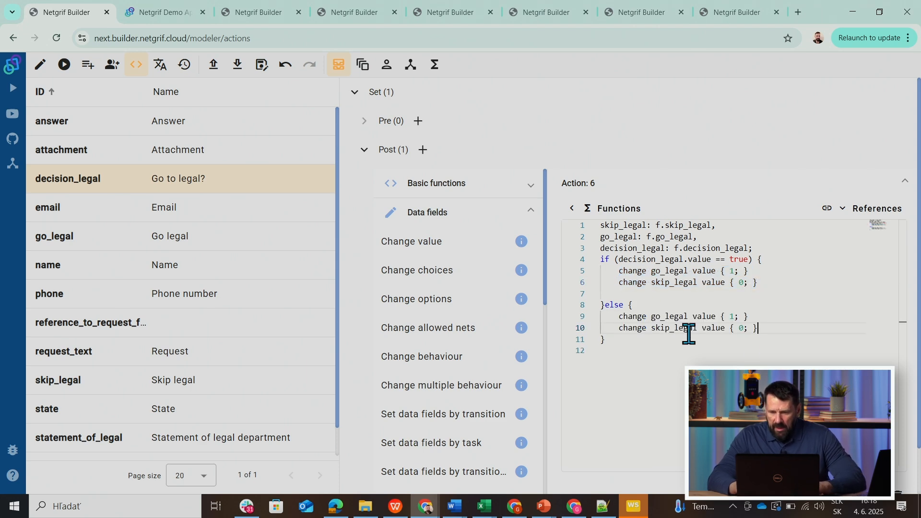
In the else branch, set the go_legal value to 0 and the skip_legal value to 1.
click(739, 328)
click(740, 316)
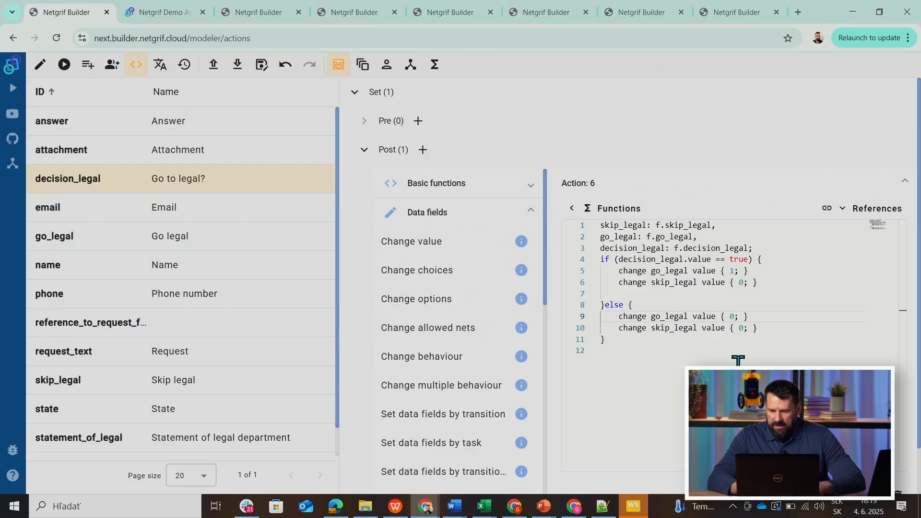
key(Down)
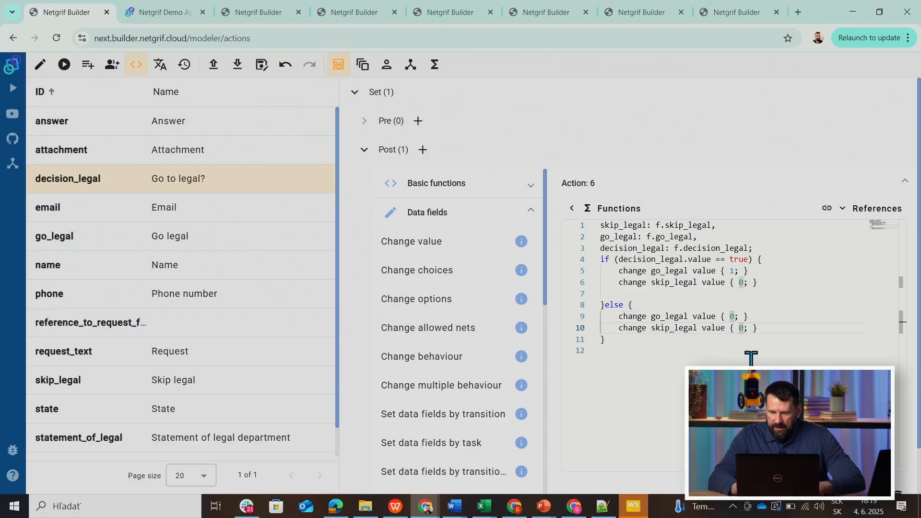
key(BackSpace)
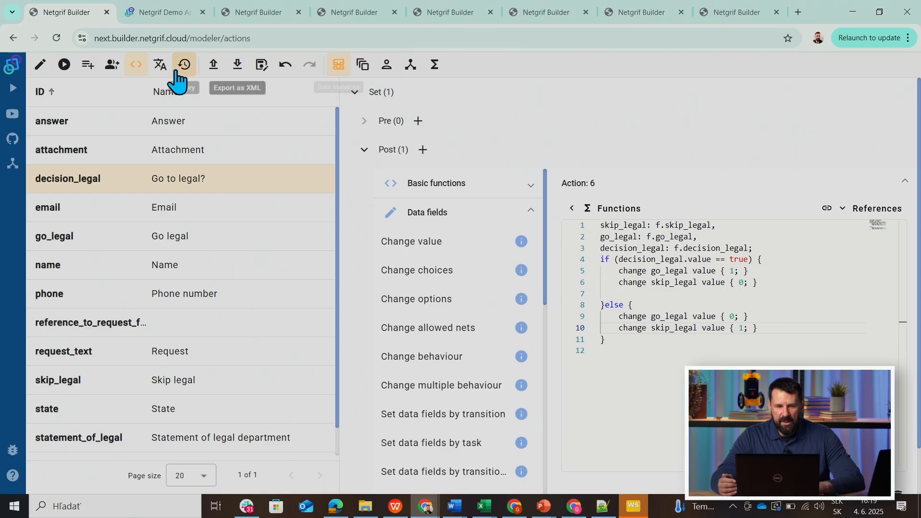
Return to the process diagram, export the model as XML and dismiss the received-file notification.
click(41, 67)
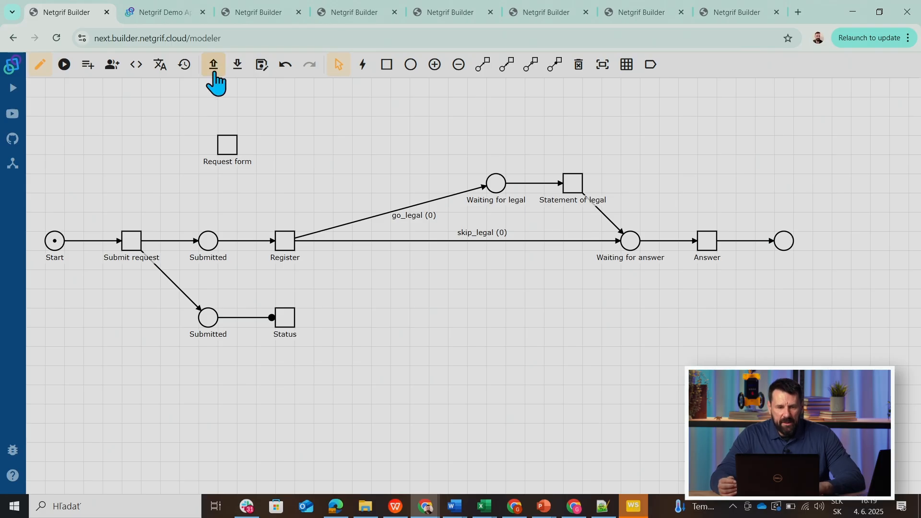
click(238, 72)
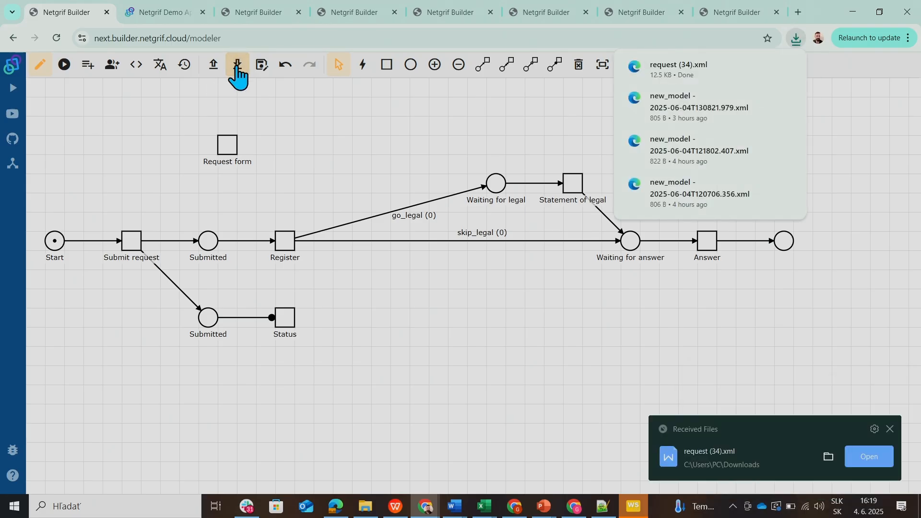
click(890, 429)
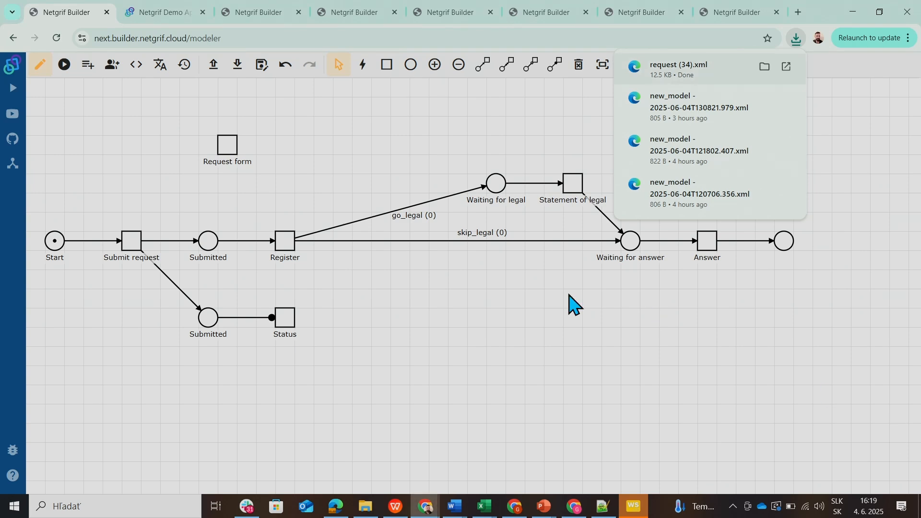
Switch to the Netgrif Demo Application, log out and log back in with the saved credentials.
click(150, 18)
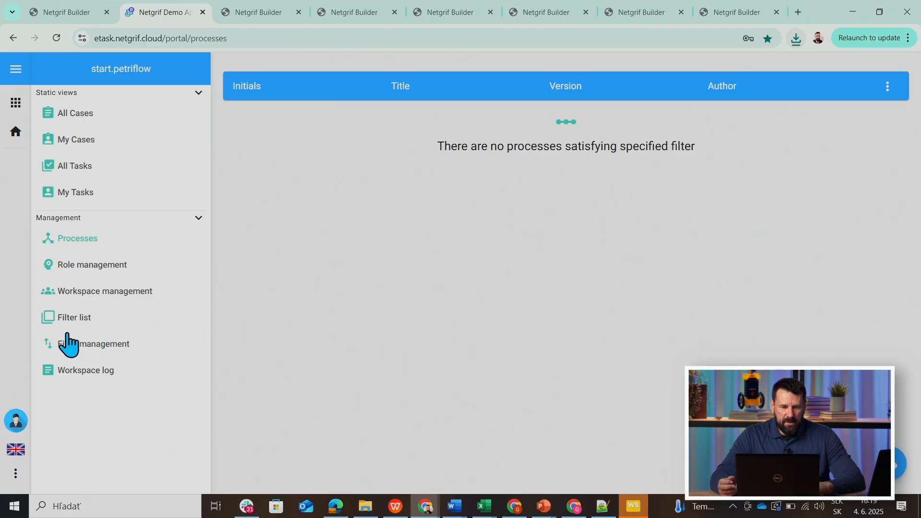
click(15, 421)
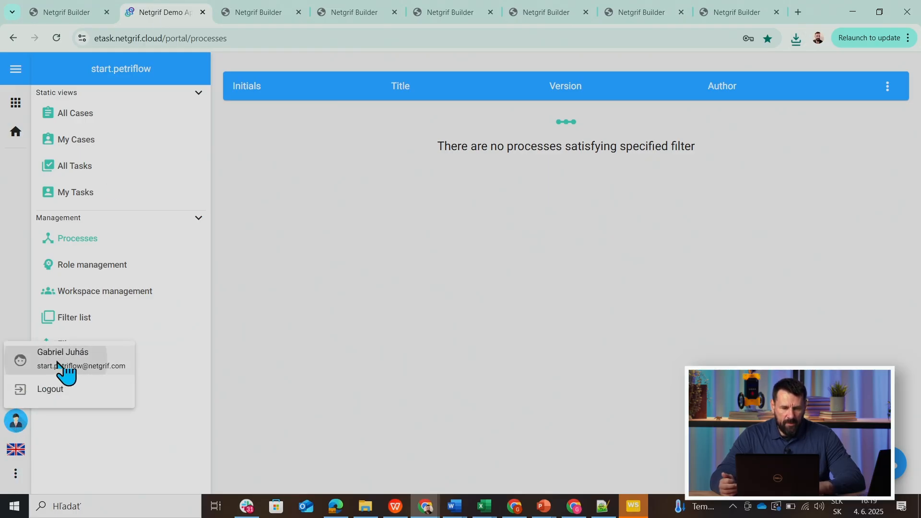
click(50, 389)
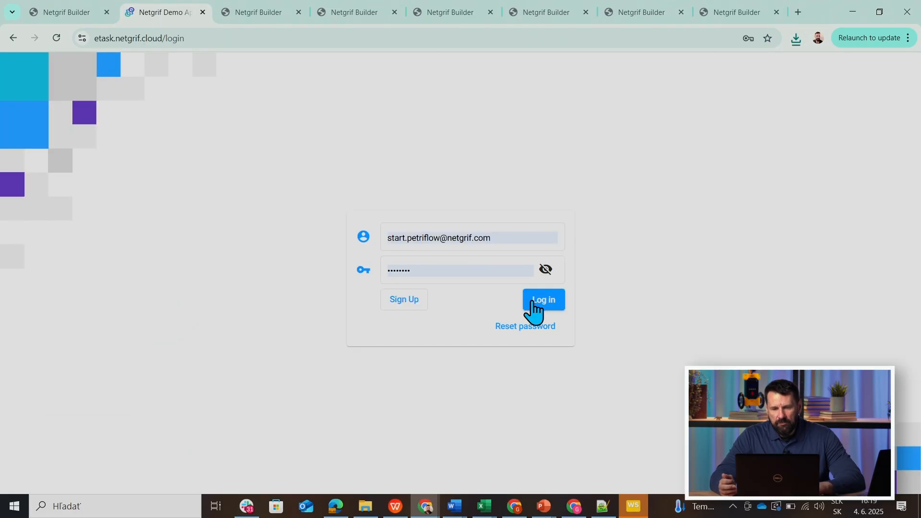
click(545, 303)
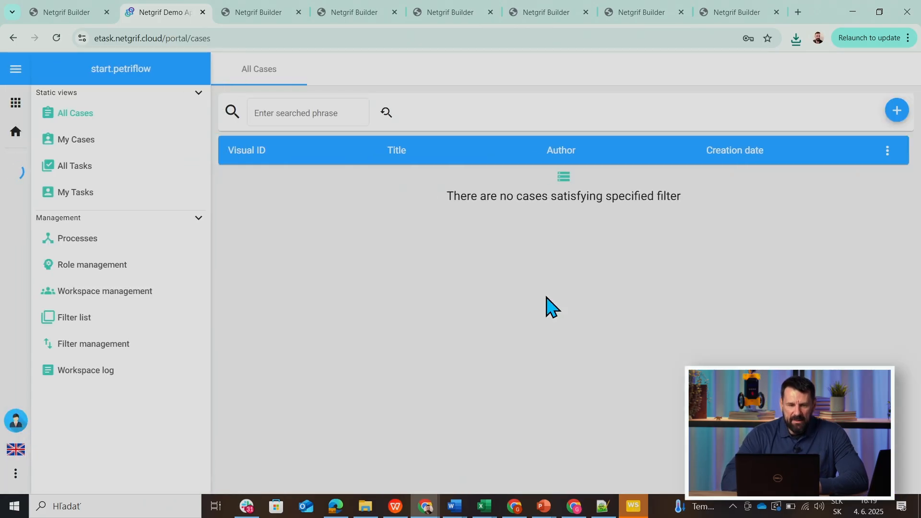
Upload request (34).xml to the portal's processes as a Major release.
click(79, 240)
click(888, 462)
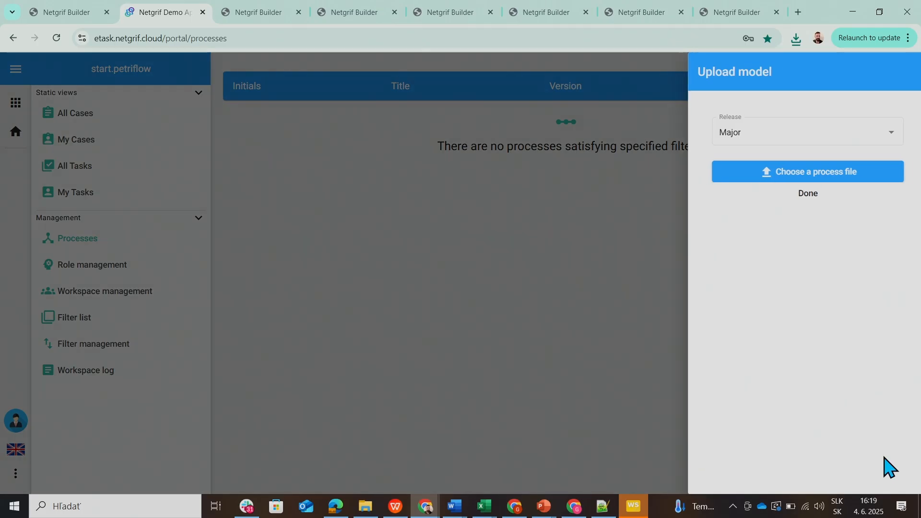
click(743, 176)
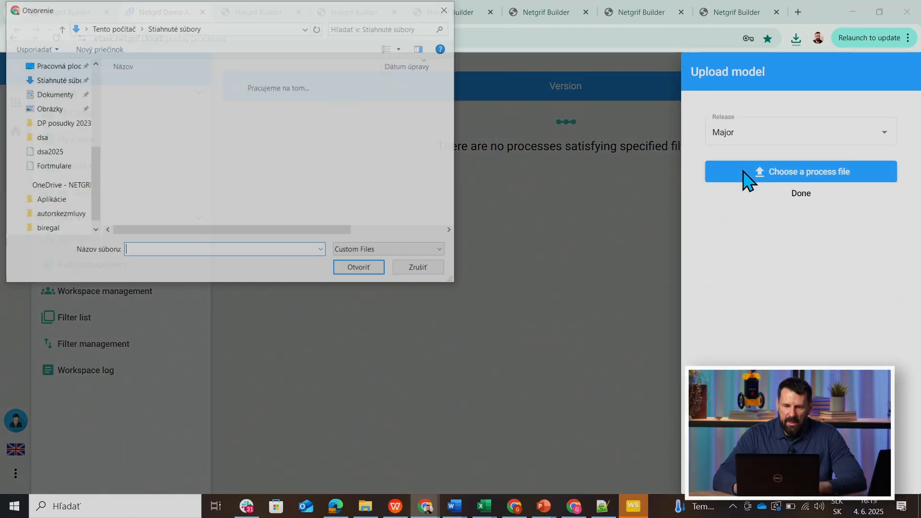
click(138, 98)
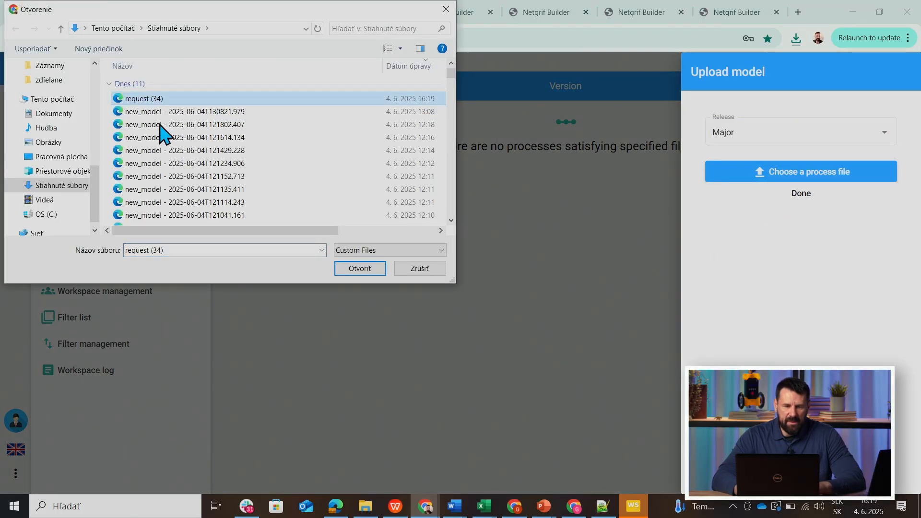
click(361, 269)
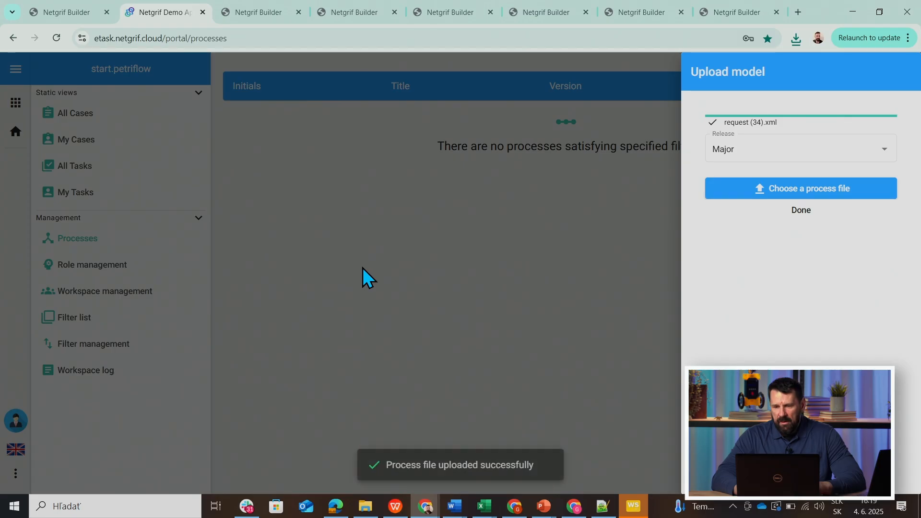
click(798, 224)
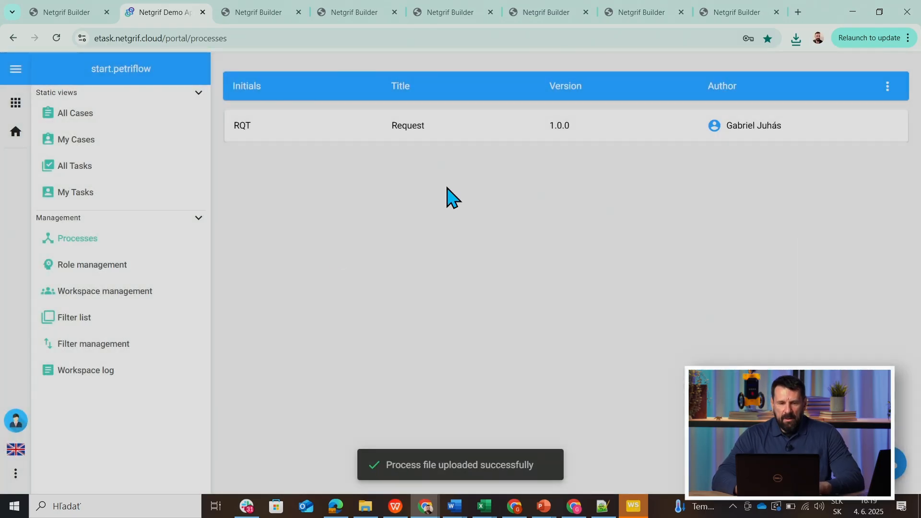
Copy the Request process's public URL and open it in a new Incognito window.
click(386, 132)
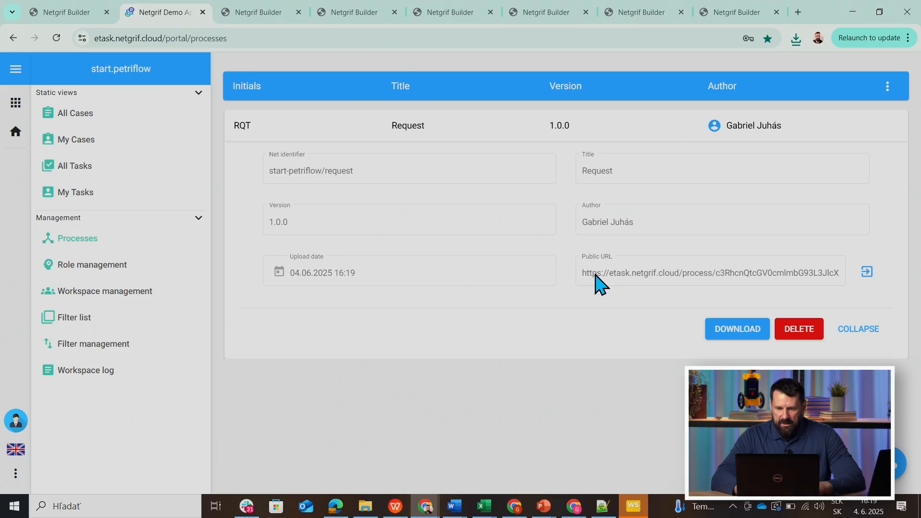
click(689, 275)
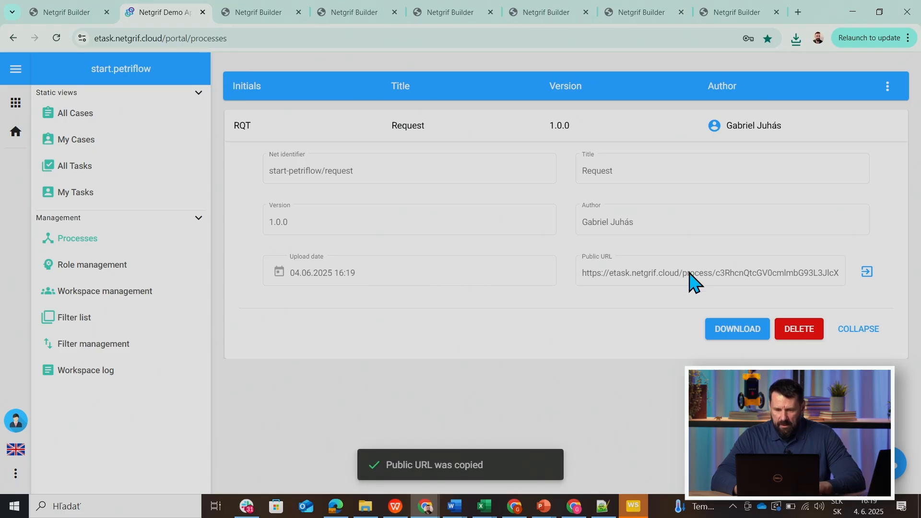
click(867, 38)
click(810, 154)
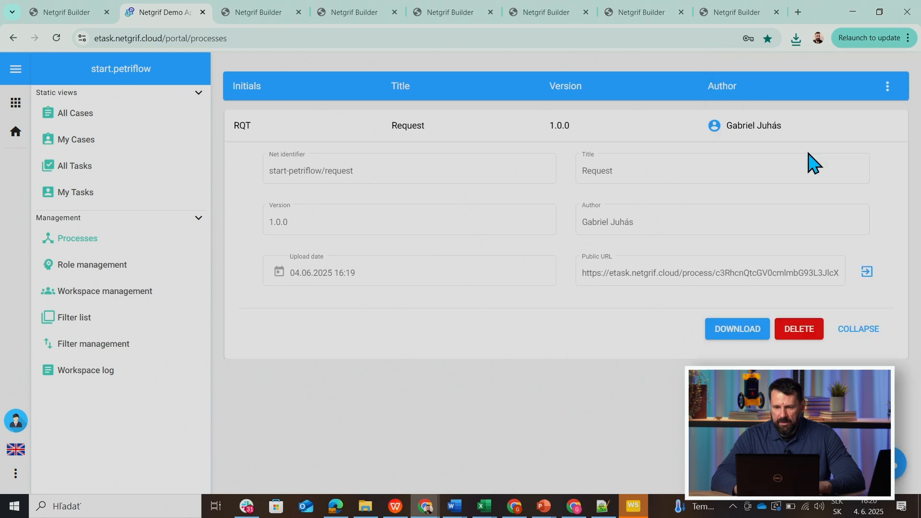
key(ctrl+v)
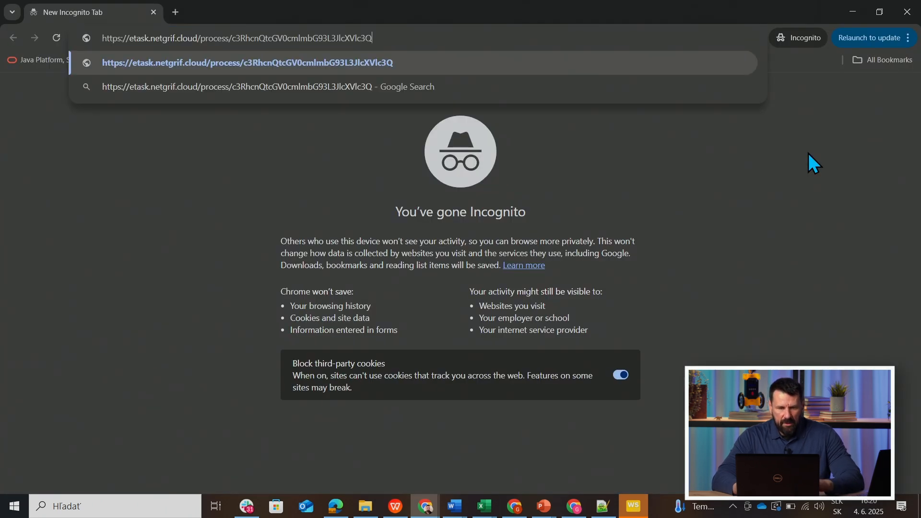
key(Return)
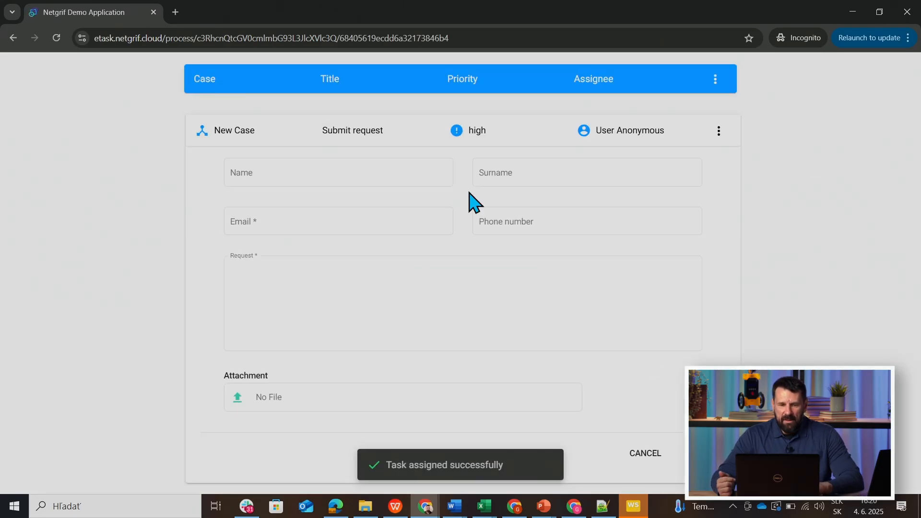
Autofill the applicant's name, surname and e-mail, enter "Some request ..." as the request text and submit the form.
click(247, 175)
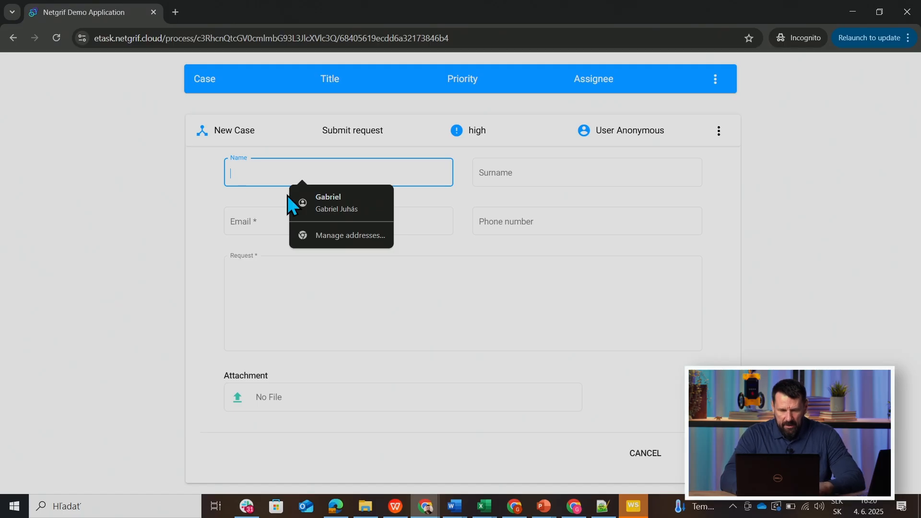
click(322, 211)
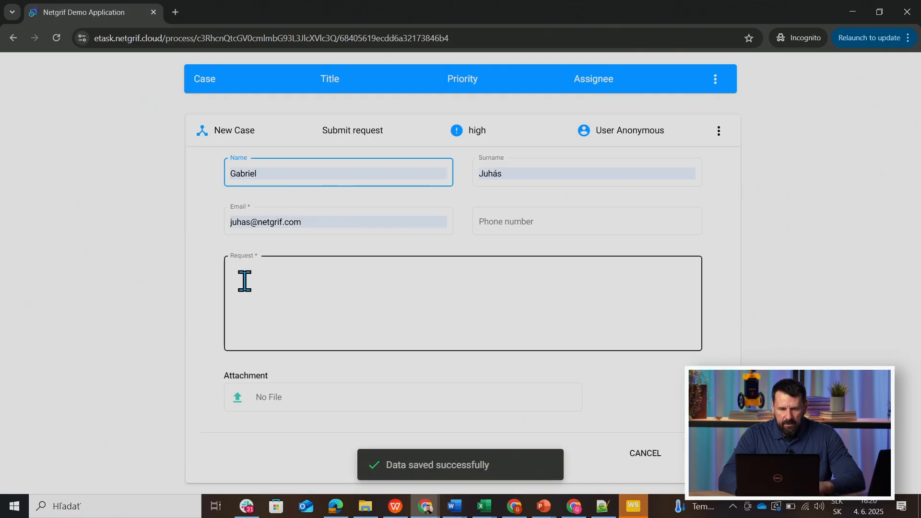
click(271, 288)
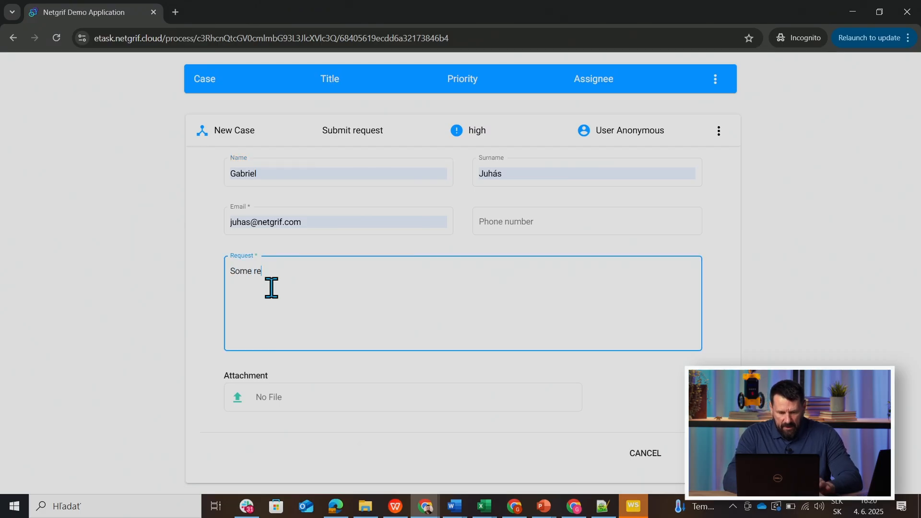
text(Some requst)
key(BackSpace)
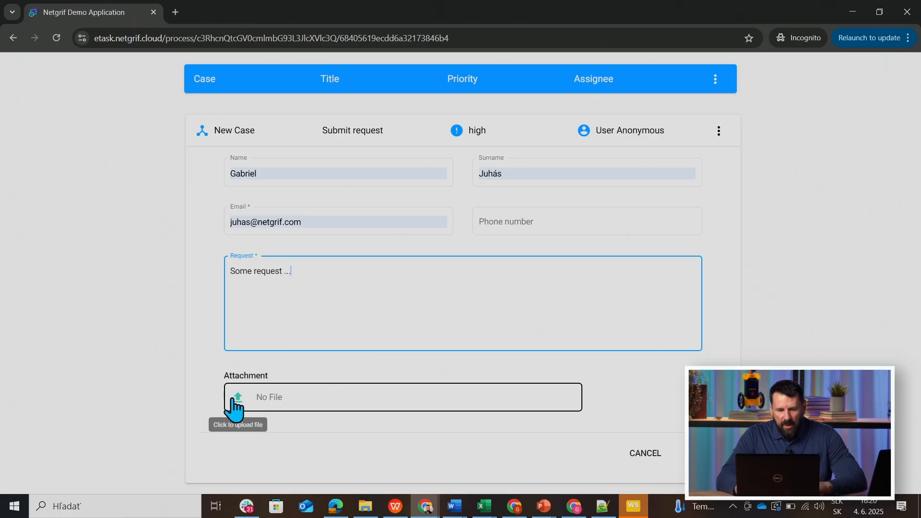
click(702, 453)
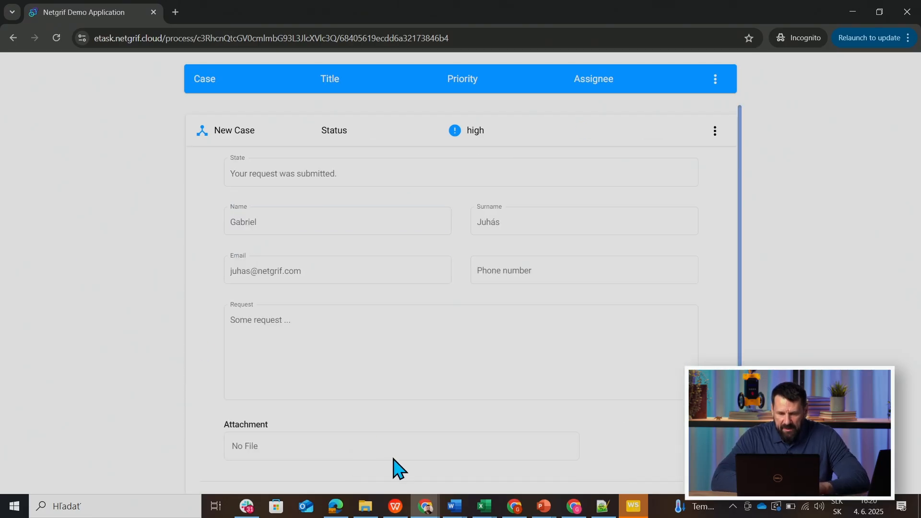
Switch back to the portal window and open the newly submitted request among all cases.
click(425, 505)
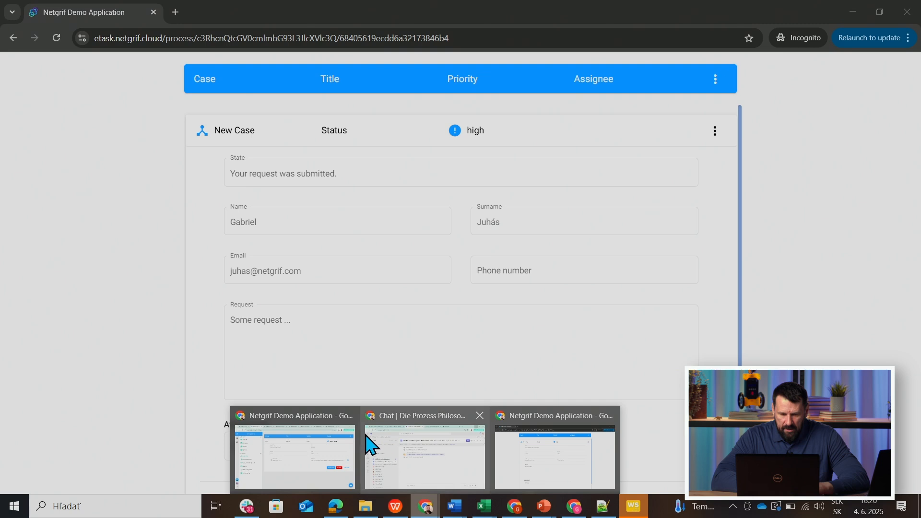
click(318, 420)
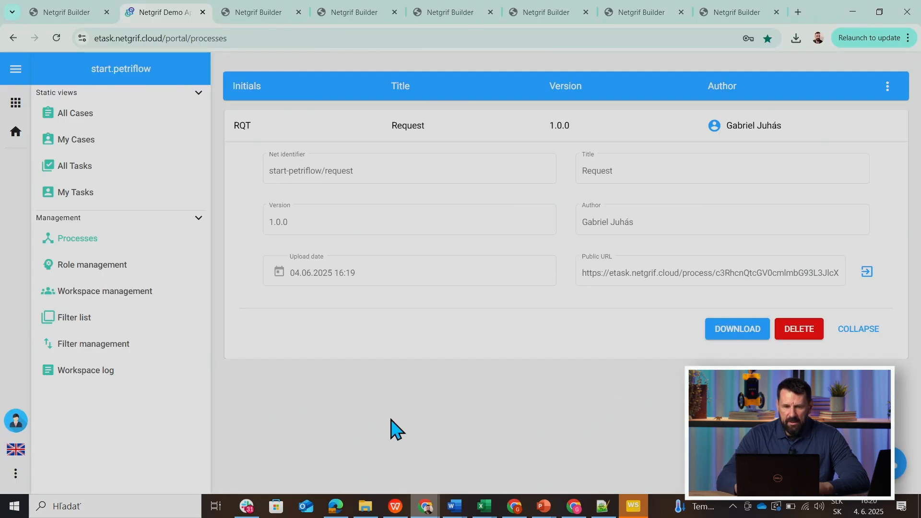
click(72, 122)
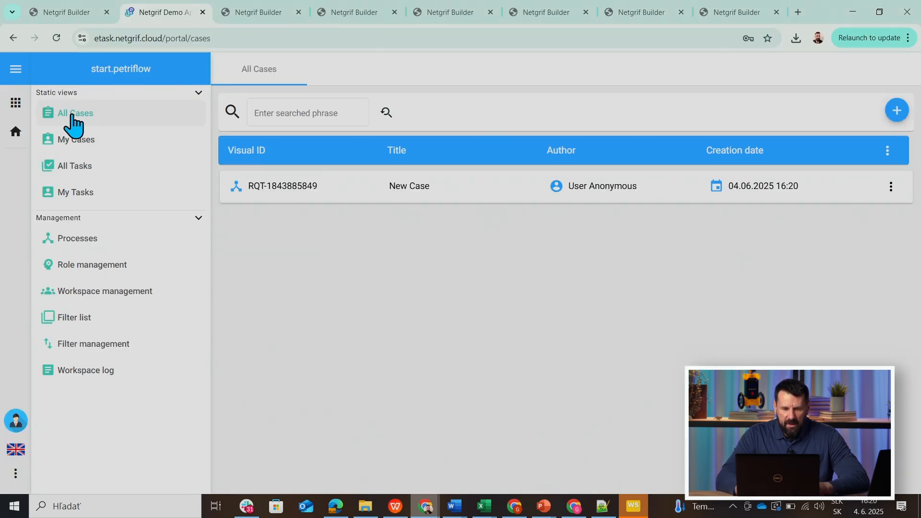
click(398, 192)
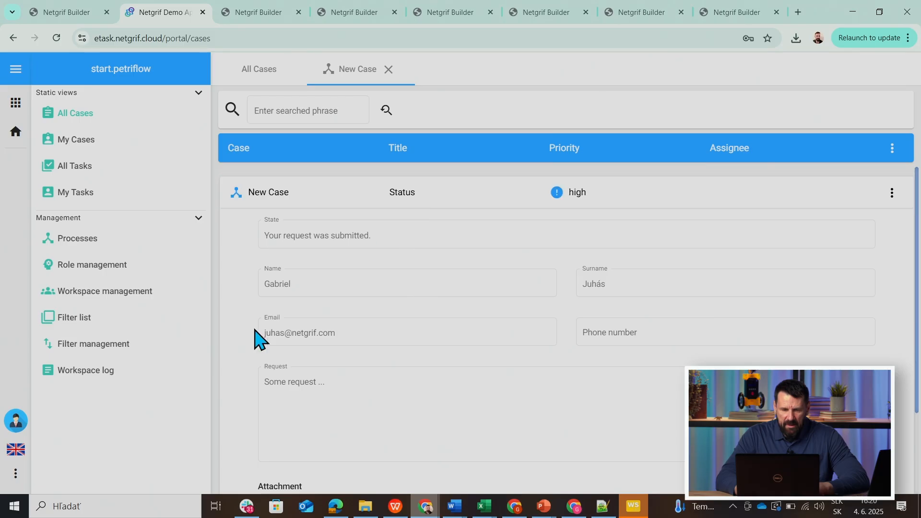
Assign the Registration role of the Request process to the workspace user in role management.
click(70, 271)
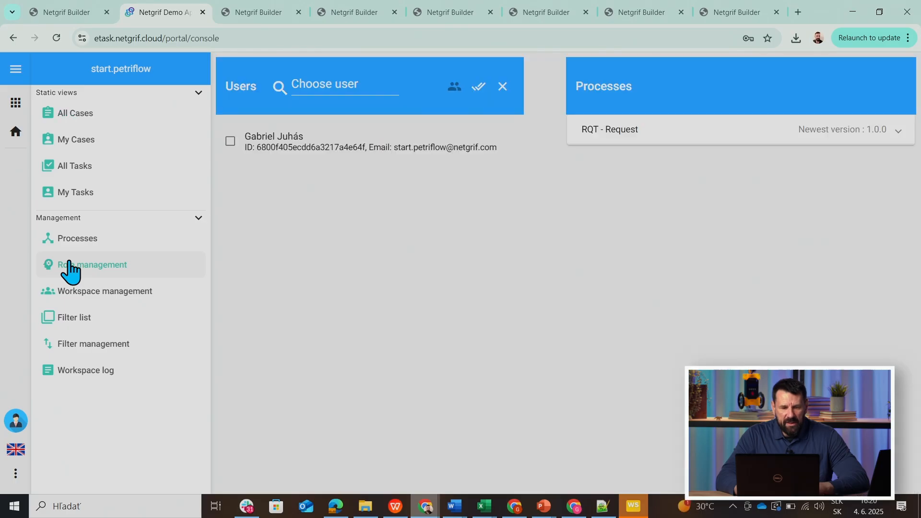
click(614, 133)
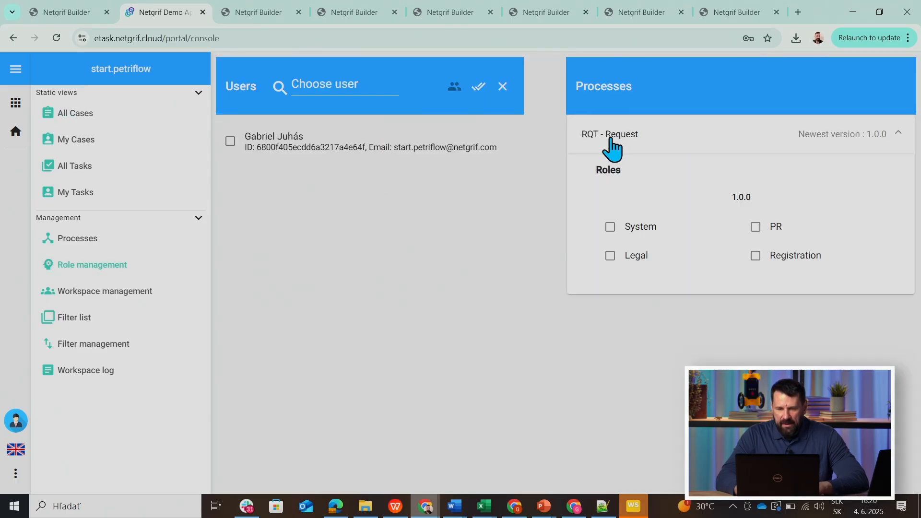
click(261, 150)
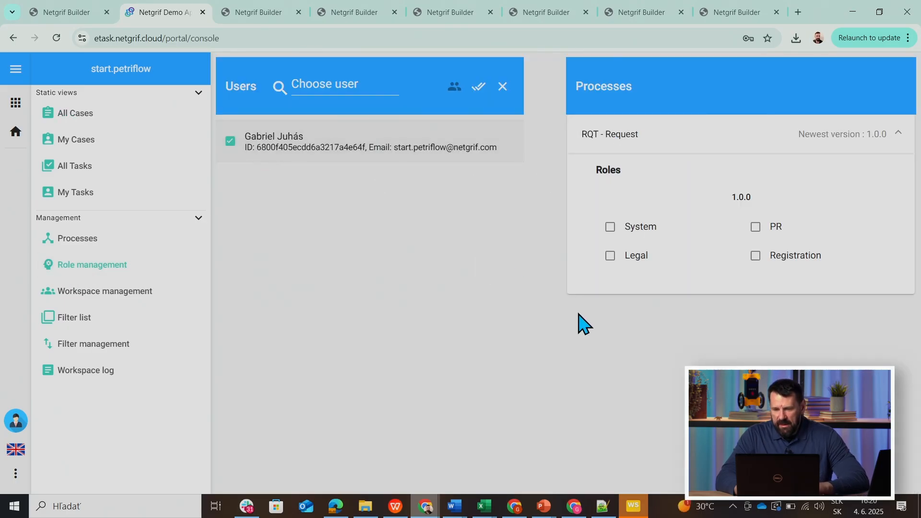
click(757, 259)
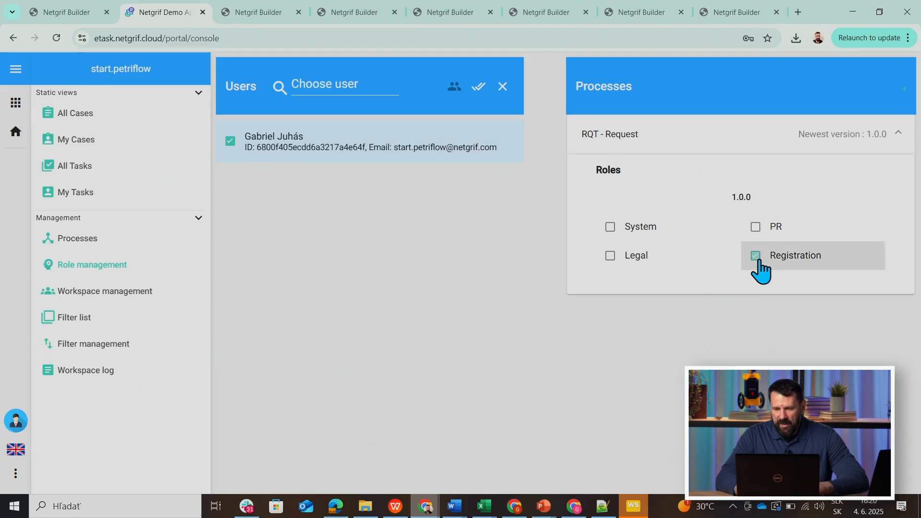
Assign the submitted case's Register task to yourself and set Go to legal? to true.
click(89, 121)
click(394, 197)
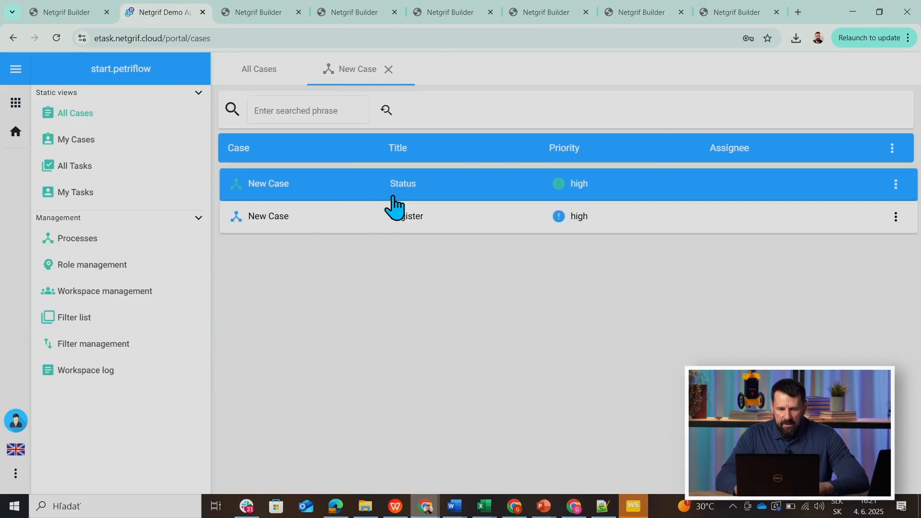
click(402, 219)
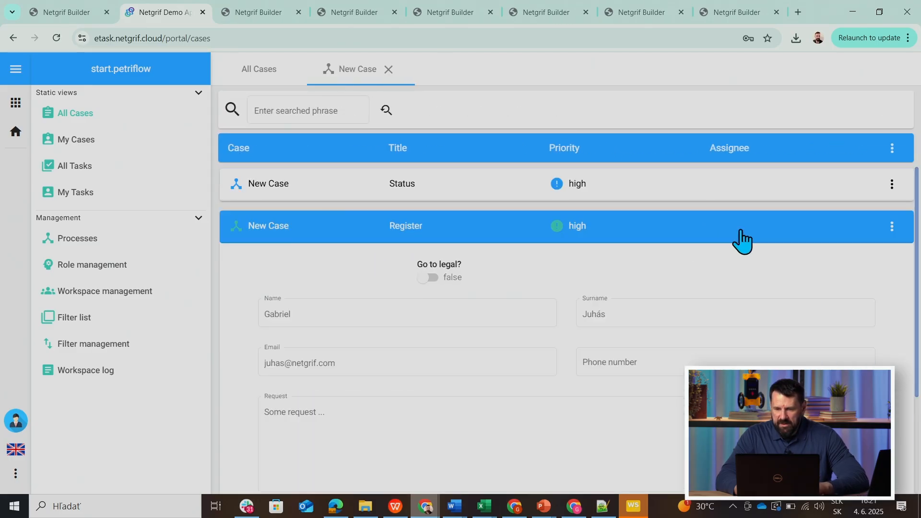
click(892, 227)
click(881, 258)
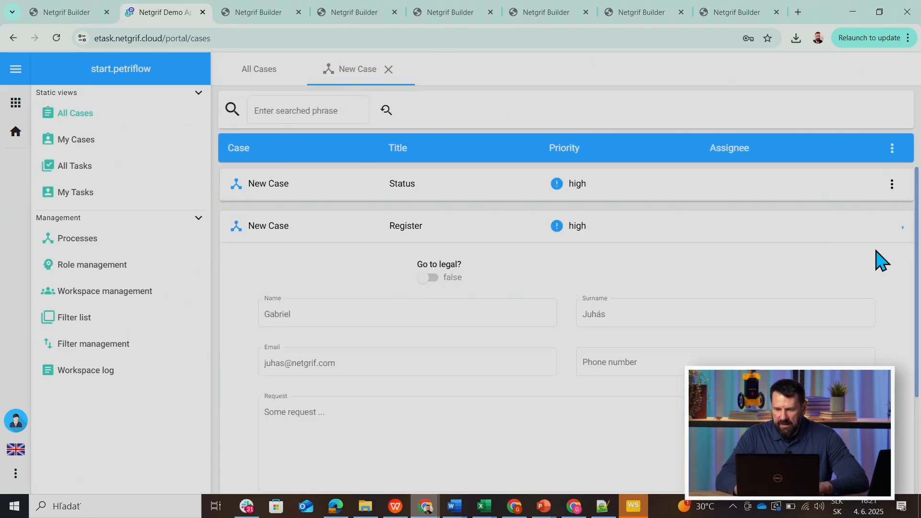
click(423, 279)
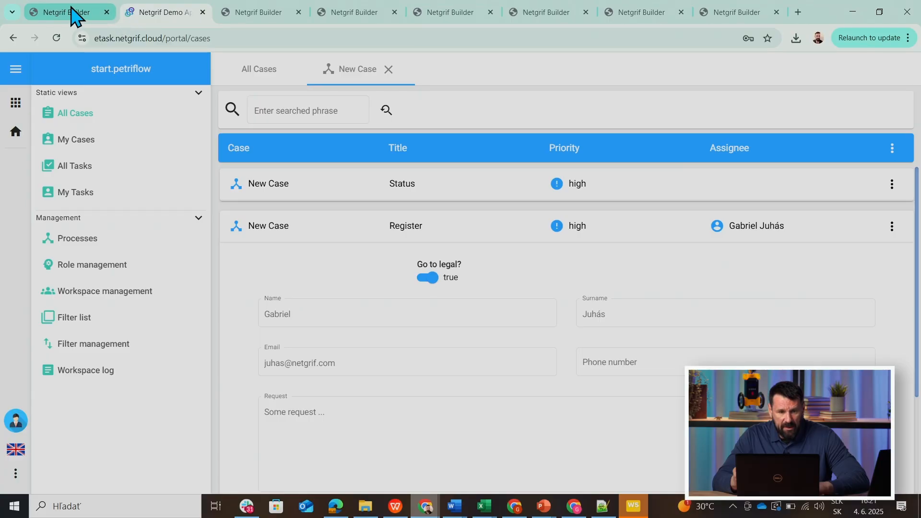
Switch to Netgrif Builder and examine the code of the post-set action on the decision_legal field.
click(71, 9)
right_click(283, 240)
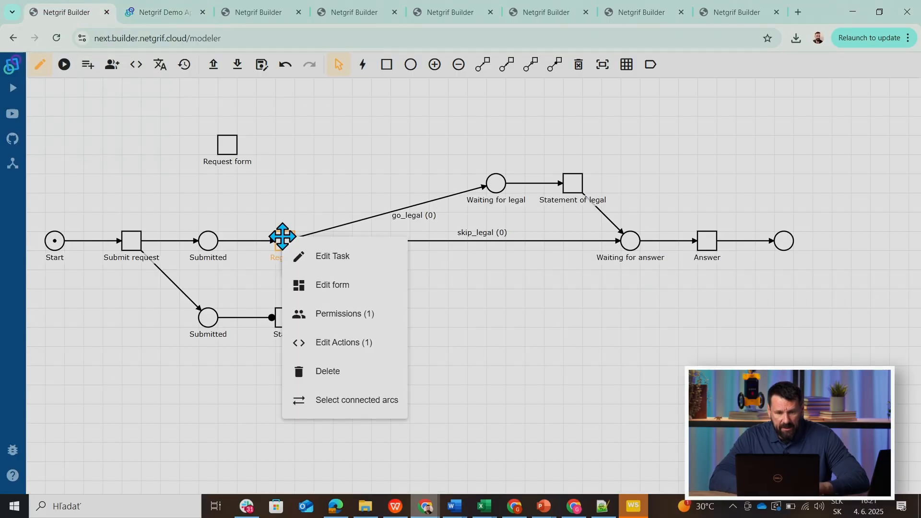
click(326, 342)
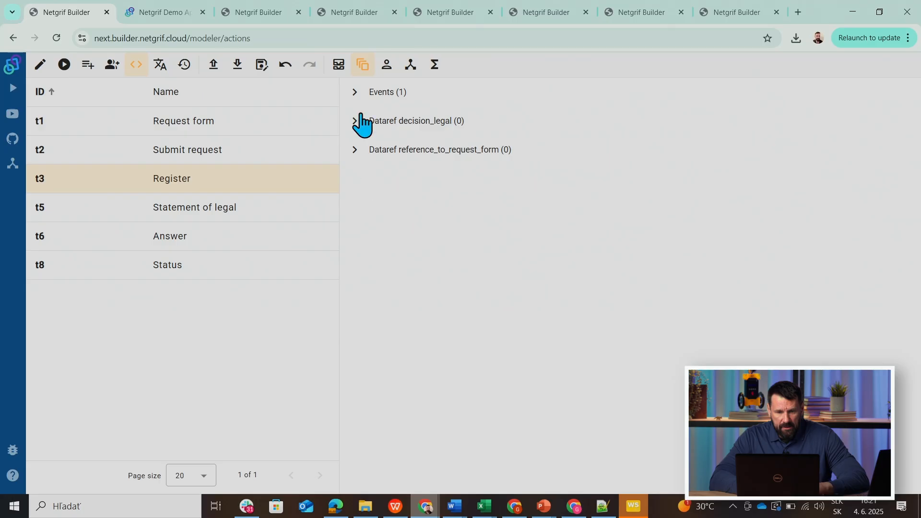
click(339, 64)
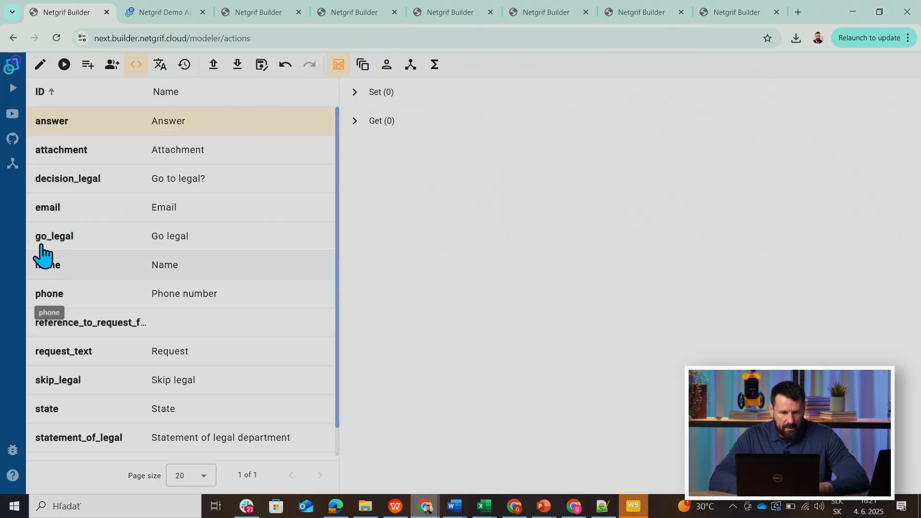
click(56, 184)
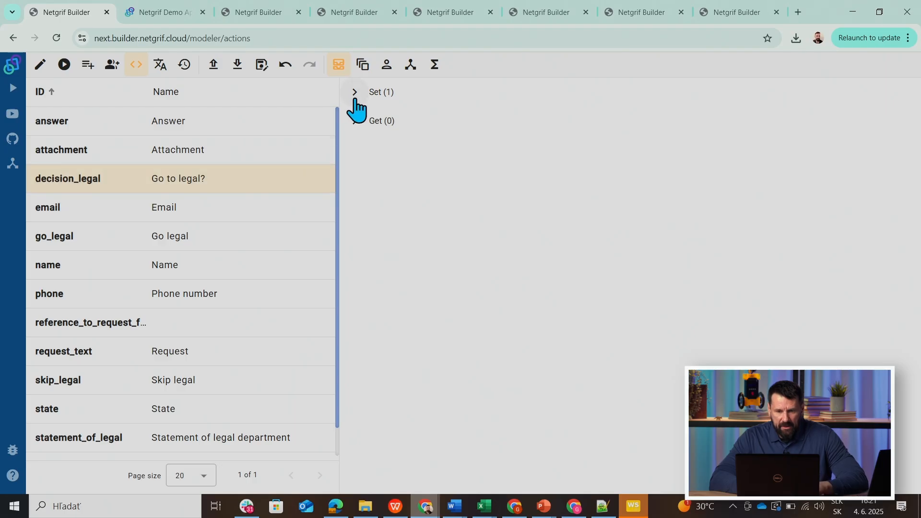
click(355, 92)
click(358, 149)
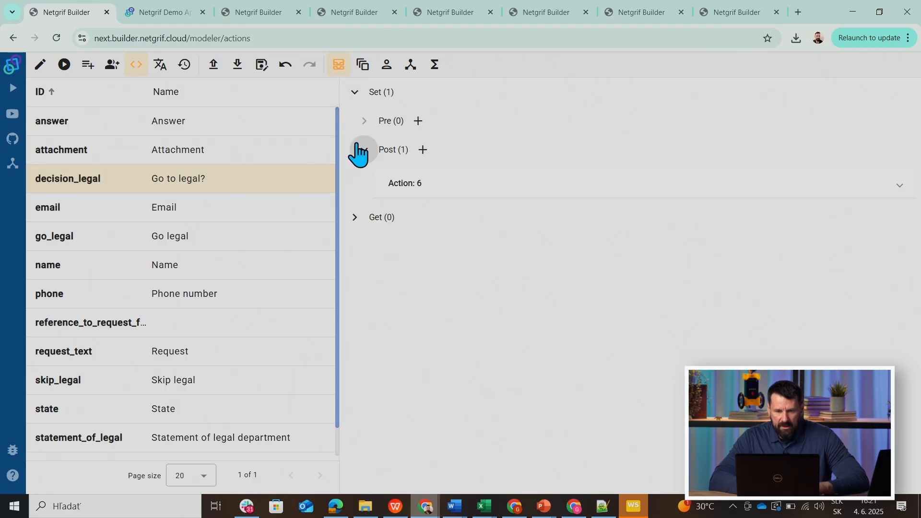
click(406, 183)
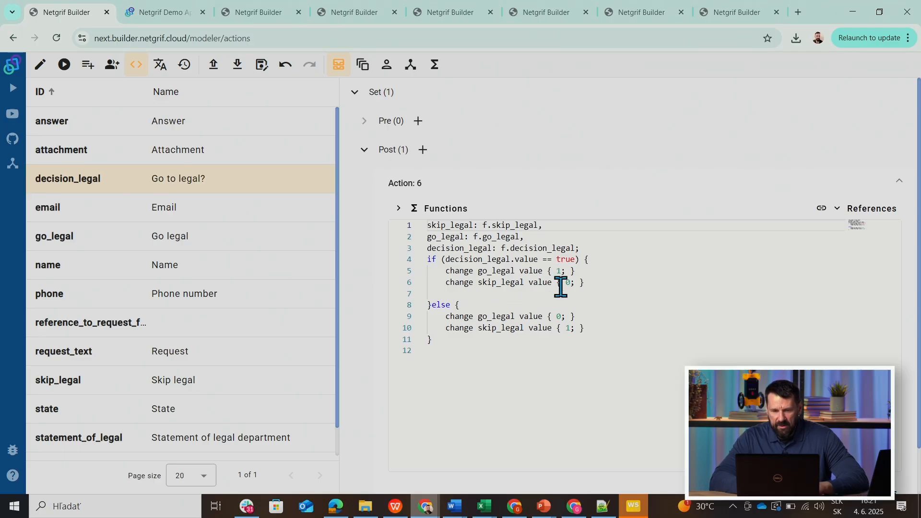
Simulate the process by firing Submit request and starting the Register task without finishing it.
click(41, 66)
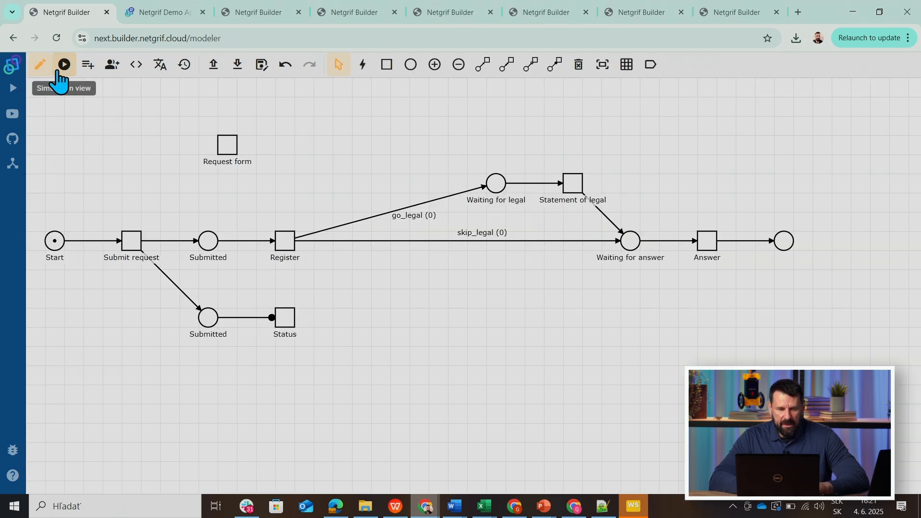
click(58, 71)
click(128, 244)
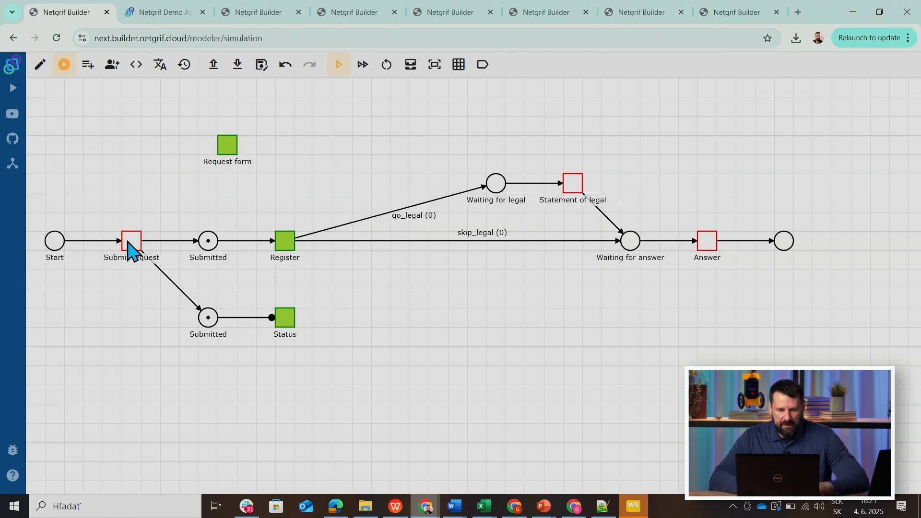
click(363, 65)
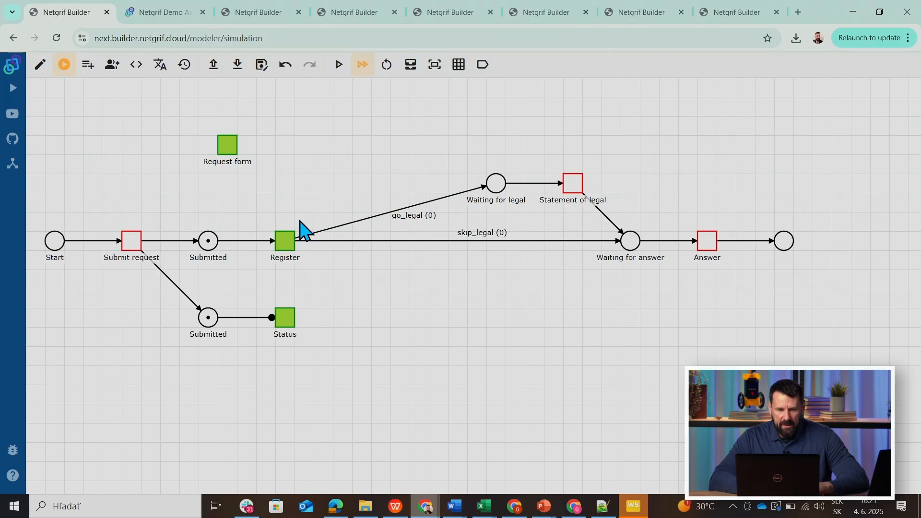
Set the referenced data value go_legal to 1 in the simulation.
click(408, 75)
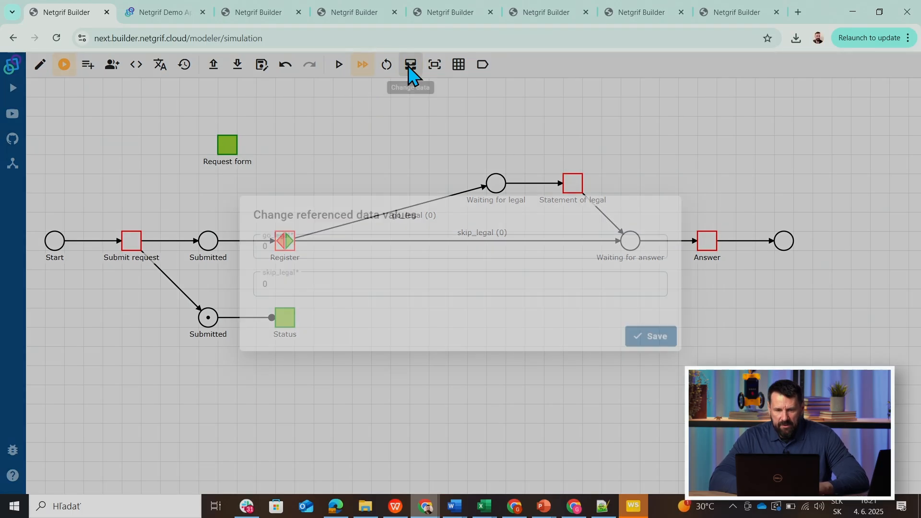
click(285, 249)
key(BackSpace)
text(1)
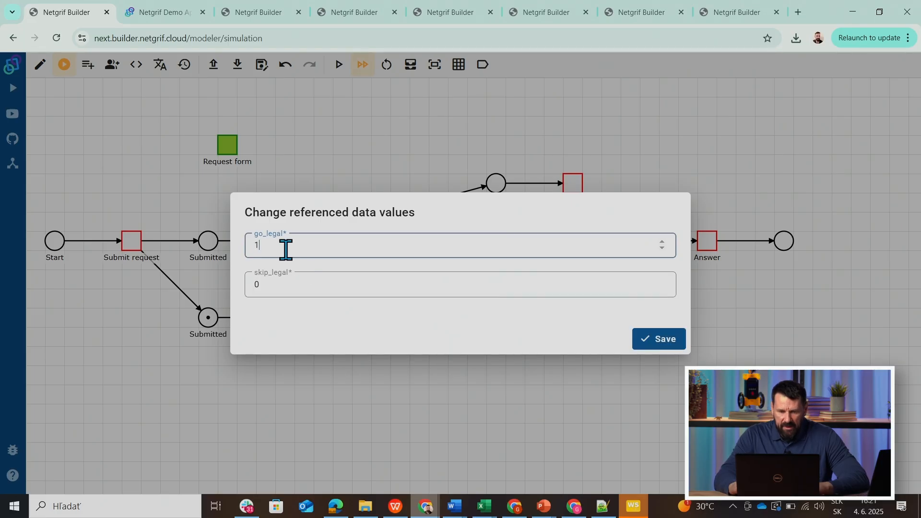
click(650, 342)
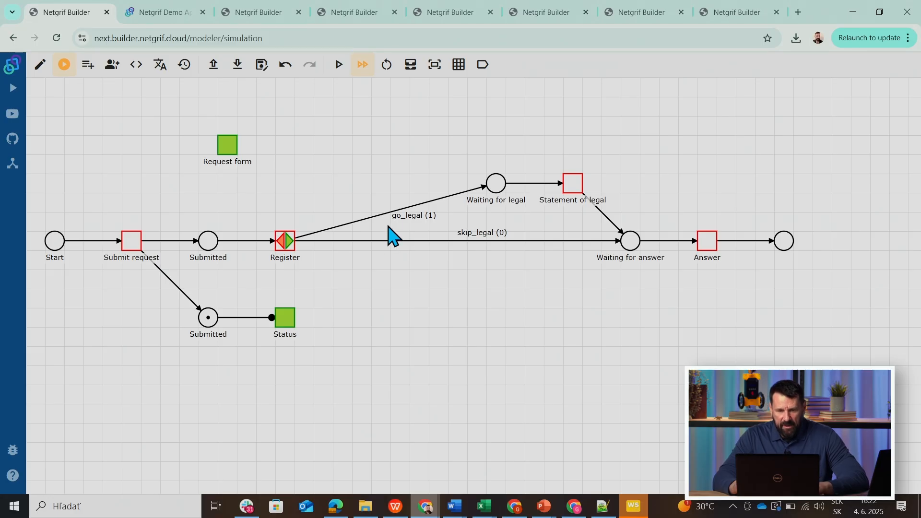
Switch back to the Netgrif portal and finish the case's Register task.
click(172, 18)
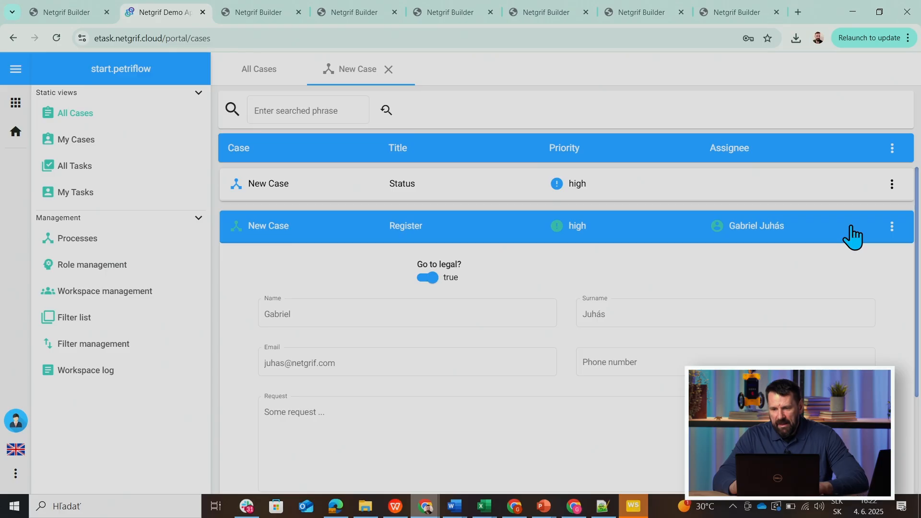
click(892, 227)
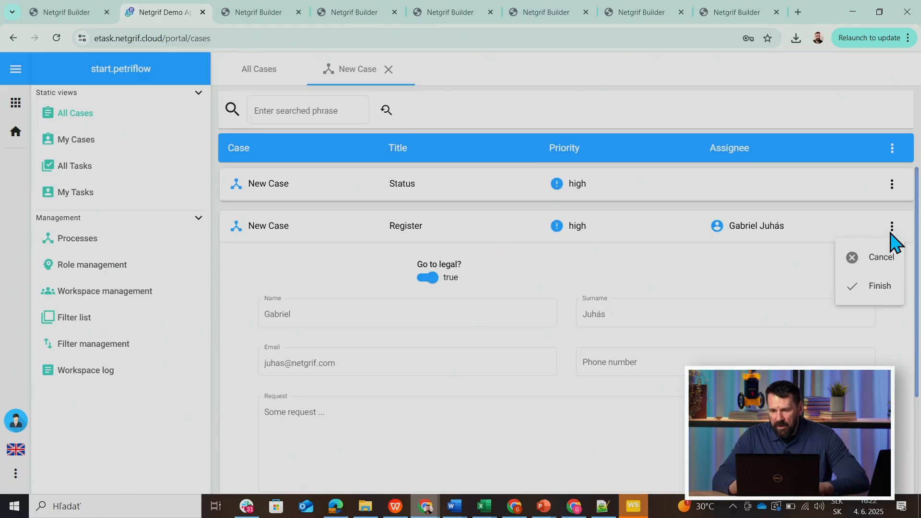
click(881, 287)
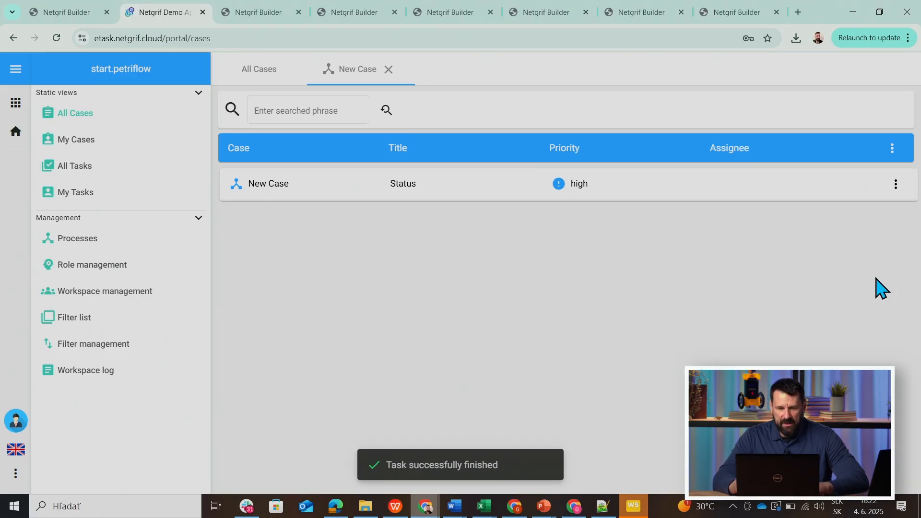
Assign the Legal role of the Request process to the workspace user in role management.
click(78, 272)
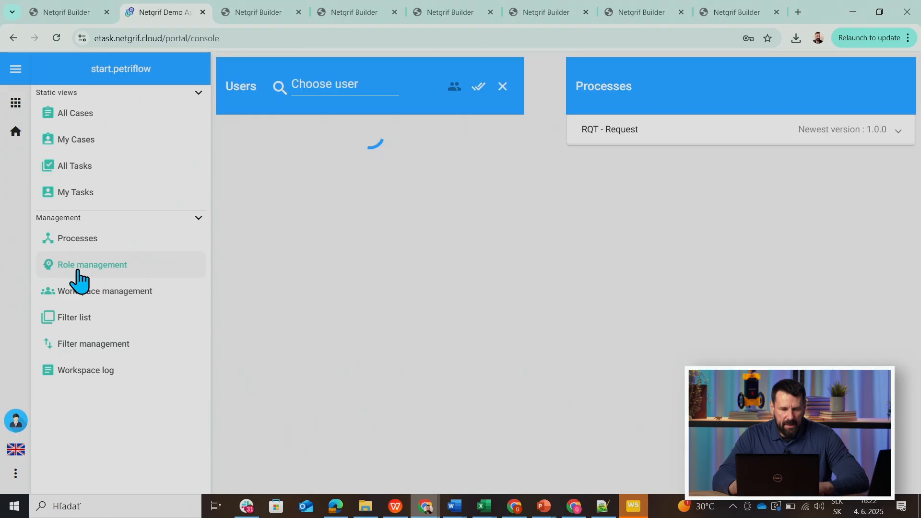
click(285, 152)
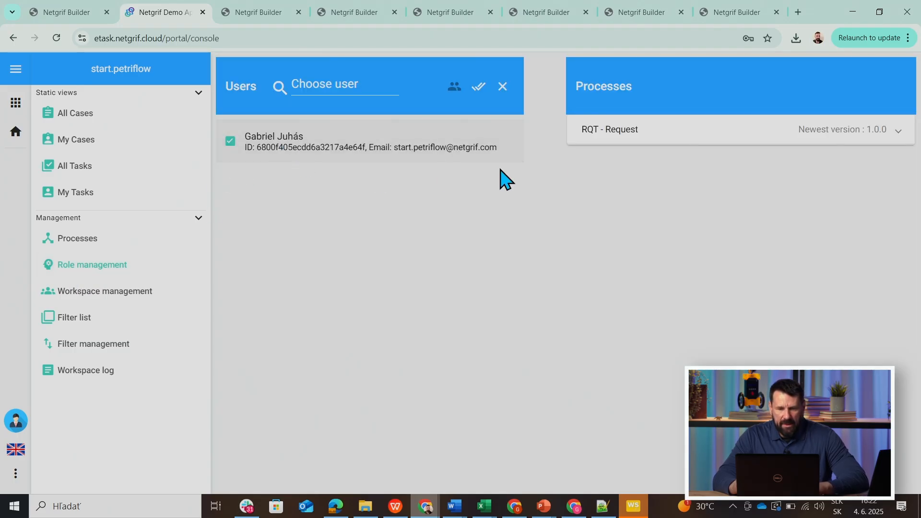
click(608, 139)
click(611, 256)
Open the submitted request among all cases and expand its Statement of legal task.
click(70, 117)
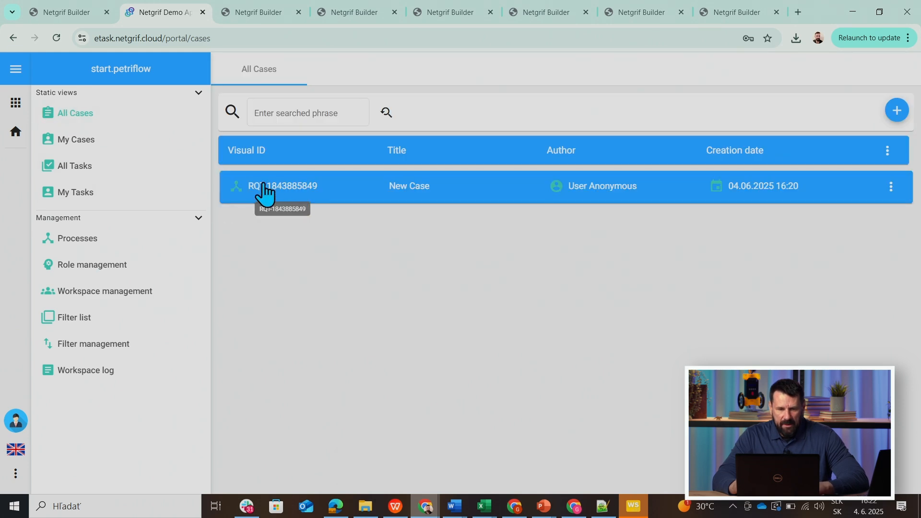
click(263, 190)
click(417, 229)
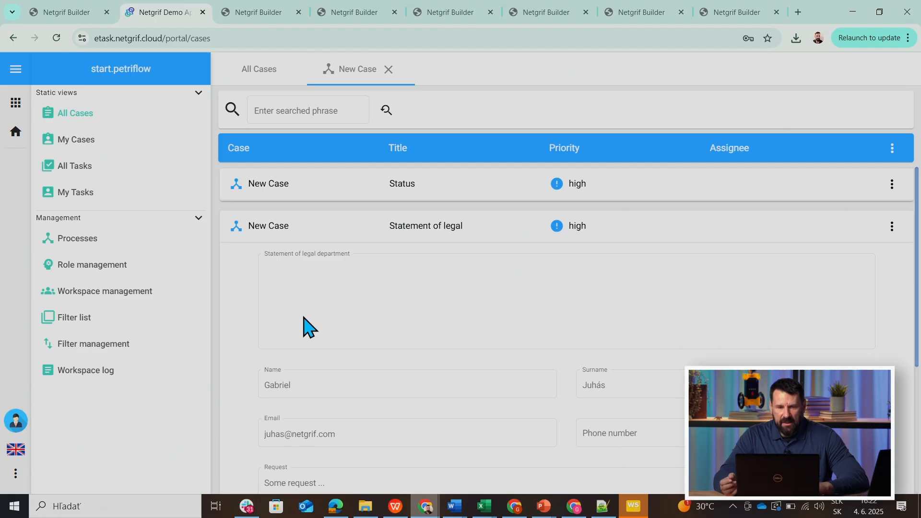
Switch to the Builder simulation, finish the Register task and check the marking of the place Waiting for legal.
click(73, 14)
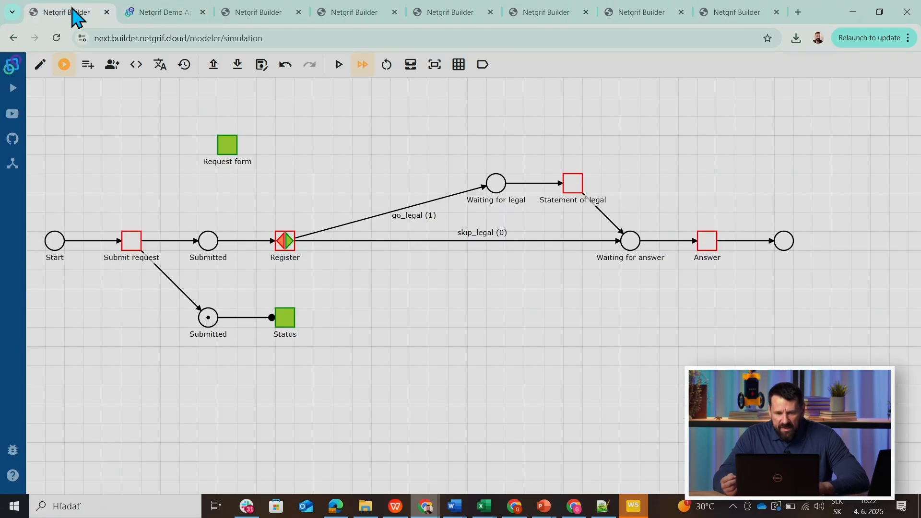
click(291, 246)
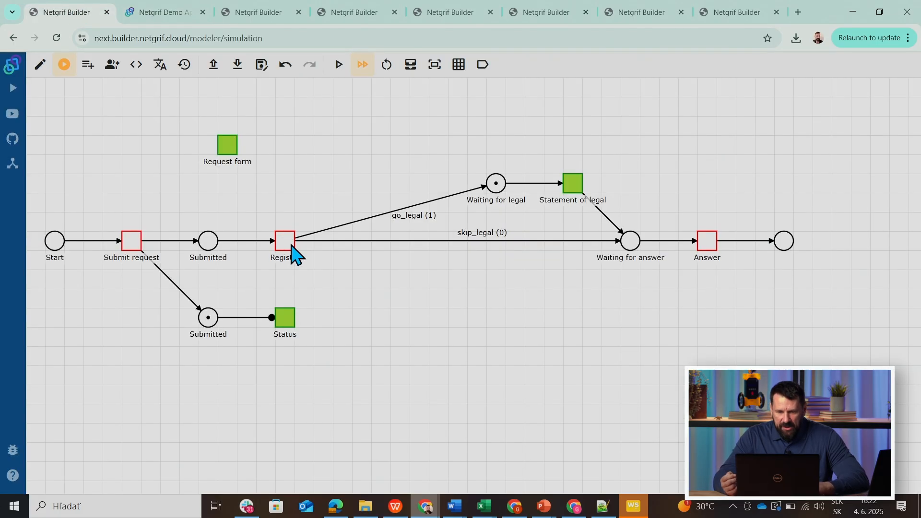
click(502, 187)
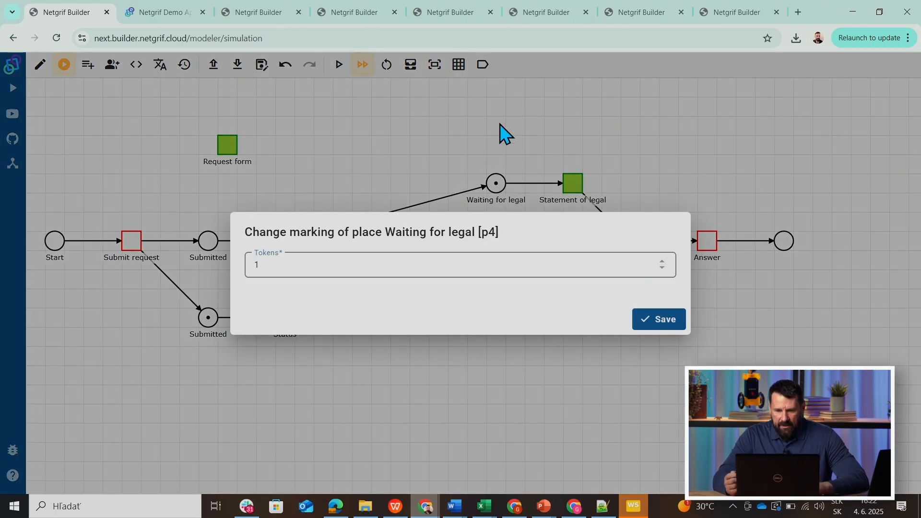
click(664, 320)
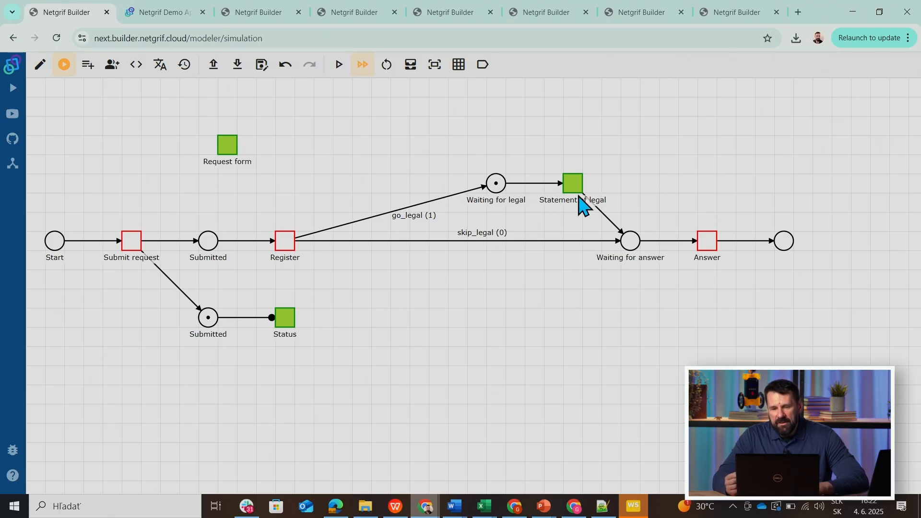
Return to the Statement of legal task in the Netgrif portal.
click(154, 14)
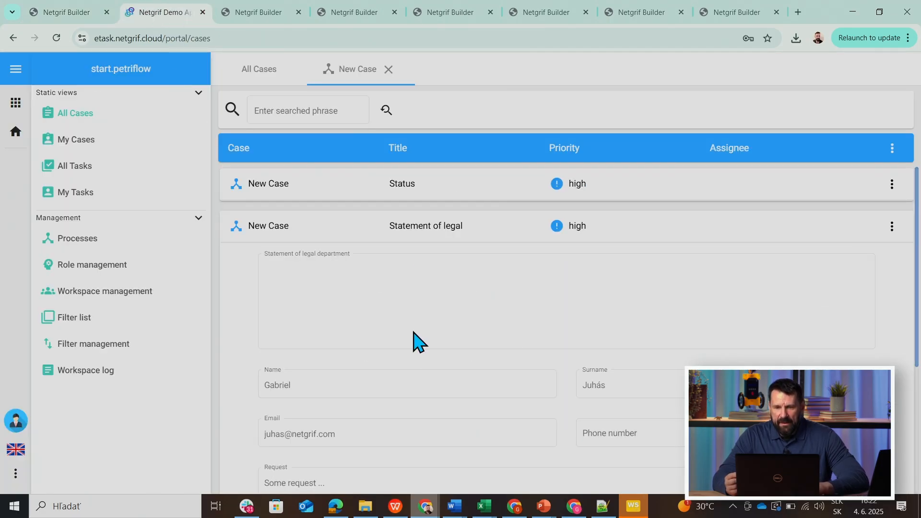
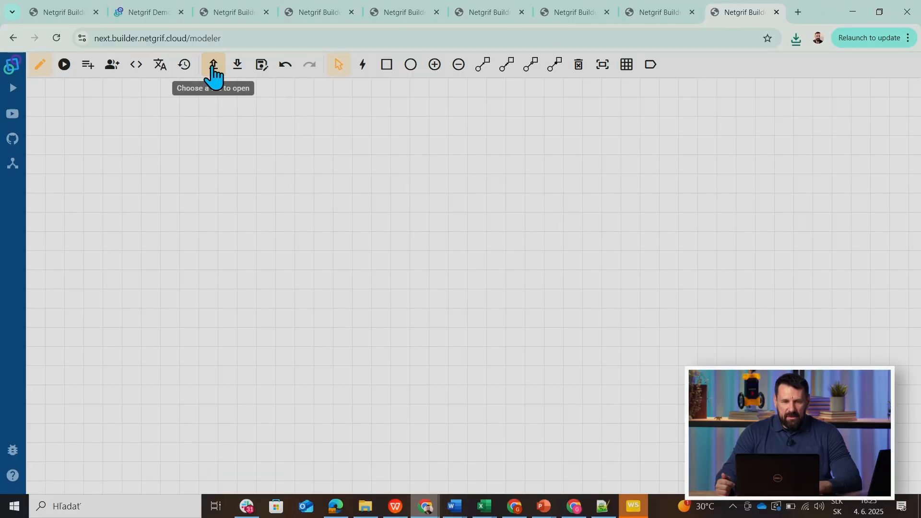
Open the downloaded process model file request (35) in the Builder.
click(212, 66)
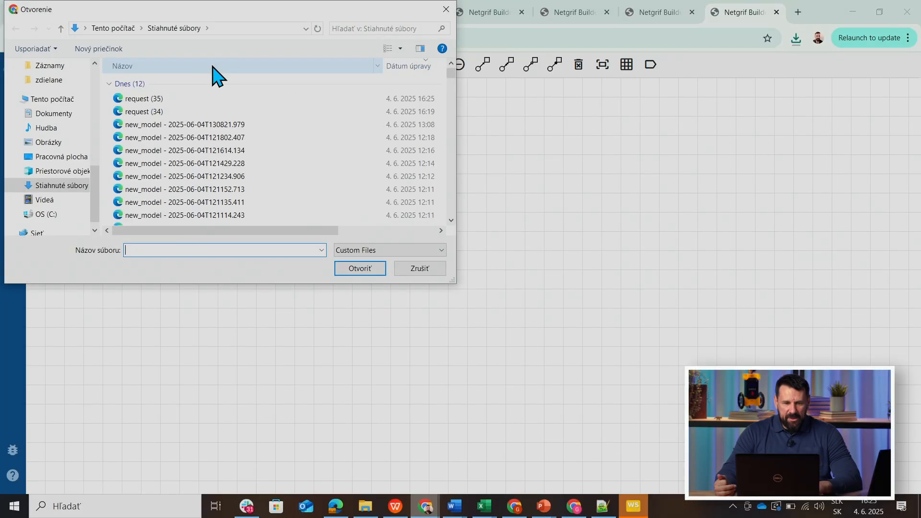
click(155, 99)
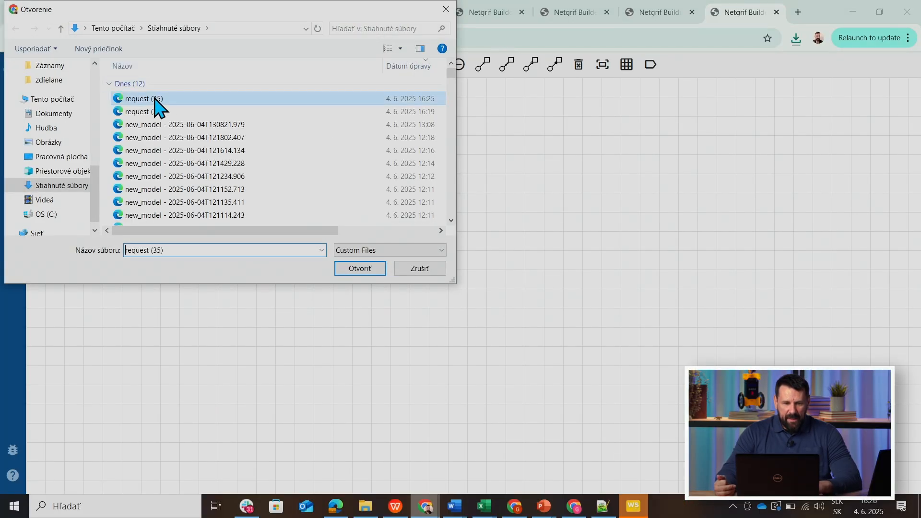
click(346, 269)
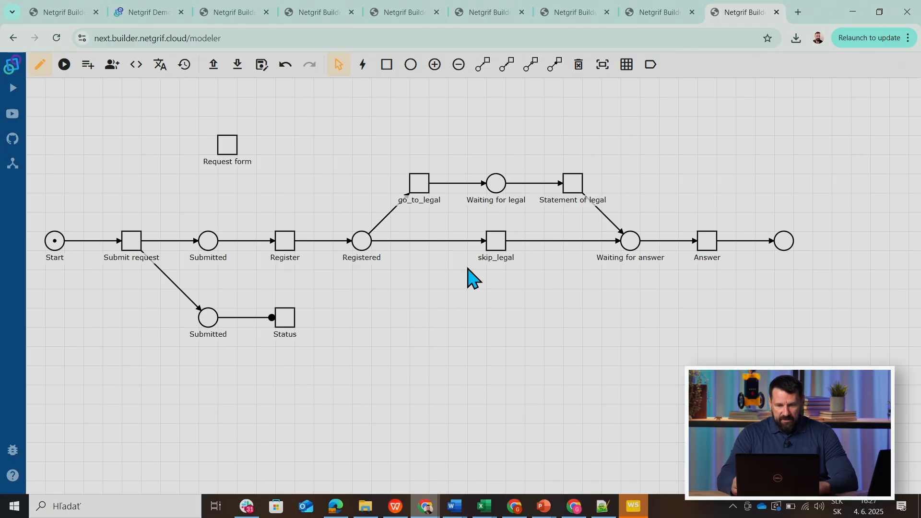
Delete the skip_legal task between the places Registered and Waiting for answer.
click(494, 242)
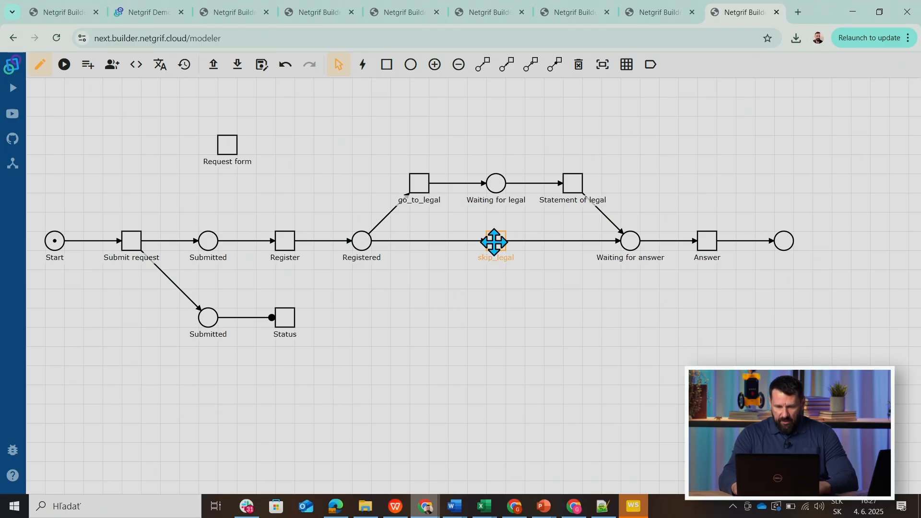
key(Delete)
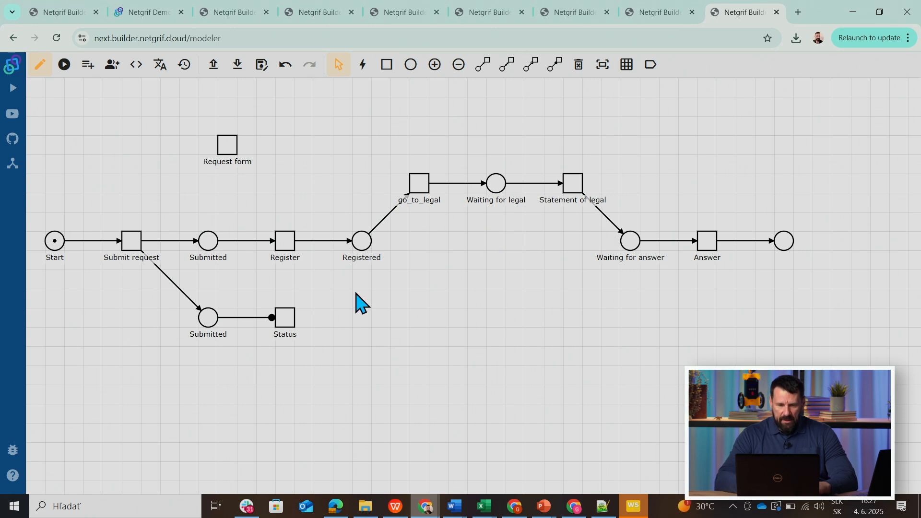
Delete the post-phase Finish action of the Register task that assigns and finishes t4 or t7, and return to the process diagram.
right_click(283, 249)
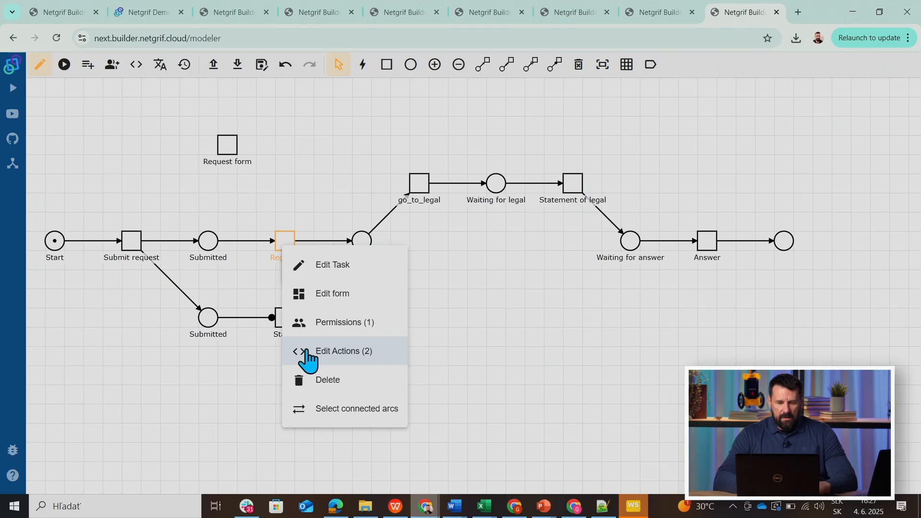
click(307, 355)
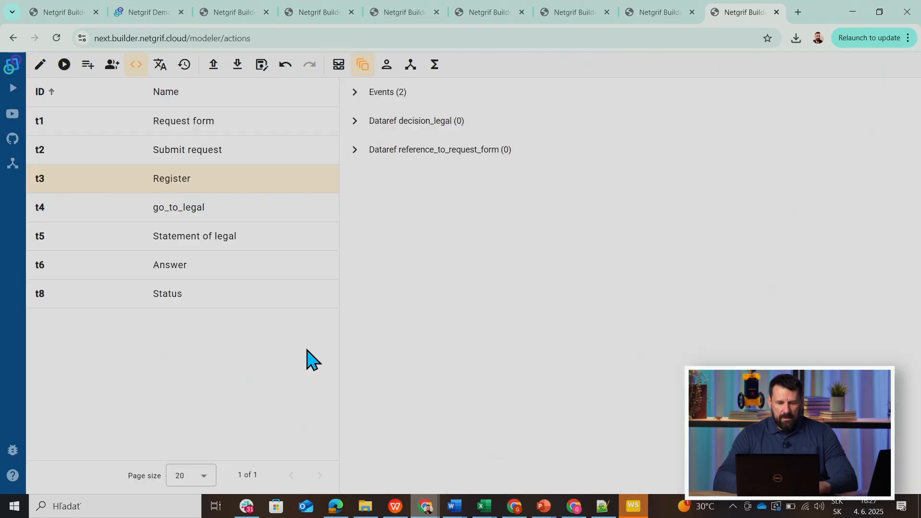
click(40, 65)
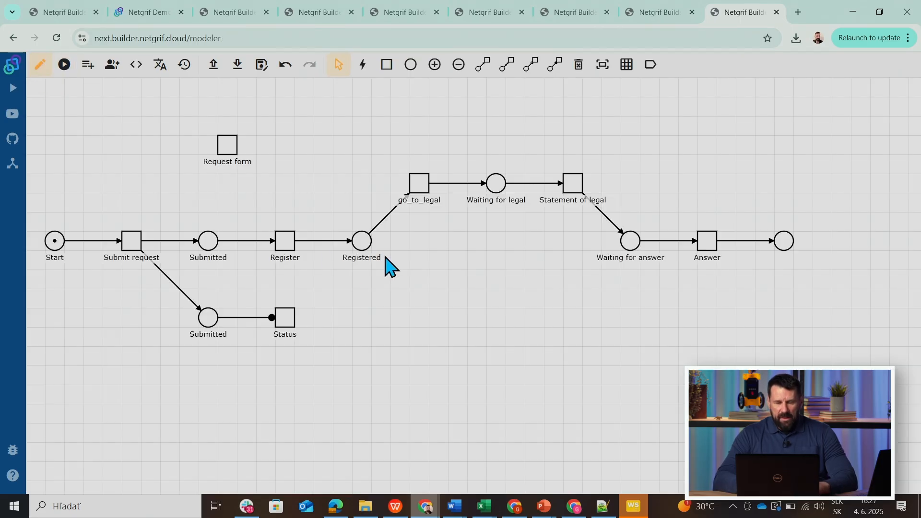
right_click(283, 241)
click(342, 347)
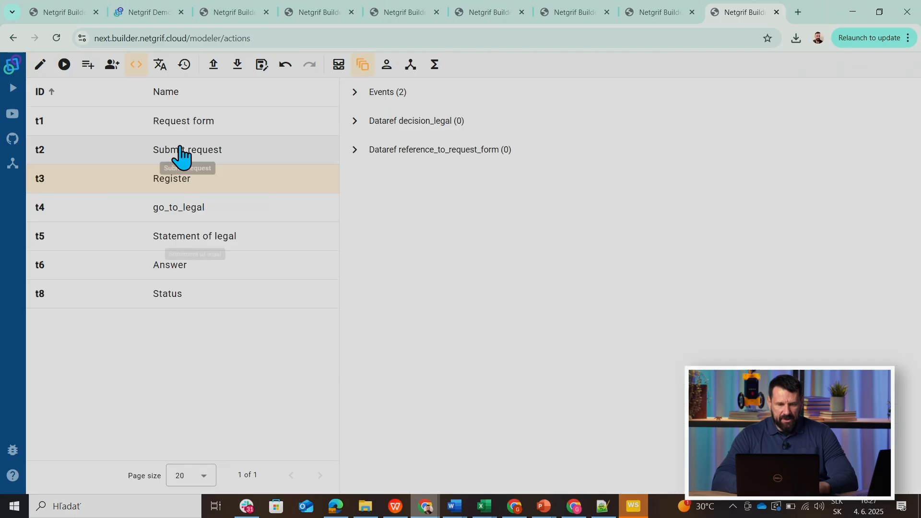
click(355, 94)
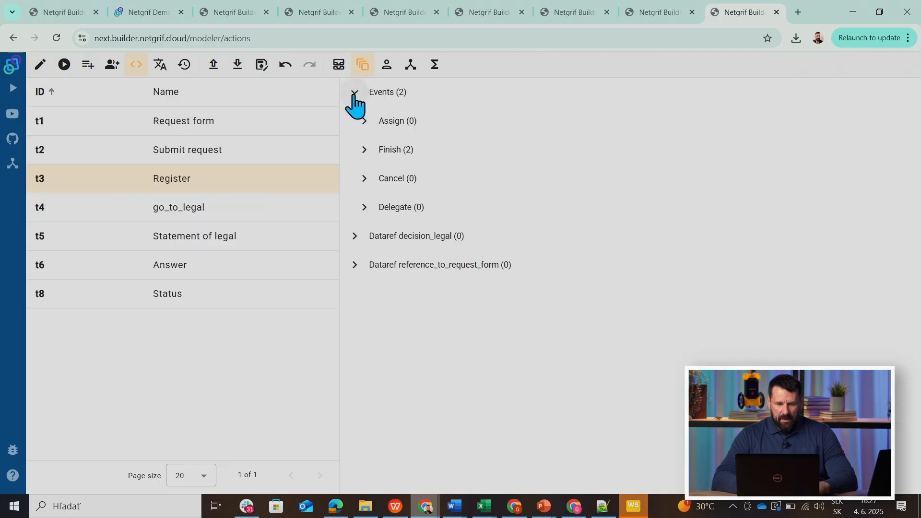
click(364, 150)
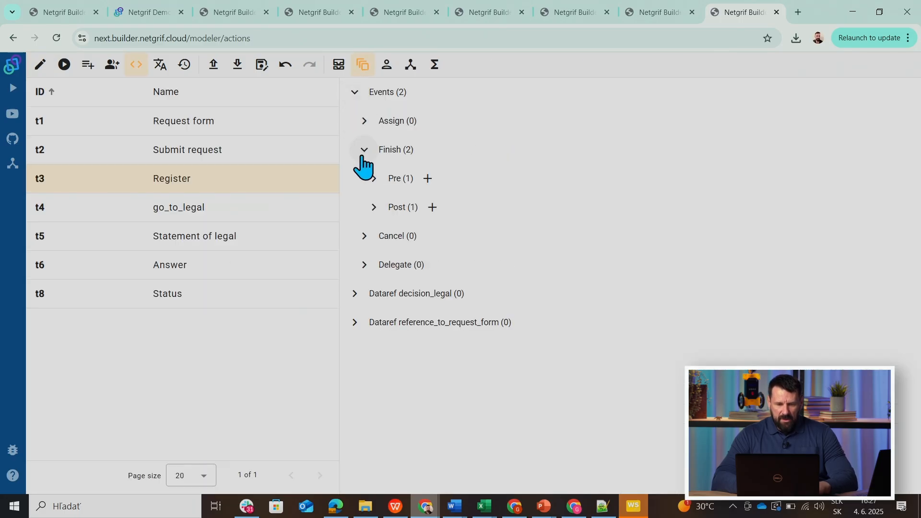
click(373, 209)
click(452, 243)
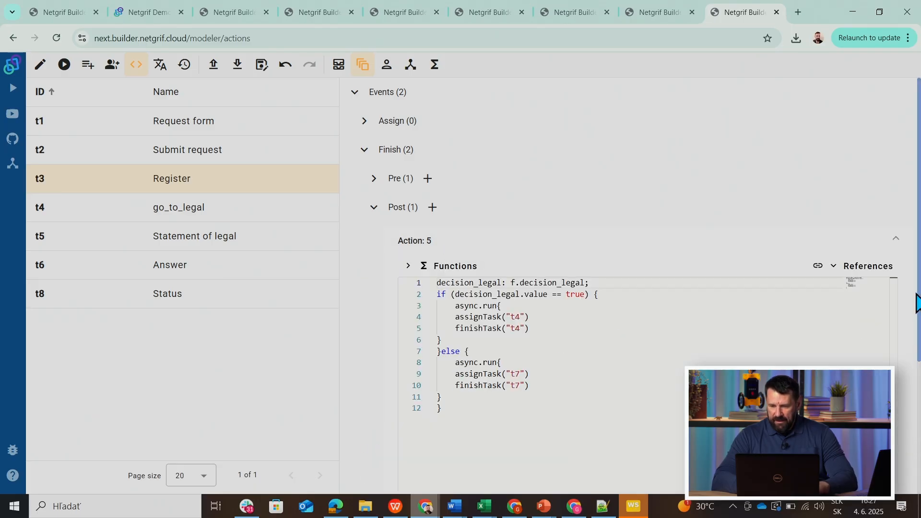
scroll(918, 300, down, 4)
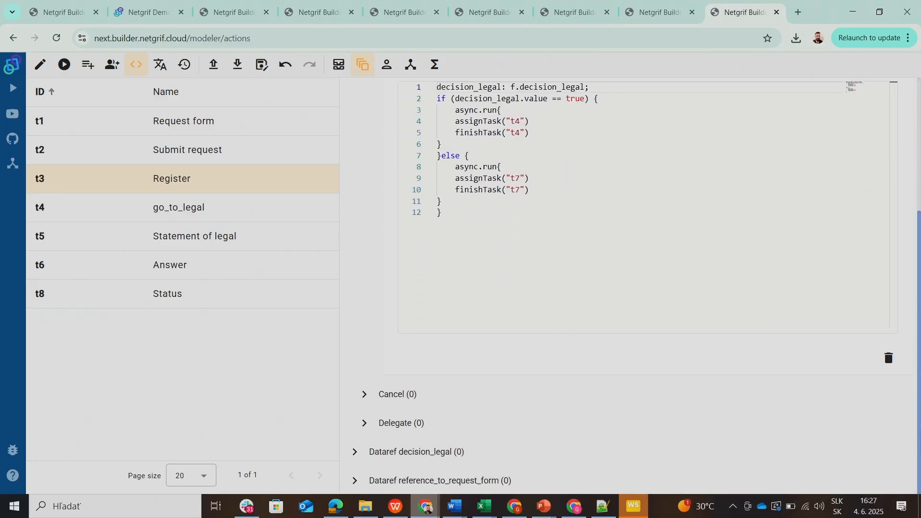
click(889, 361)
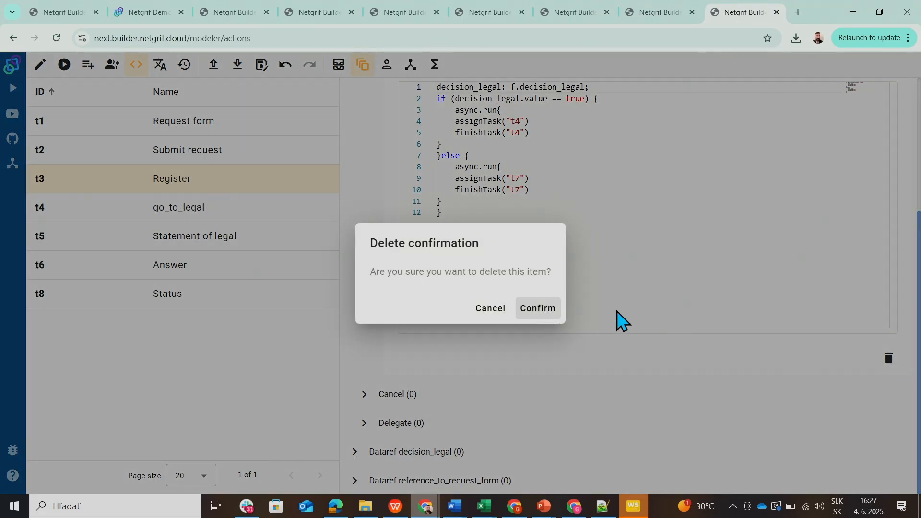
click(541, 308)
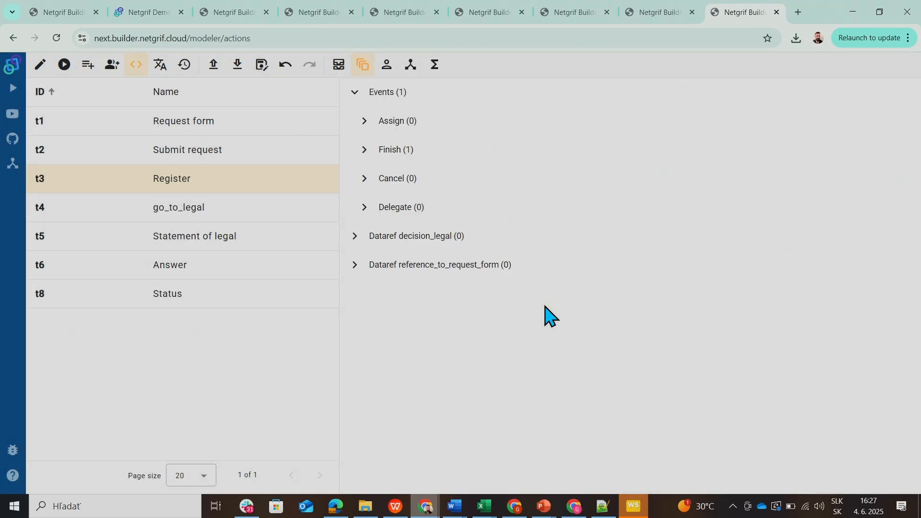
click(40, 64)
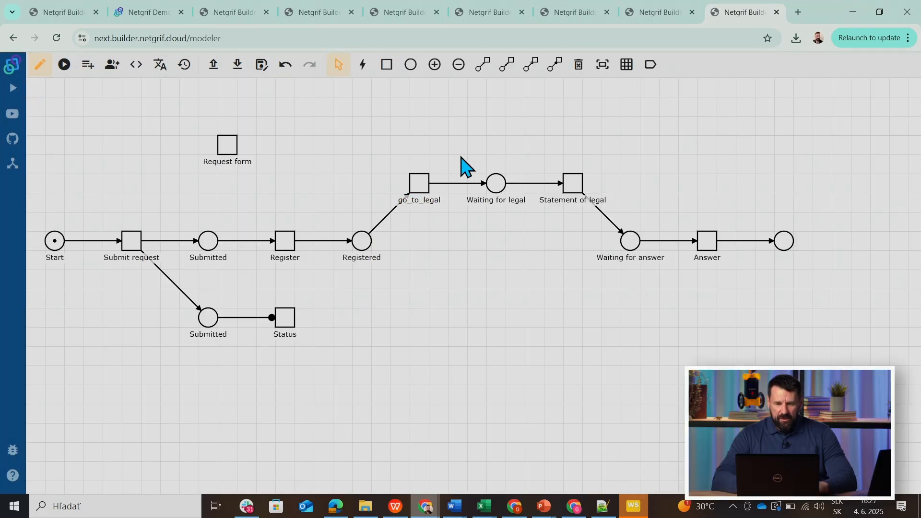
Add four tasks below the legal branch, in two rows of two, between Registered and Waiting for answer.
click(386, 67)
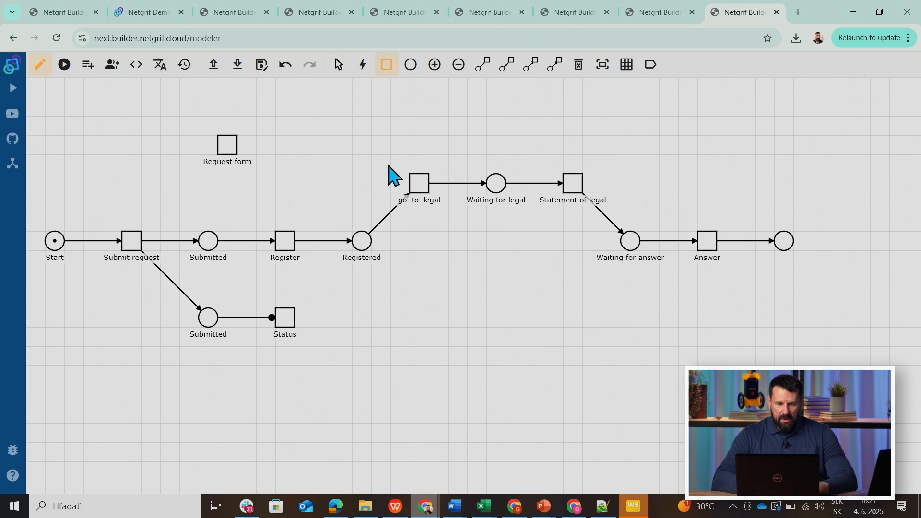
click(421, 243)
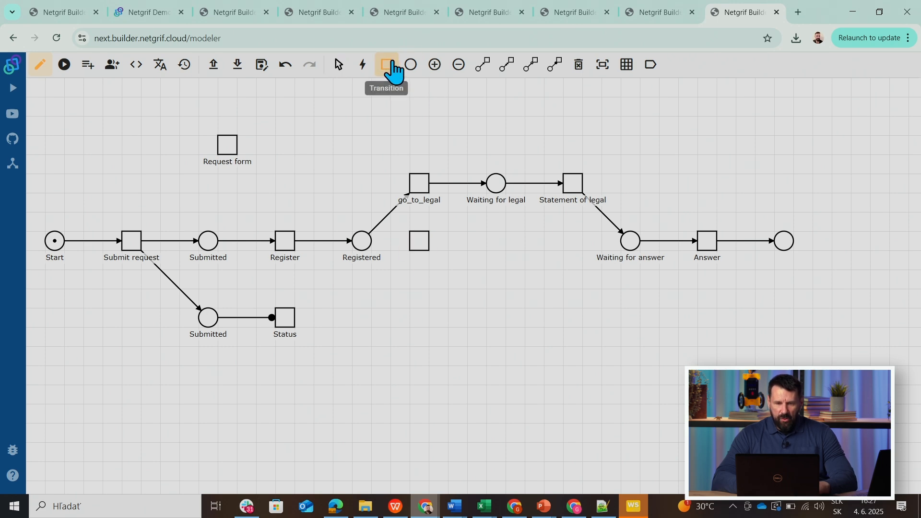
click(425, 311)
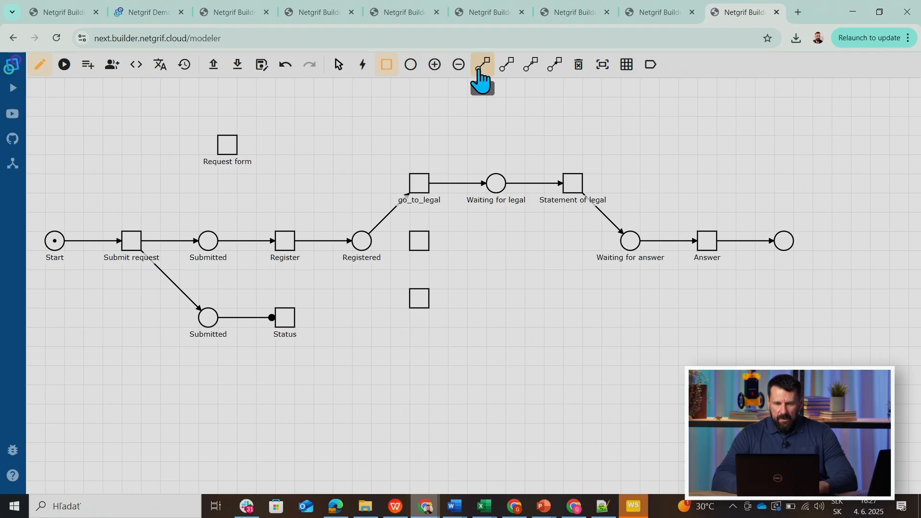
click(534, 243)
click(535, 300)
Add one place between the two new tasks in each of the two rows.
click(482, 66)
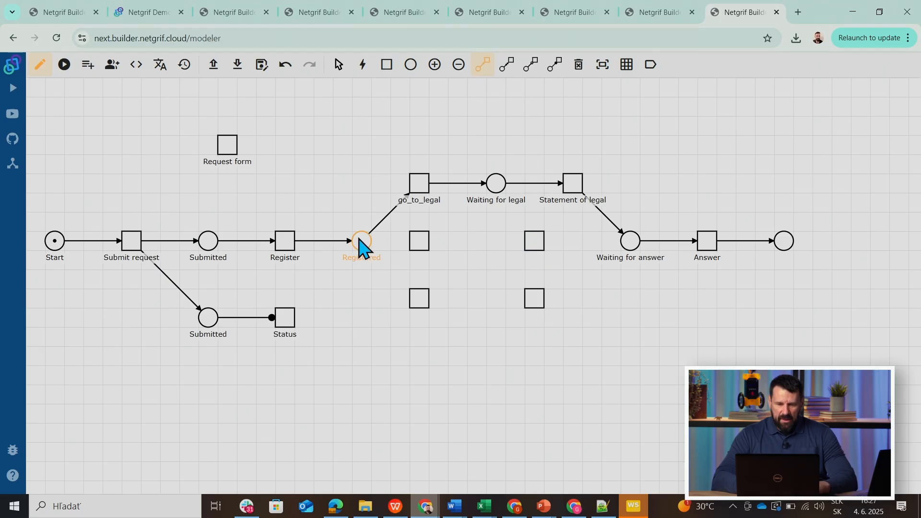
click(411, 67)
click(477, 241)
click(476, 299)
Connect Registered through the middle row's task, place and second task to Waiting for answer with arcs.
click(482, 64)
click(365, 245)
click(419, 248)
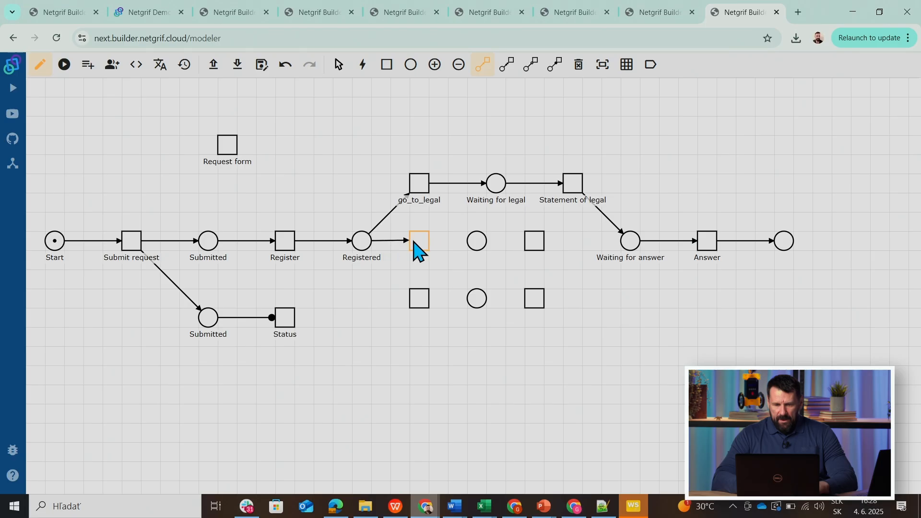
click(419, 247)
click(478, 246)
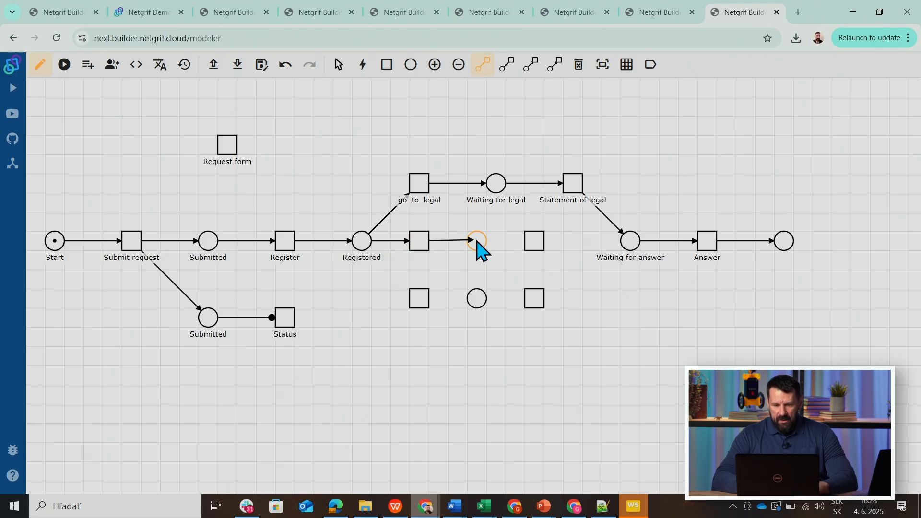
click(477, 246)
click(534, 246)
click(533, 247)
click(631, 247)
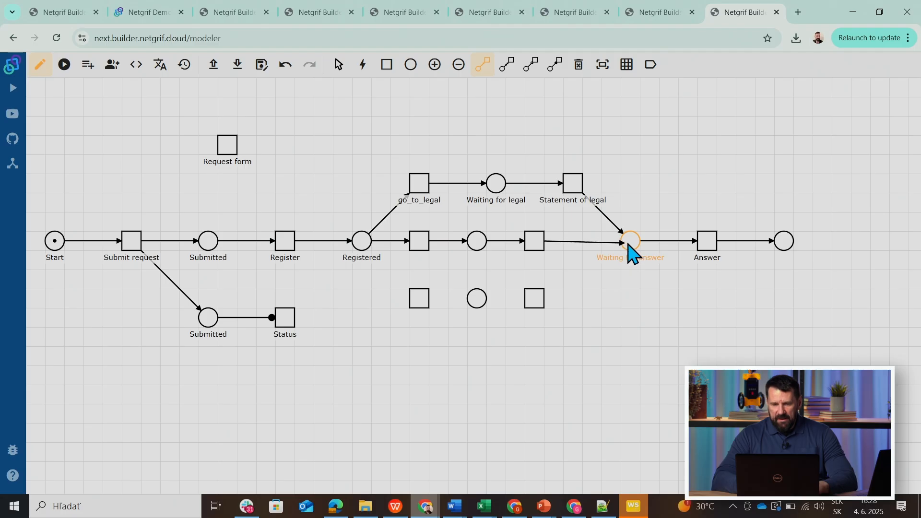
Connect Registered through the lower row's task, place and second task to Waiting for answer with arcs.
click(366, 249)
click(419, 295)
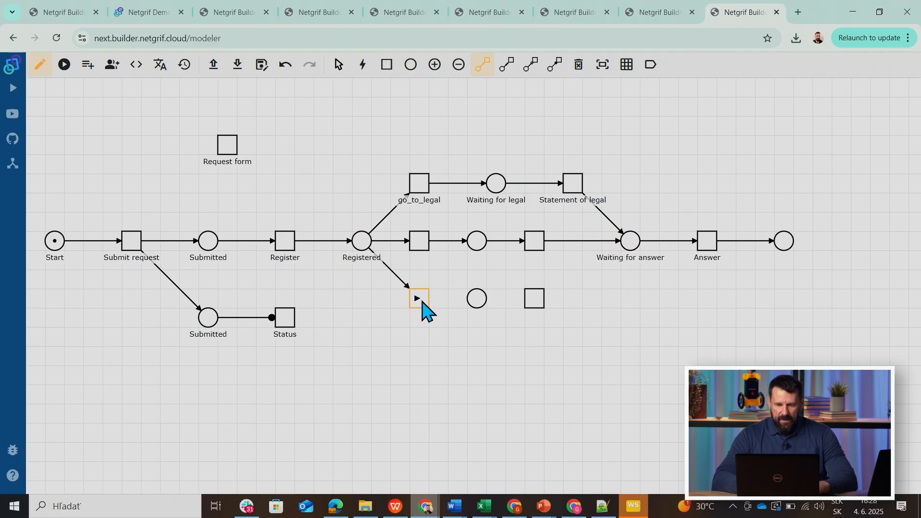
click(422, 302)
click(476, 303)
click(477, 305)
click(534, 305)
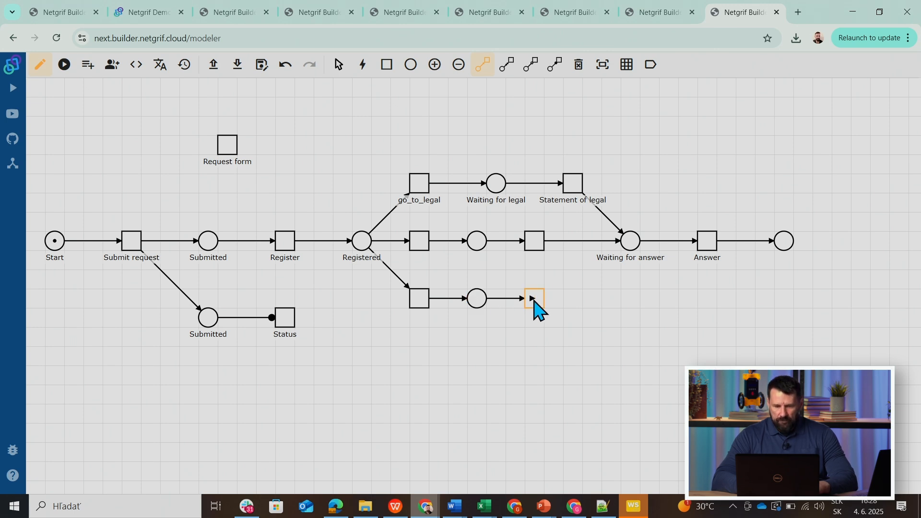
click(537, 307)
click(632, 254)
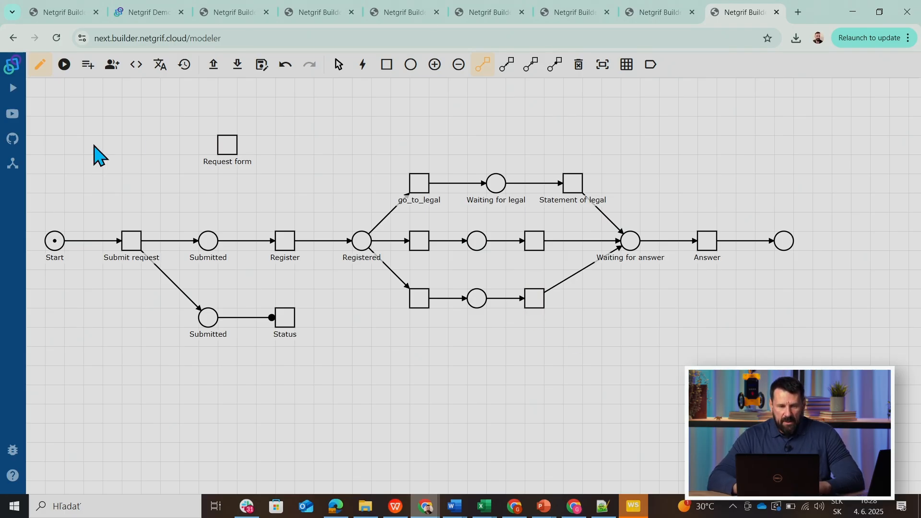
Simulate the process by firing Submit request, Register and go_to_legal to examine the choice among the three branches.
click(64, 64)
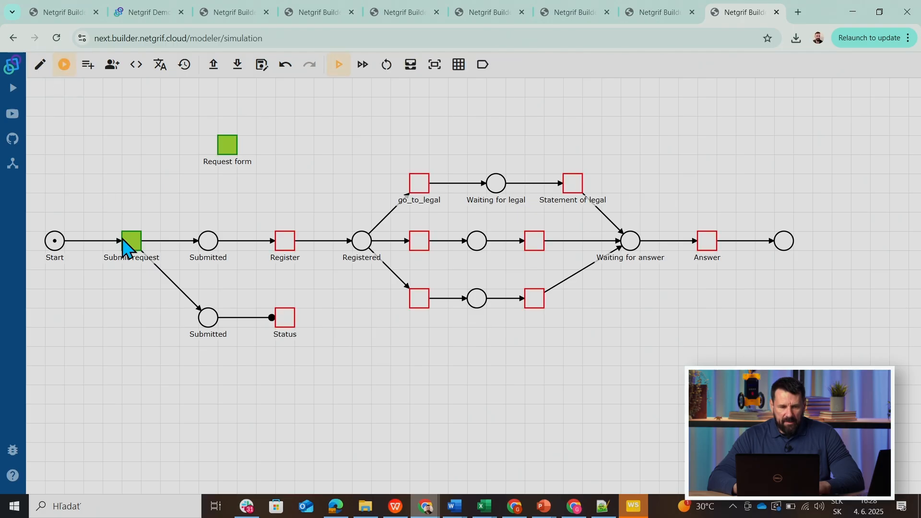
click(128, 244)
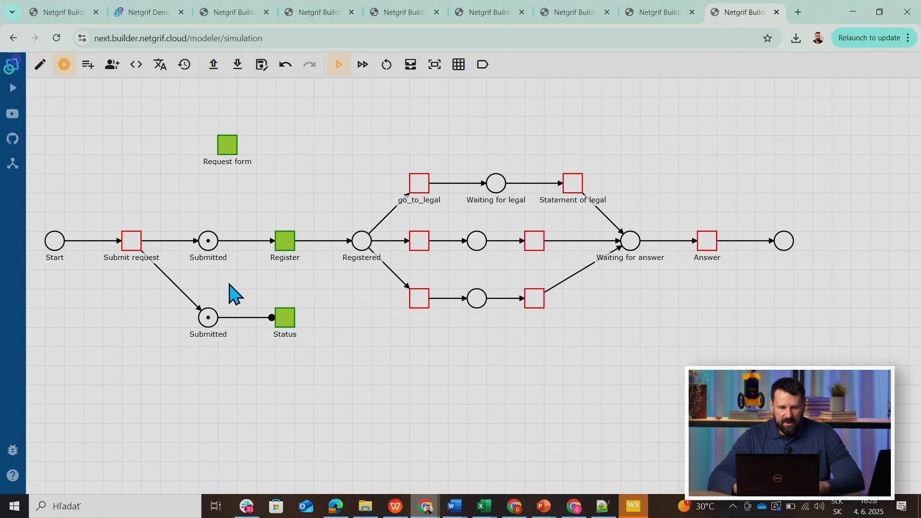
click(286, 250)
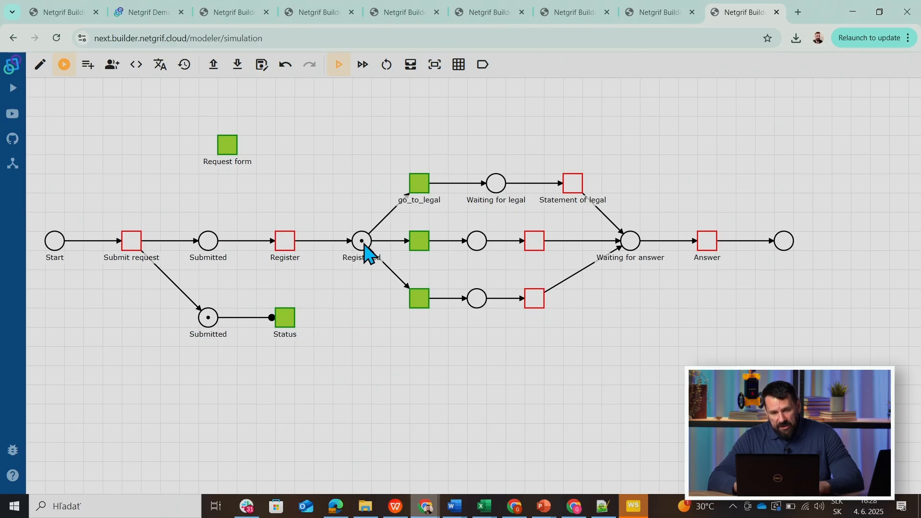
click(419, 185)
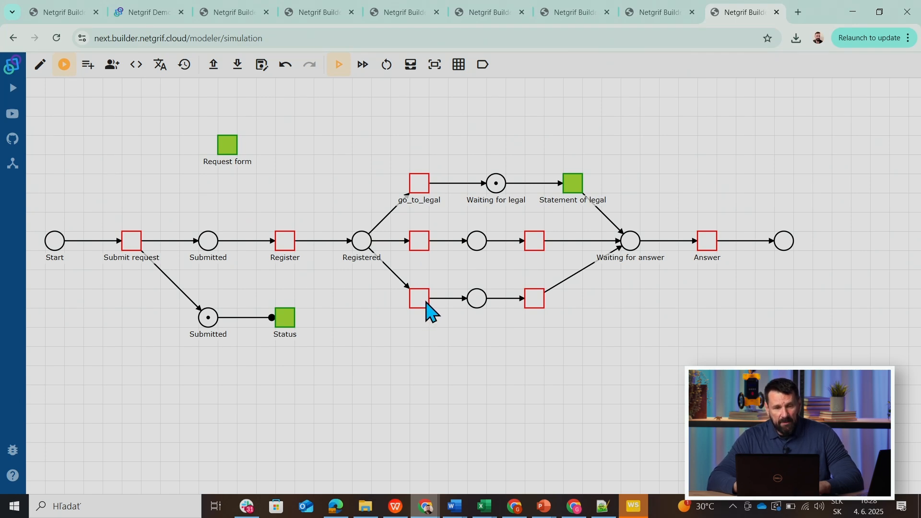
Return to editing, add a task between the legal and middle branches, and connect it from Registered to Waiting for legal.
click(41, 67)
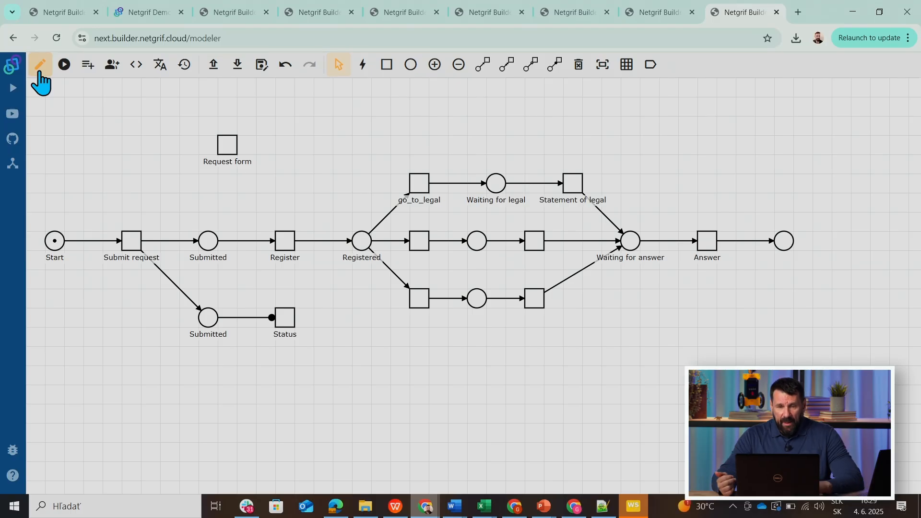
click(387, 65)
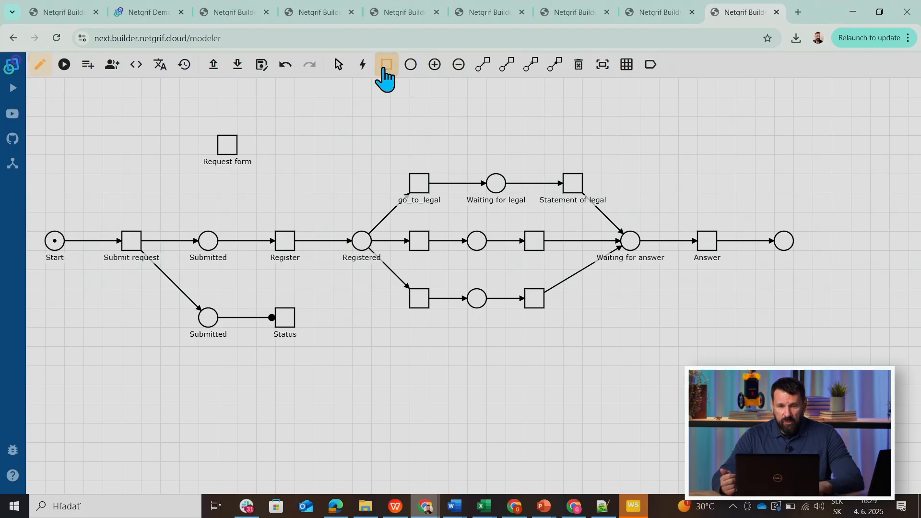
click(449, 220)
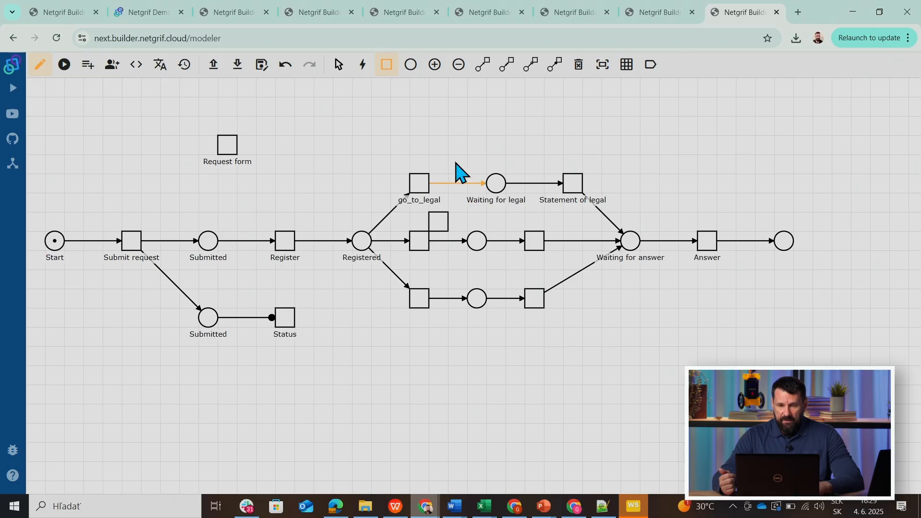
click(482, 65)
click(362, 242)
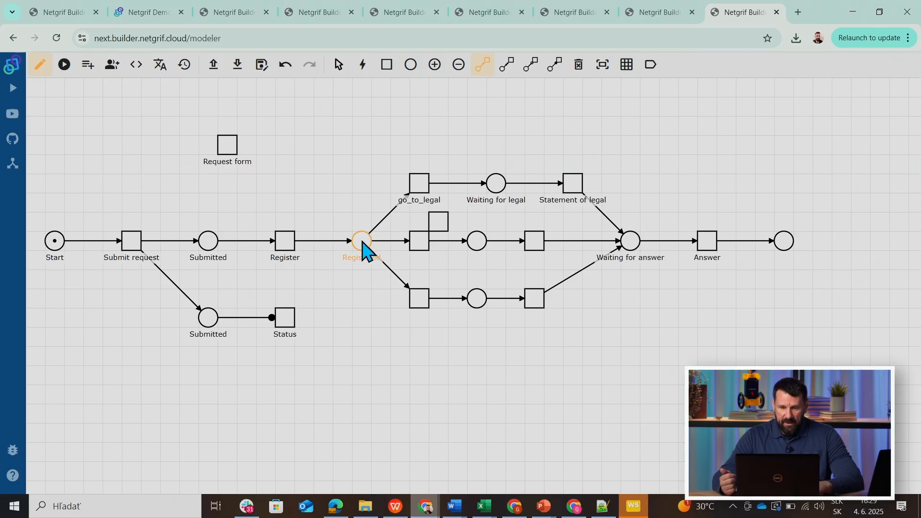
click(441, 225)
click(497, 191)
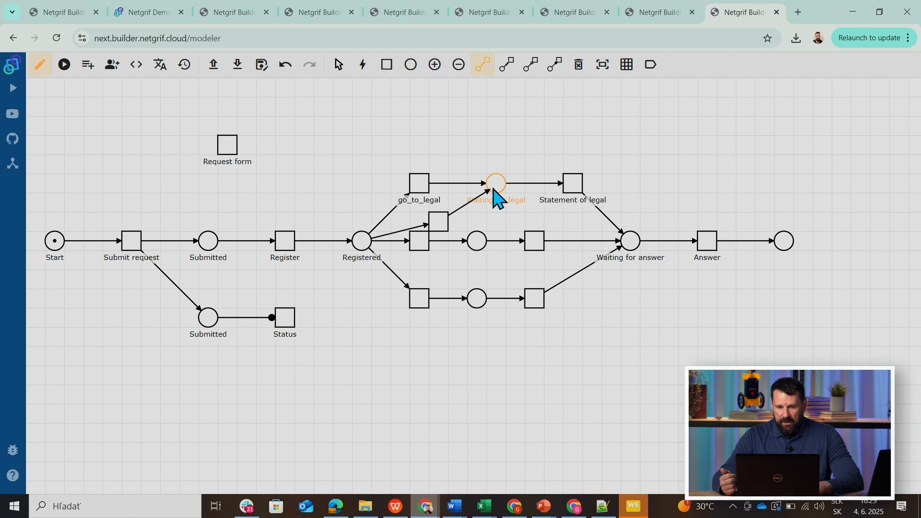
Connect the task between the legal and middle branches to the middle branch's place with an arc.
click(447, 221)
click(482, 247)
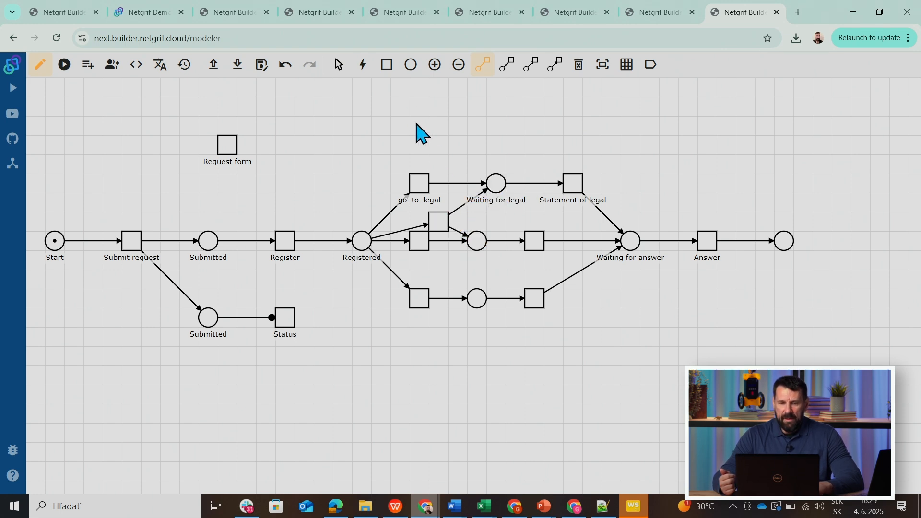
Add a task just below the middle branch's first task and connect it from Registered to Waiting for legal and the lower branch's place.
click(386, 67)
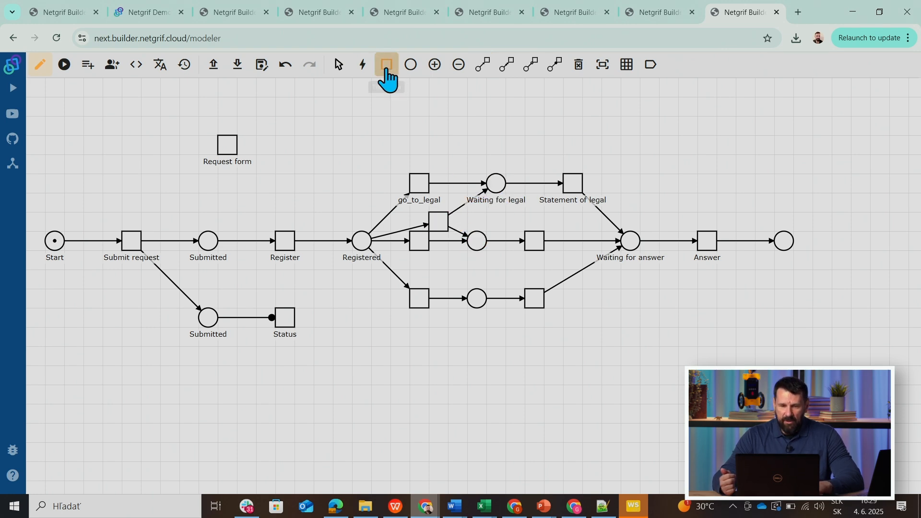
click(445, 262)
click(483, 65)
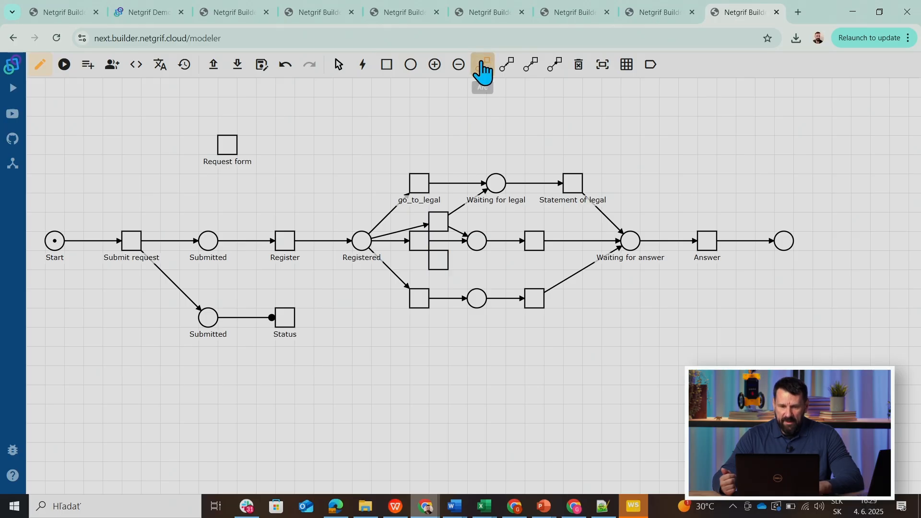
click(366, 241)
click(438, 263)
click(440, 268)
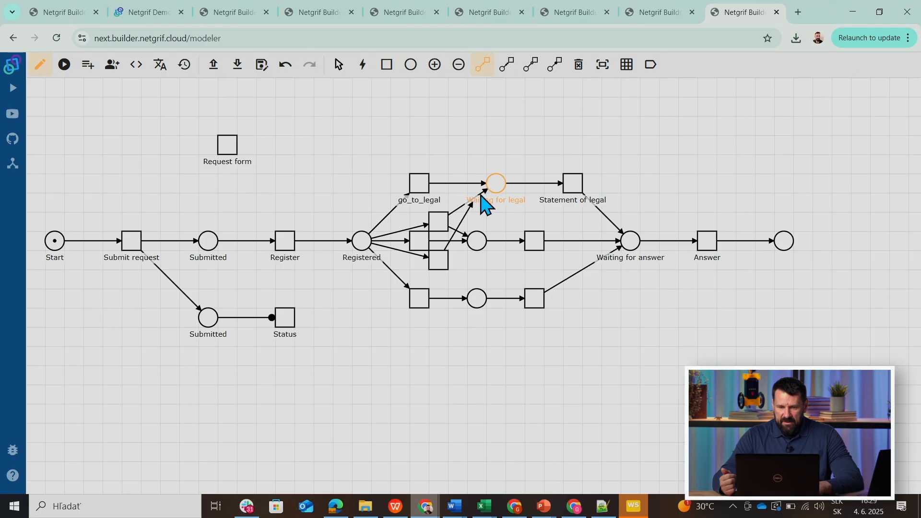
click(494, 189)
click(440, 269)
click(472, 301)
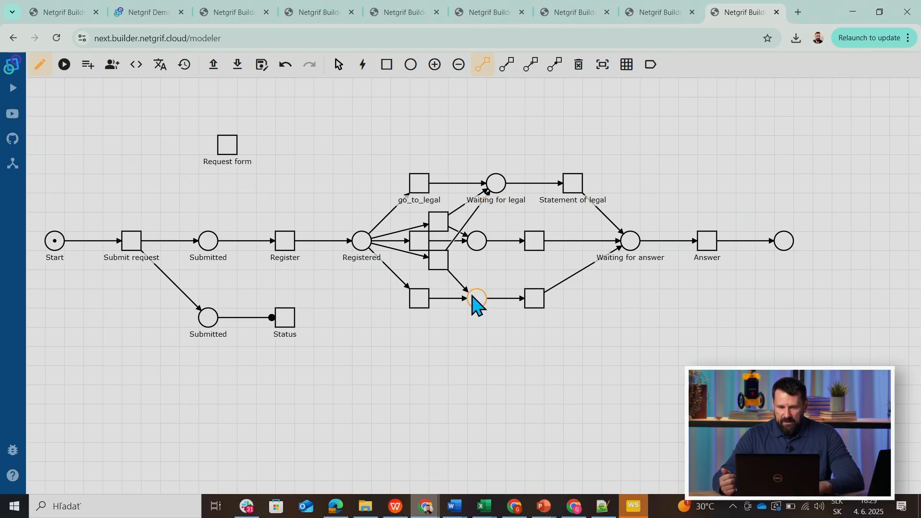
Add another task just above the lower branch and connect it from Registered to the middle and lower branches' places.
click(387, 68)
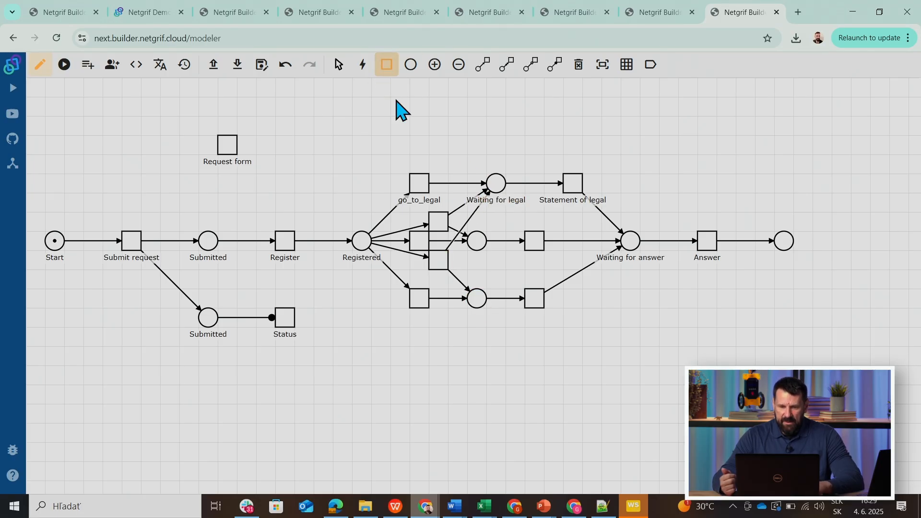
click(483, 64)
click(360, 243)
click(438, 280)
click(438, 281)
click(474, 246)
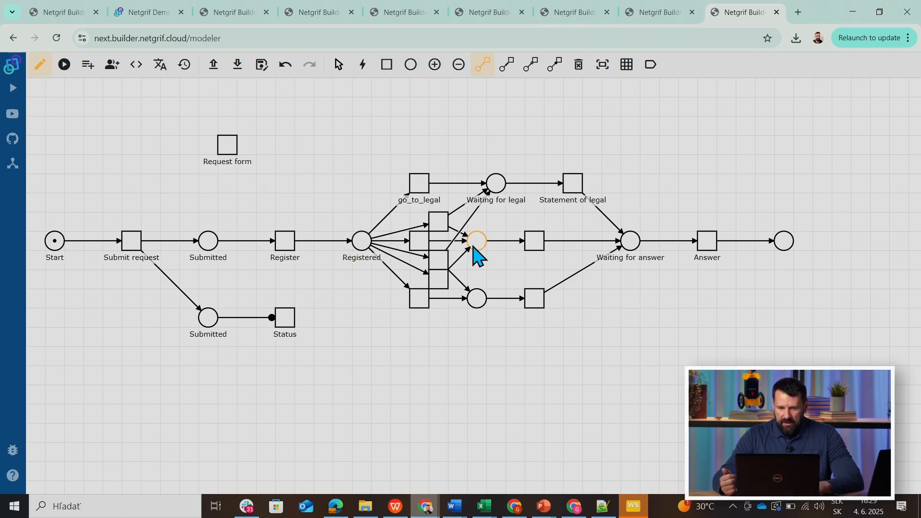
click(437, 286)
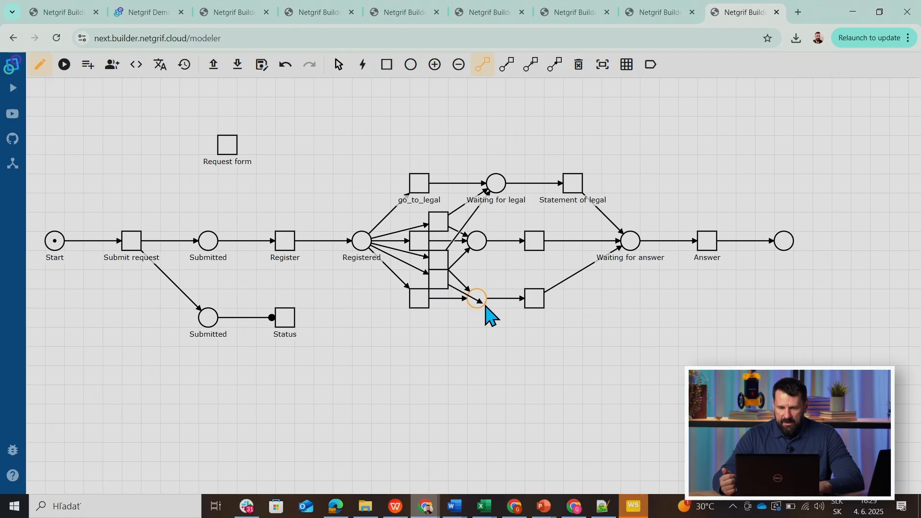
Add a task above go_to_legal and connect it from Registered to Waiting for legal and the middle and lower branches' places.
click(386, 65)
click(482, 67)
click(363, 247)
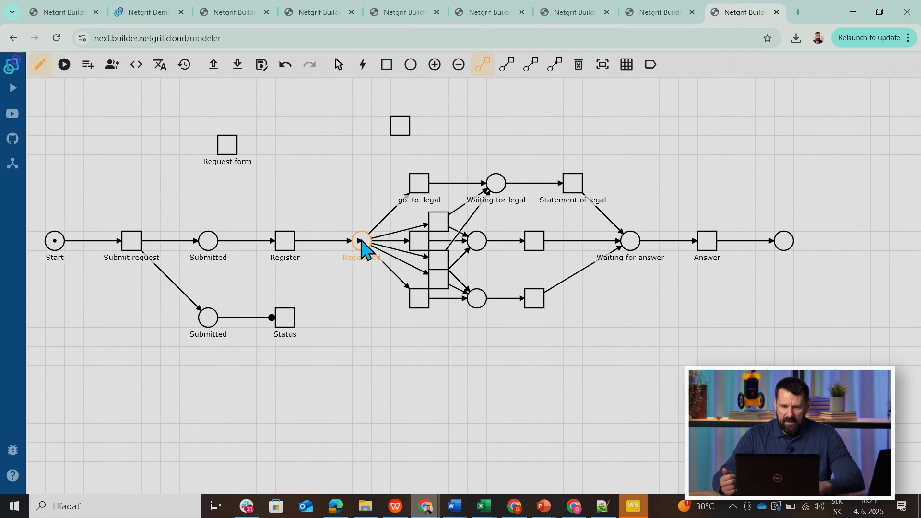
click(404, 128)
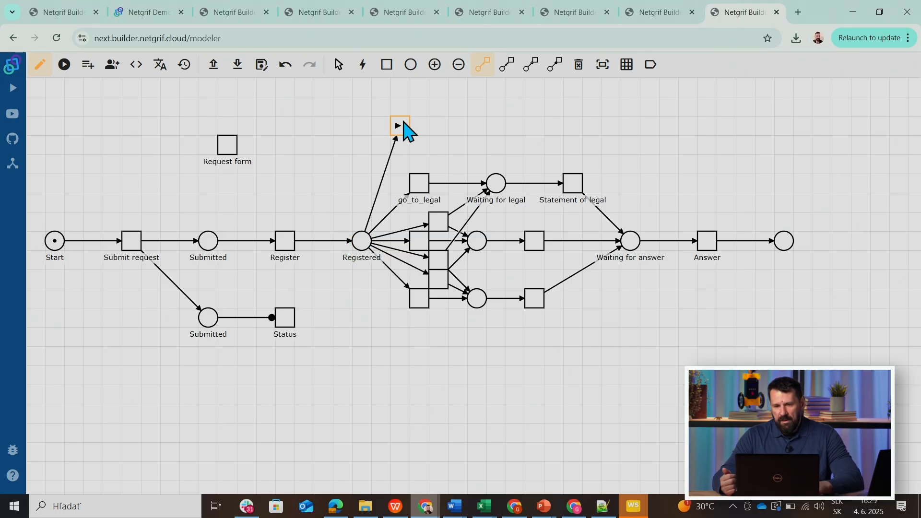
click(406, 129)
click(497, 188)
click(406, 129)
click(478, 243)
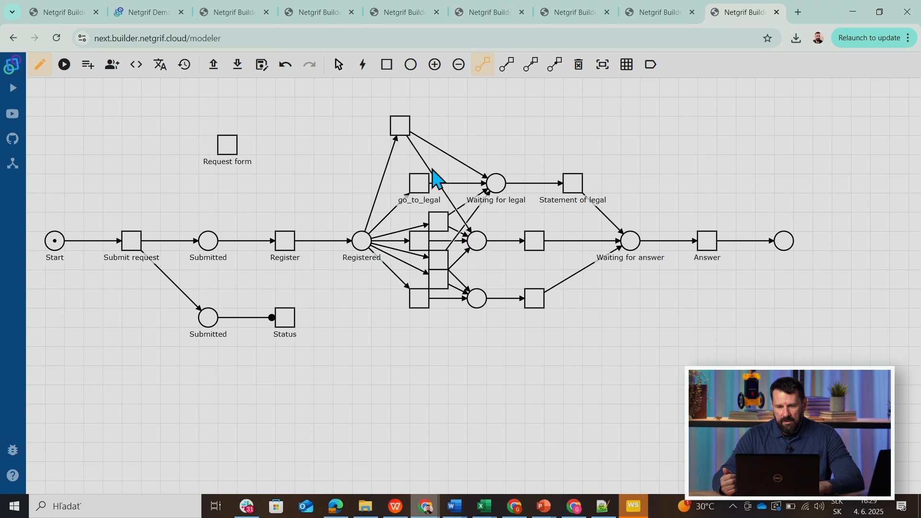
click(403, 127)
click(479, 301)
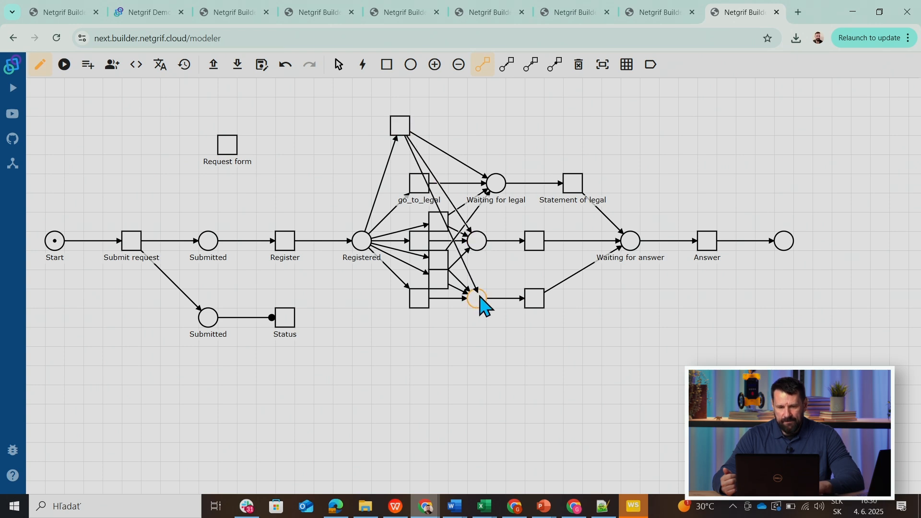
Simulate Submit request, Register and the combined legal-and-middle task, and fire Statement of legal, the middle branch's second task and Answer.
click(65, 66)
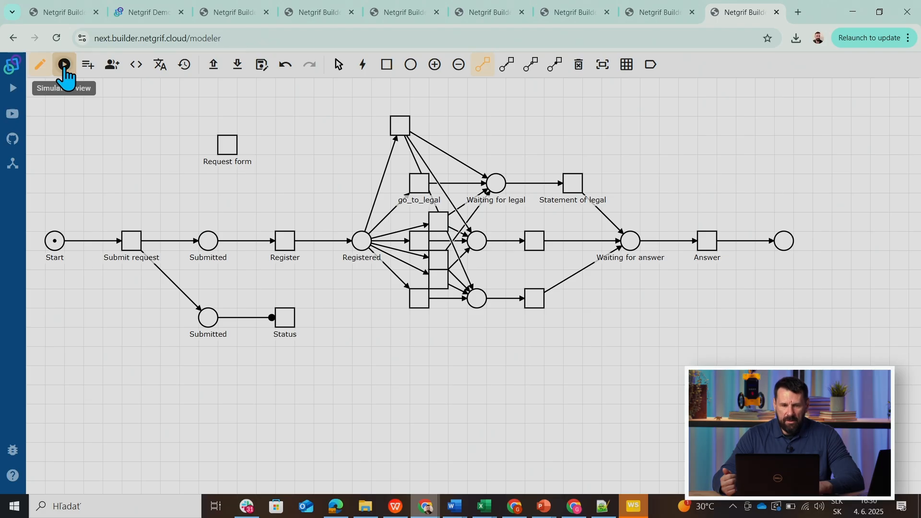
click(132, 245)
click(288, 249)
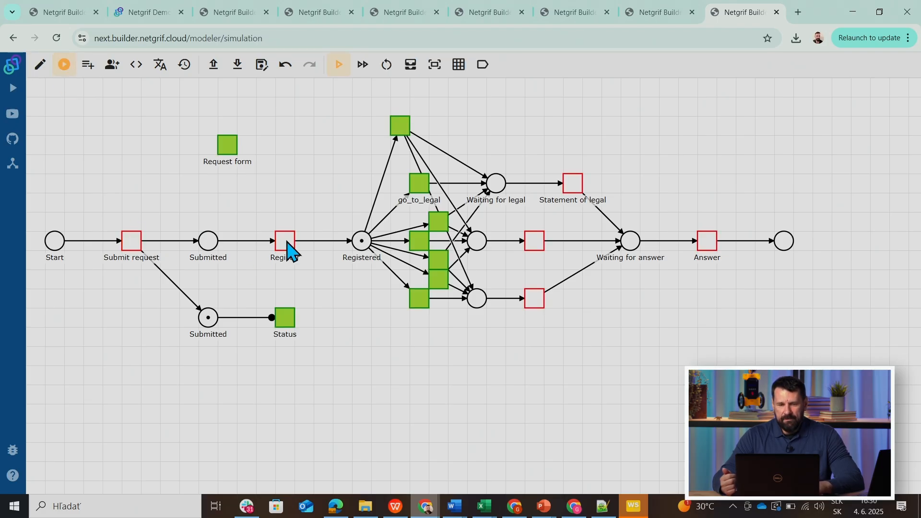
click(439, 224)
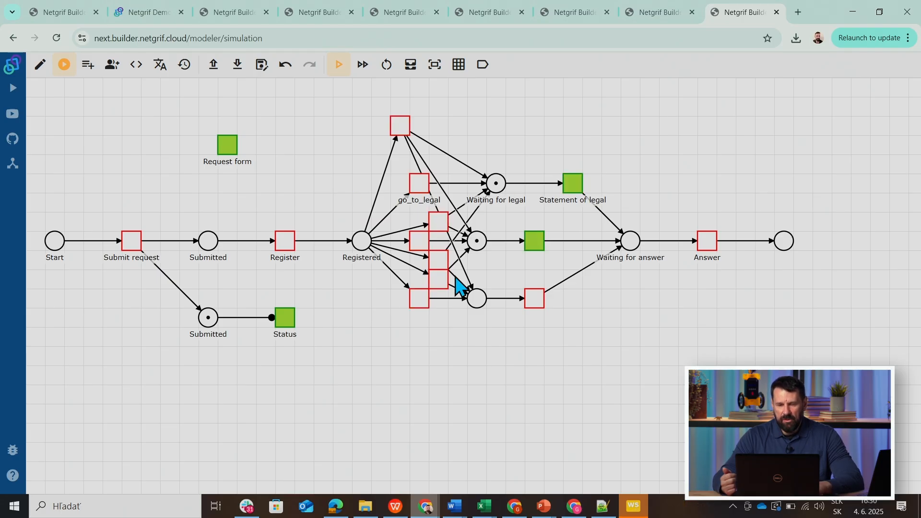
click(575, 187)
click(536, 243)
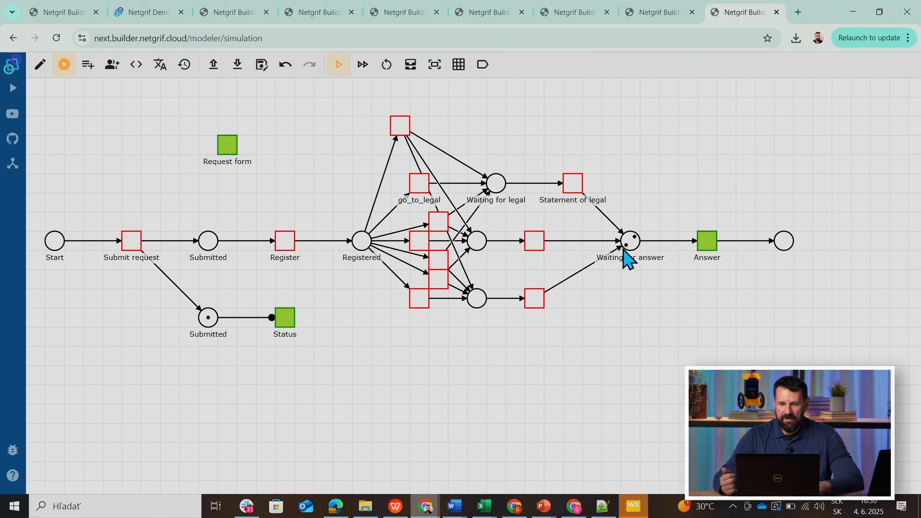
click(708, 244)
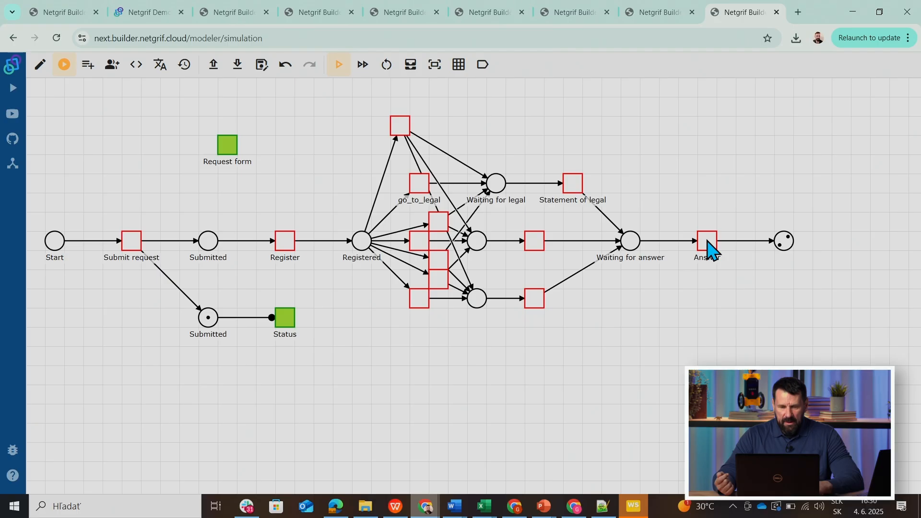
Return to editing, add a task below Statement of legal, and connect it from Waiting for legal and the middle place to Waiting for answer.
click(40, 66)
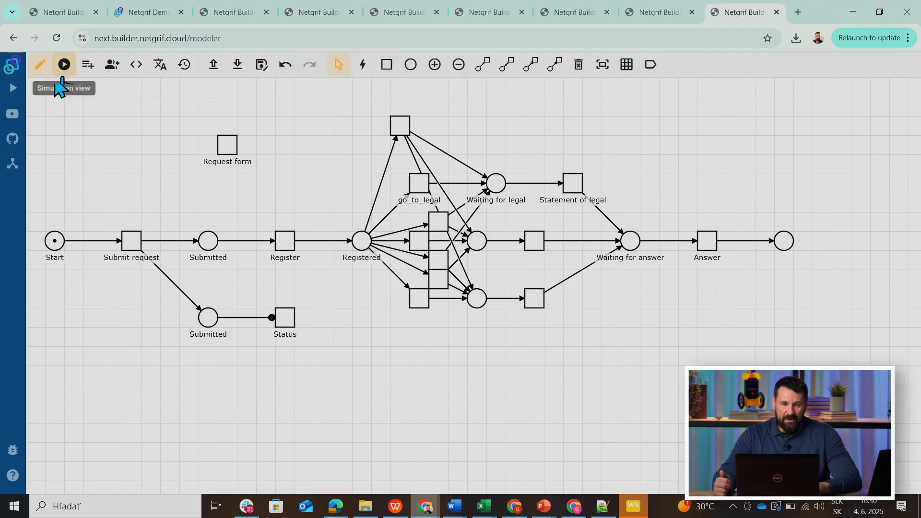
click(386, 66)
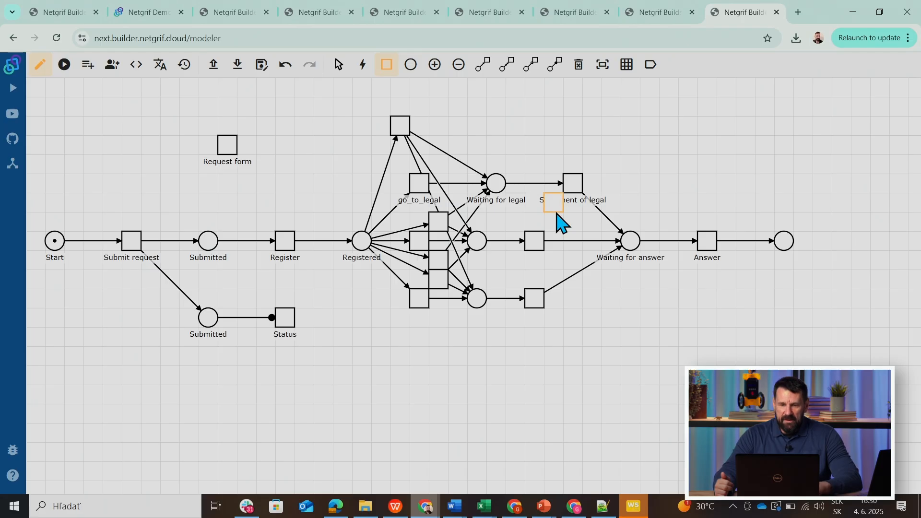
click(557, 216)
click(483, 66)
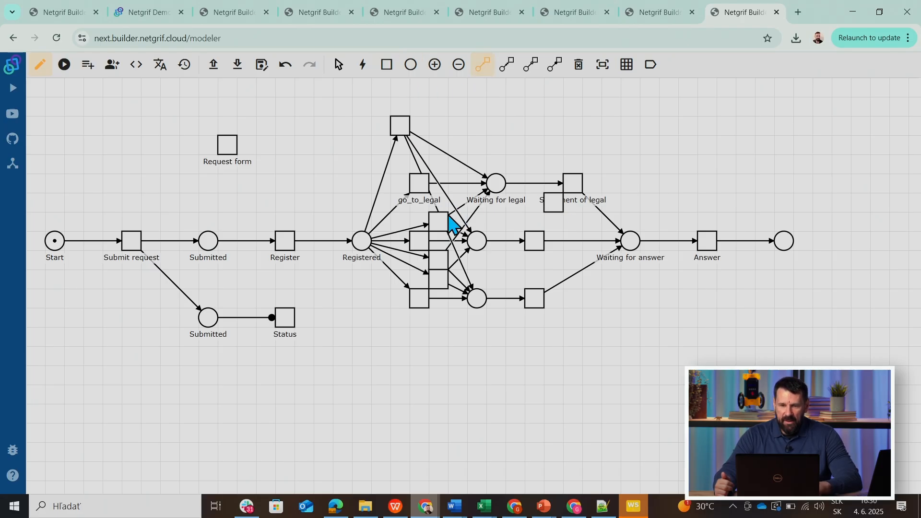
click(497, 190)
click(551, 205)
click(481, 244)
click(557, 207)
click(557, 207)
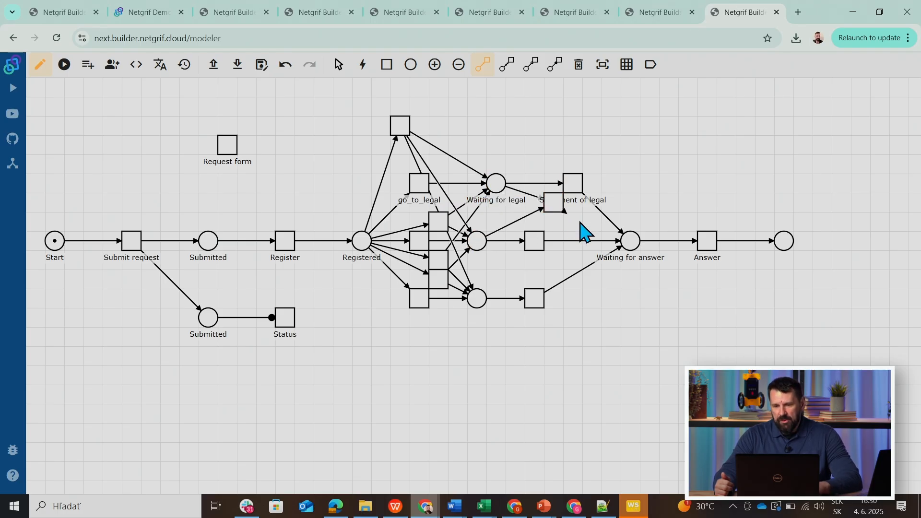
click(628, 243)
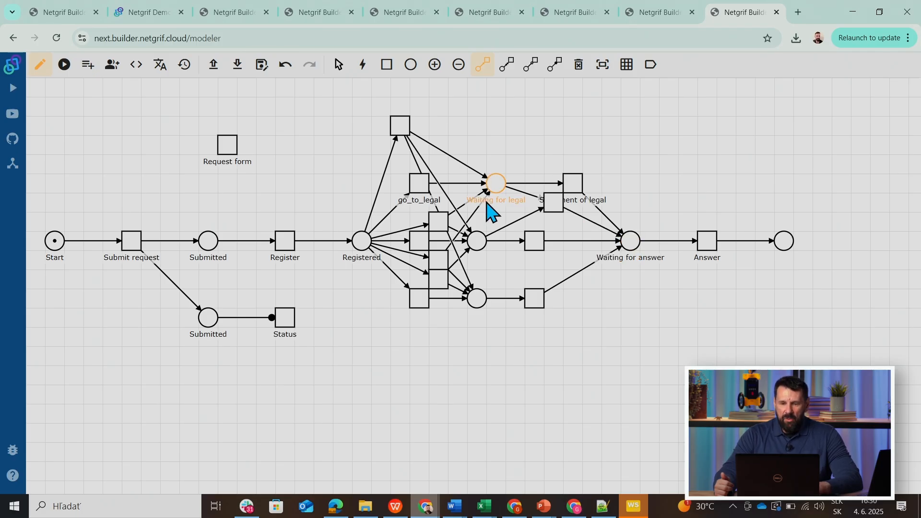
Simulate Submit request, Register and the combined legal-and-middle task to examine which statement tasks are enabled.
click(64, 65)
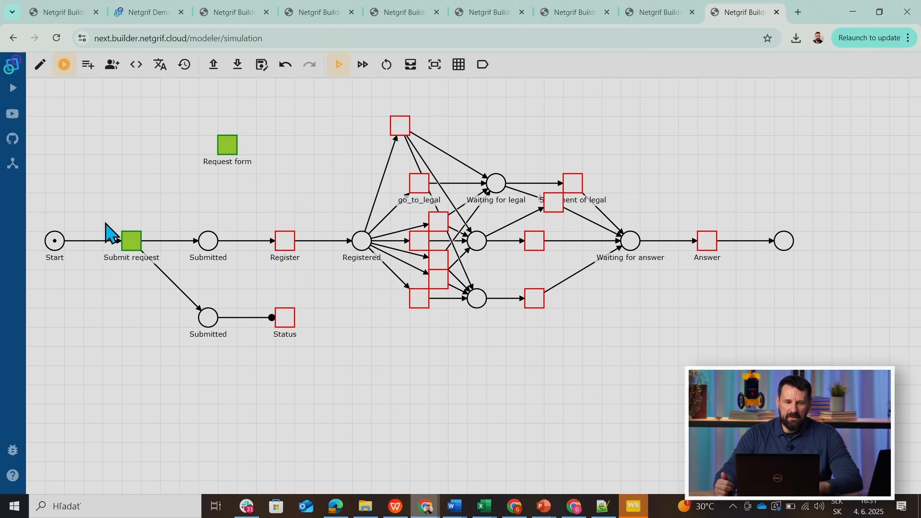
click(133, 243)
click(286, 245)
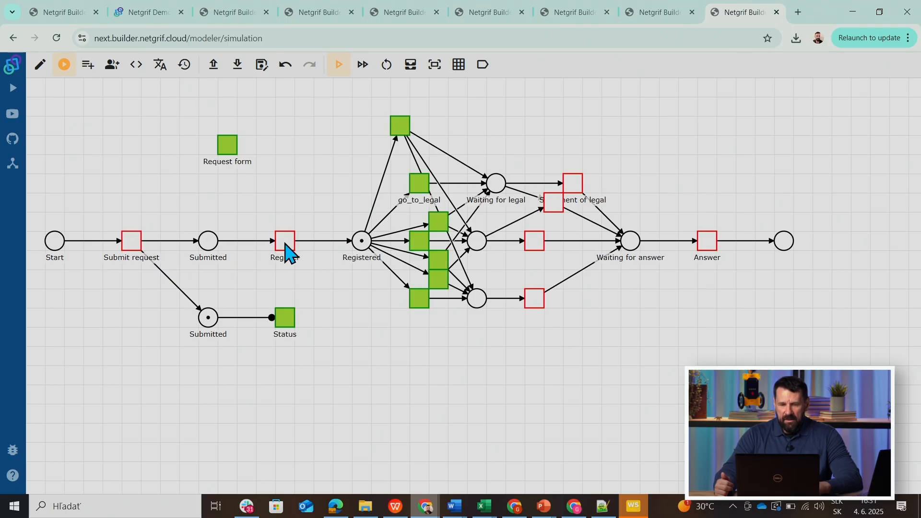
click(435, 230)
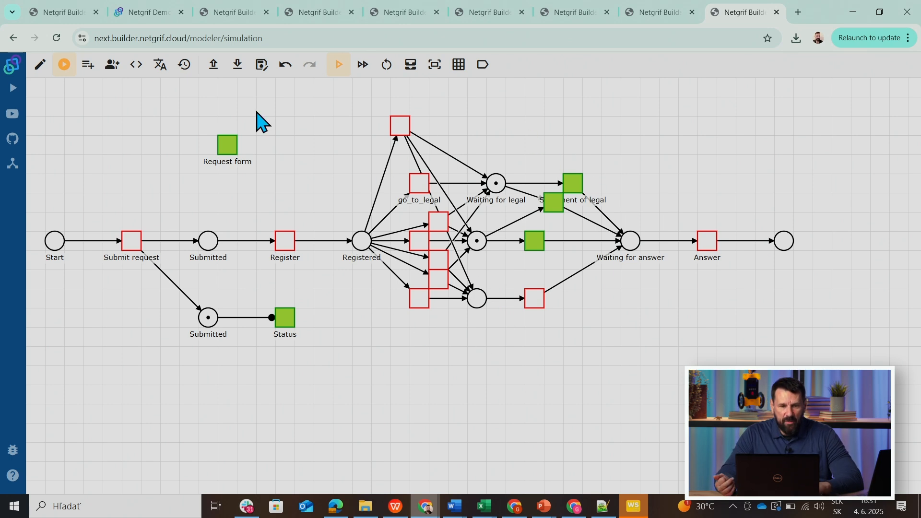
Switch to the model with the go_legal and skip_legal arcs, return to editing, and delete the skip_legal arc.
click(53, 12)
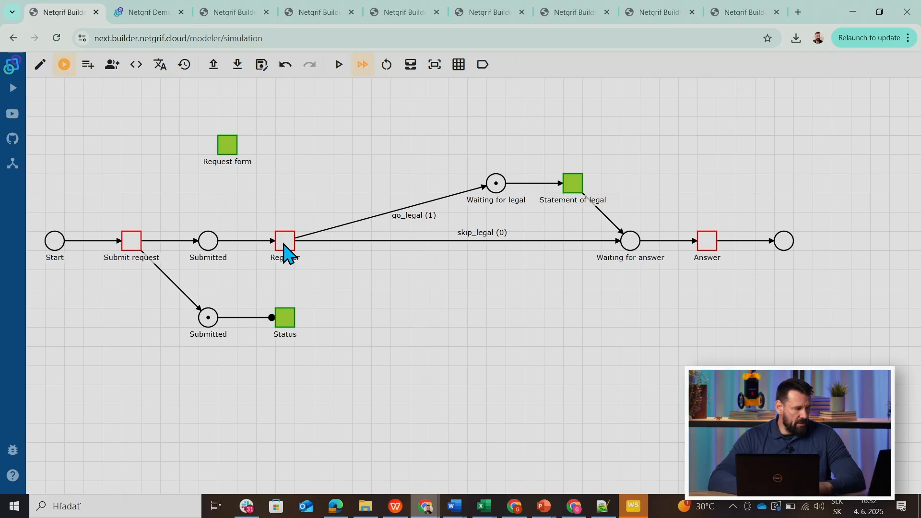
click(393, 241)
click(437, 368)
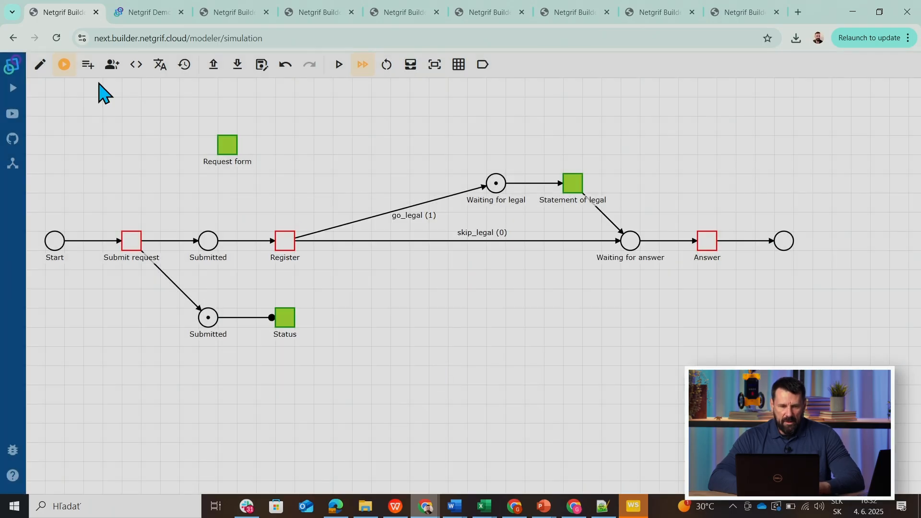
click(40, 66)
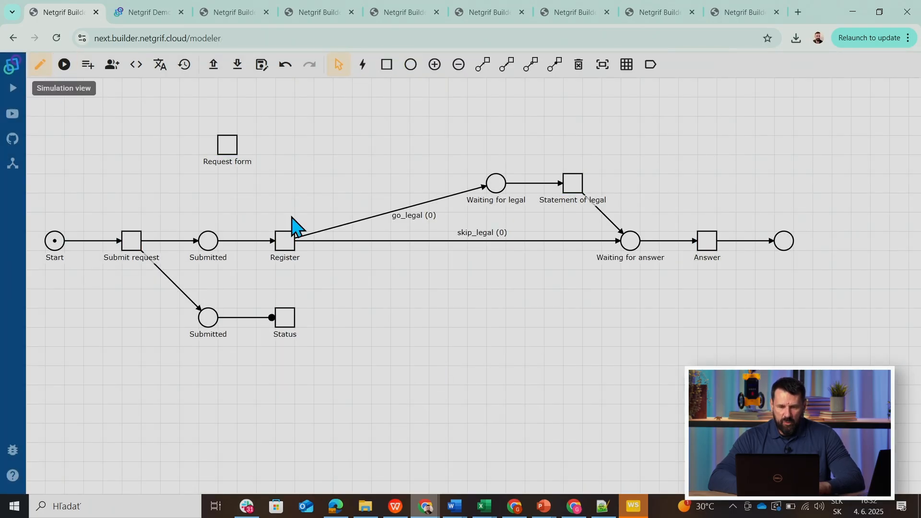
right_click(422, 241)
click(459, 289)
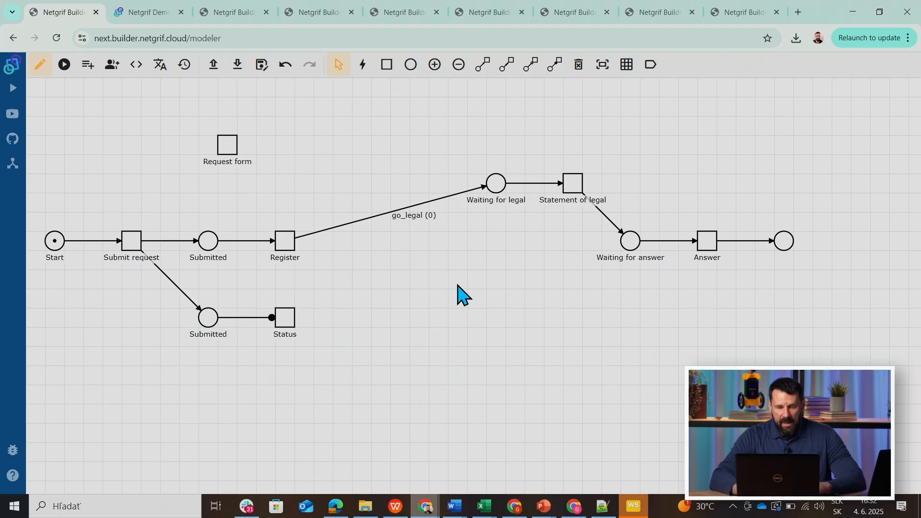
Add two places stacked below Waiting for legal.
click(410, 65)
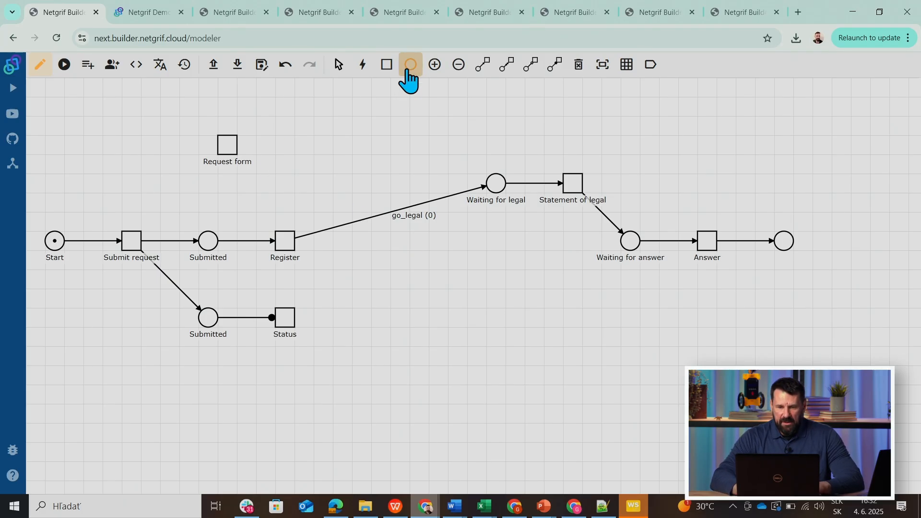
click(496, 244)
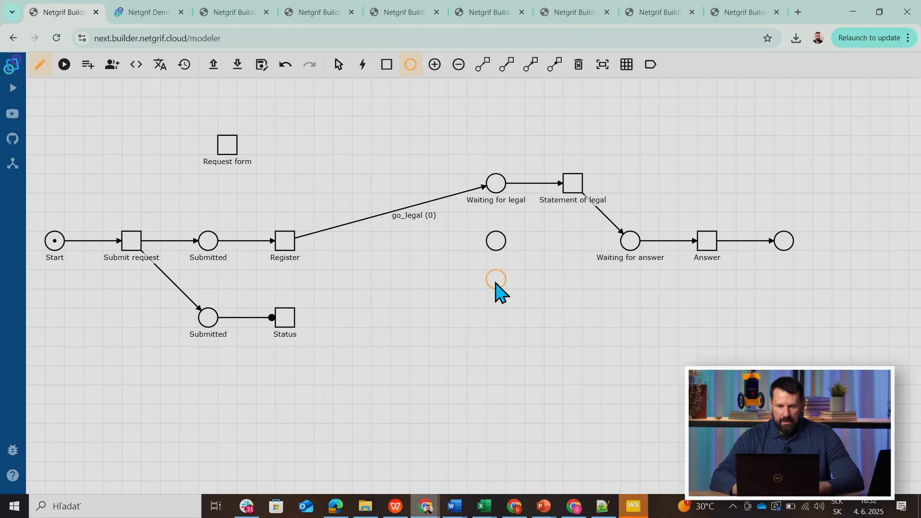
click(495, 282)
Connect Register to each of the two unnamed places below Waiting for legal with arcs.
click(482, 64)
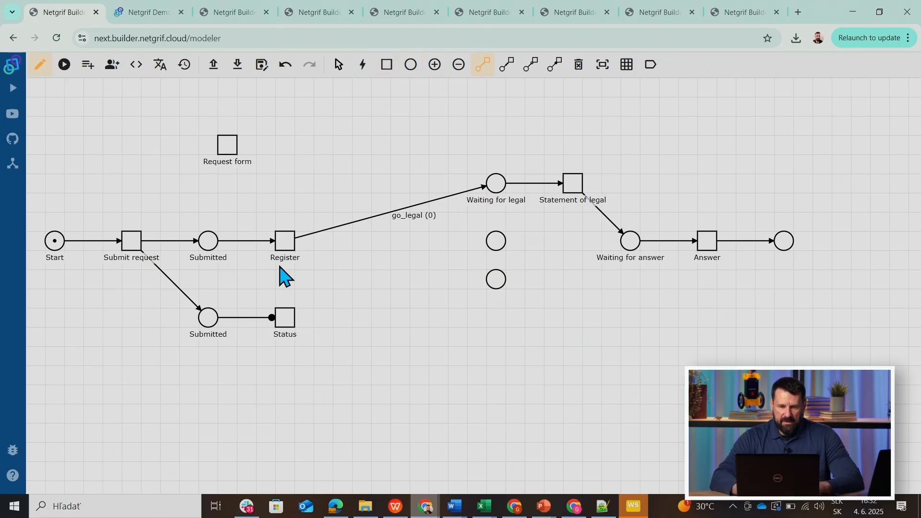
click(297, 247)
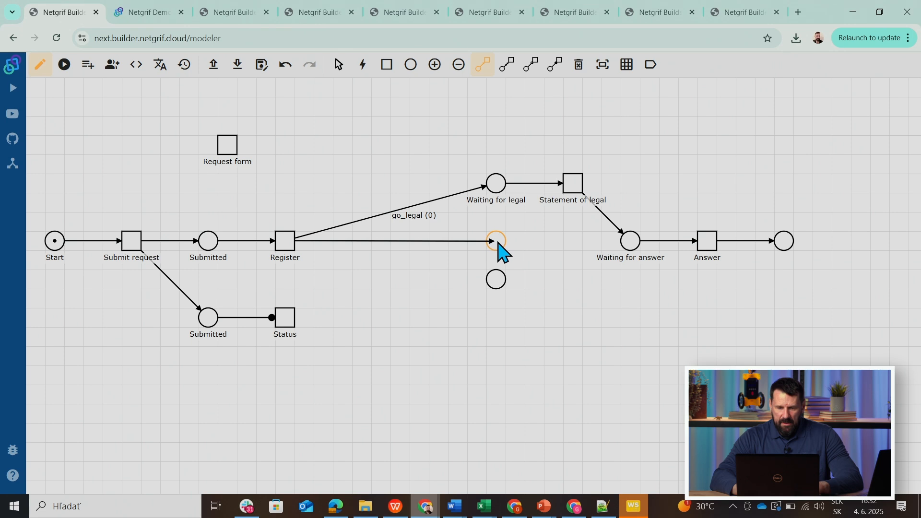
click(498, 249)
click(288, 253)
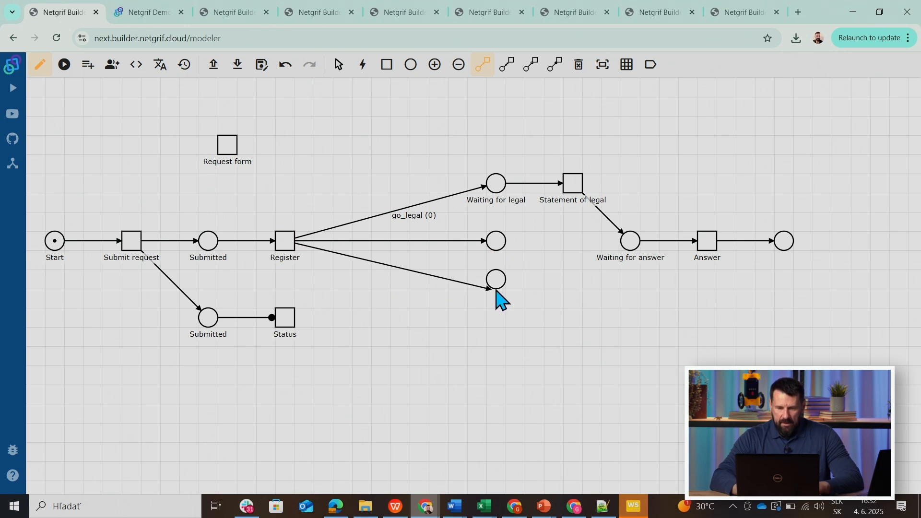
click(499, 287)
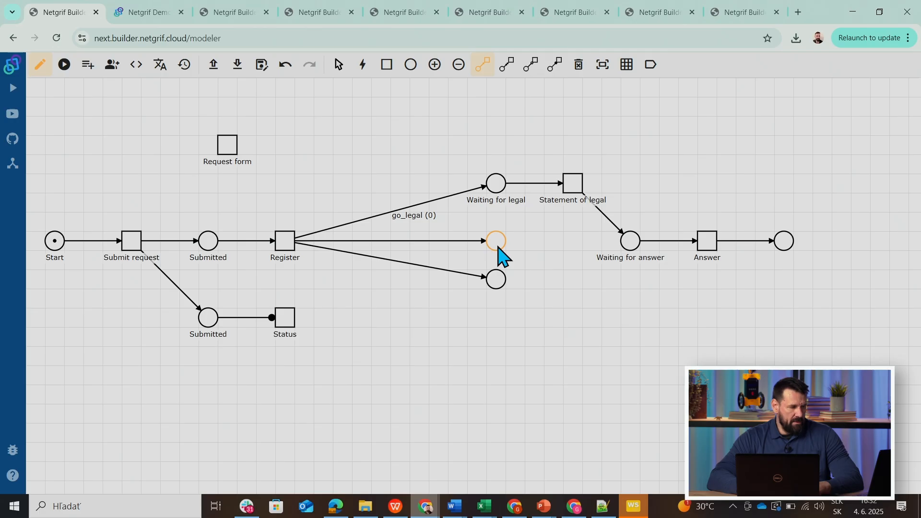
Label the upper unnamed place below Waiting for legal "Waiting for technical".
right_click(499, 249)
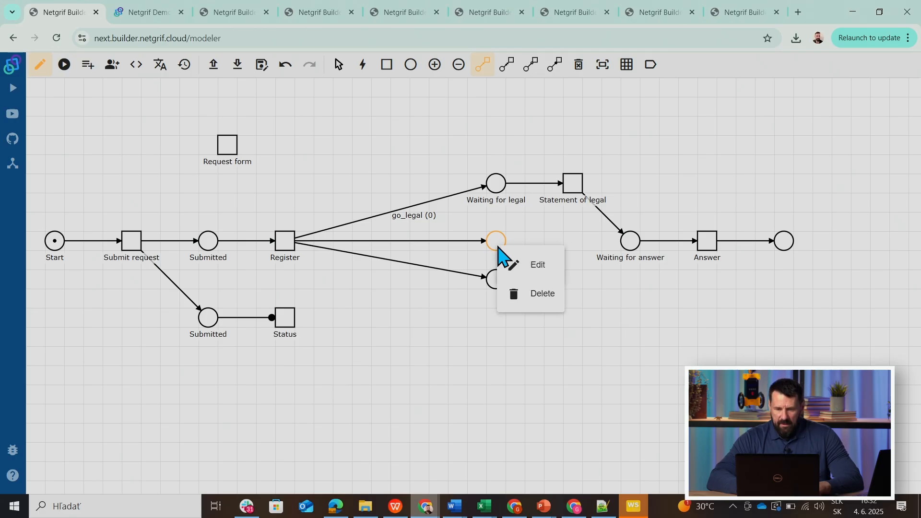
click(528, 264)
click(313, 269)
text(Waiting for technical)
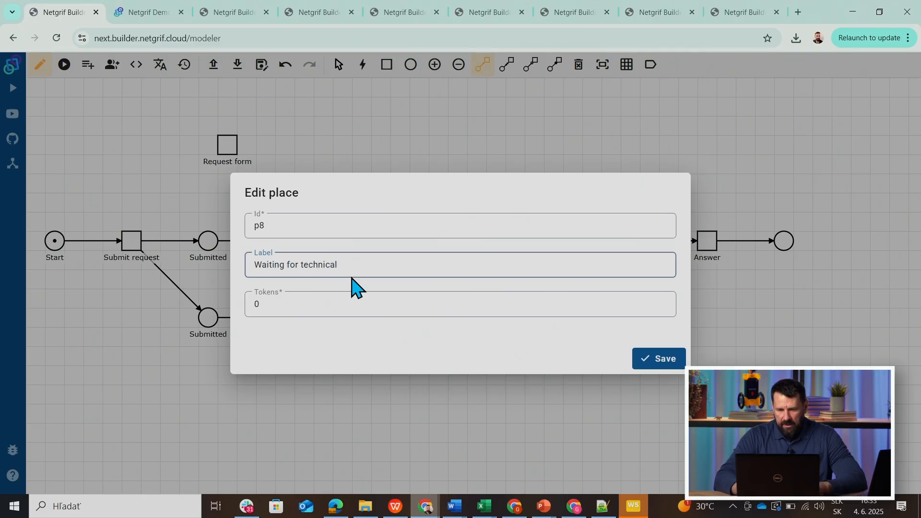
click(650, 363)
Label the unnamed place below Waiting for technical "Waiting for business".
right_click(495, 283)
click(529, 298)
click(414, 264)
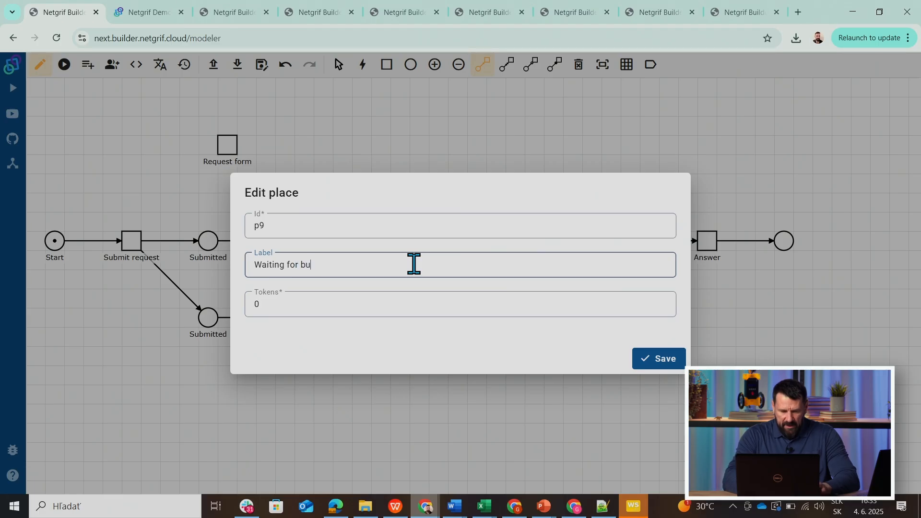
click(655, 363)
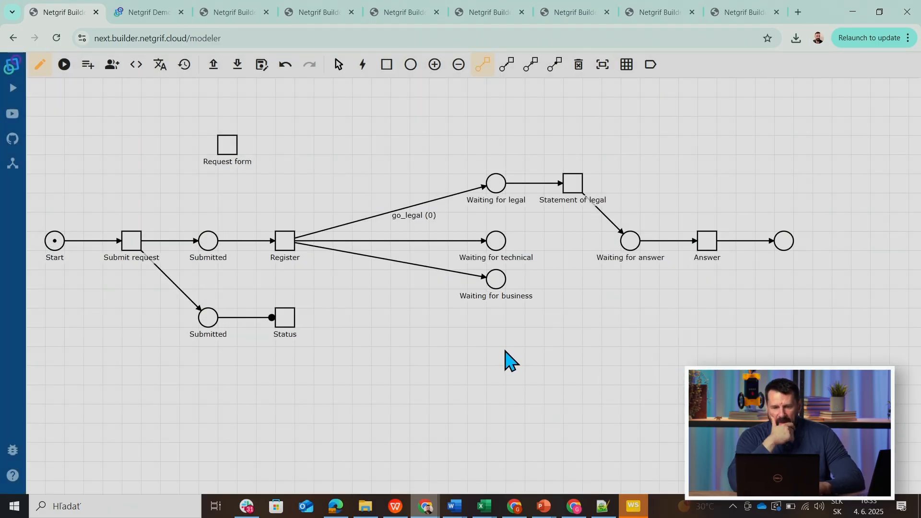
Add two tasks below Statement of legal, one level with Waiting for technical and one level with Waiting for business.
click(375, 66)
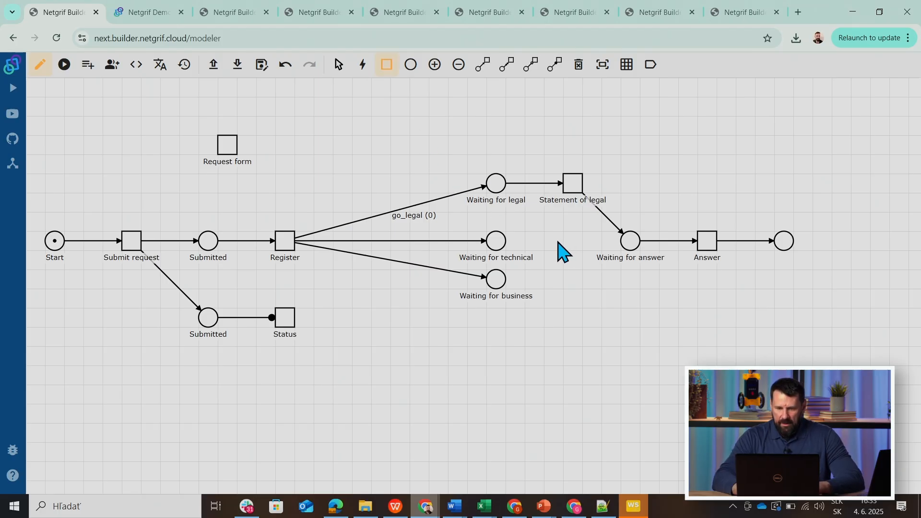
click(574, 243)
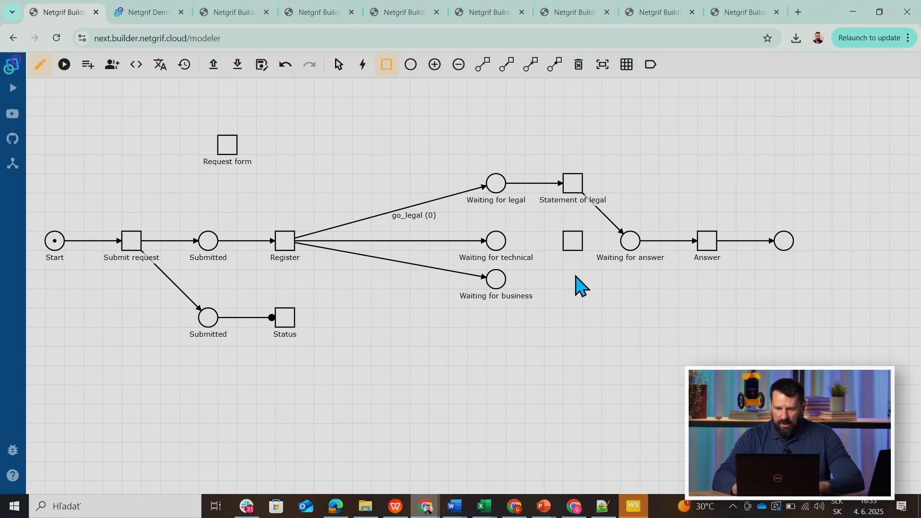
click(574, 281)
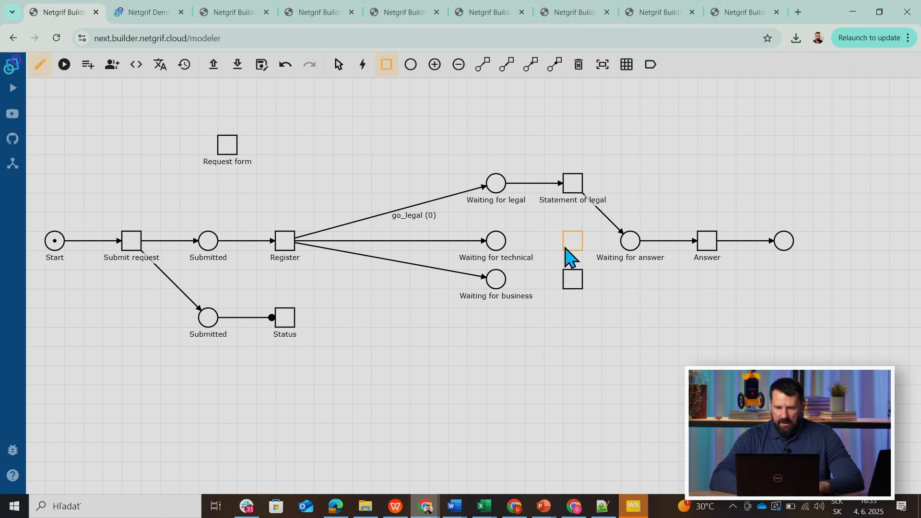
Connect Waiting for technical and Waiting for business each with an arc to the unnamed task beside it.
click(482, 65)
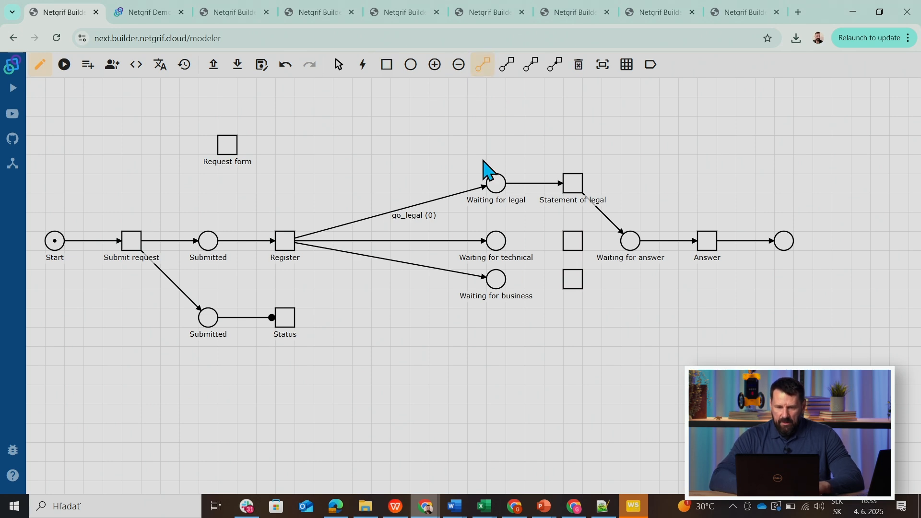
click(498, 242)
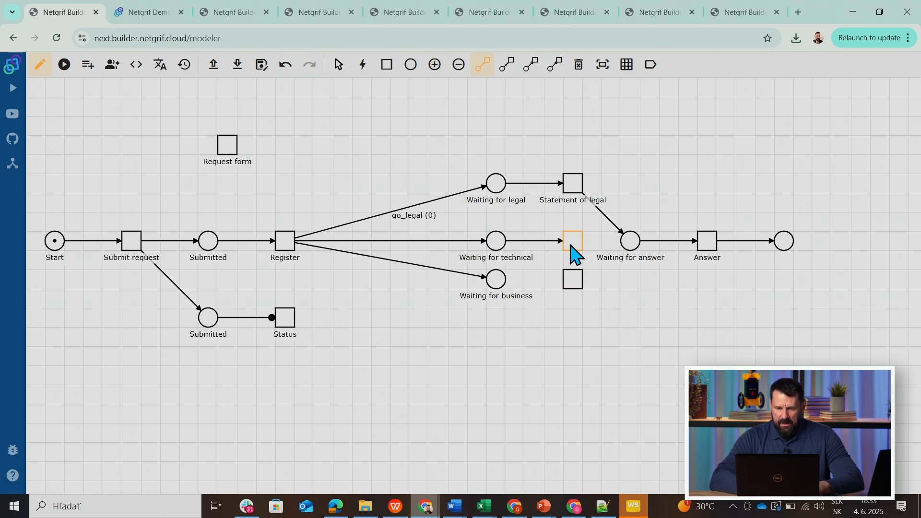
click(497, 281)
click(581, 279)
click(576, 247)
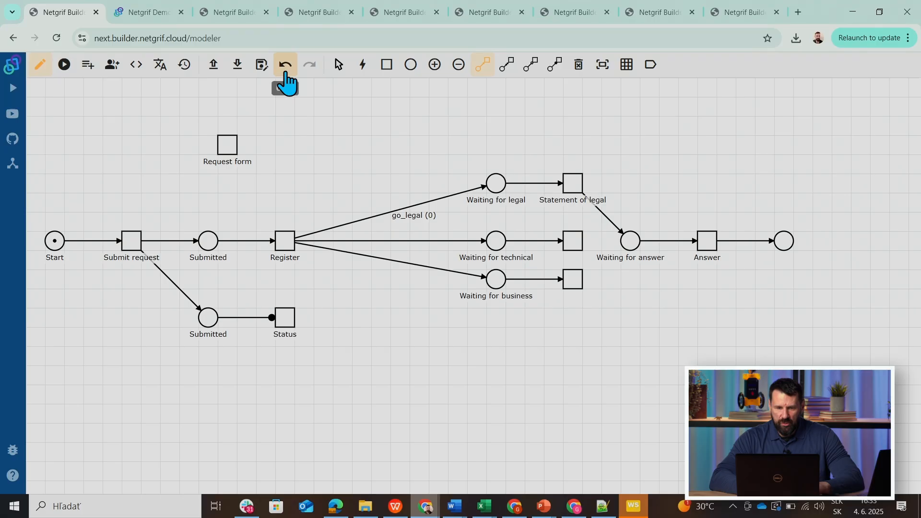
Move Waiting for answer level with Statement of legal and add two places below it, each level with an unnamed task.
click(339, 65)
drag(633, 241, 650, 183)
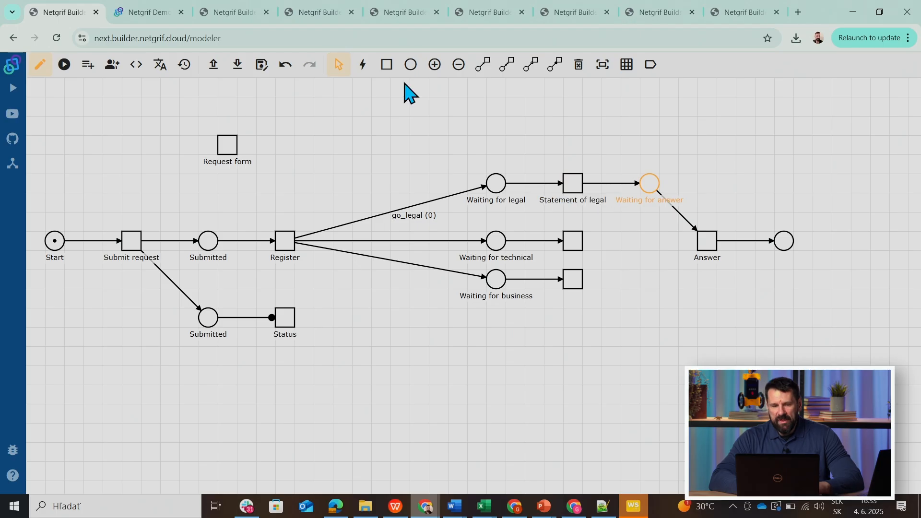
click(410, 65)
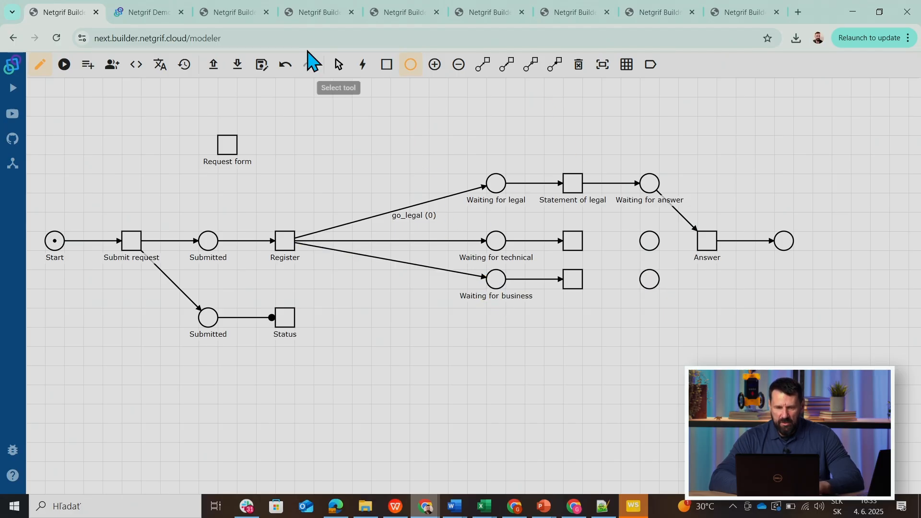
Move Waiting for business and the unnamed task and place in its row down one grid step.
click(336, 67)
mouse_move(498, 284)
mouse_down()
mouse_move(498, 309)
mouse_move(496, 294)
mouse_up()
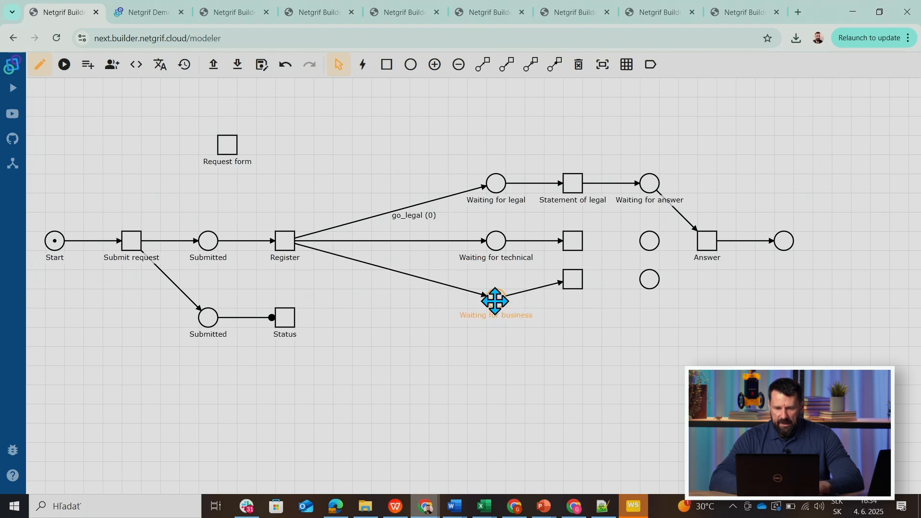
drag(572, 280, 571, 299)
drag(650, 277, 649, 299)
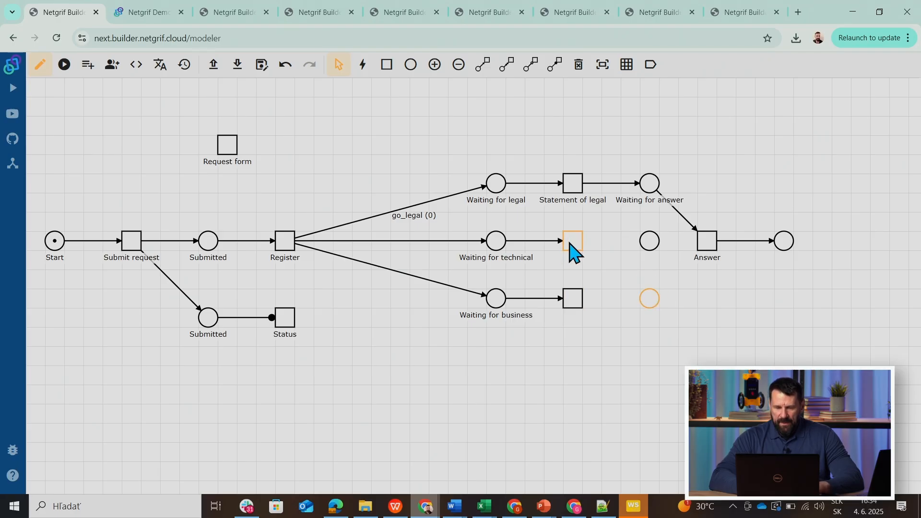
Connect the technical row's unnamed task to the place after it, and that place to Answer, with arcs.
click(484, 66)
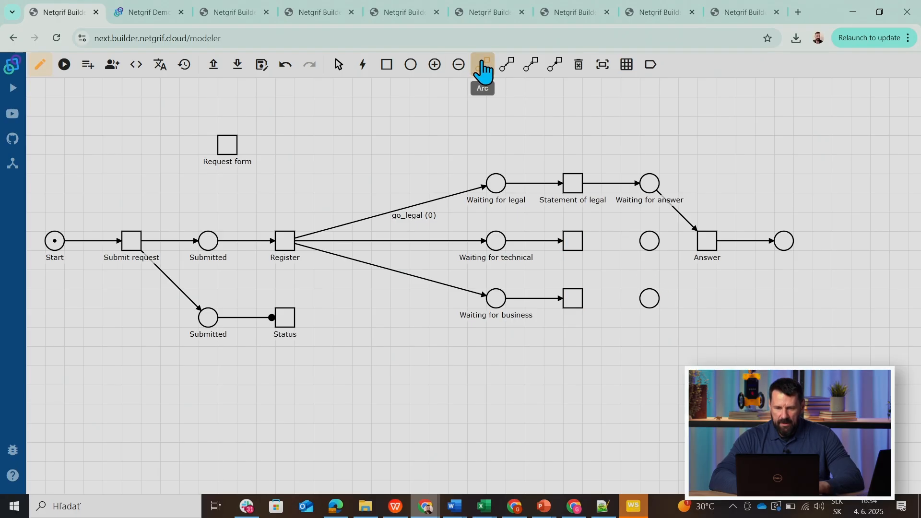
click(572, 242)
click(651, 243)
click(653, 245)
click(708, 241)
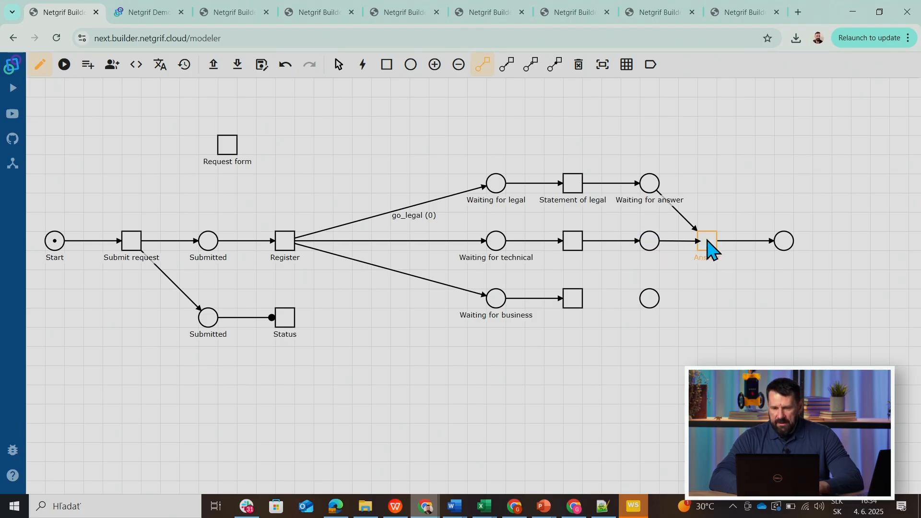
Connect the business row's unnamed task to the place after it, and that place to Answer, with arcs.
click(574, 300)
click(652, 300)
click(655, 298)
click(707, 248)
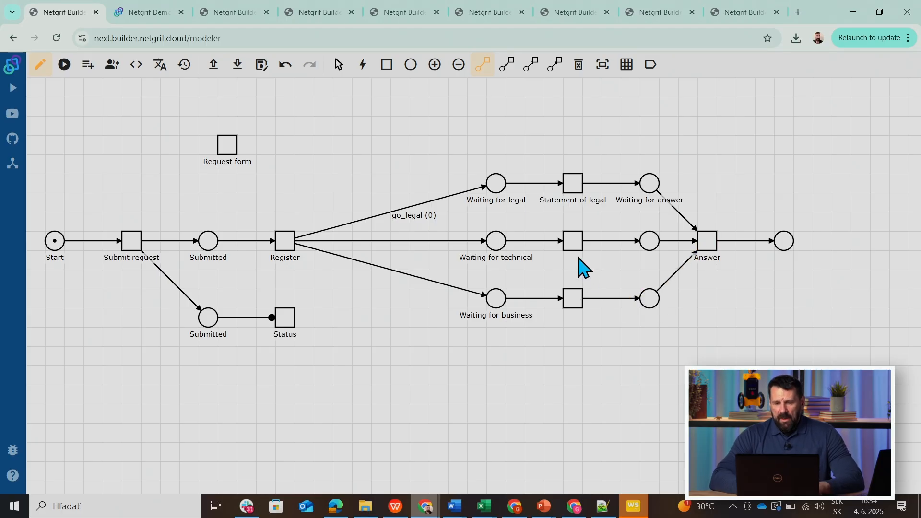
Label the task after Waiting for technical "Statement of technical".
right_click(576, 245)
click(600, 265)
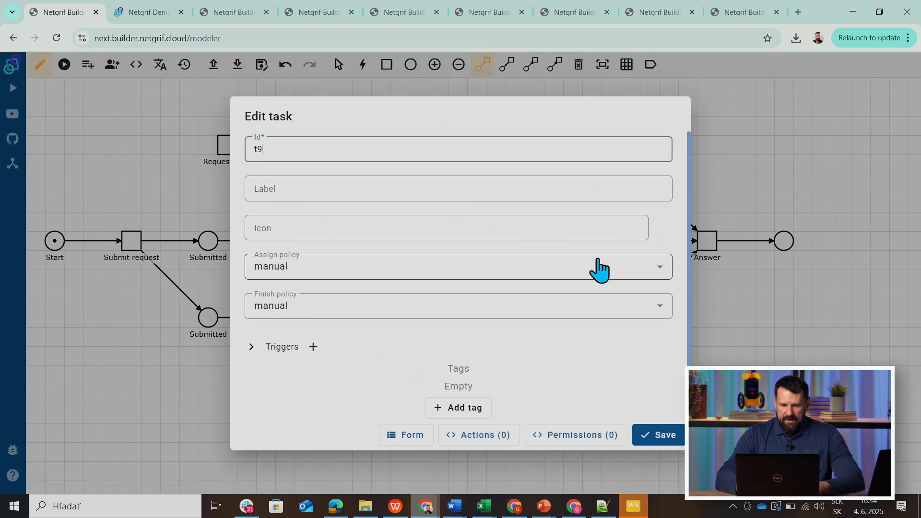
click(297, 189)
text(Statement of t)
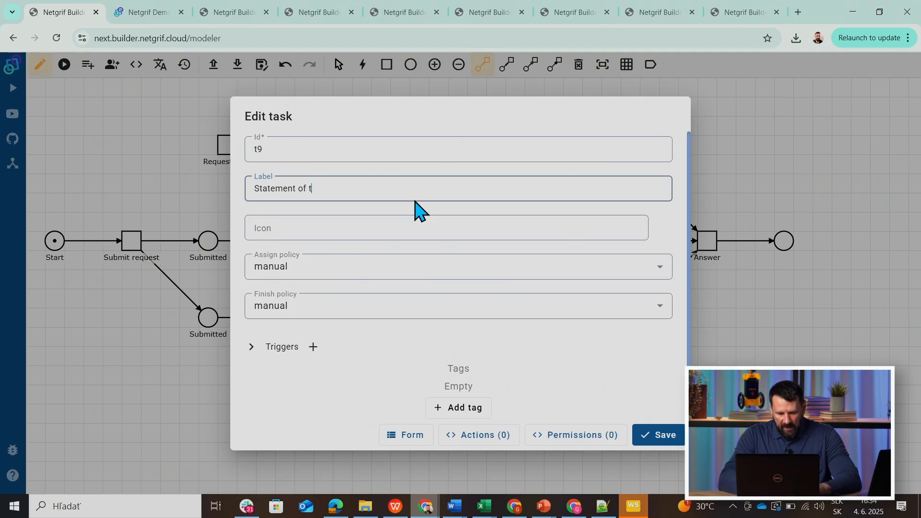
text(echnical)
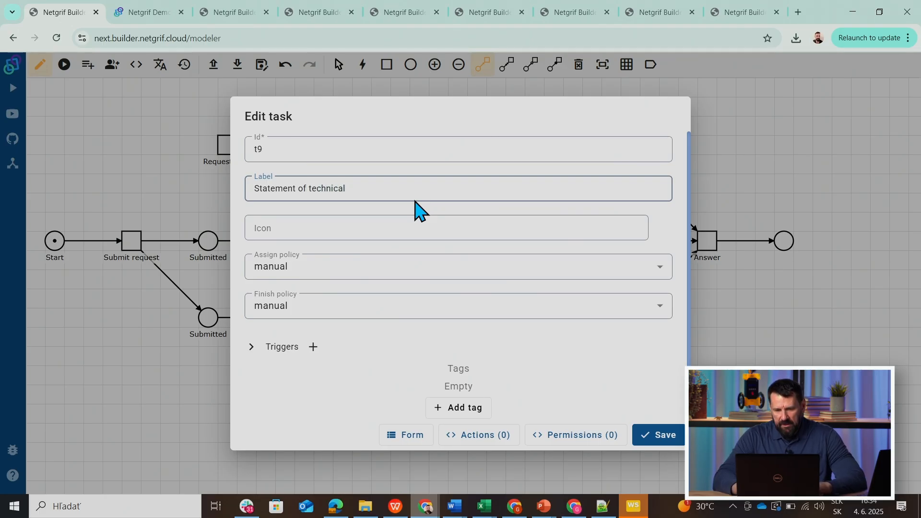
click(652, 436)
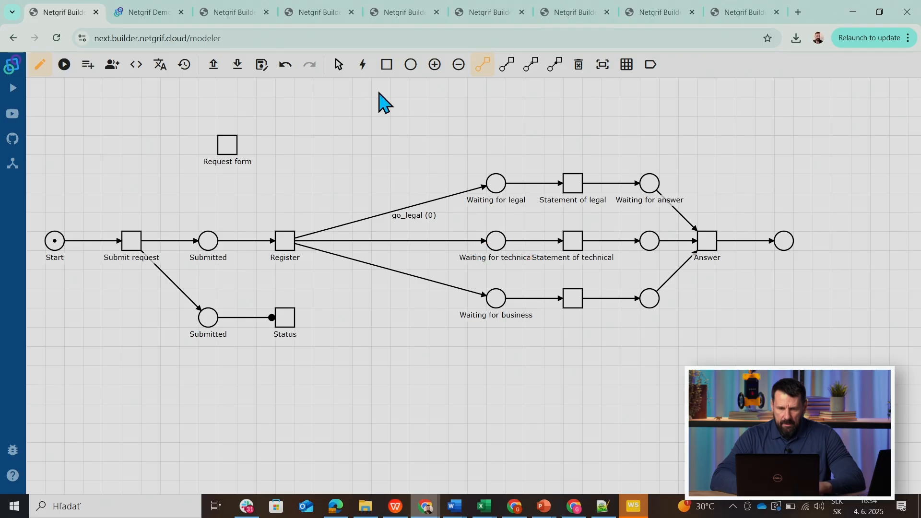
Shift Waiting for legal, Waiting for technical and Waiting for business two grid steps toward Register, keeping them vertically aligned.
click(338, 64)
drag(497, 242, 477, 240)
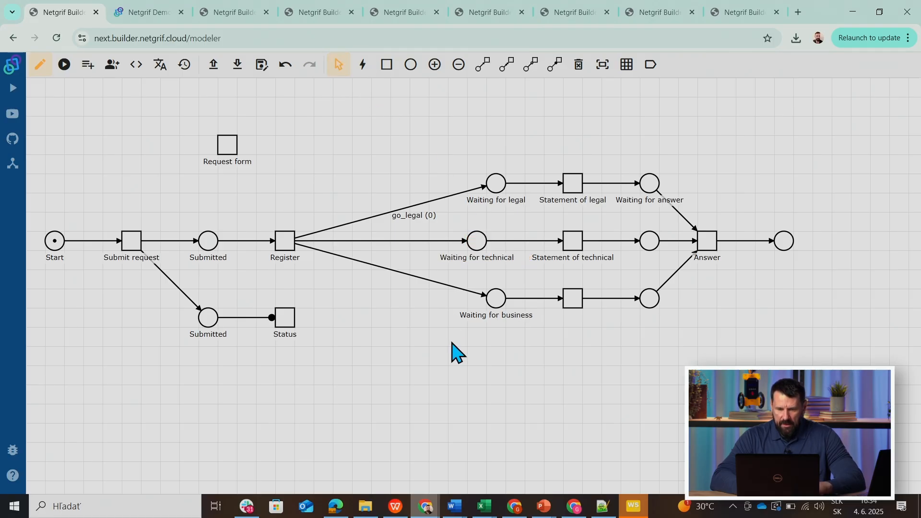
drag(497, 299, 476, 299)
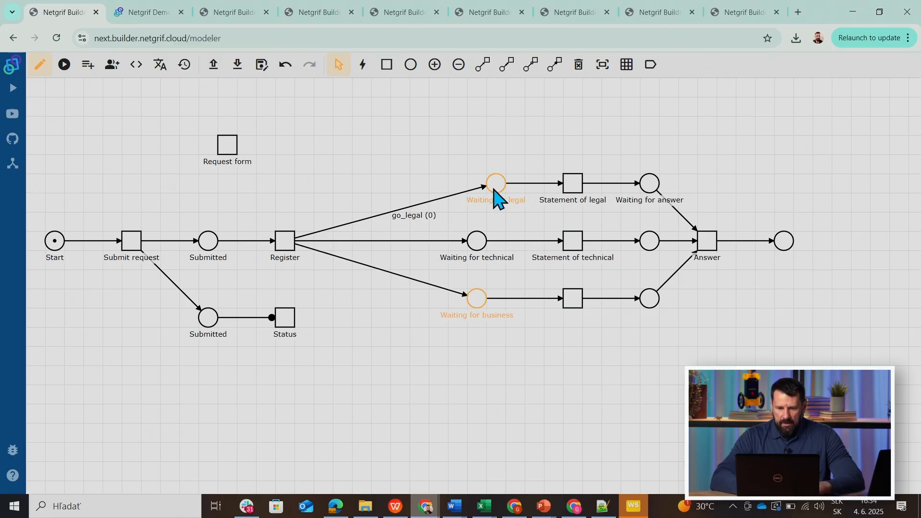
drag(494, 188, 457, 185)
drag(473, 244, 457, 241)
drag(476, 298, 458, 298)
Label the task after Waiting for business "Statement of business".
right_click(575, 302)
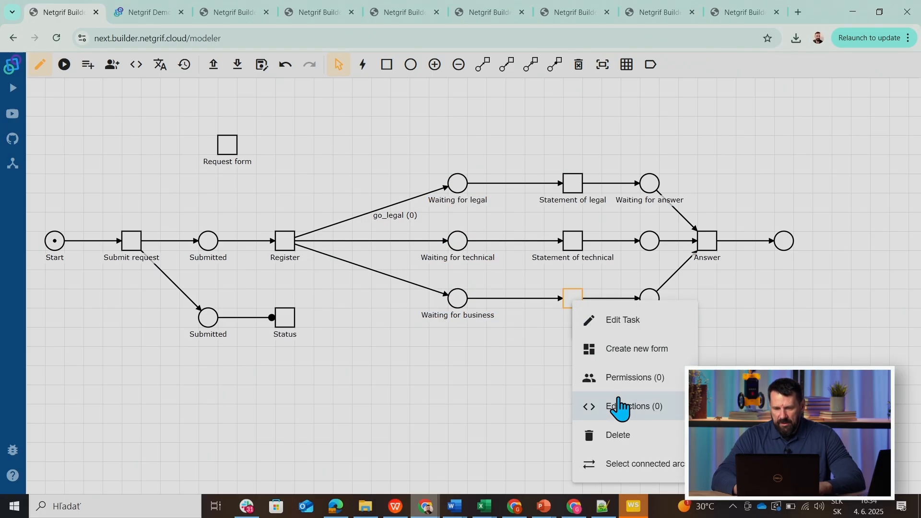
click(617, 326)
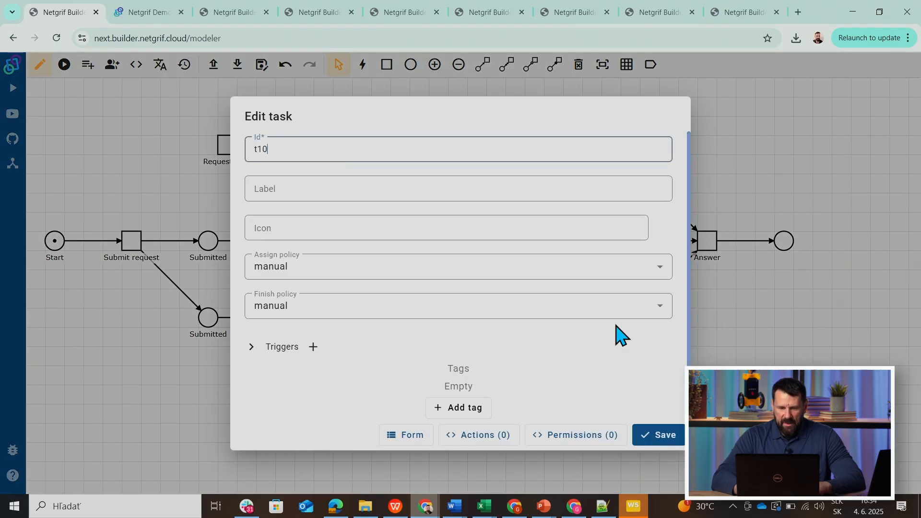
click(354, 190)
text(Statement of)
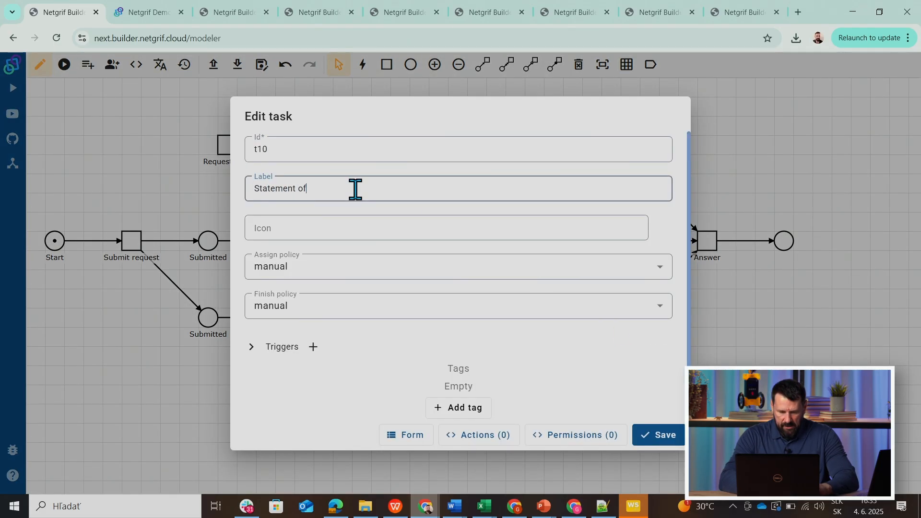
text( business)
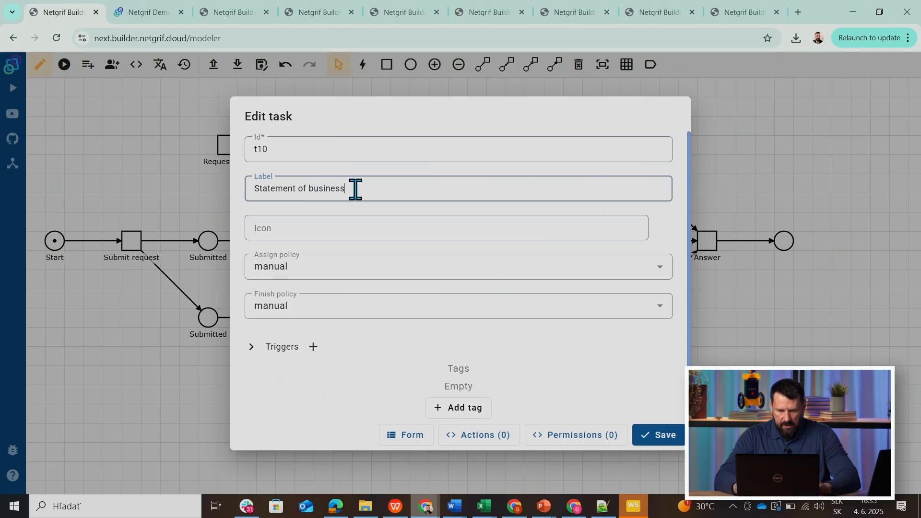
click(662, 440)
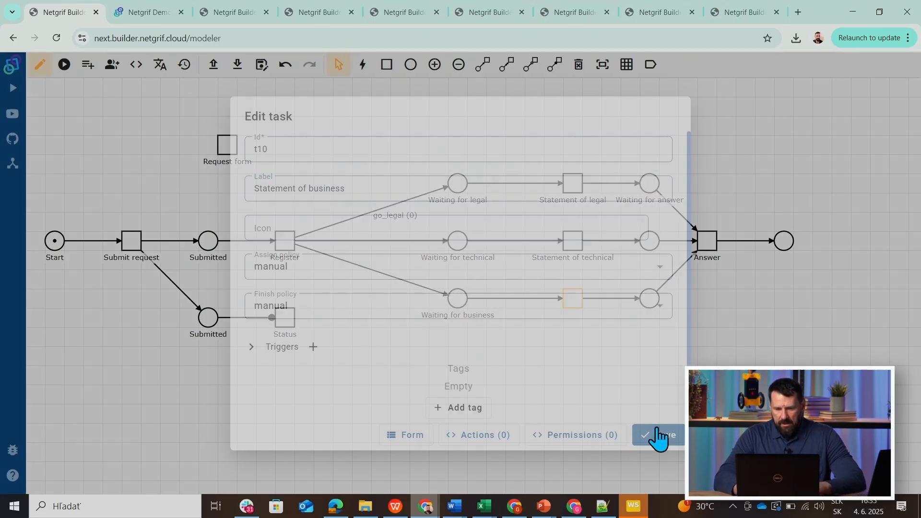
click(647, 296)
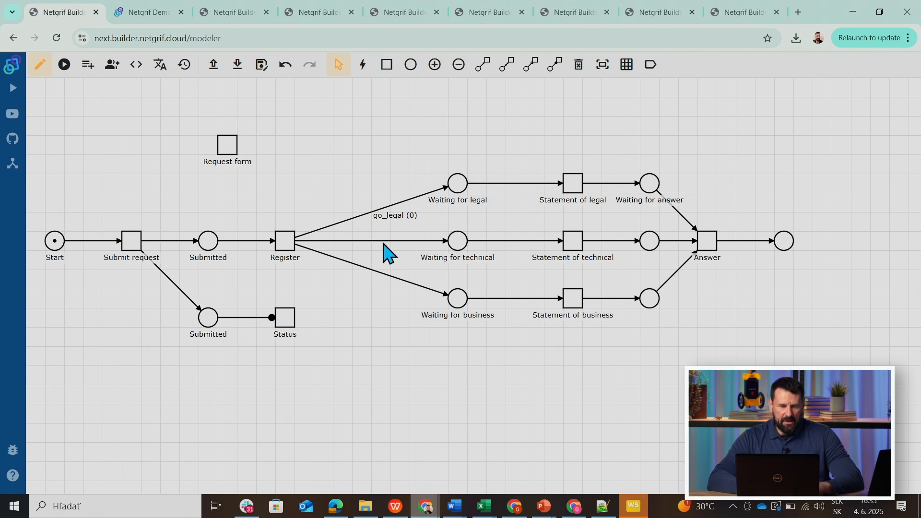
Refactor the id of the skip_legal data field to go_tecnical.
click(89, 65)
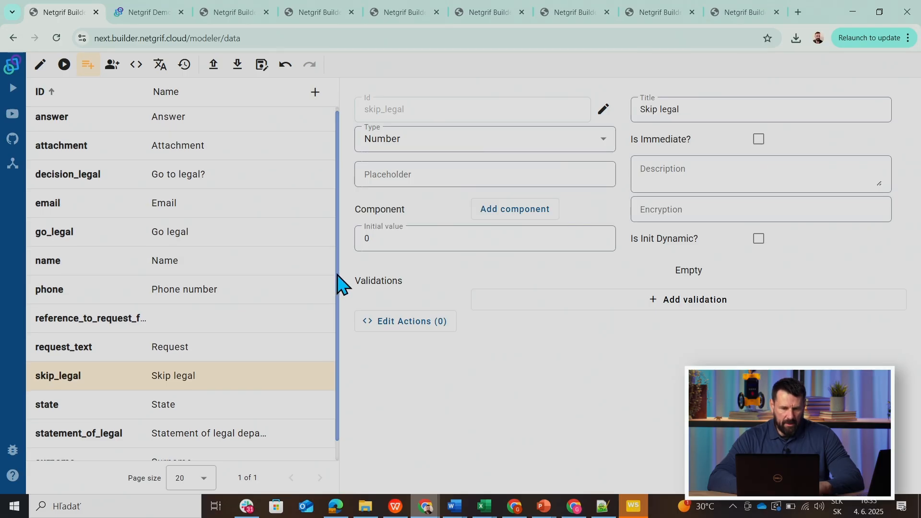
scroll(342, 307, down, 1)
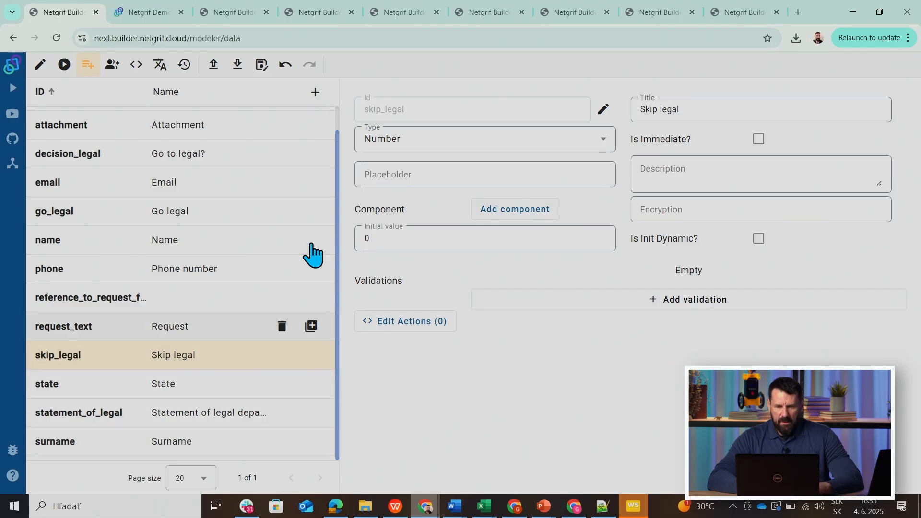
click(603, 110)
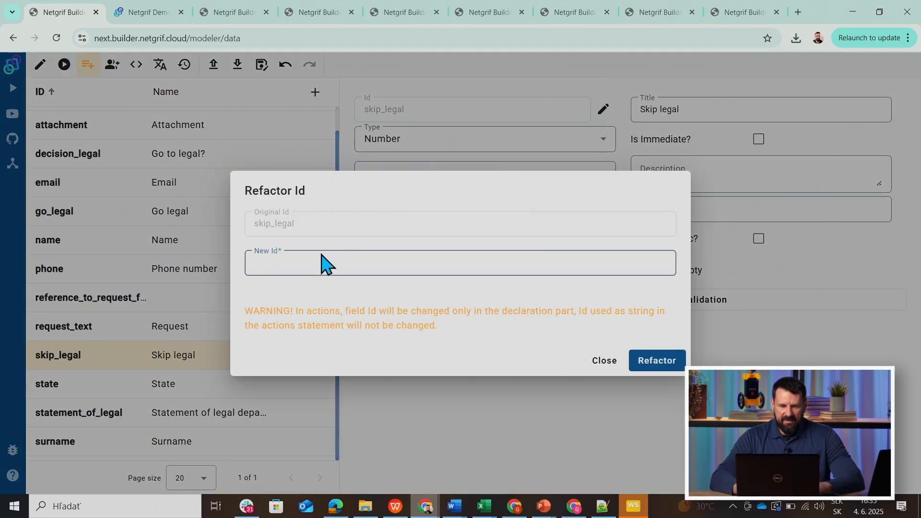
text(go_te)
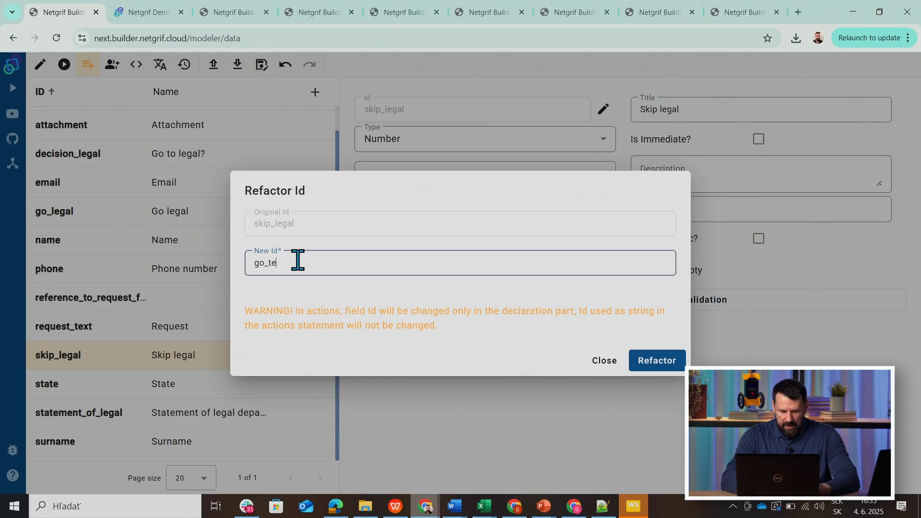
text(cnical)
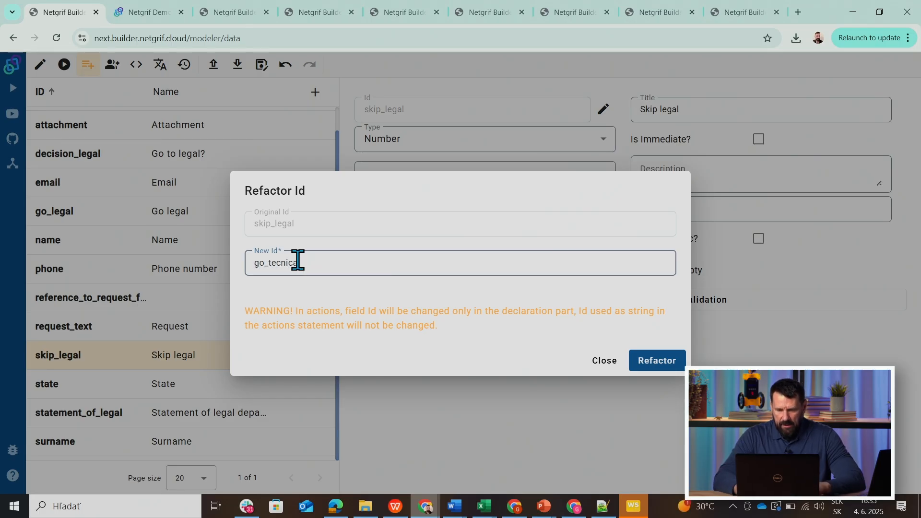
click(655, 361)
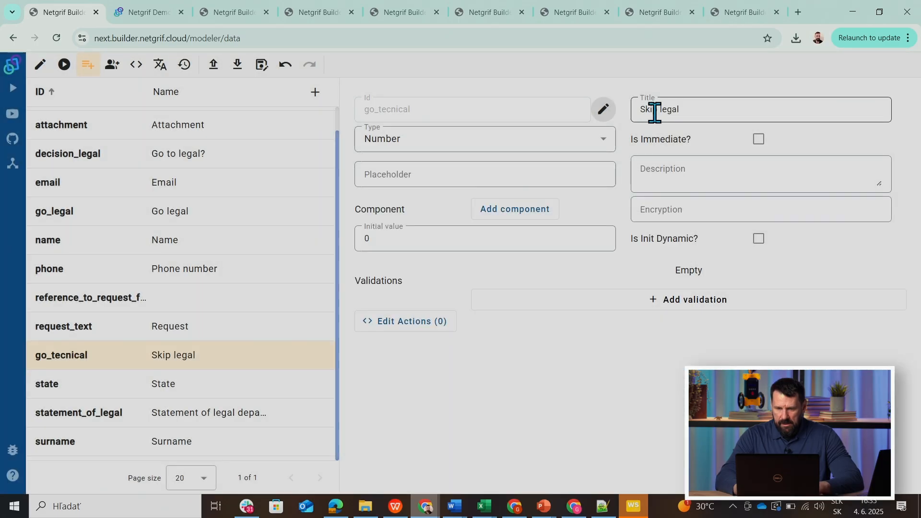
Change the title of the go_tecnical data field to "Go technical".
click(654, 110)
key(BackSpace)
text(Go technical)
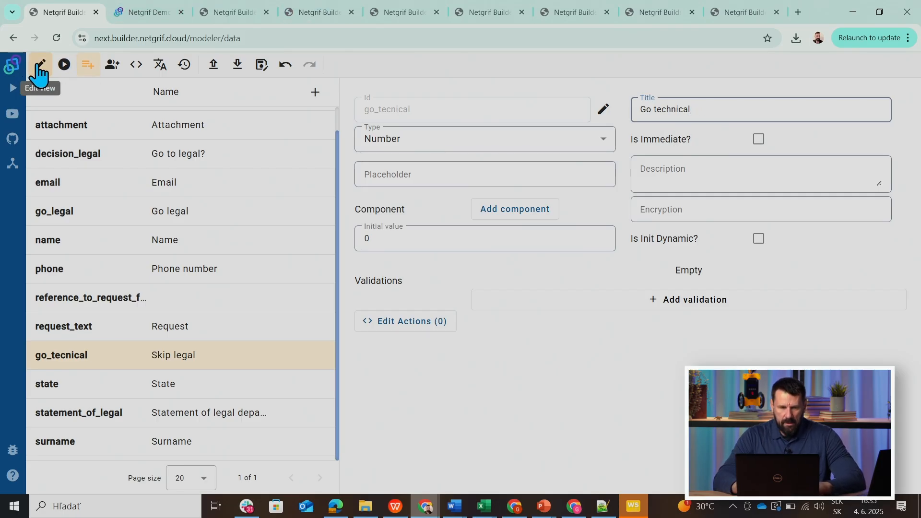
Add a data field of type Number and refactor its id to go_business.
click(316, 99)
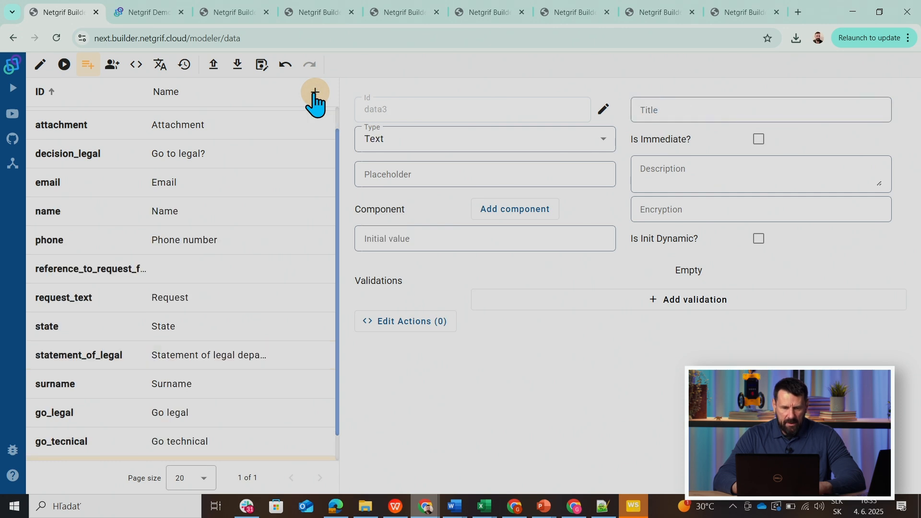
click(604, 140)
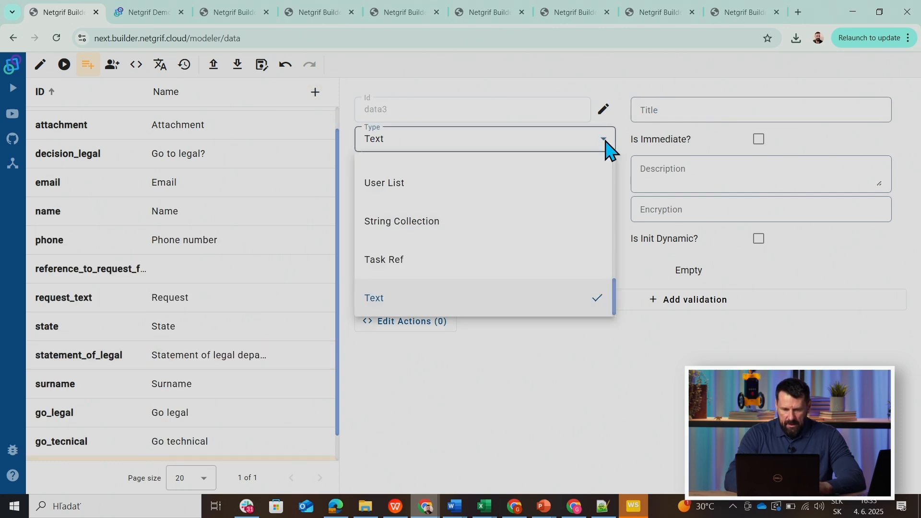
scroll(605, 148, up, 2)
click(411, 172)
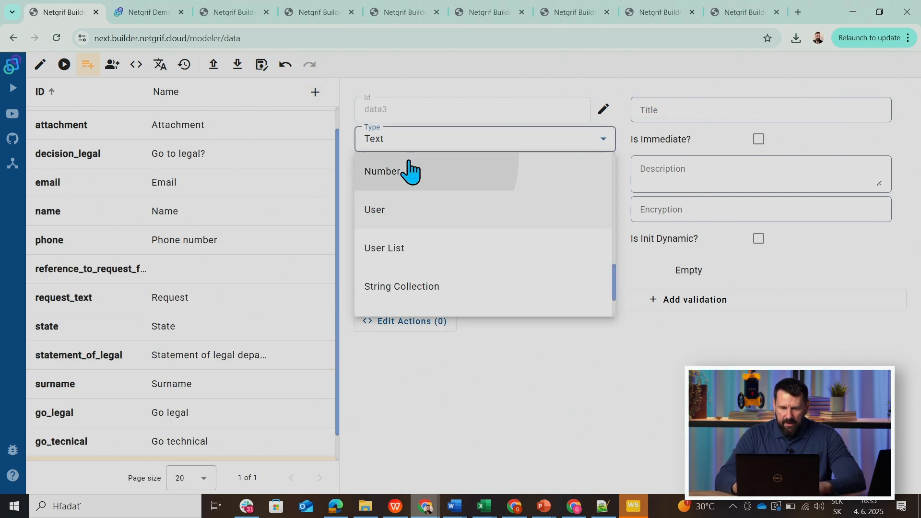
click(604, 109)
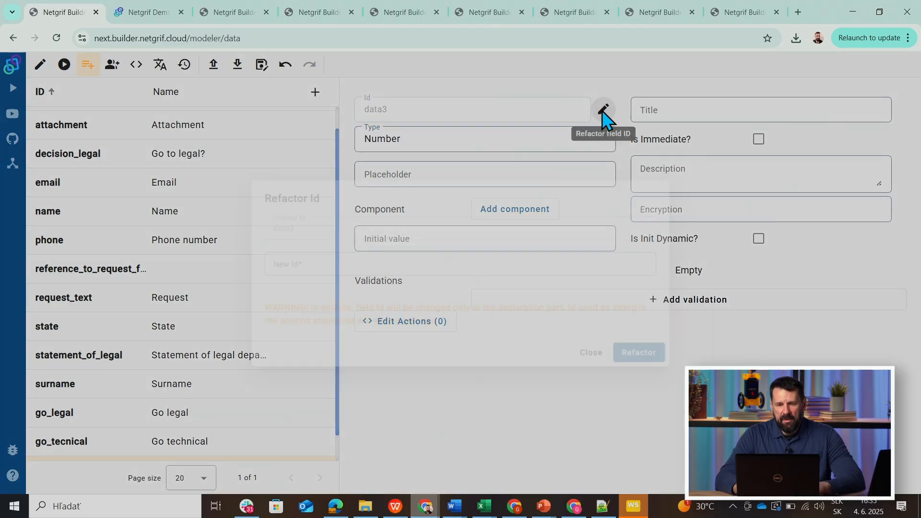
text(go_business)
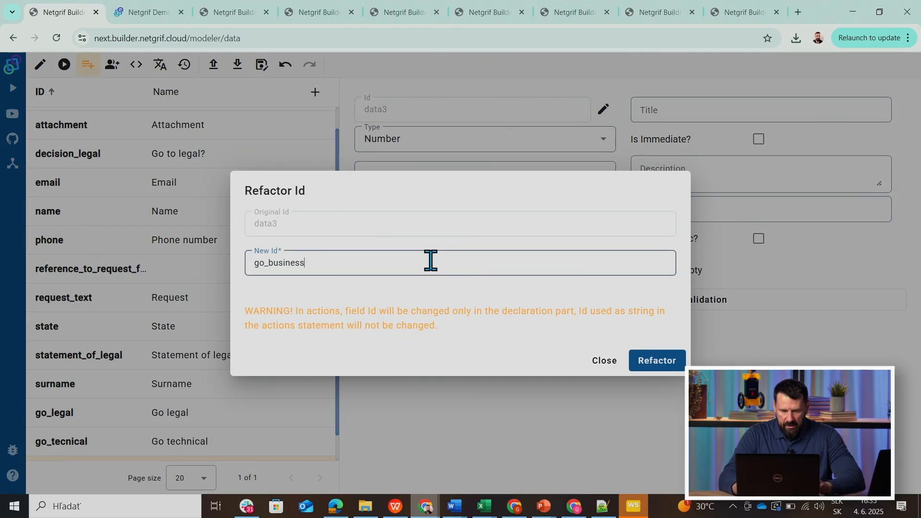
click(661, 364)
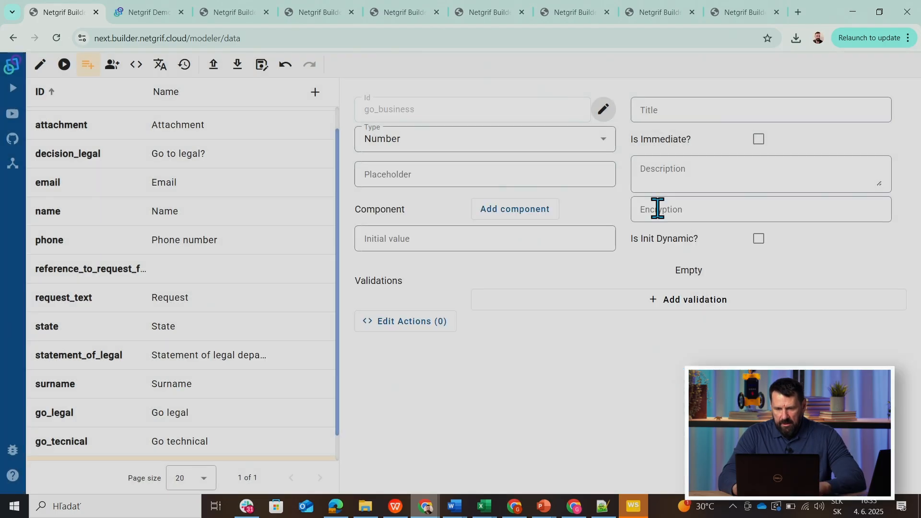
Title the go_business data field "Go business" and set its initial value to 0.
click(654, 106)
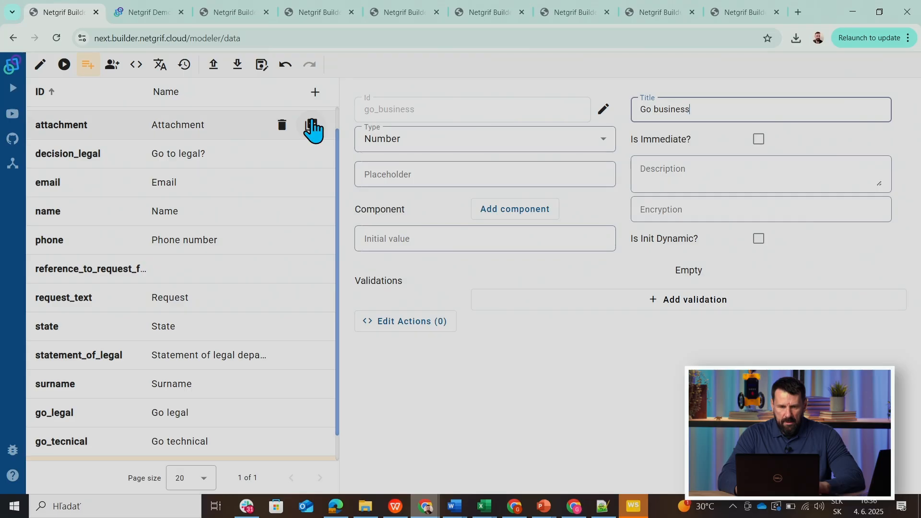
click(365, 239)
text(0)
click(42, 67)
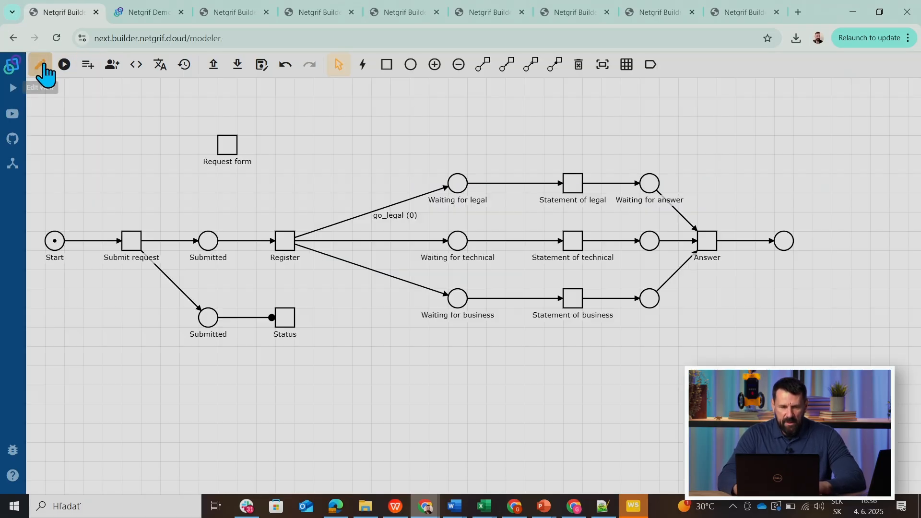
right_click(339, 244)
click(369, 264)
click(346, 285)
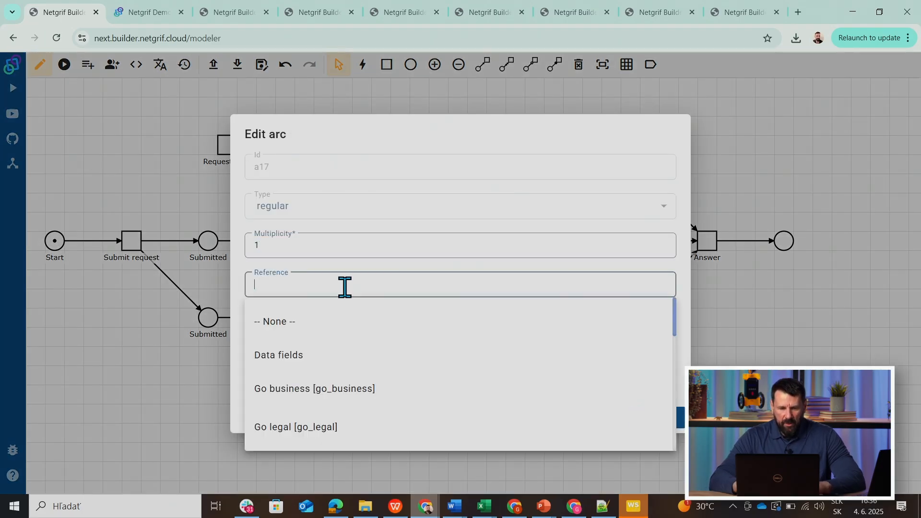
drag(677, 328, 677, 350)
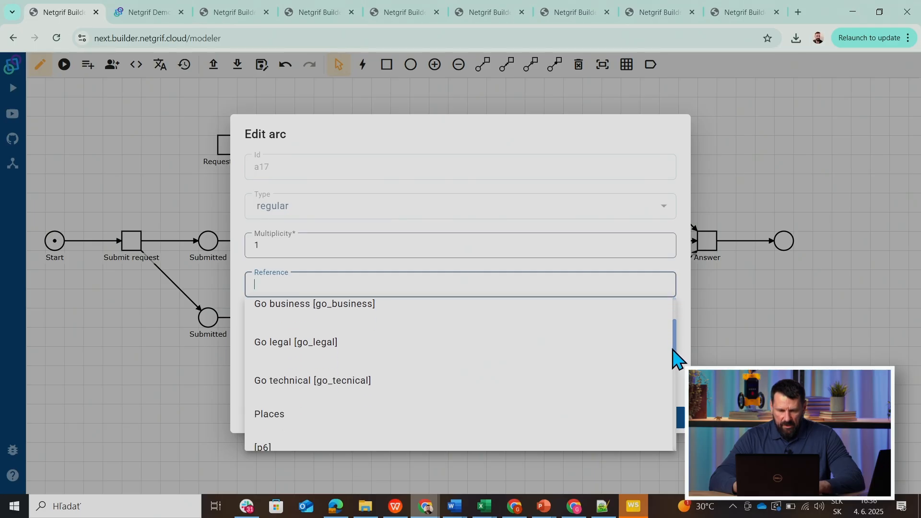
click(334, 383)
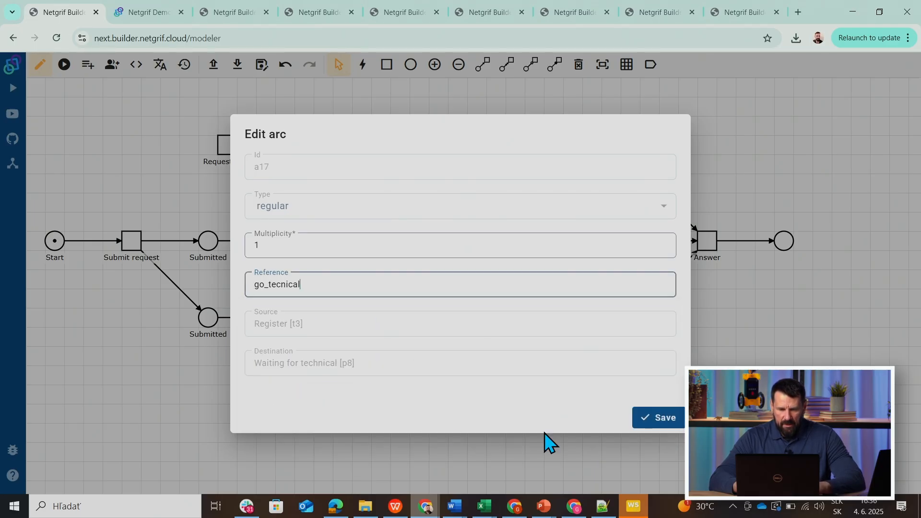
click(102, 339)
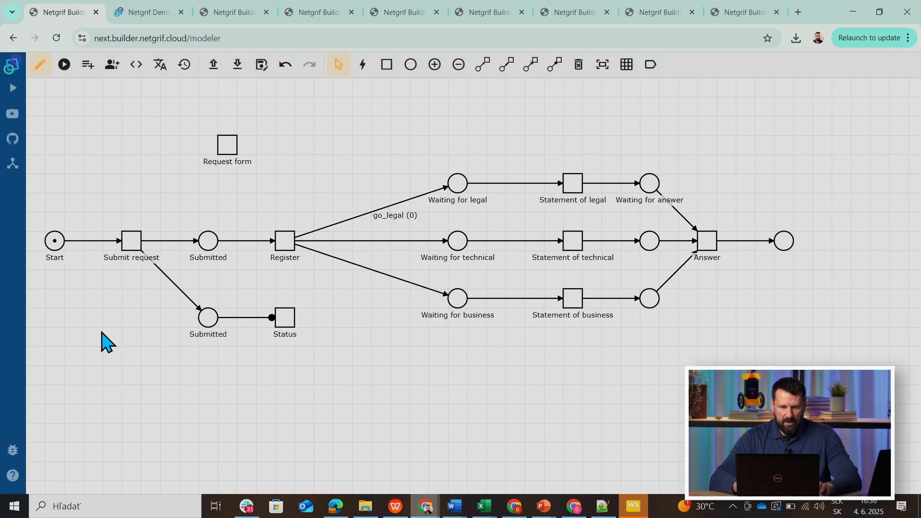
Correct the id of the Go technical data field to go_technical through a refactor.
click(88, 65)
click(90, 301)
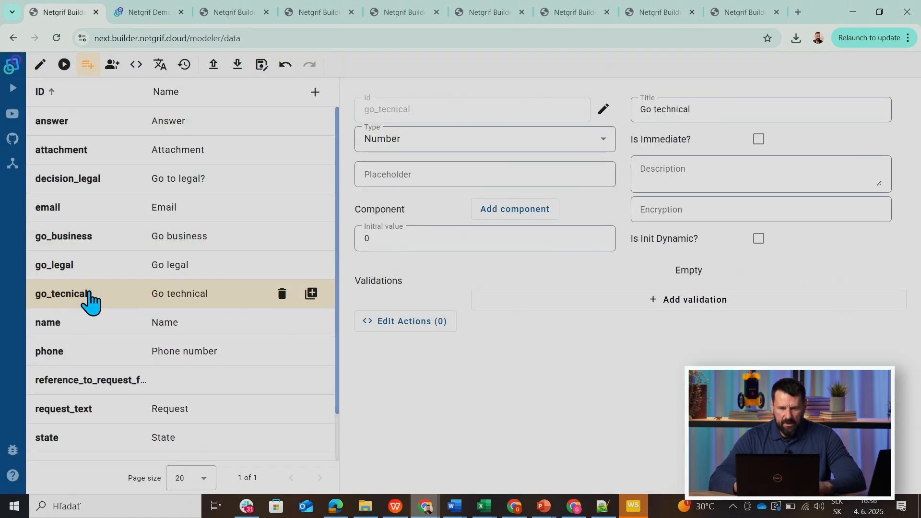
click(603, 109)
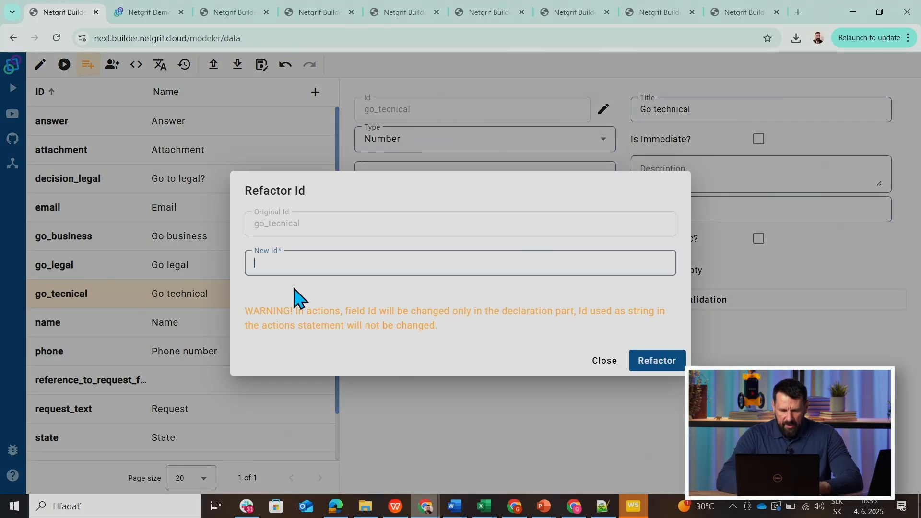
text(go_technical)
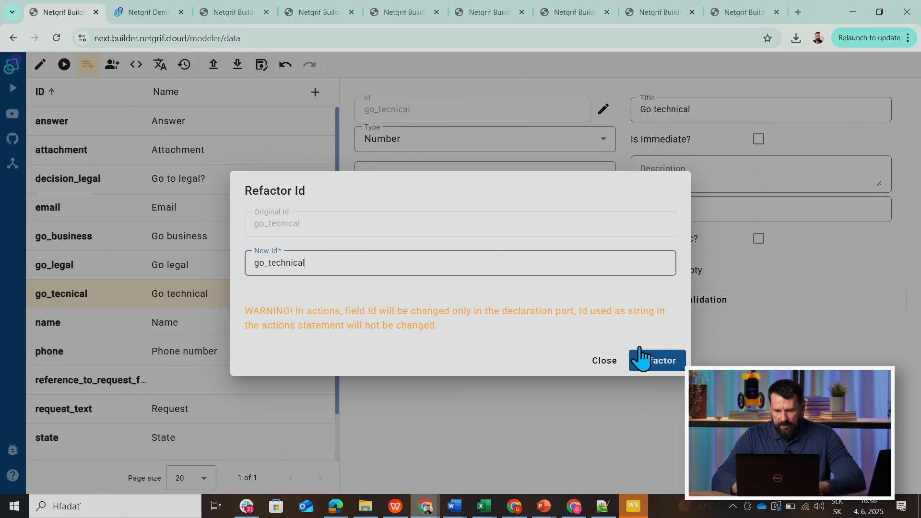
click(649, 369)
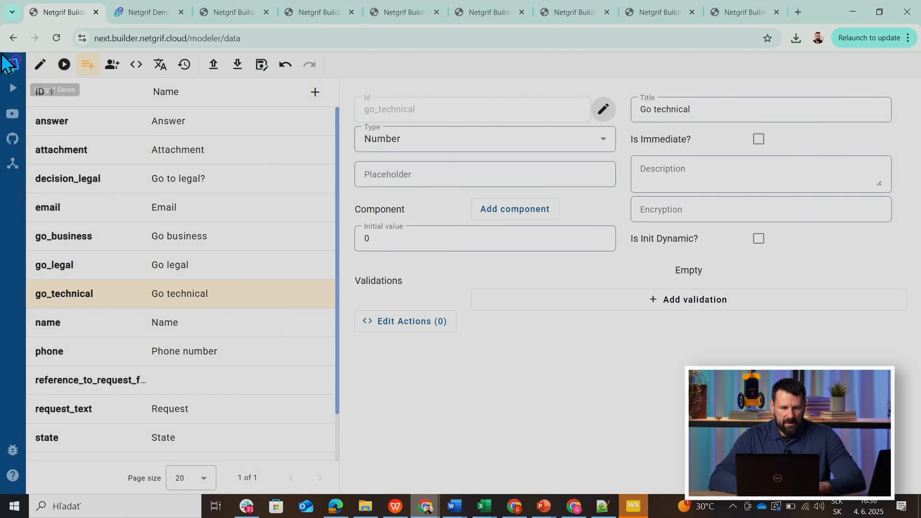
Set the go_technical data field as the reference of the arc from Register to Waiting for technical.
click(36, 71)
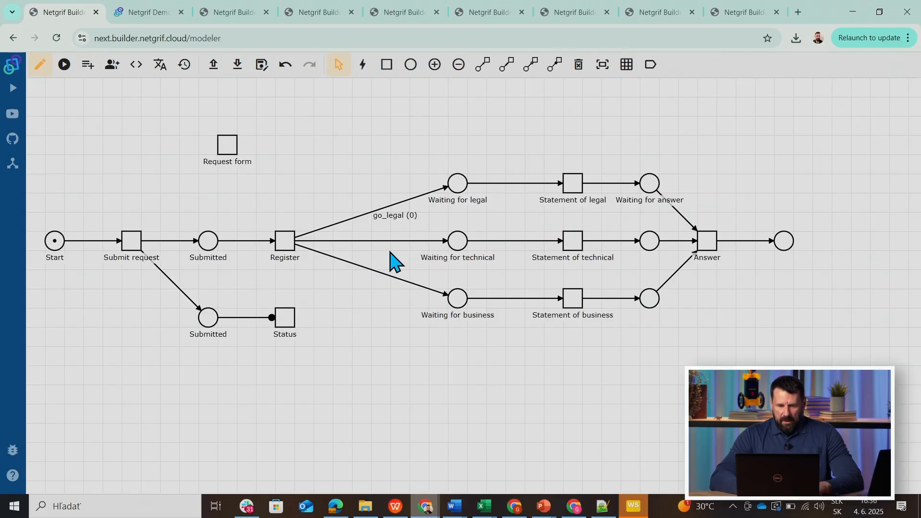
right_click(379, 242)
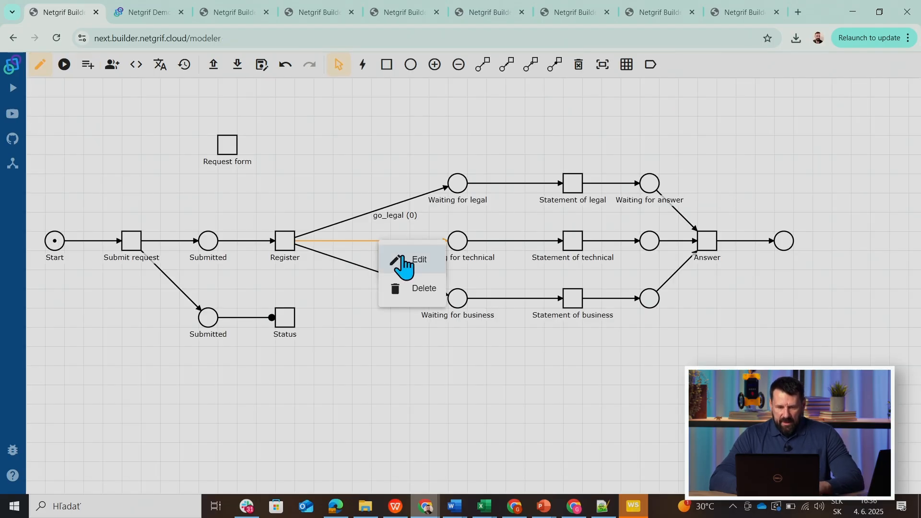
click(403, 262)
click(377, 280)
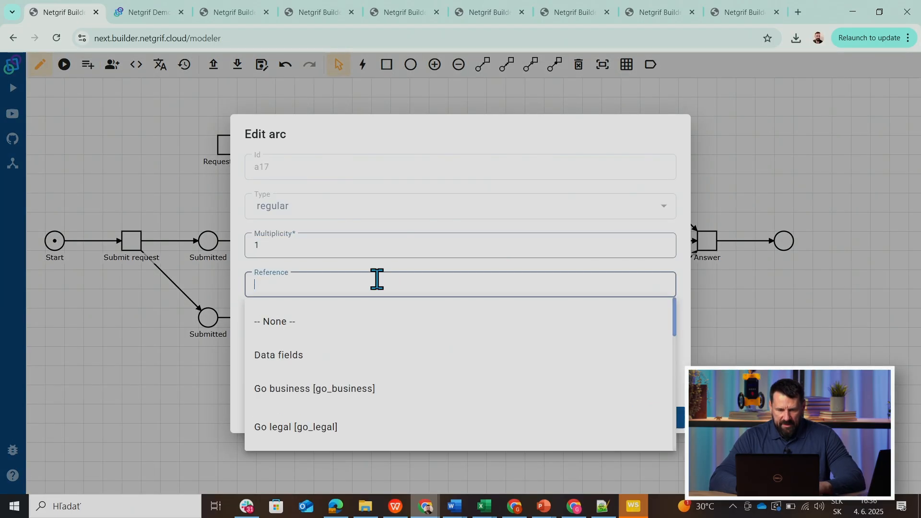
drag(675, 331, 654, 362)
click(323, 356)
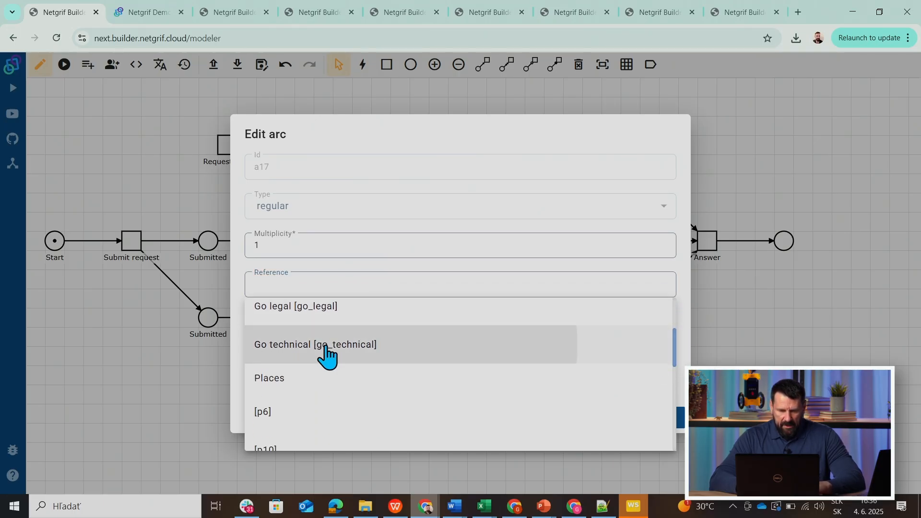
click(651, 420)
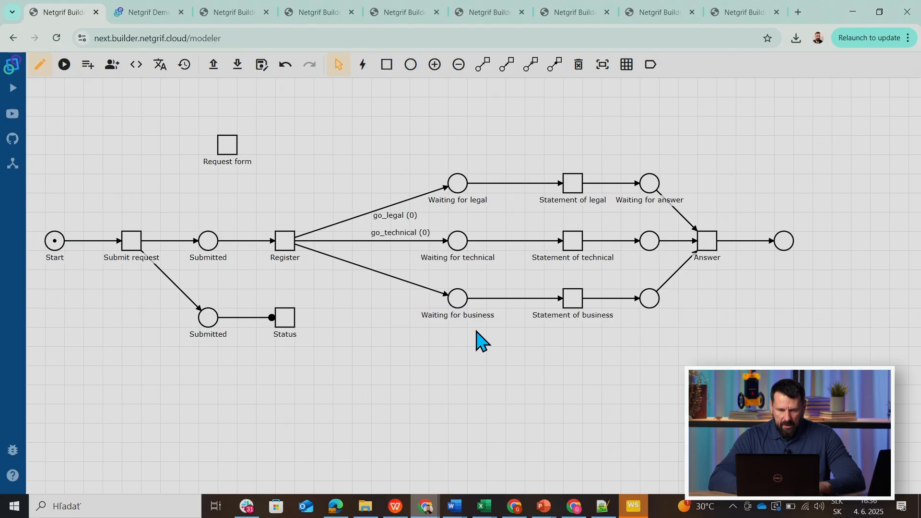
Set the go_business data field as the reference of the arc from Register to Waiting for business.
right_click(405, 283)
click(438, 299)
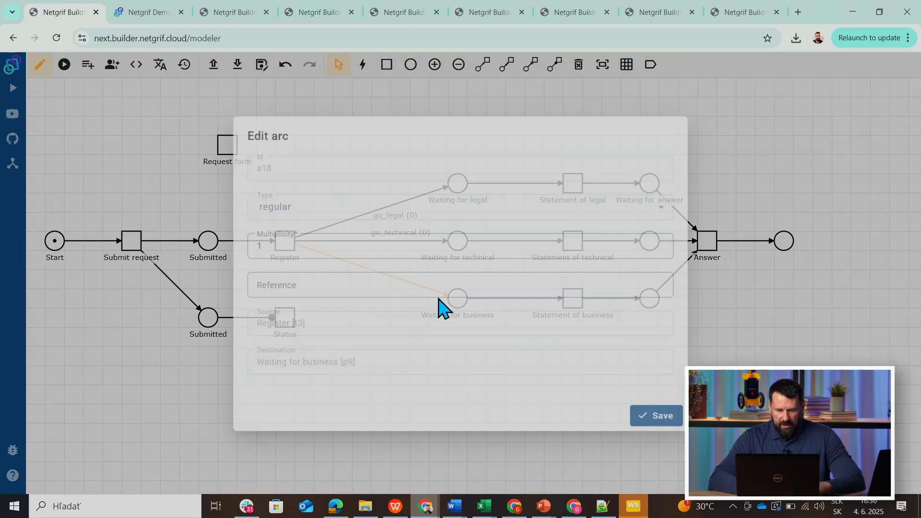
click(378, 286)
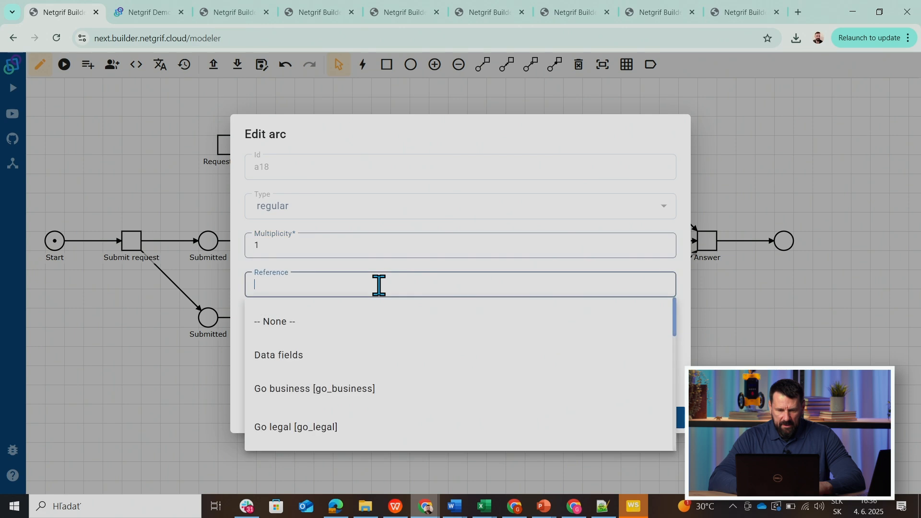
click(381, 407)
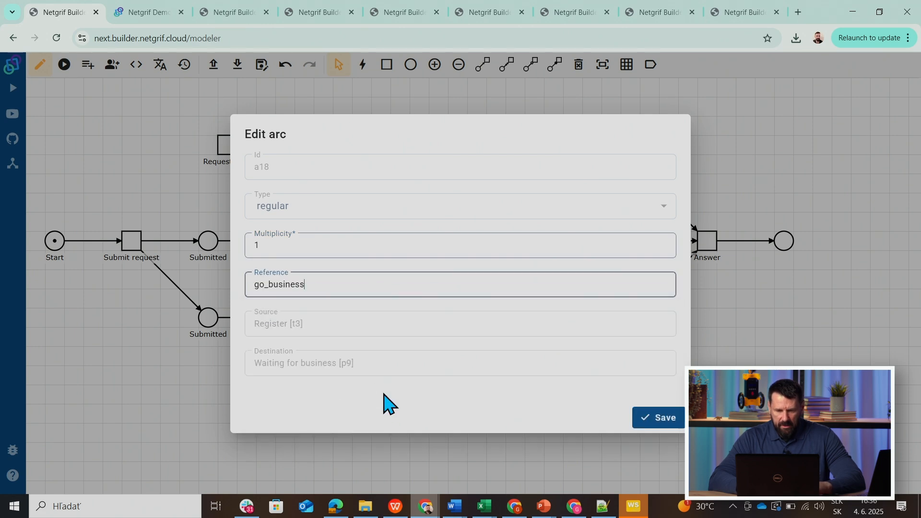
click(646, 423)
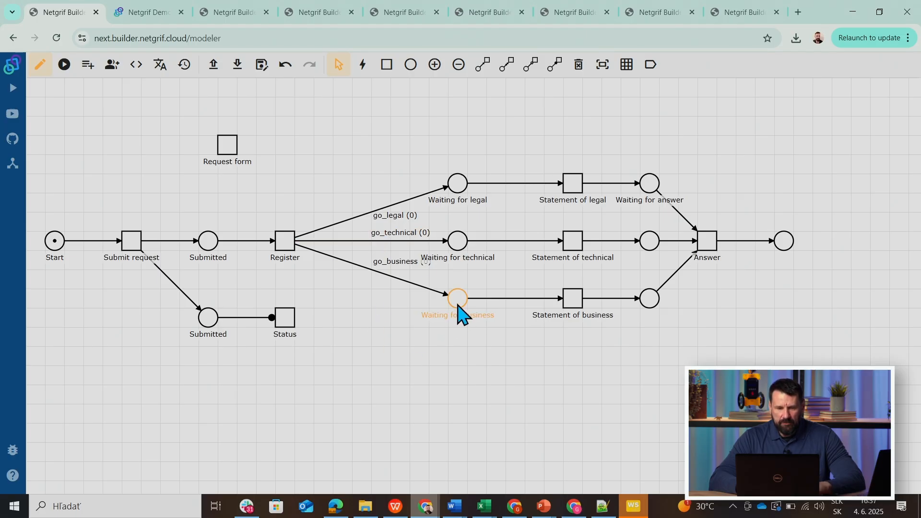
Move Waiting for business, Statement of business and the place following it one grid step down, away from the technical branch.
drag(458, 306, 458, 318)
drag(573, 303, 570, 325)
drag(649, 302, 649, 318)
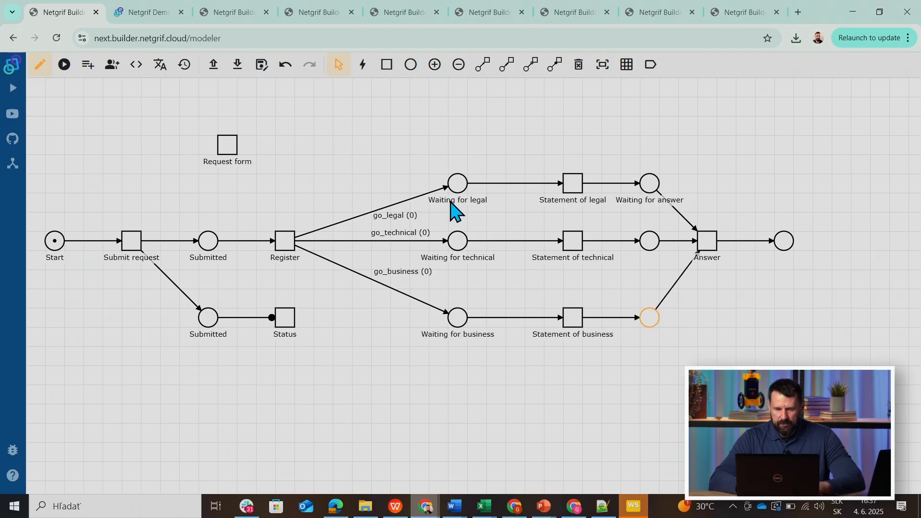
Move the legal branch one grid step up, also shifting its Waiting for answer place one step toward the right.
drag(455, 186, 457, 167)
drag(573, 185, 573, 165)
drag(649, 185, 668, 164)
Shift Answer and its output place five grid steps right, and align the technical and business places before Answer under Waiting for answer.
drag(790, 247, 880, 241)
drag(715, 245, 810, 244)
drag(647, 239, 672, 240)
drag(649, 317, 669, 317)
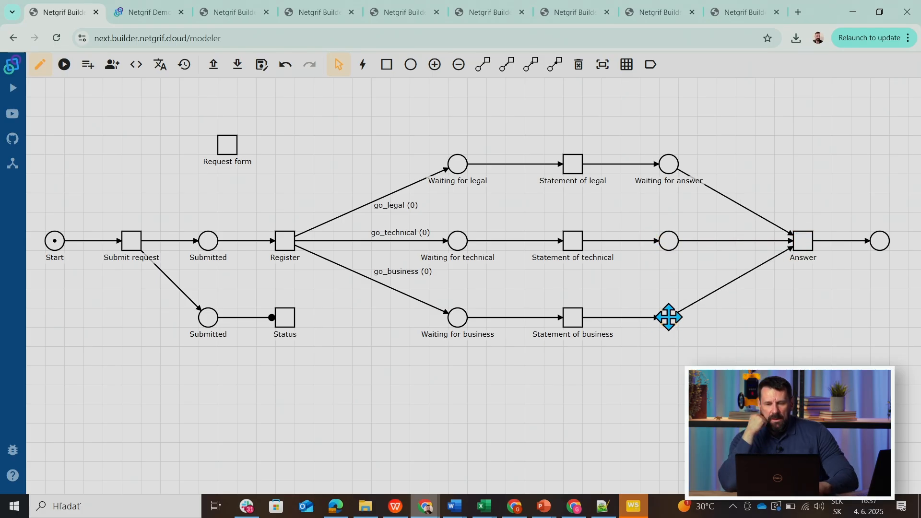
Simulate the net through Submit request and set the referenced values go_legal and go_business to 1, leaving go_technical at 0.
click(65, 67)
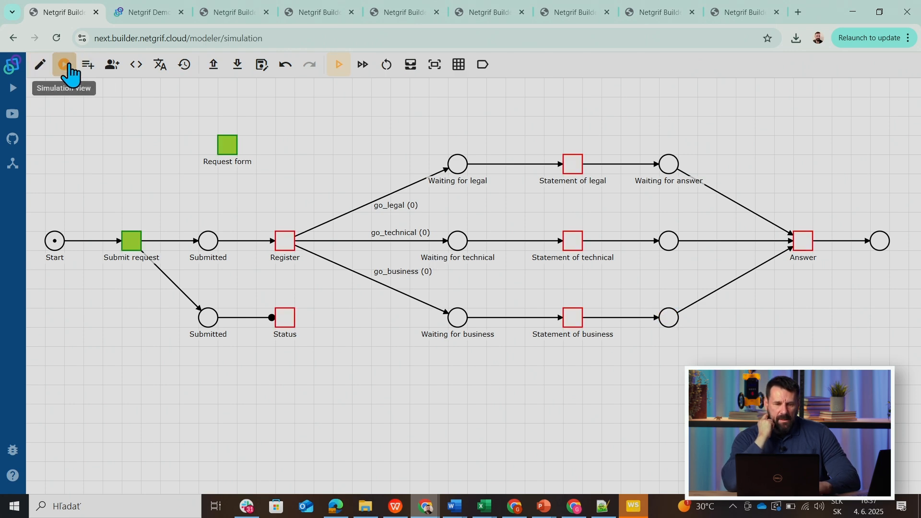
click(132, 245)
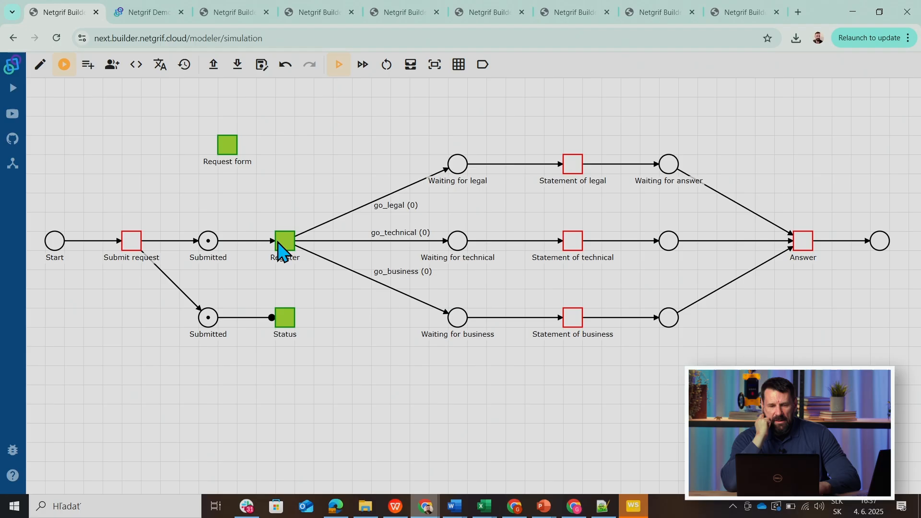
click(409, 67)
key(BackSpace)
text(1)
click(271, 305)
key(BackSpace)
text(1)
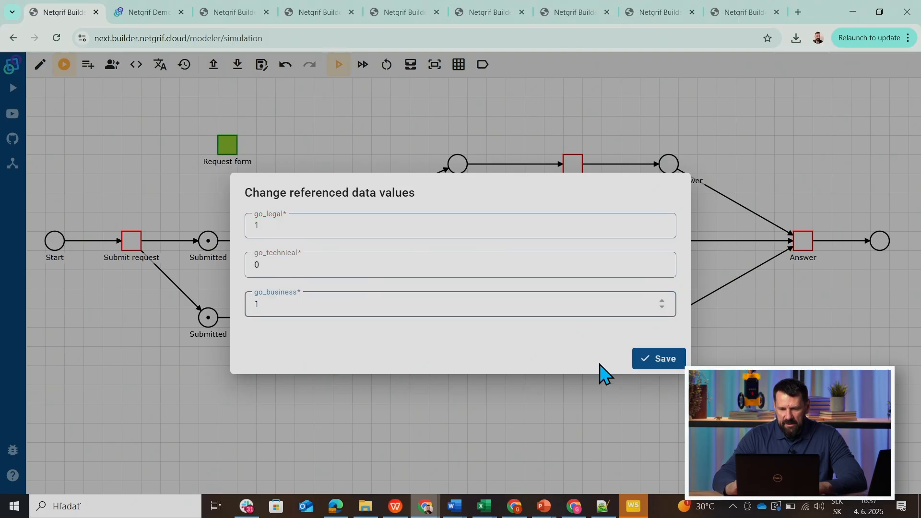
click(645, 363)
Fire Register, Statement of legal and Statement of business in the simulation to test the selected branches.
click(283, 243)
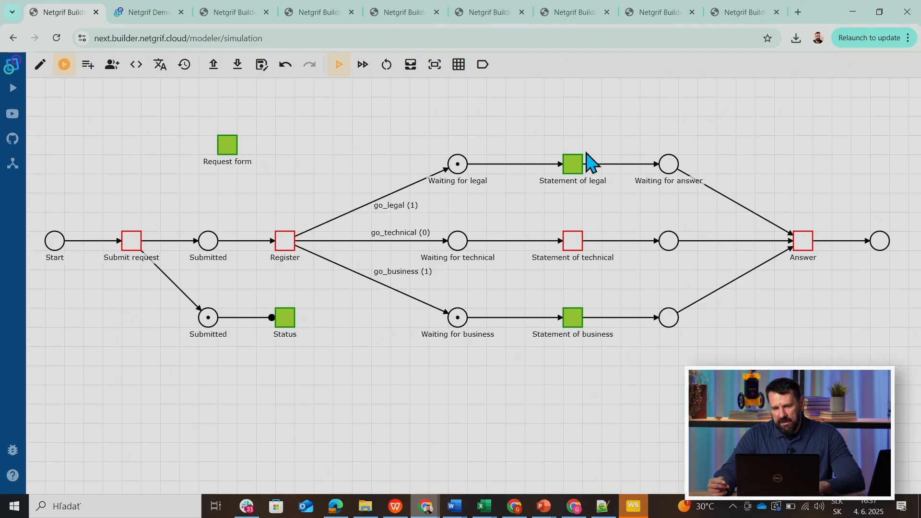
click(578, 171)
click(572, 327)
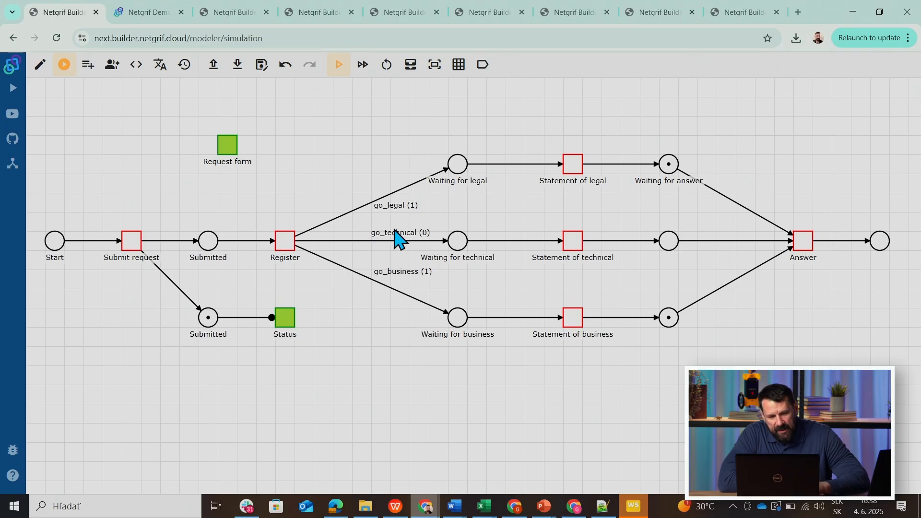
Return to editing the net and reference go_legal on the arc from Waiting for answer to Answer.
click(38, 66)
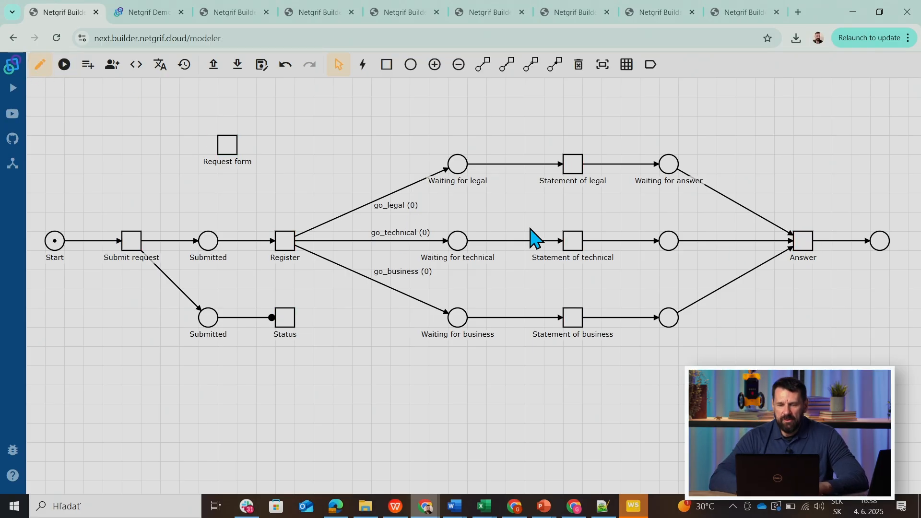
right_click(737, 204)
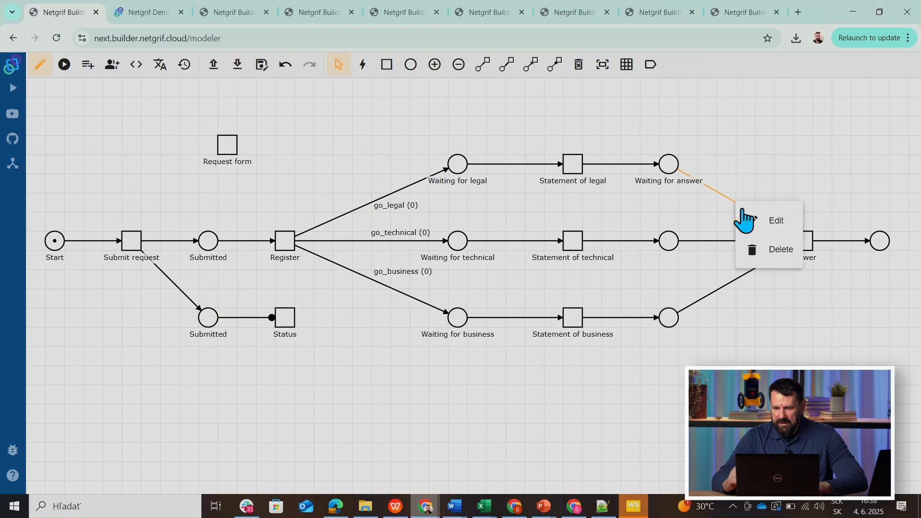
click(764, 221)
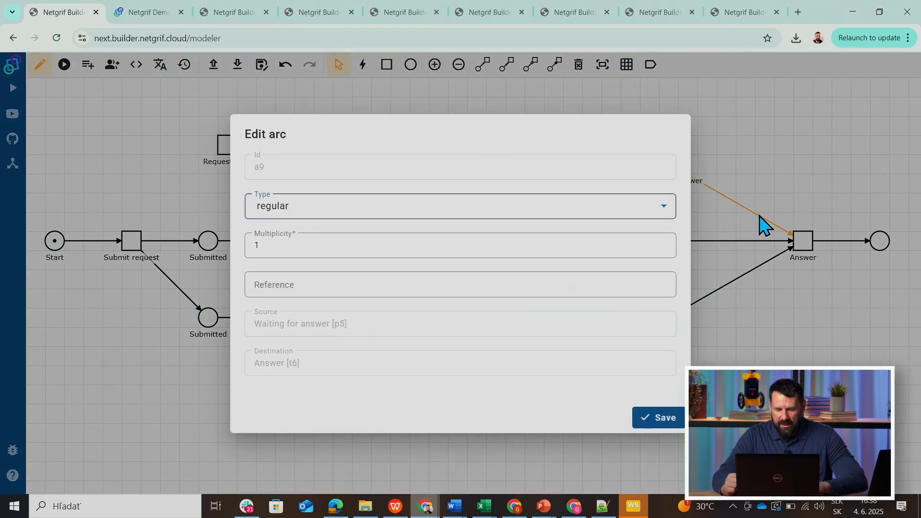
click(346, 283)
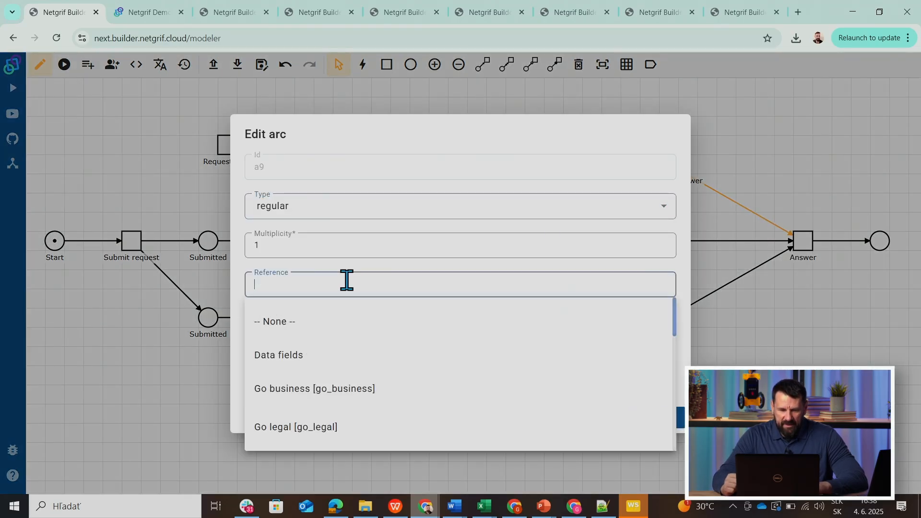
click(309, 427)
click(664, 421)
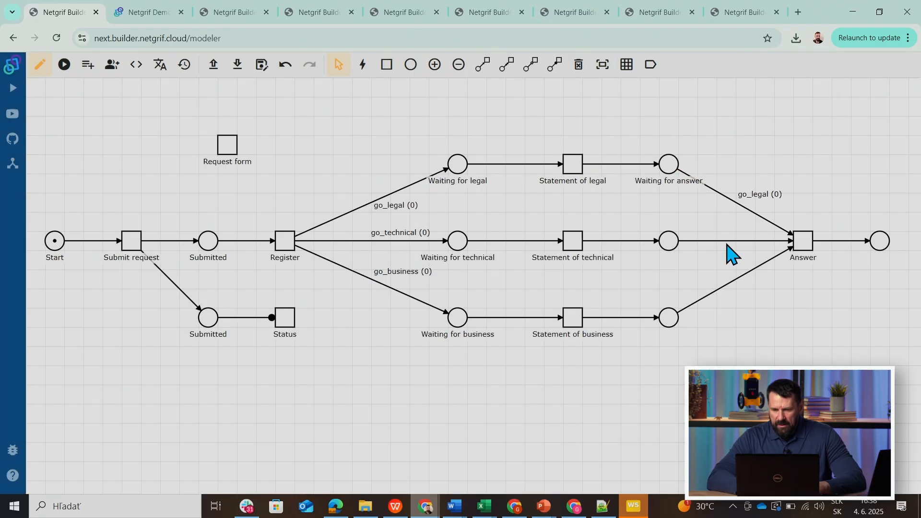
Reference the go_technical data field on the arc from the technical branch's last place to Answer.
right_click(726, 241)
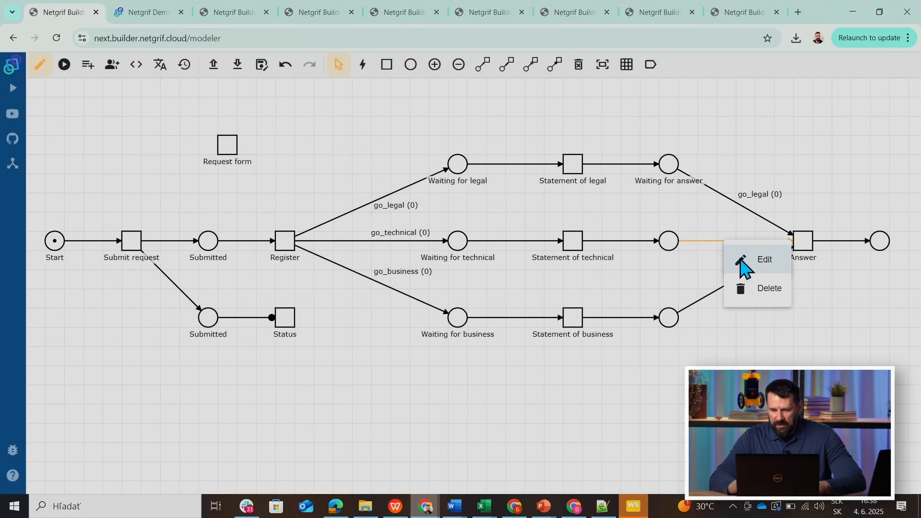
click(745, 261)
click(377, 286)
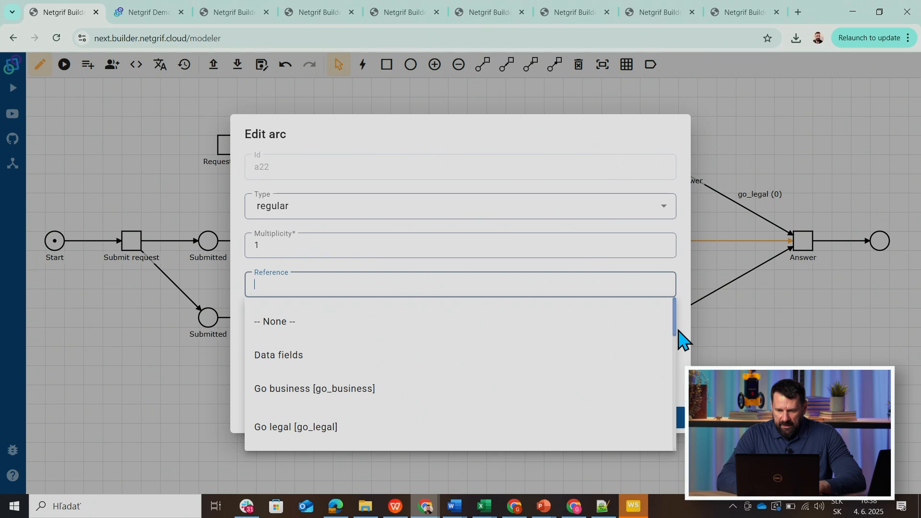
scroll(679, 350, down, 3)
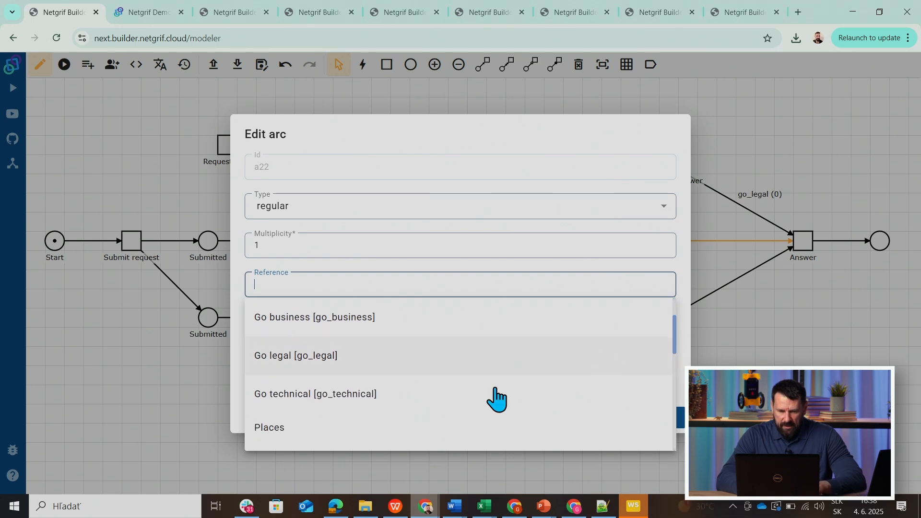
click(413, 393)
click(658, 418)
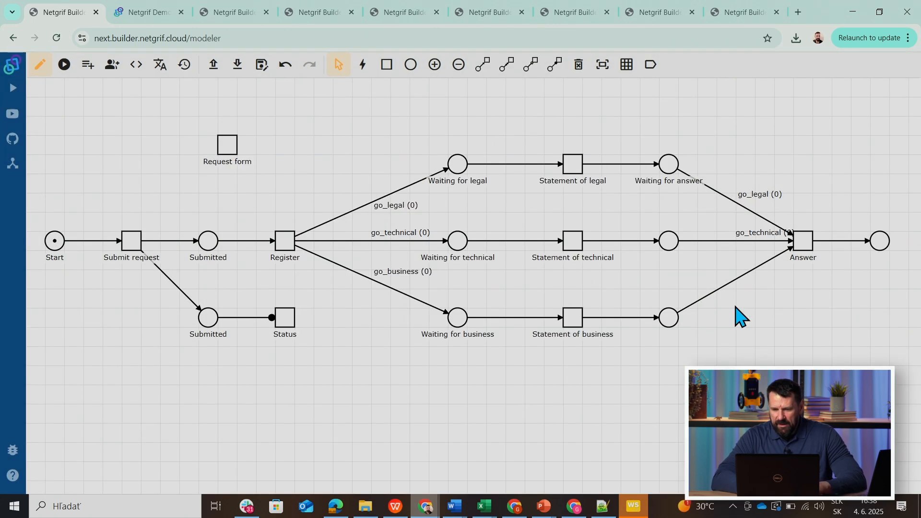
Reference the go_business data field on the arc from the business branch's last place to Answer.
right_click(720, 292)
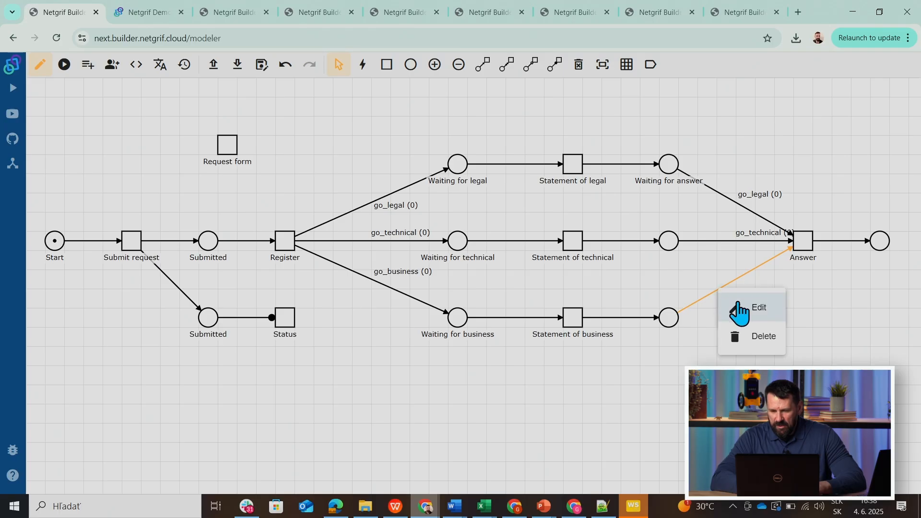
click(739, 310)
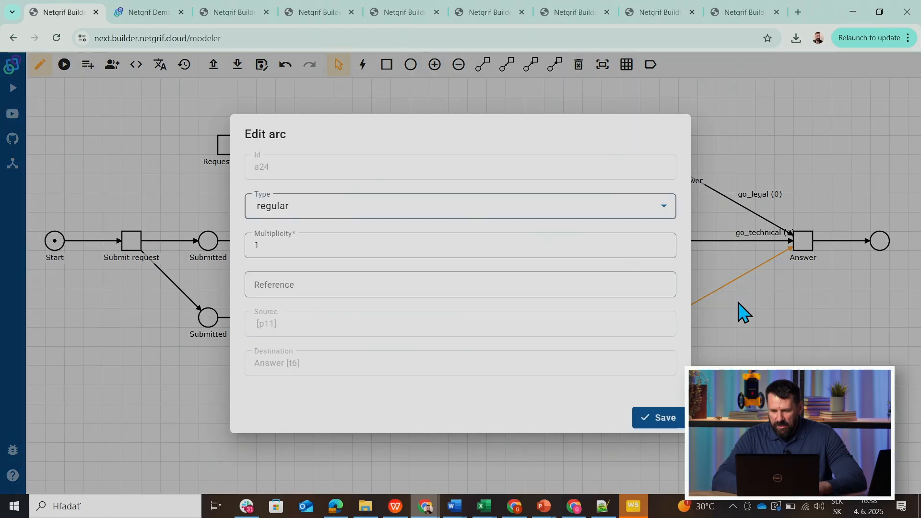
click(318, 279)
click(374, 390)
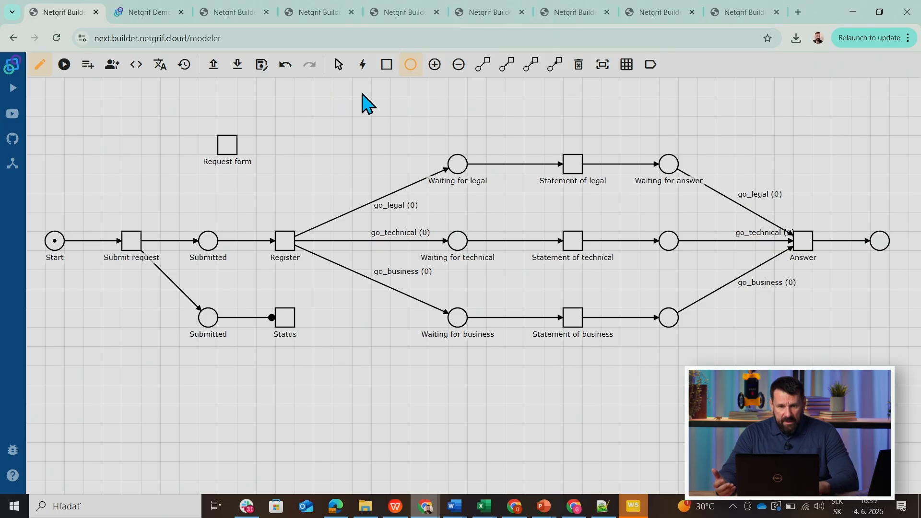
Add a place below Statement of business and connect it with regular arcs from Register and to Answer.
click(573, 433)
click(483, 64)
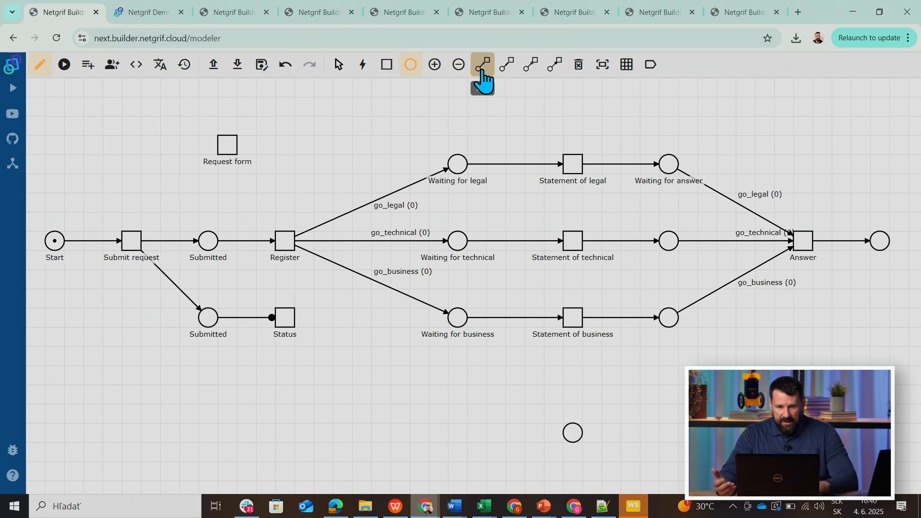
click(286, 242)
click(574, 436)
click(574, 435)
click(806, 254)
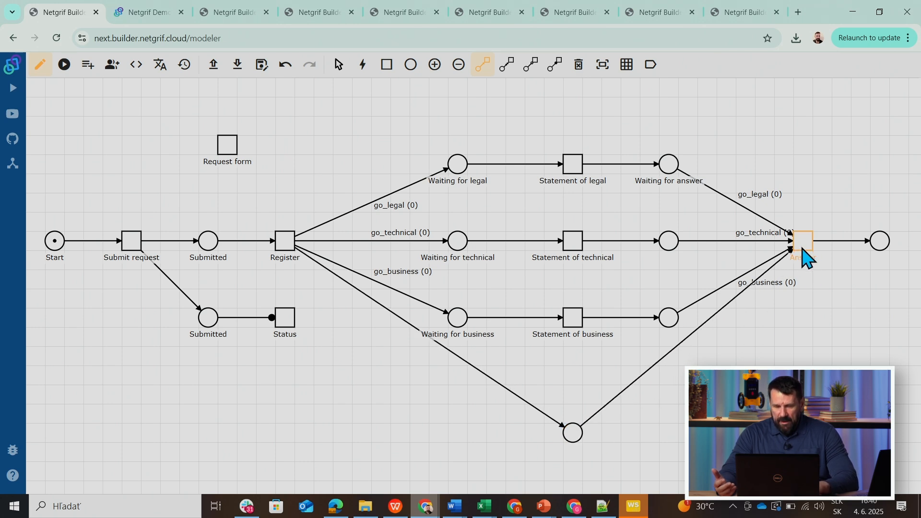
Simulate the net by firing Submit request, Register and Answer with all three referenced values left at 0.
click(66, 73)
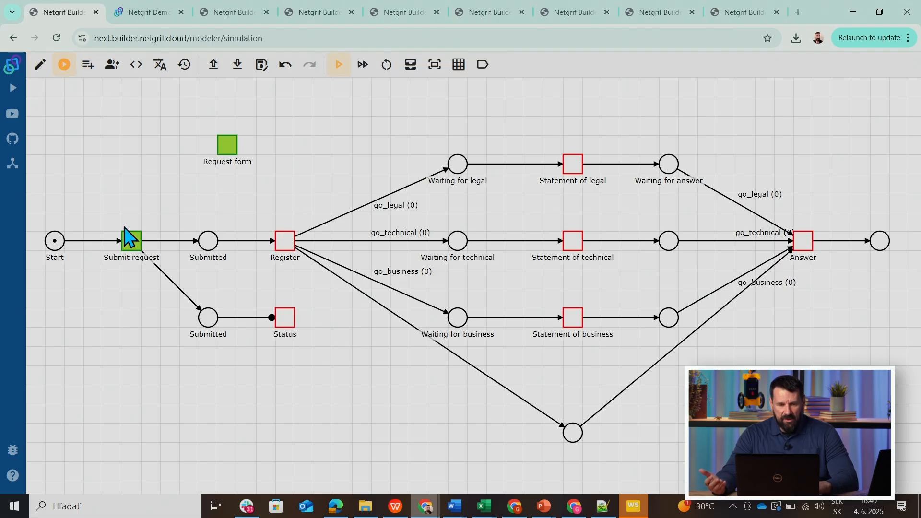
click(132, 243)
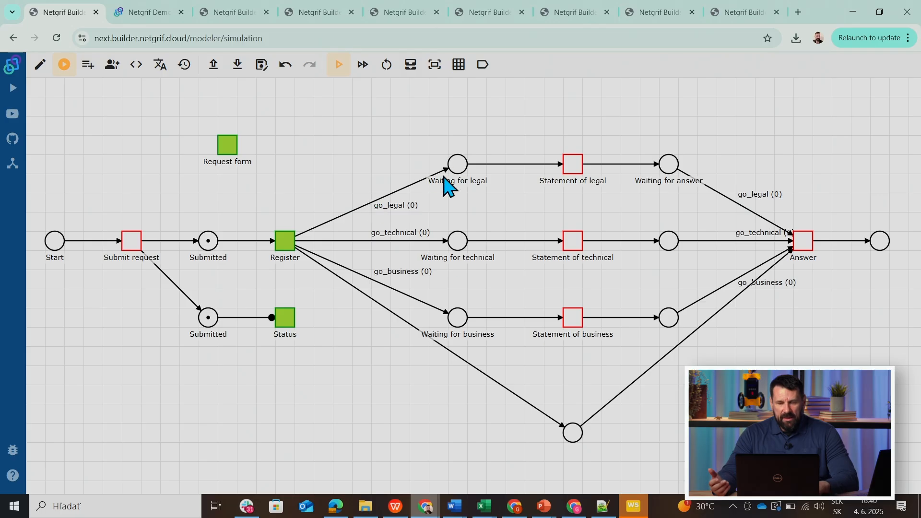
click(286, 246)
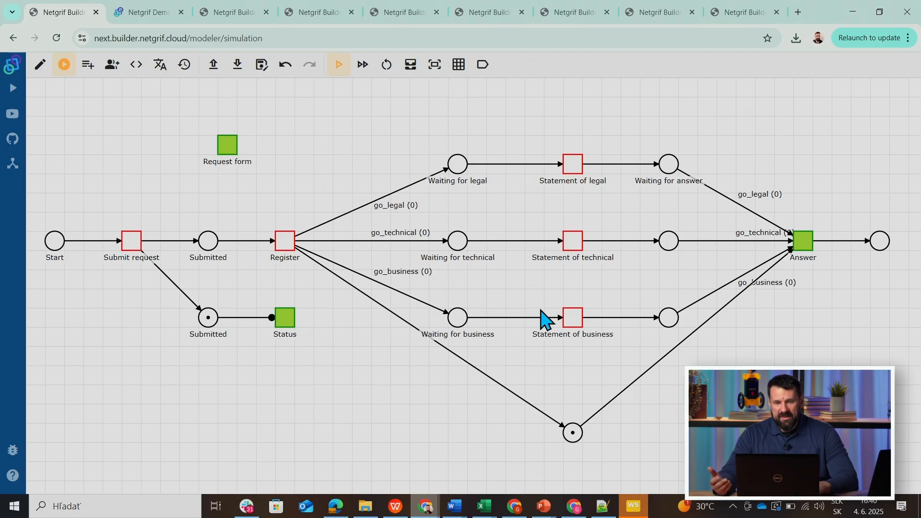
click(806, 247)
Reset the simulation, fire Submit request, and start Register in the stepwise simulation mode without finishing it.
click(385, 67)
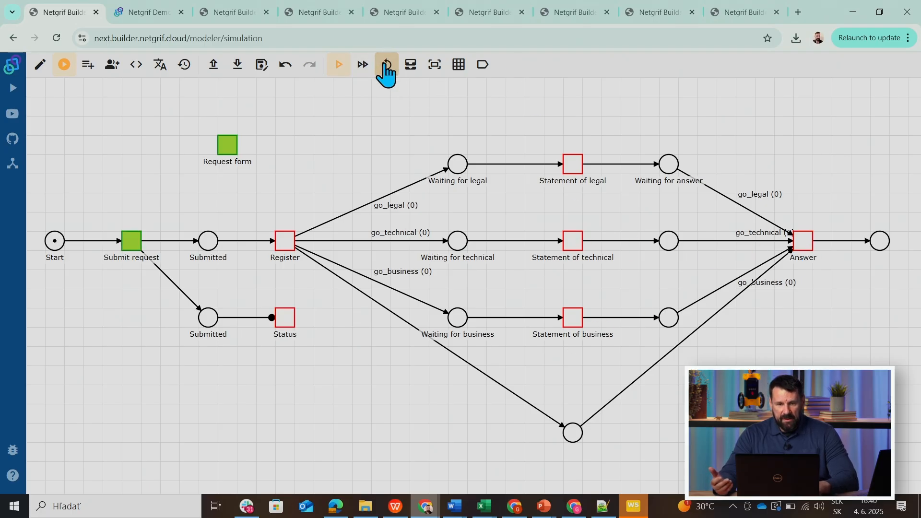
click(136, 246)
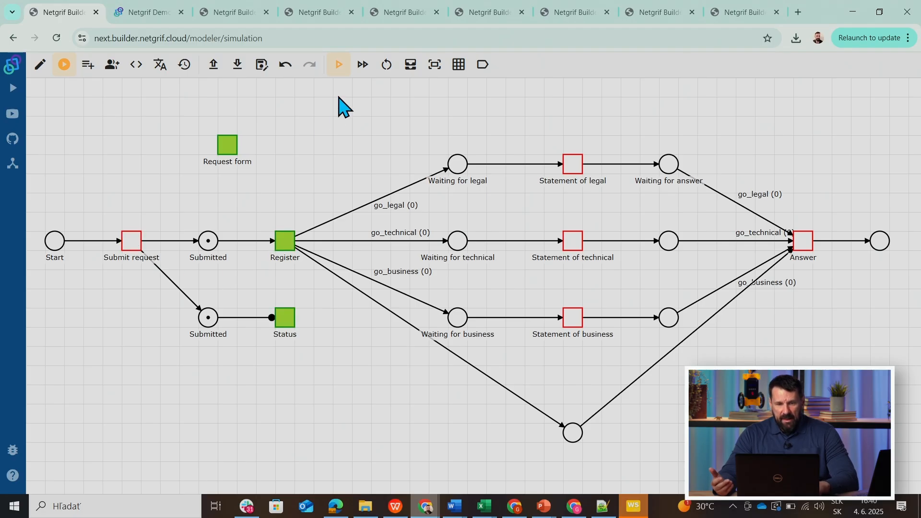
click(362, 64)
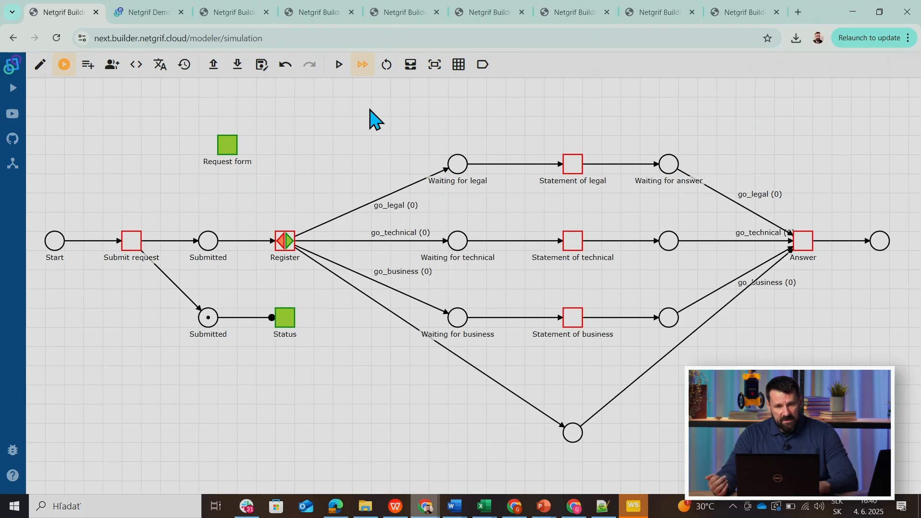
Set the referenced data values go_legal to 1 and go_technical to 2 for the running simulation.
click(410, 65)
key(BackSpace)
text(1)
click(272, 258)
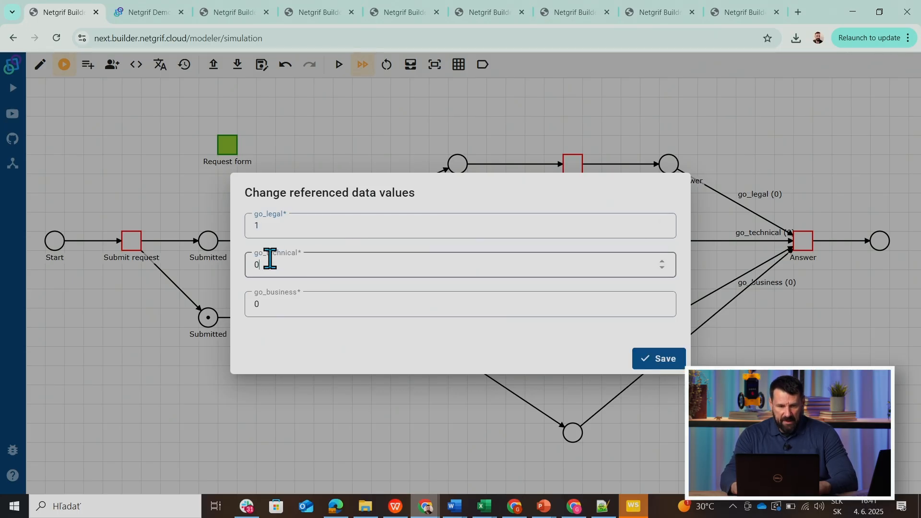
key(BackSpace)
text(2)
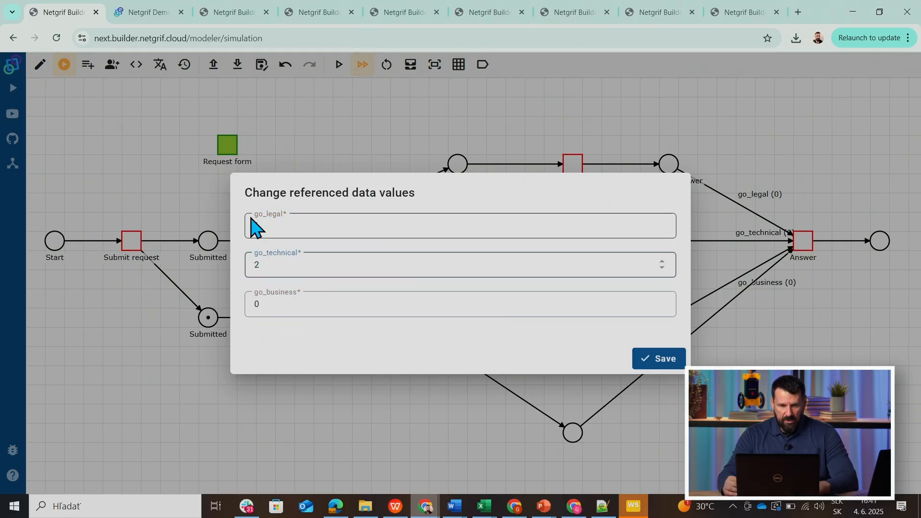
click(646, 360)
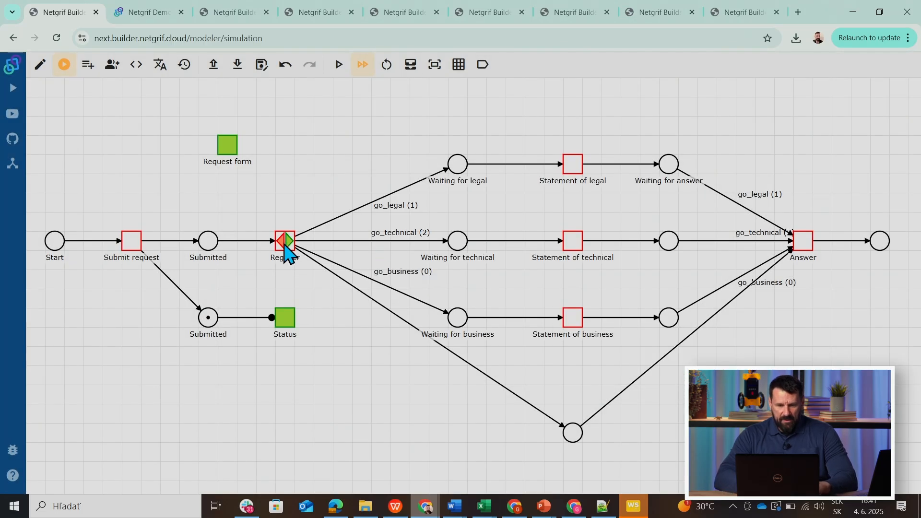
Set the referenced data values go_legal and go_technical to 1, keeping go_business at 0.
click(410, 64)
click(284, 260)
click(271, 225)
key(BackSpace)
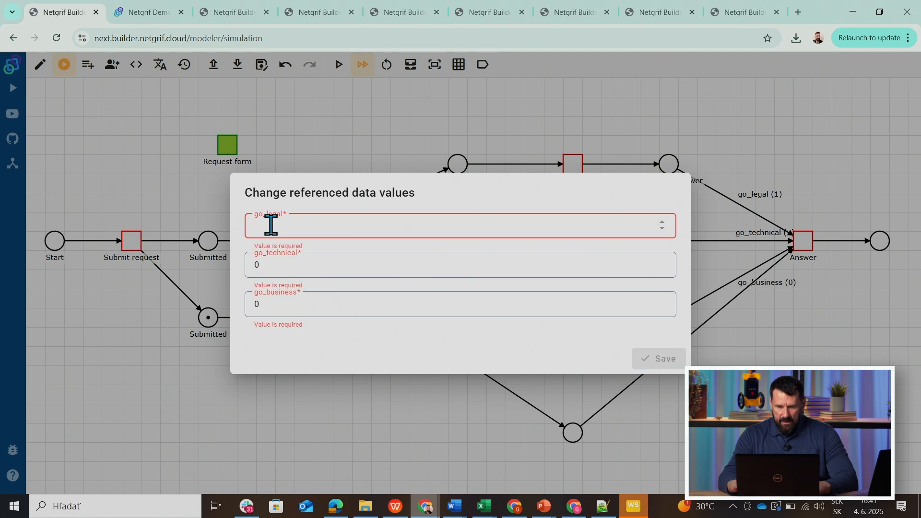
text(1)
click(266, 273)
key(BackSpace)
text(1)
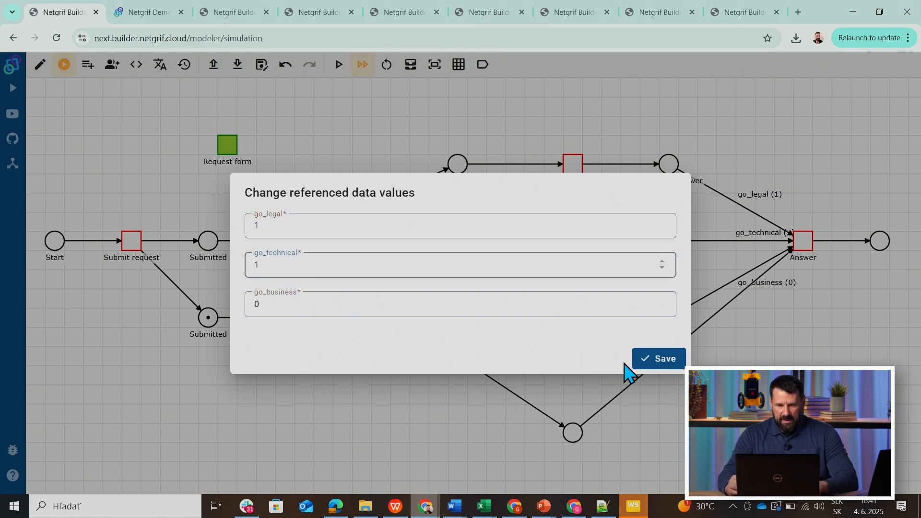
click(650, 366)
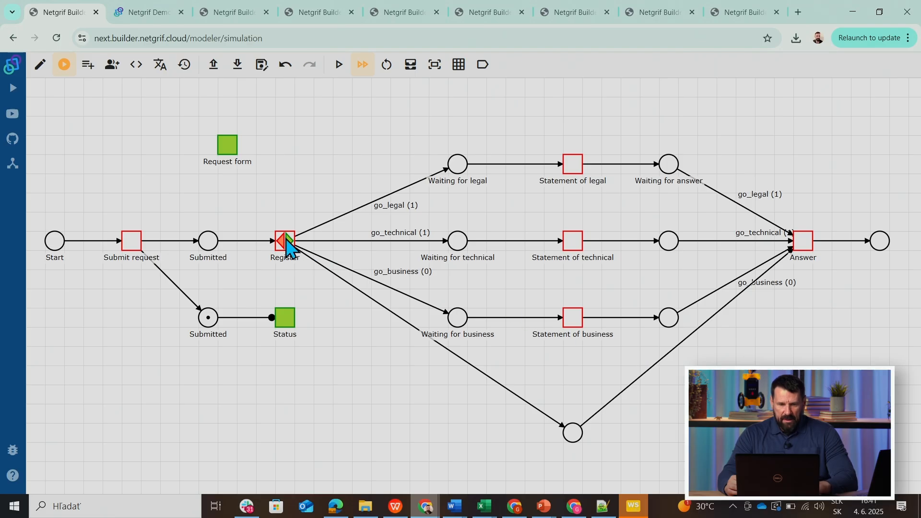
Finish Register, then carry out Statement of legal, Statement of technical and Answer in the simulation.
click(288, 244)
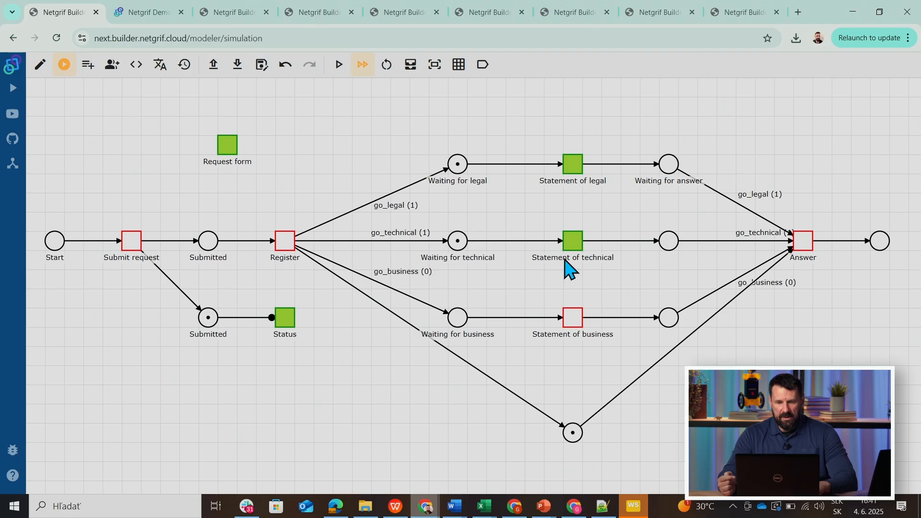
click(570, 166)
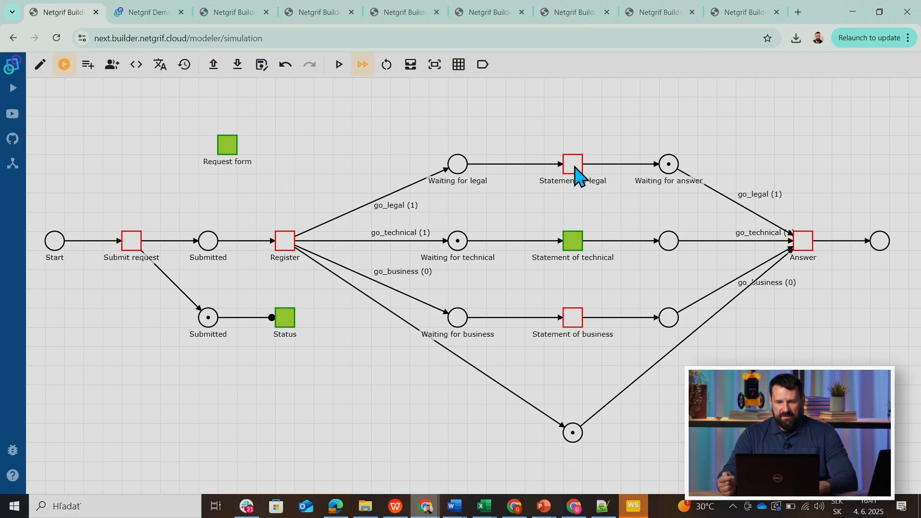
click(576, 244)
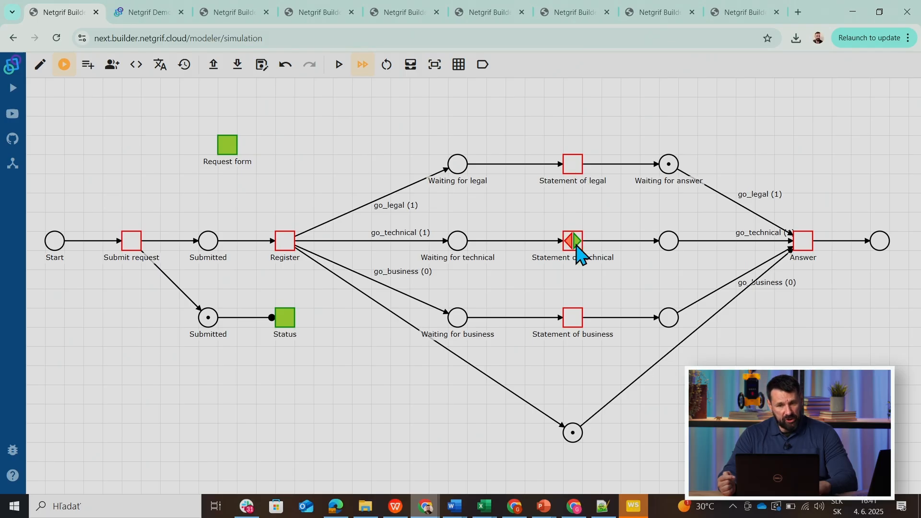
click(577, 244)
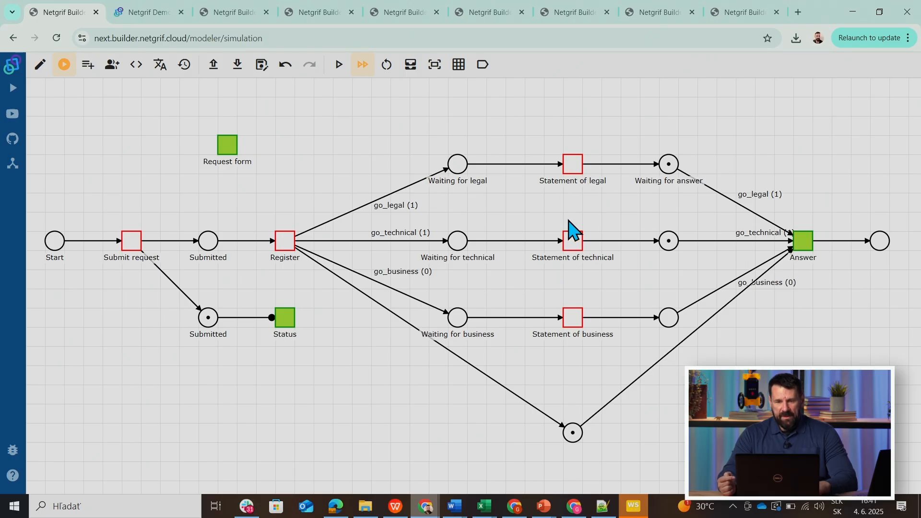
click(806, 248)
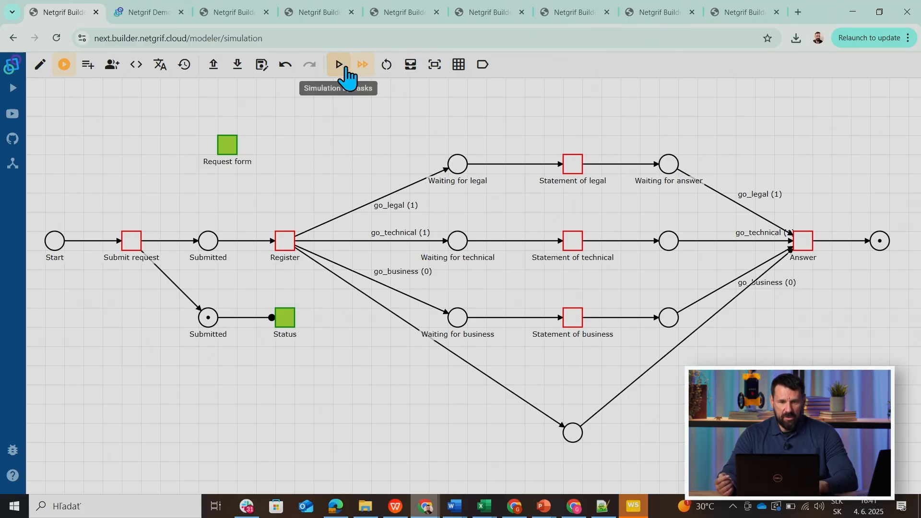
Restart the simulation up to the started Register task and set go_legal, go_technical and go_business to 1.
click(385, 69)
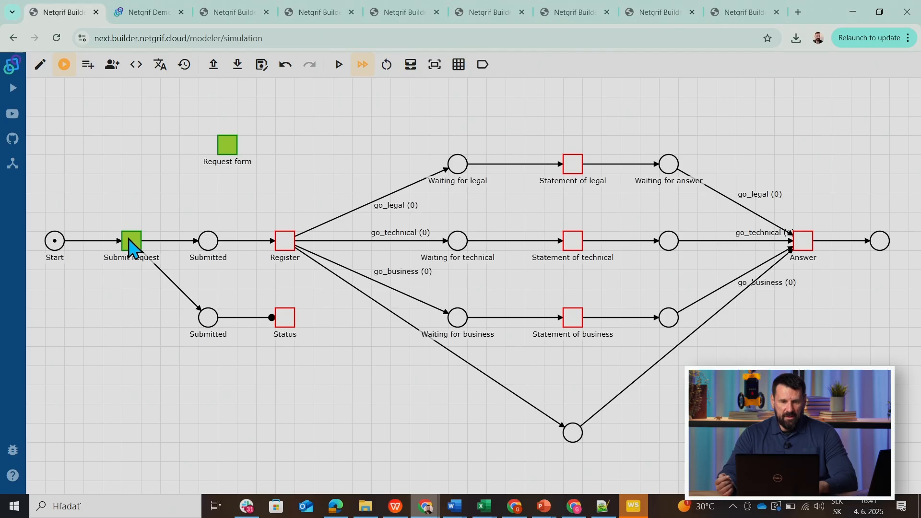
click(131, 241)
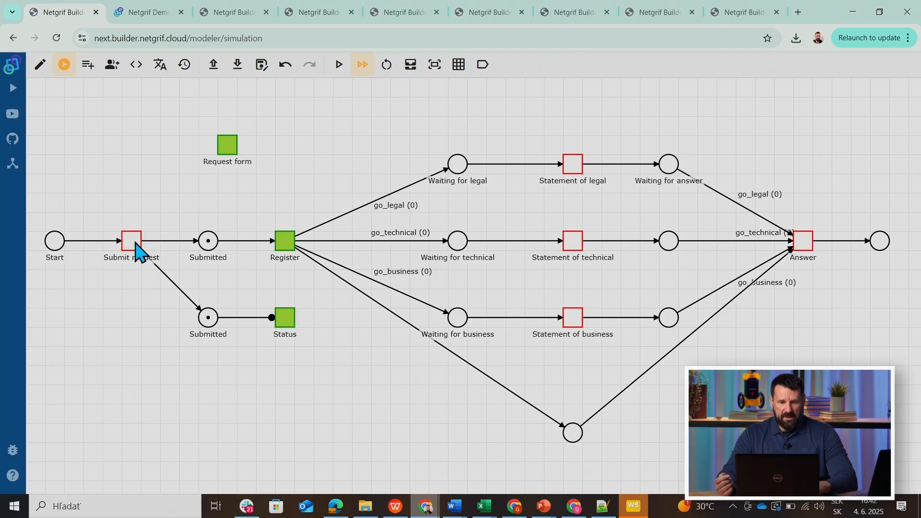
click(410, 65)
key(BackSpace)
text(1)
click(264, 268)
key(BackSpace)
text(1)
click(270, 300)
key(BackSpace)
text(1)
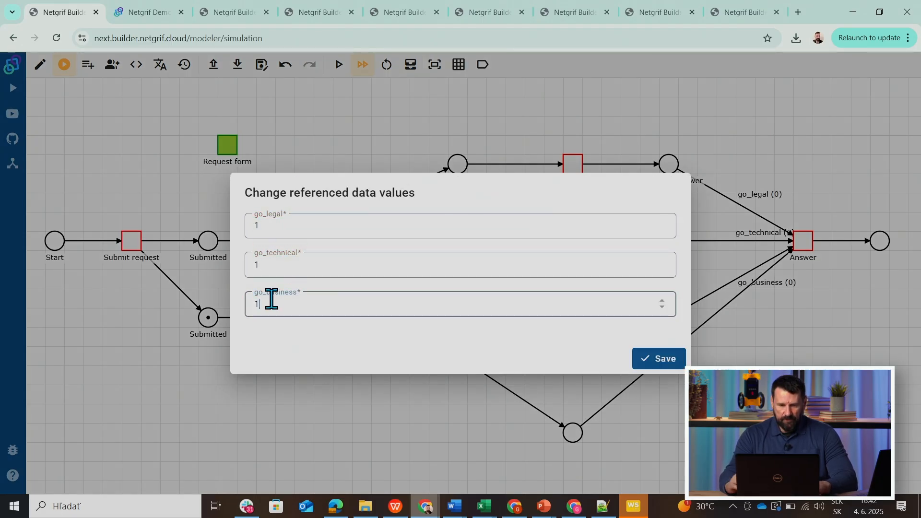
click(641, 358)
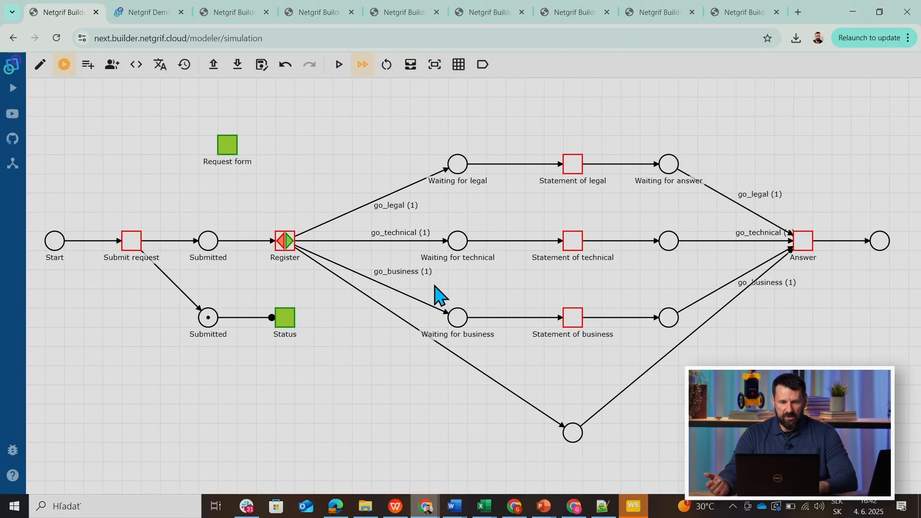
Finish Register and carry out the legal, business and technical statement tasks in the simulation.
click(290, 244)
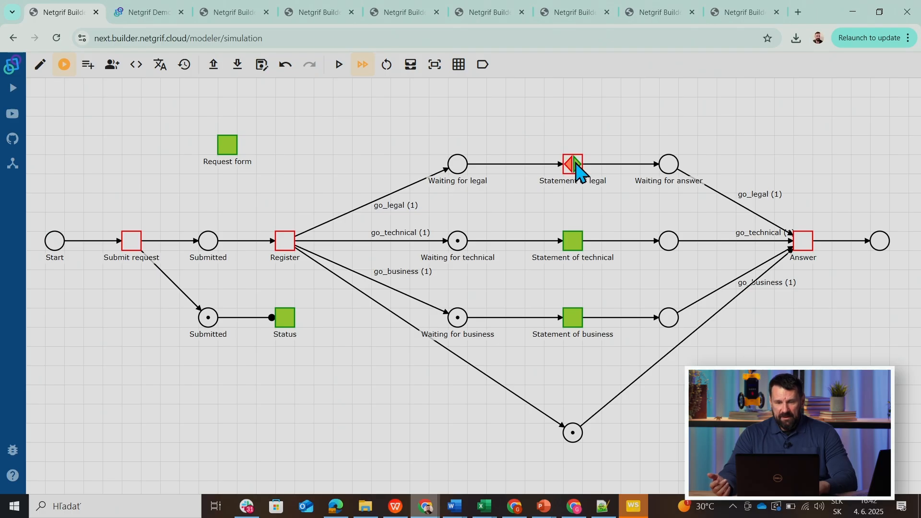
click(574, 318)
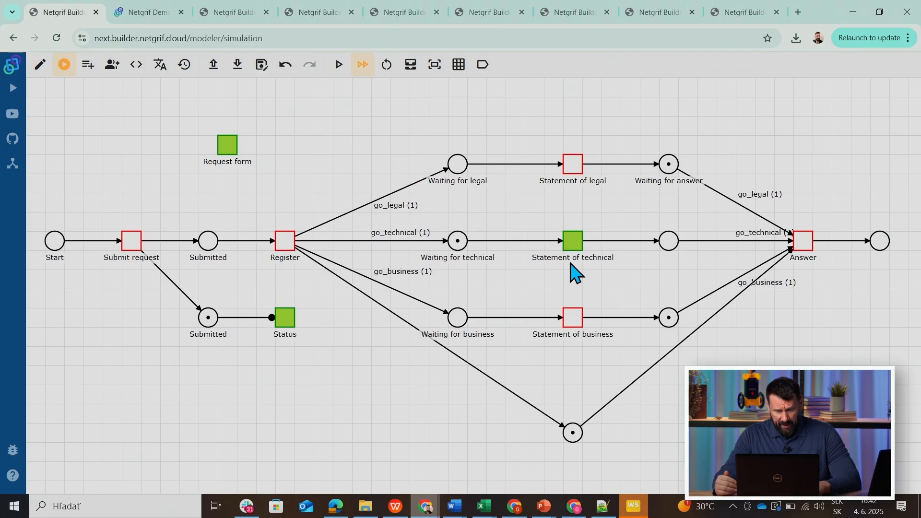
click(582, 241)
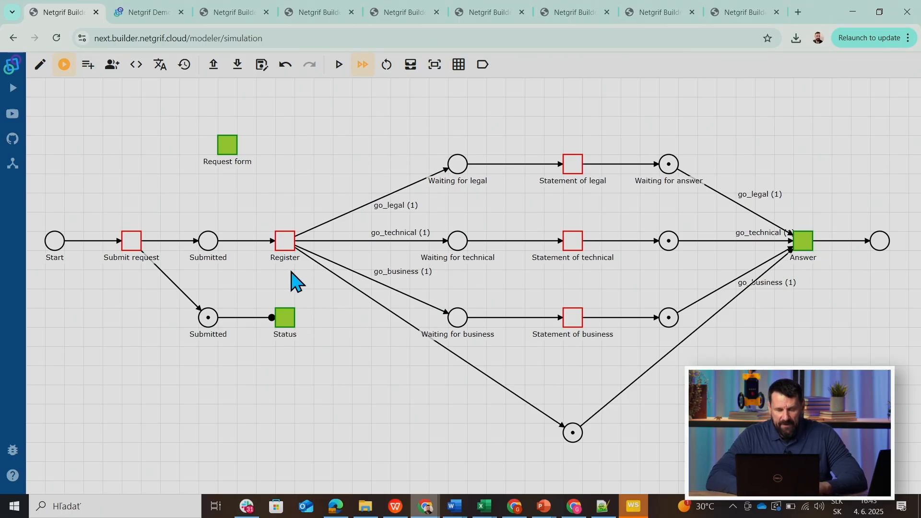
Return to editing the model, open Register's form and move the request form reference down to the fourth row.
click(41, 65)
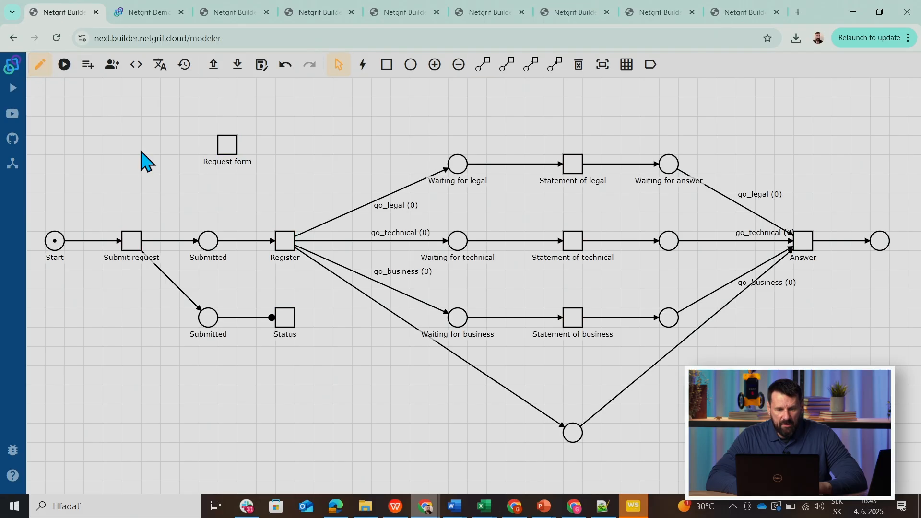
right_click(287, 247)
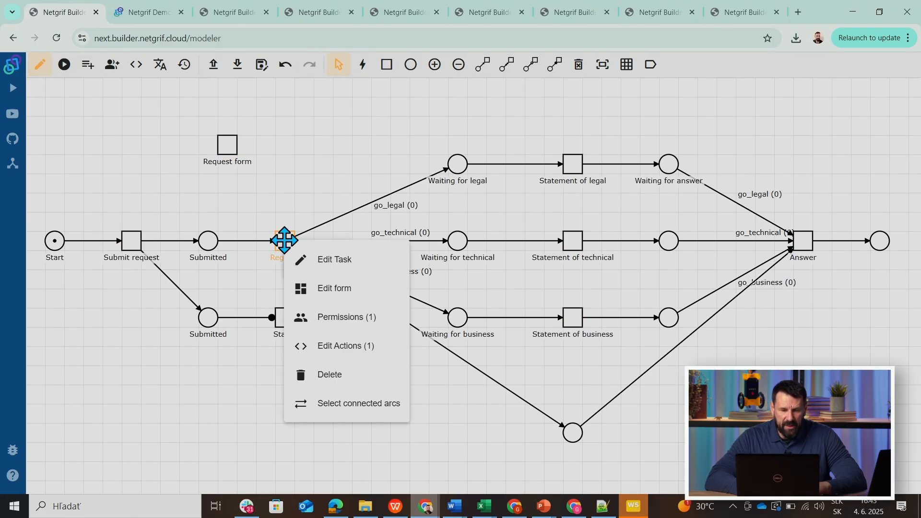
click(333, 286)
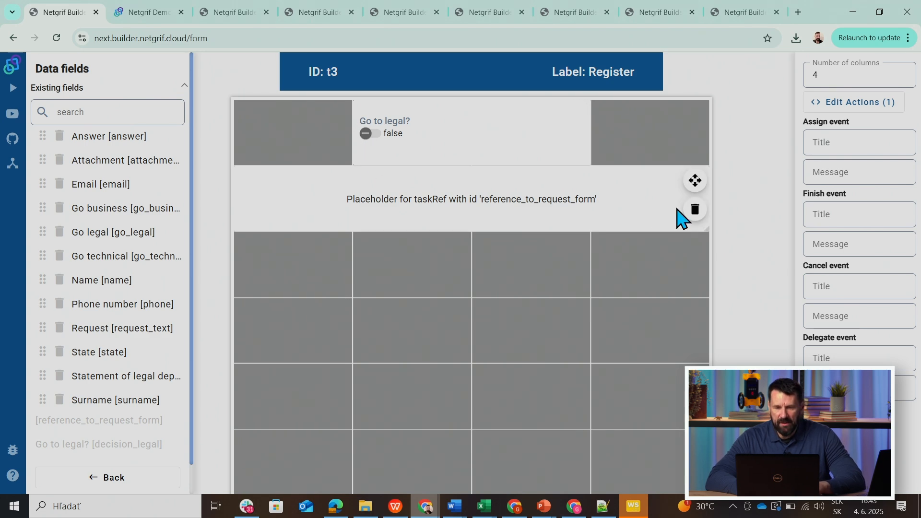
drag(693, 184, 693, 316)
click(480, 301)
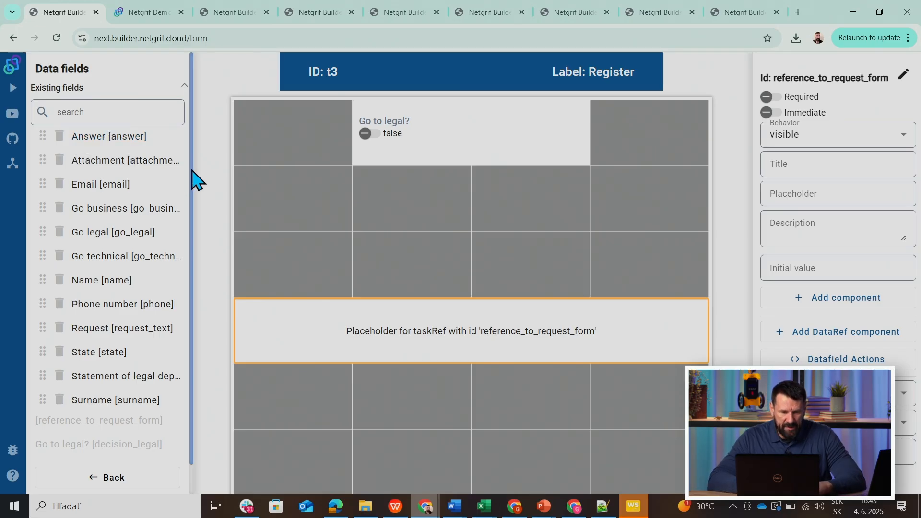
Add a new Boolean slide field directly below "Go to legal?" and stretch it across the two middle columns.
scroll(195, 180, down, 1)
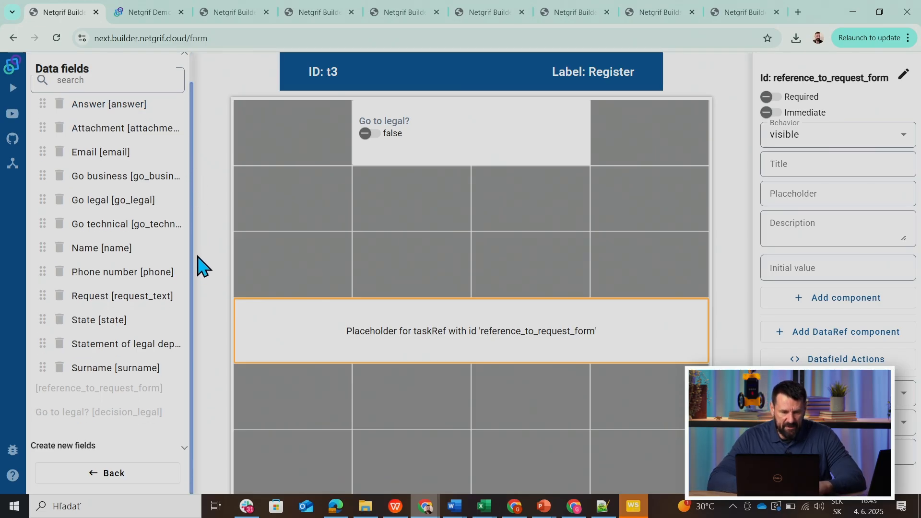
click(84, 447)
drag(191, 286, 193, 462)
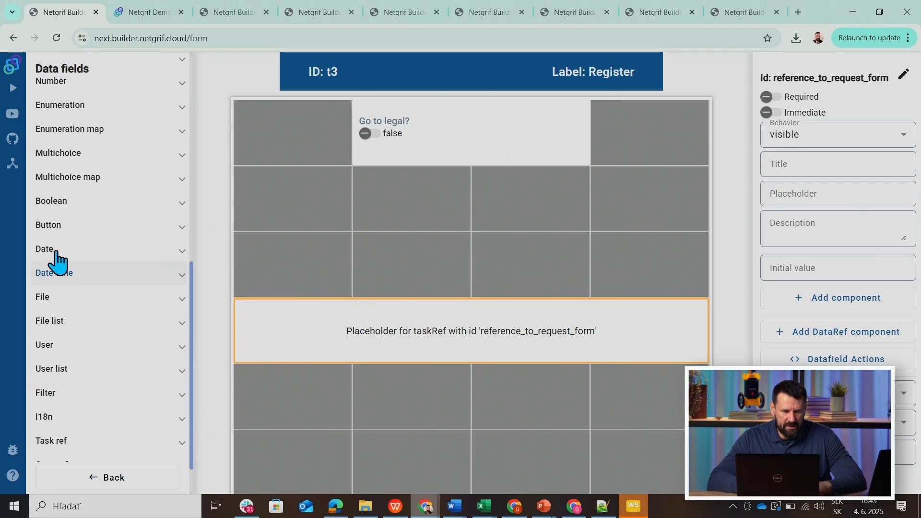
click(48, 202)
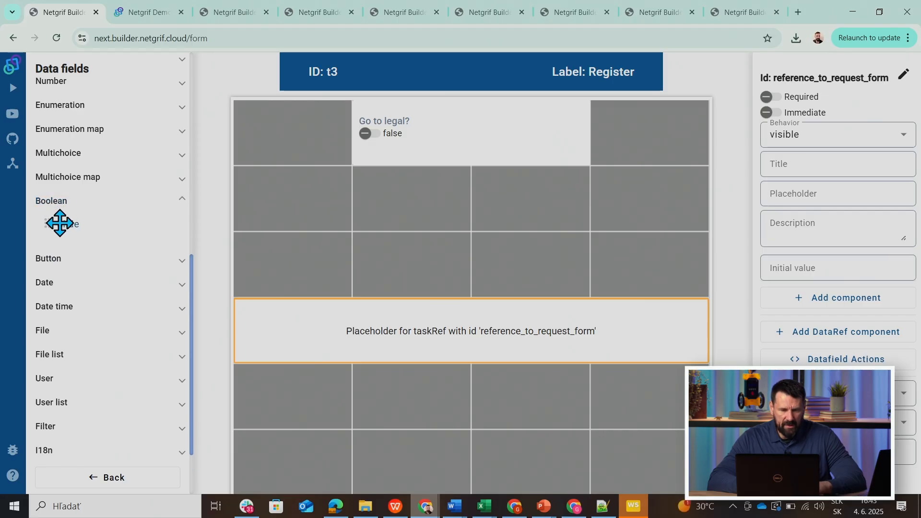
click(60, 223)
drag(456, 184, 574, 188)
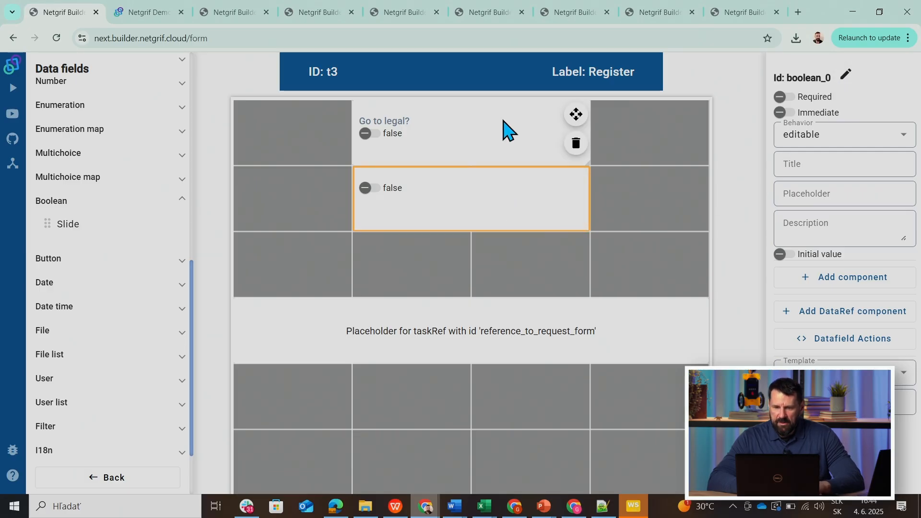
Refactor the new Boolean field's ID to decision_technical and title it "Go to technical?".
click(504, 124)
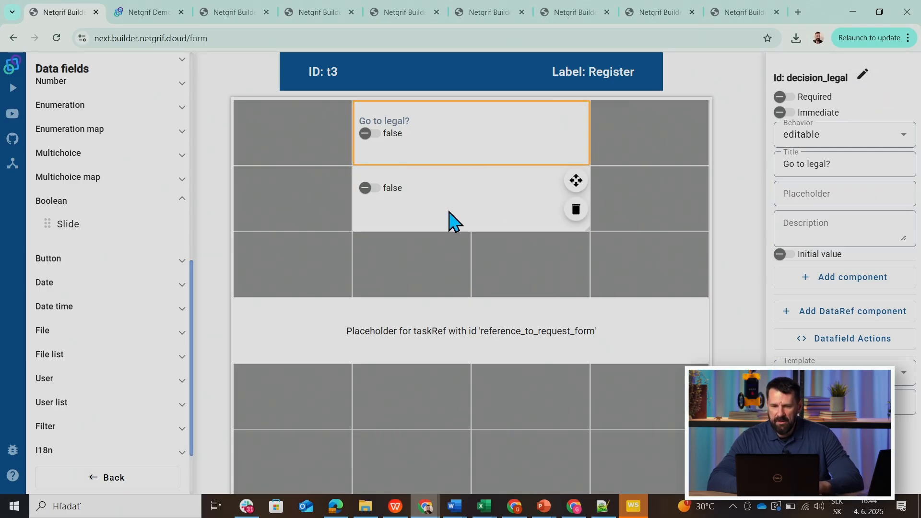
click(454, 219)
click(846, 76)
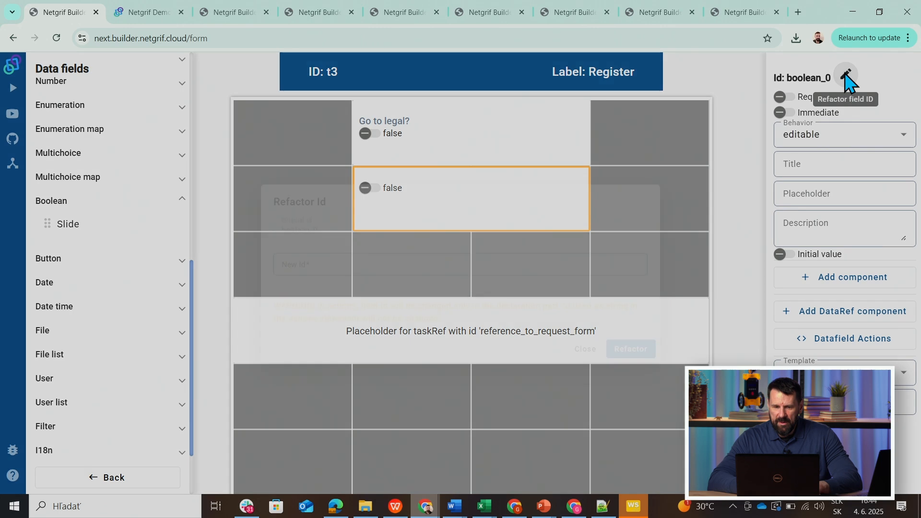
text(decision_)
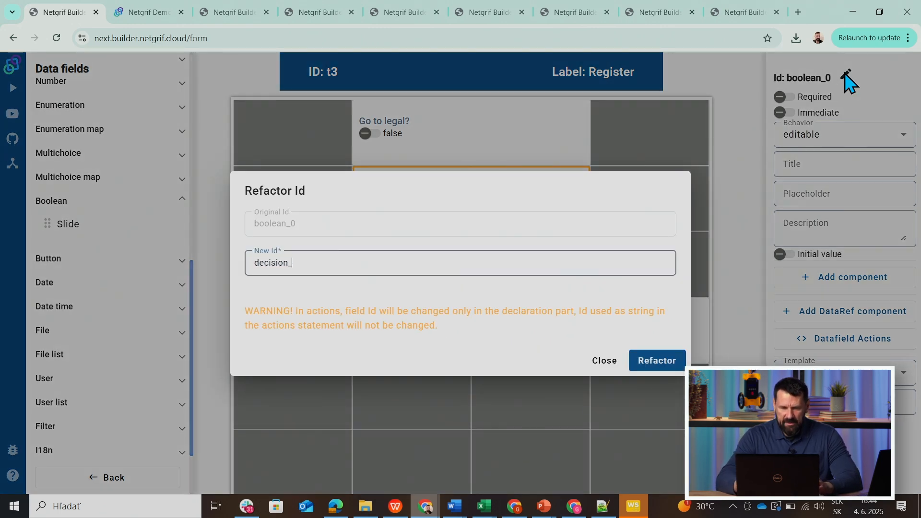
text(technical)
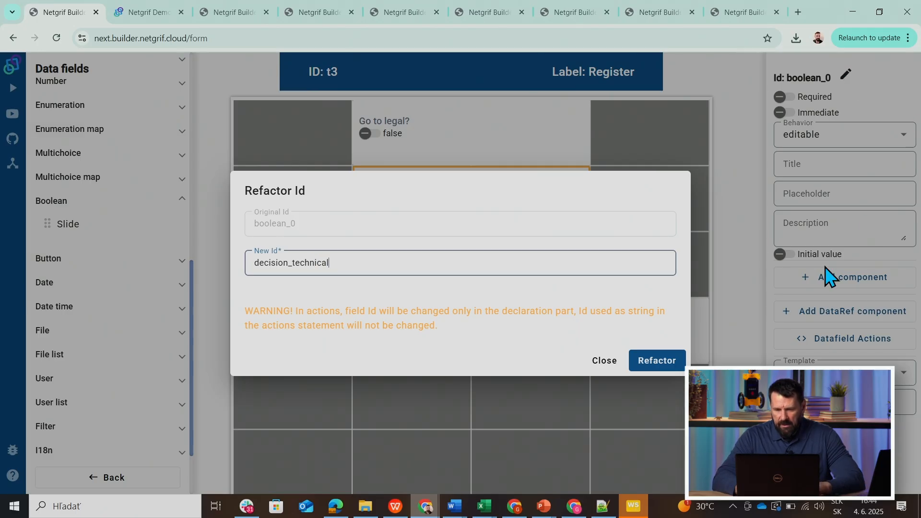
click(647, 361)
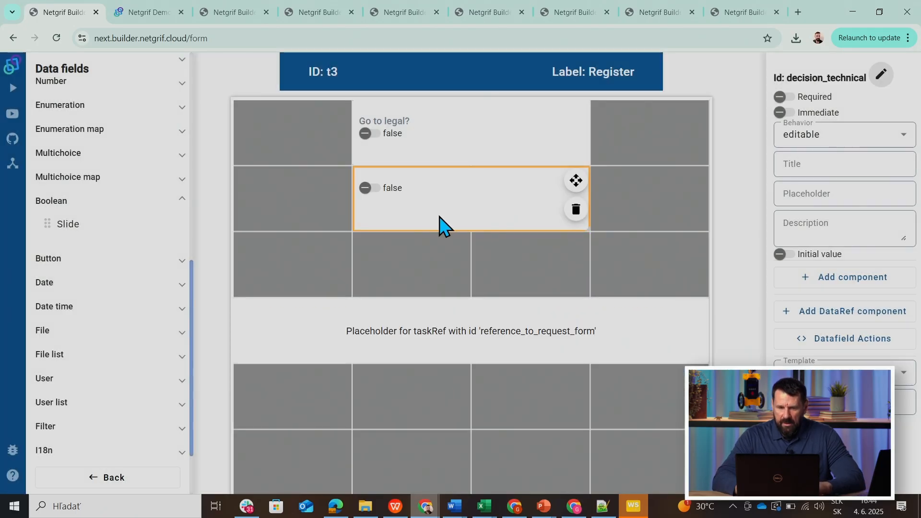
click(812, 164)
text(Go)
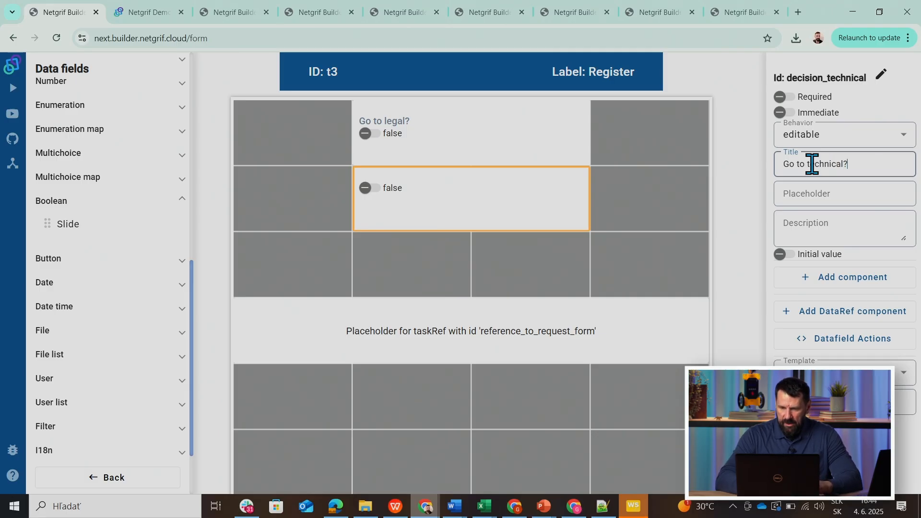
click(488, 286)
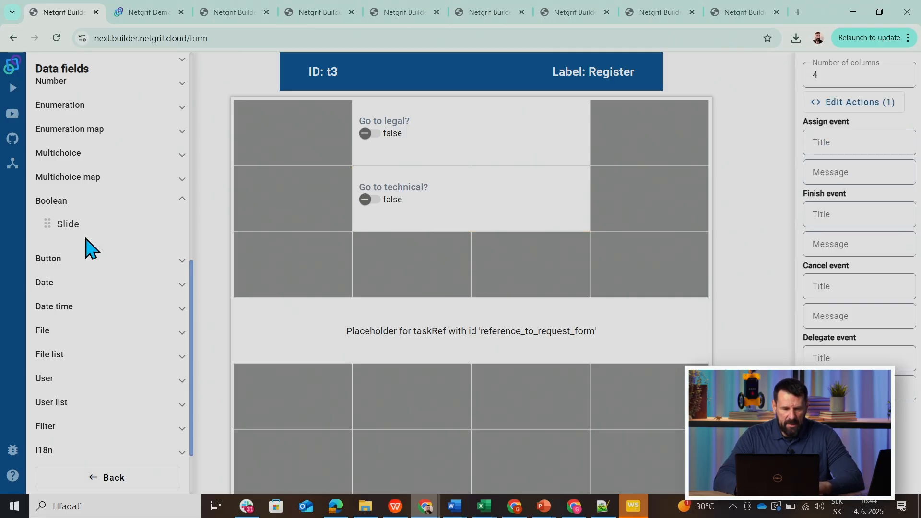
Add a Boolean slide two columns wide below "Go to technical?" and refactor its ID to decision_business.
click(74, 227)
drag(456, 251, 570, 257)
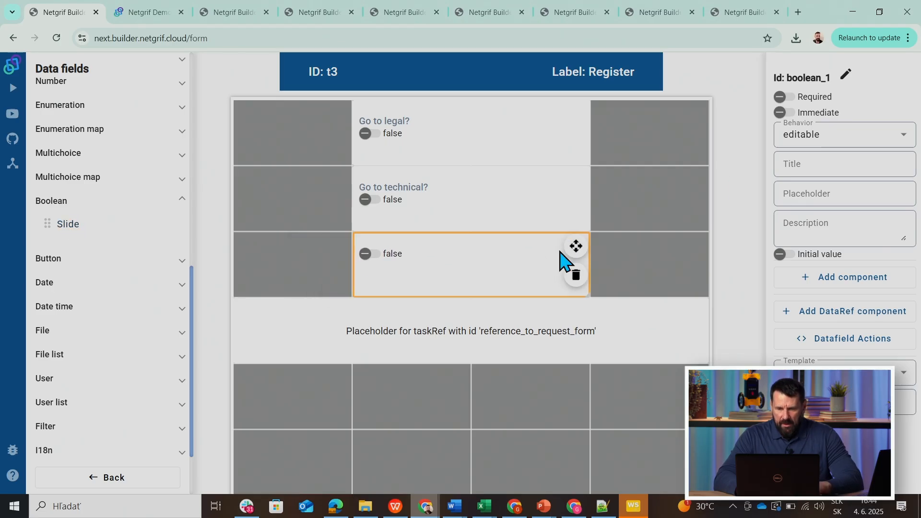
click(846, 74)
text(decision_busines)
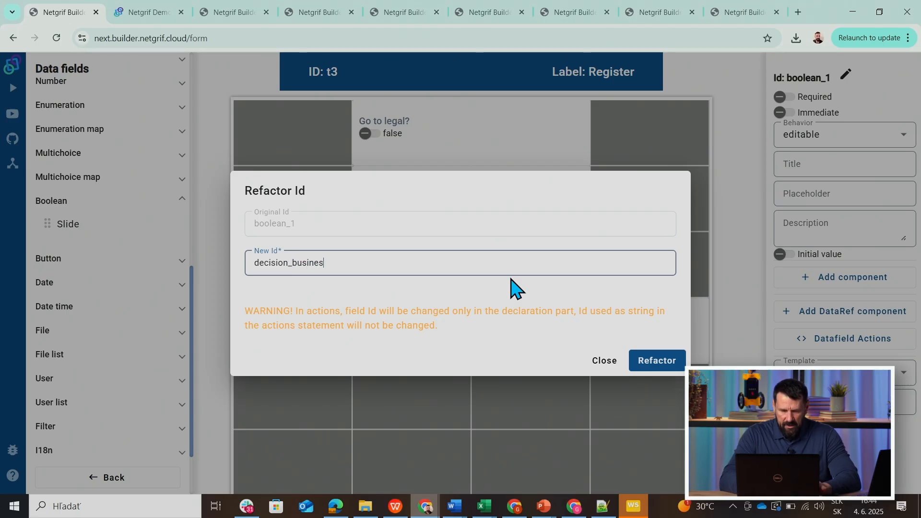
text(s)
click(642, 361)
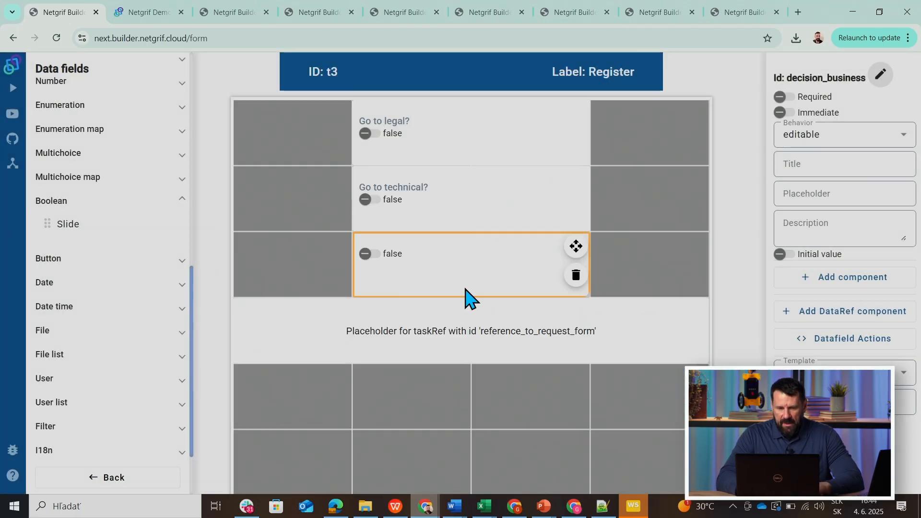
Title the decision_business field "Go to business" and leave the Register form editor.
click(850, 167)
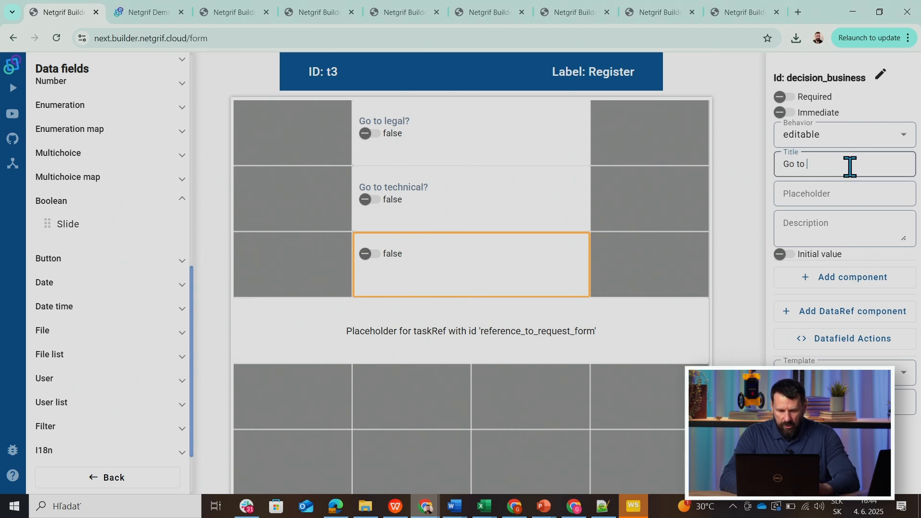
text(Go to business)
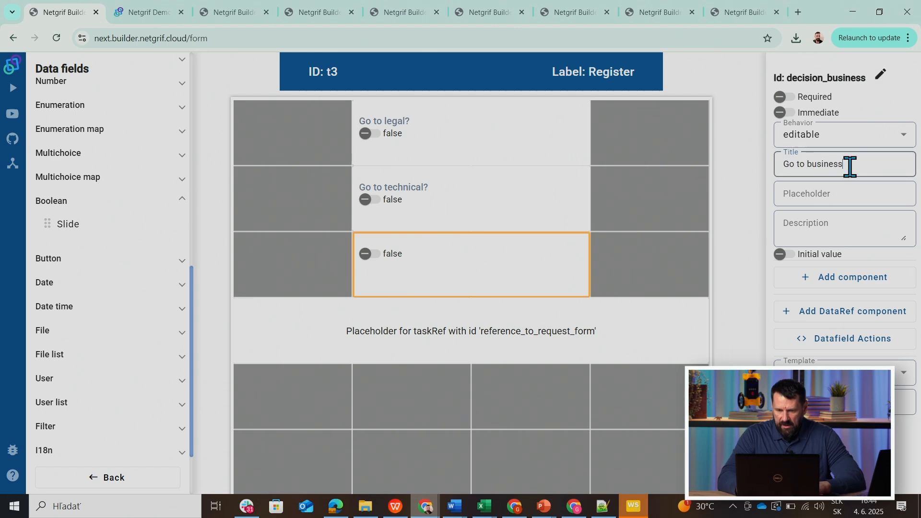
click(629, 410)
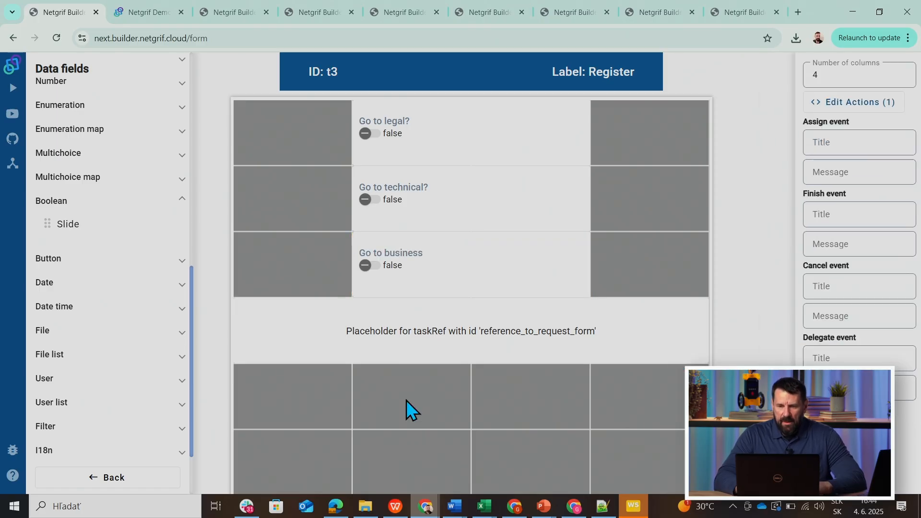
click(102, 477)
Locate the decision_legal data field and open the code of its existing post-set action.
click(282, 254)
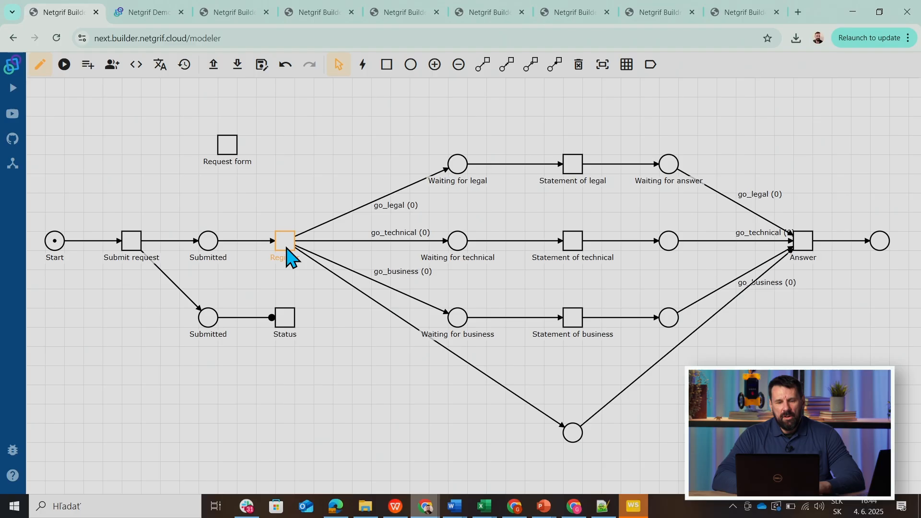
right_click(287, 248)
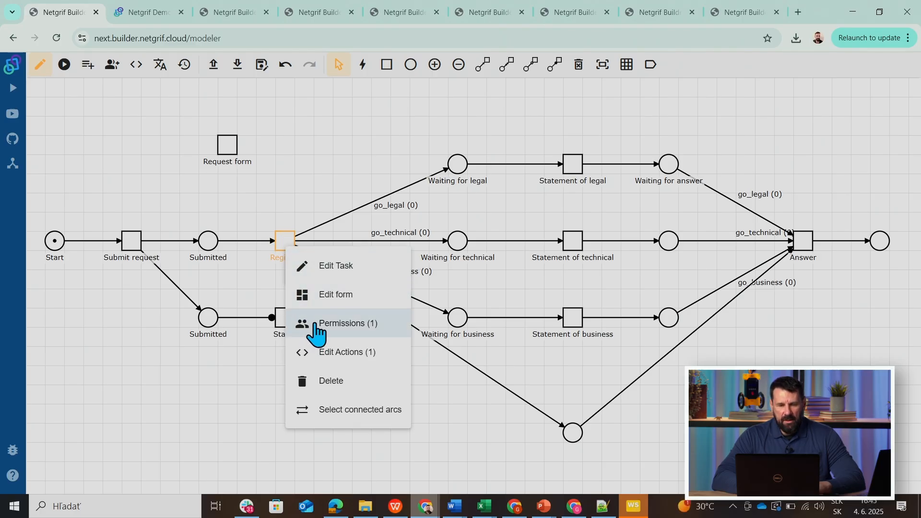
click(86, 66)
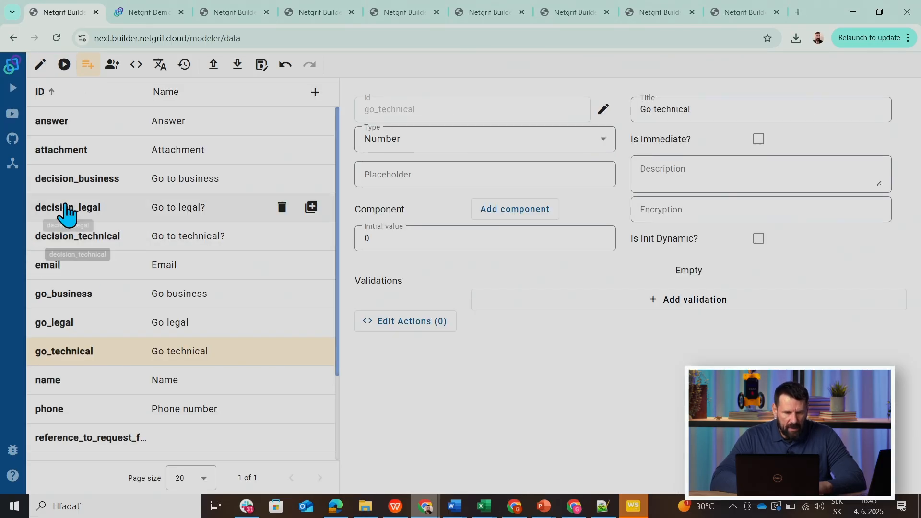
click(69, 208)
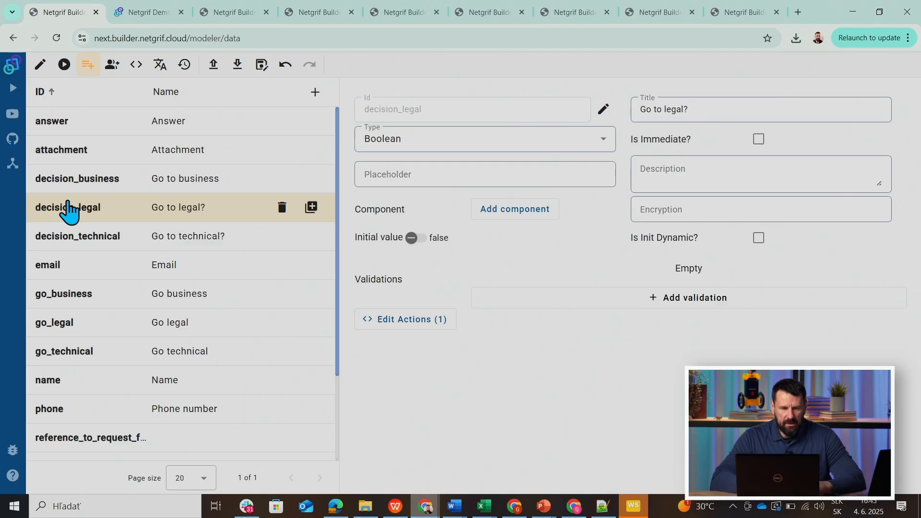
click(38, 65)
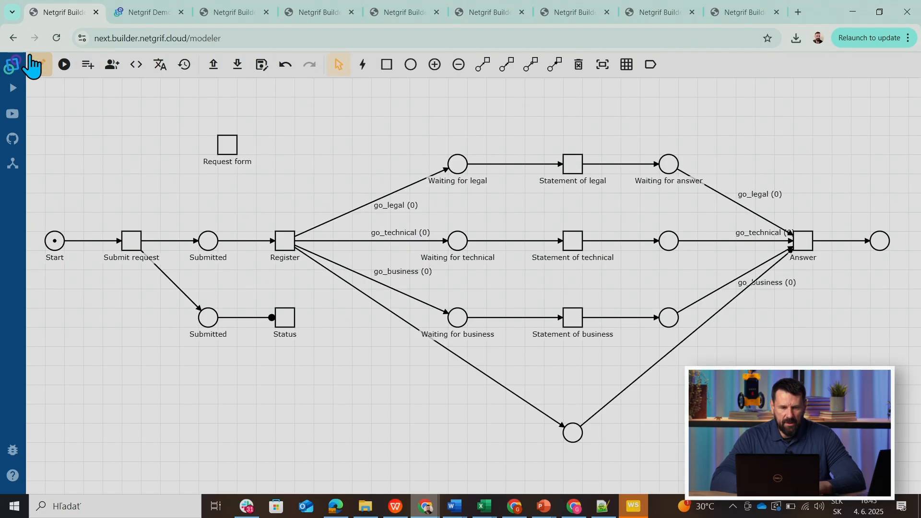
click(137, 64)
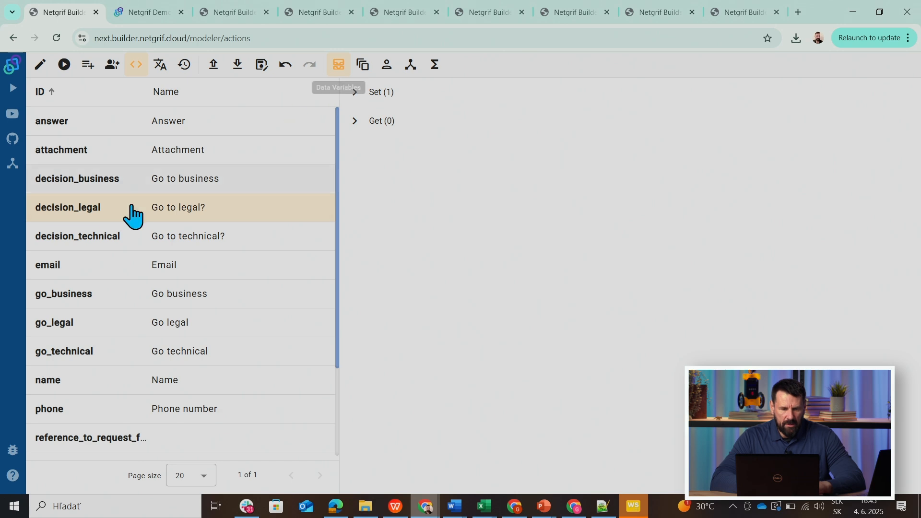
click(356, 96)
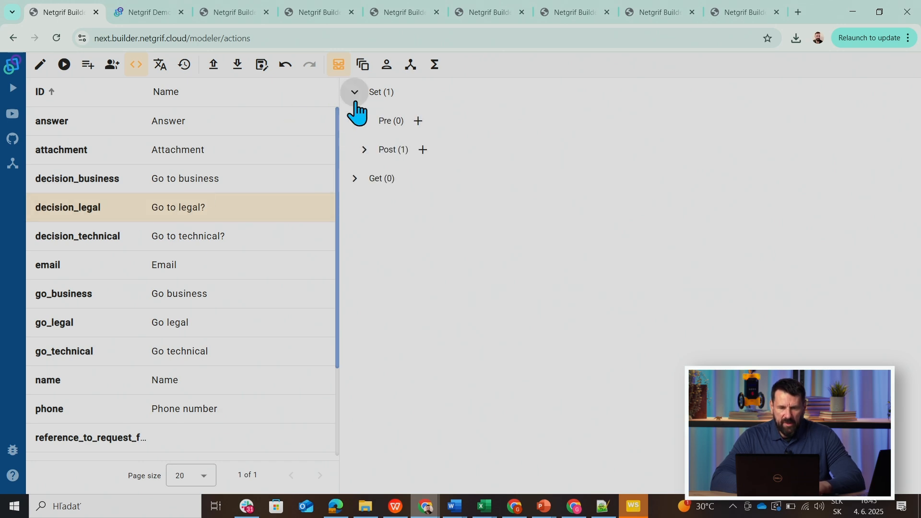
click(363, 151)
click(416, 185)
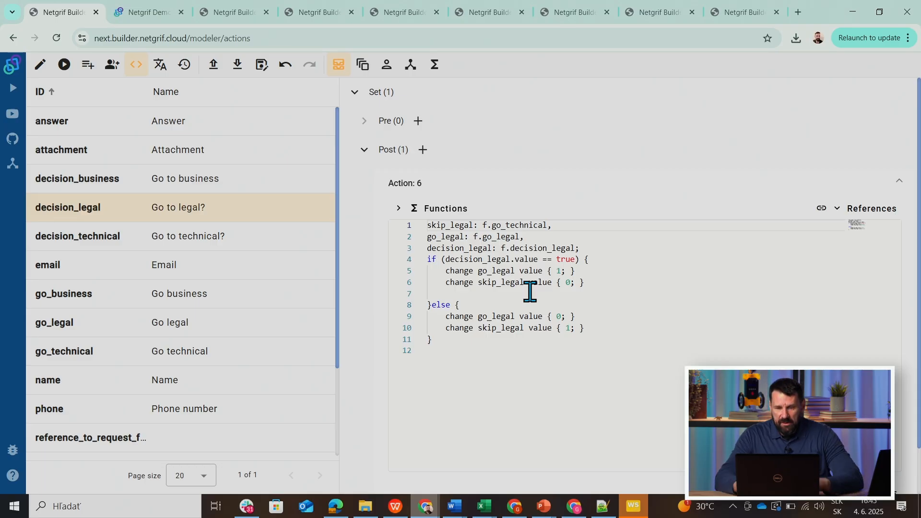
Remove the skip_legal value changes from both branches of the if/else in the decision_legal action.
drag(448, 288, 594, 282)
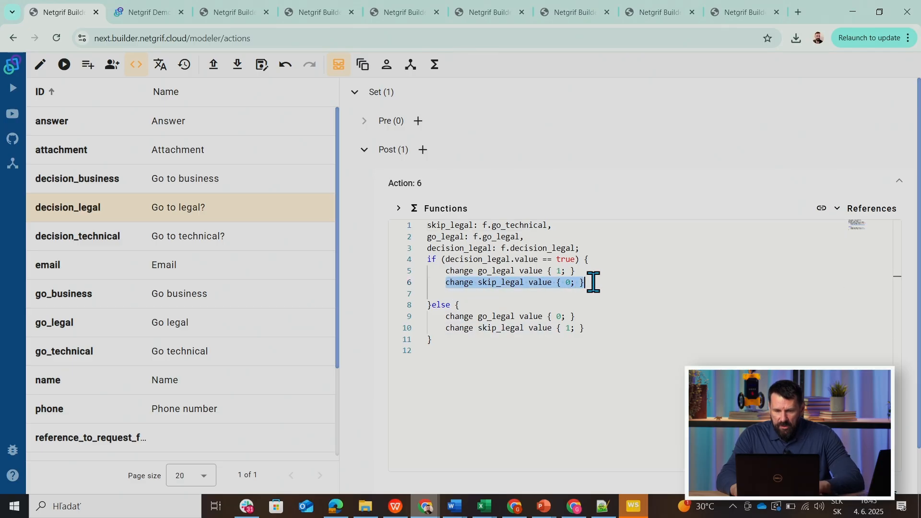
key(Delete)
key(Delete)
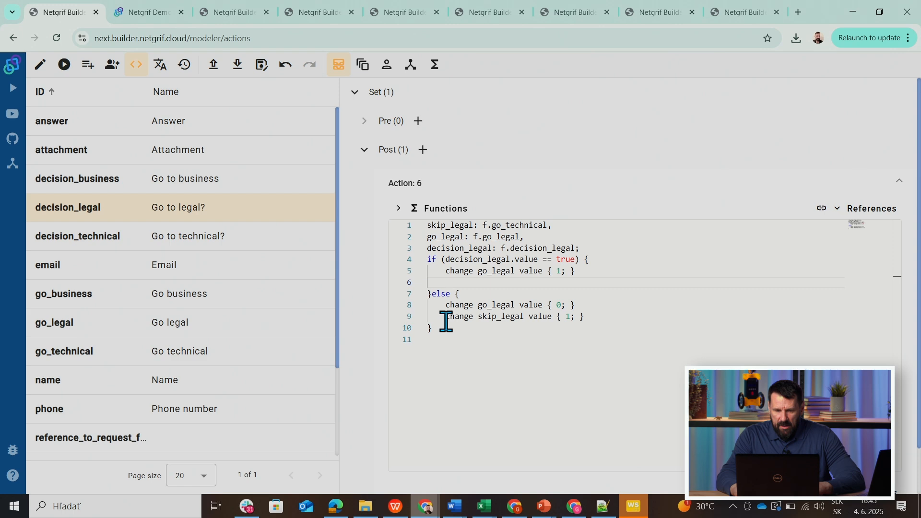
drag(446, 317, 588, 318)
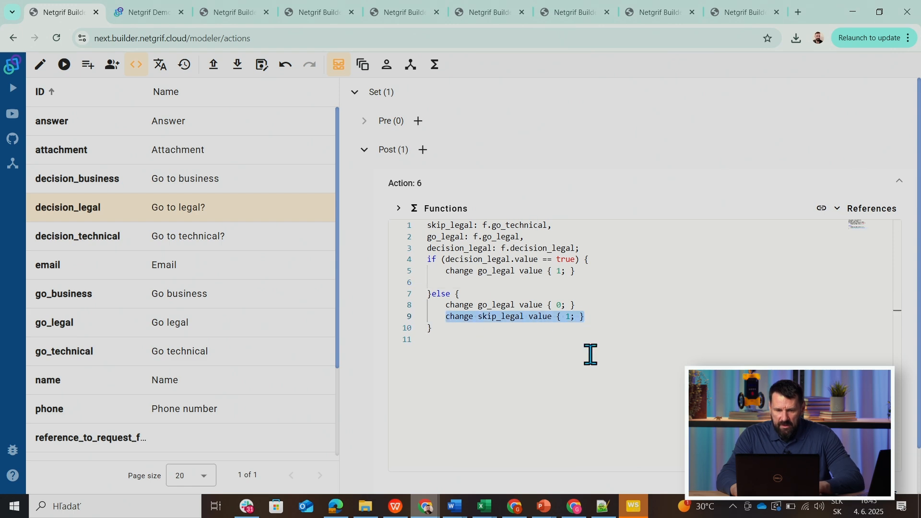
key(Delete)
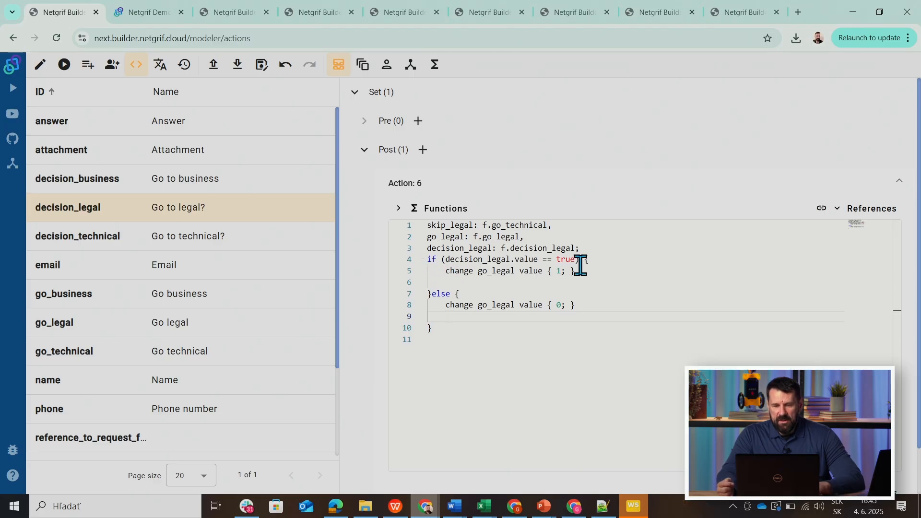
click(462, 320)
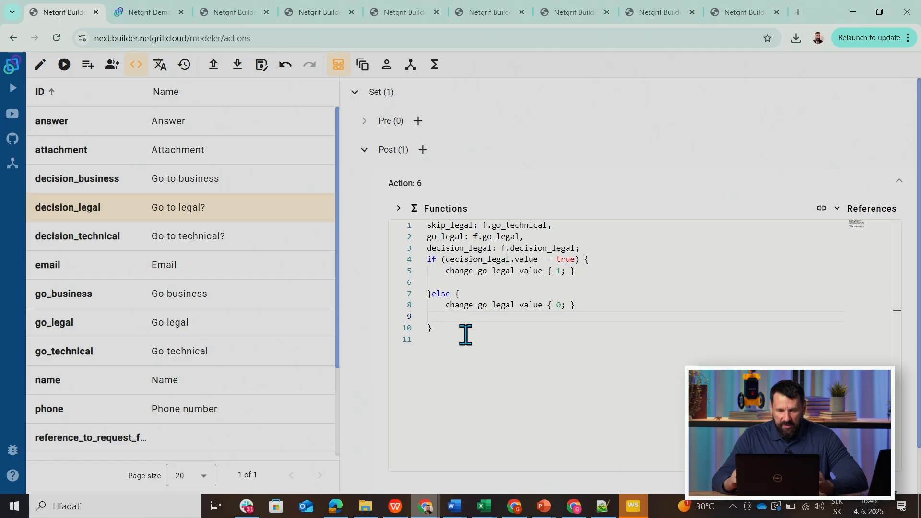
key(Tab)
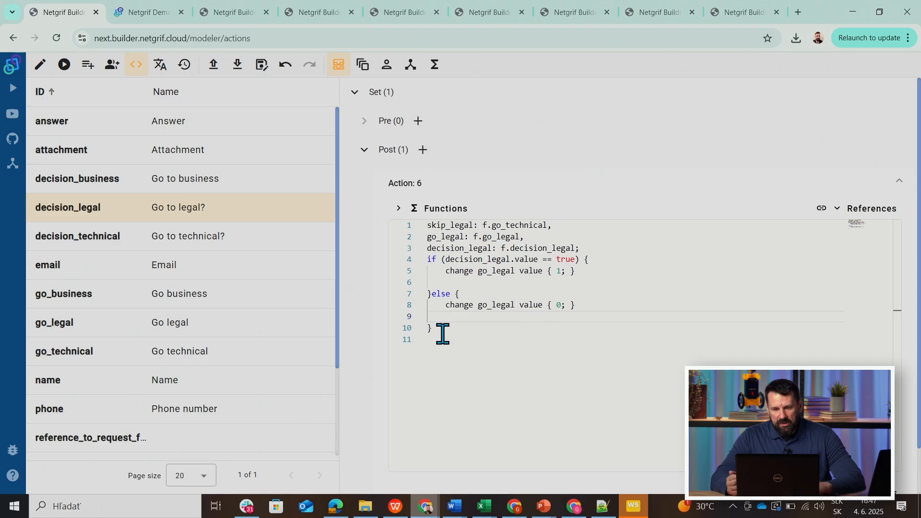
Create a new process-scoped function that takes the parameters department_slider and arc_multiplicity.
click(435, 74)
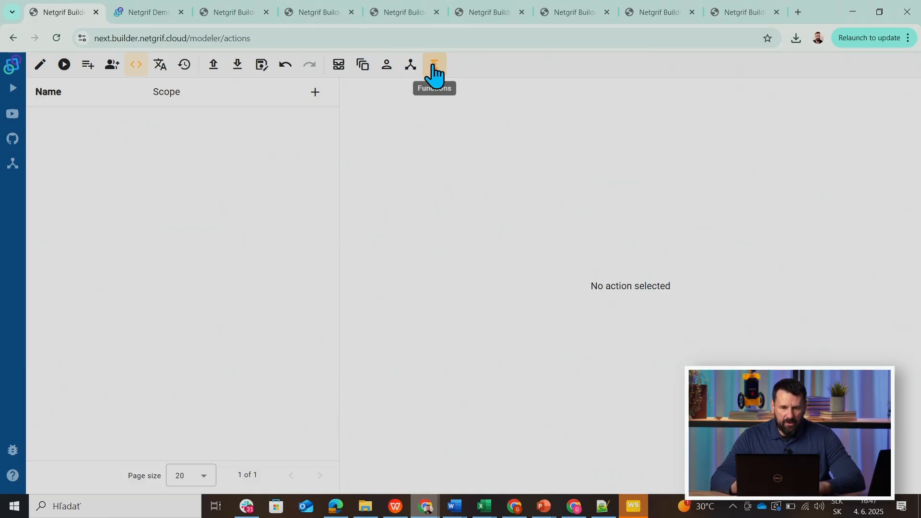
click(316, 93)
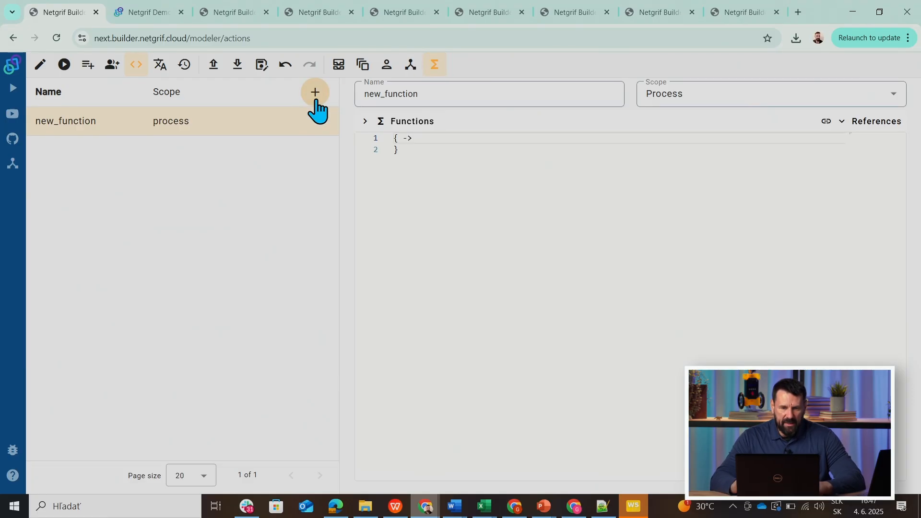
click(399, 143)
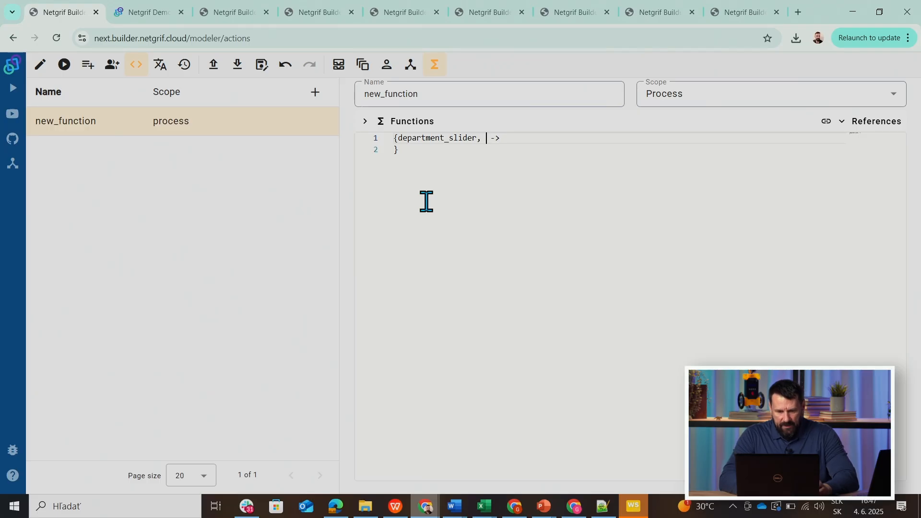
text(arc%)
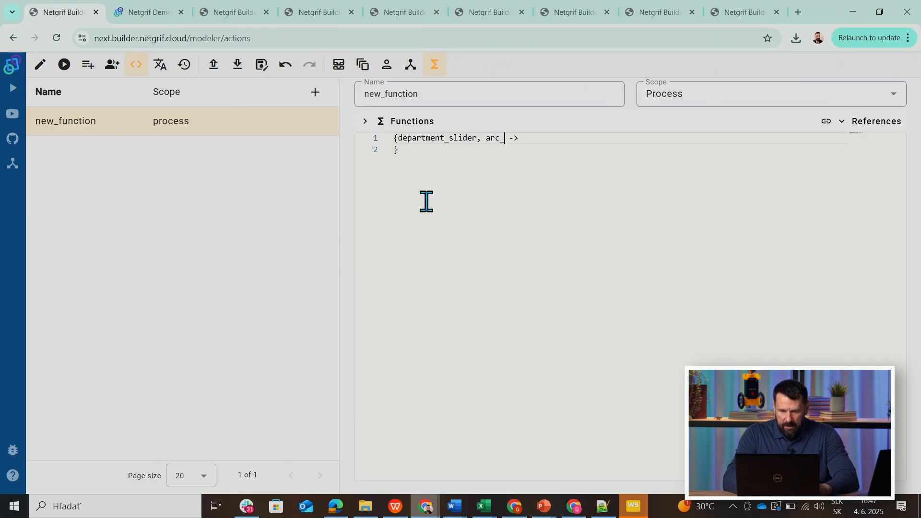
text(multiplicity)
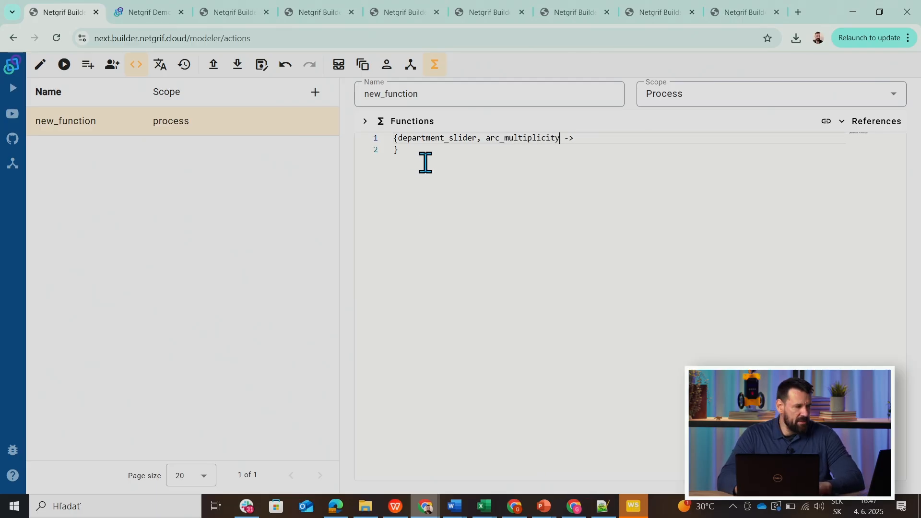
Insert an If/Else Statement template into the body of the new function.
click(393, 150)
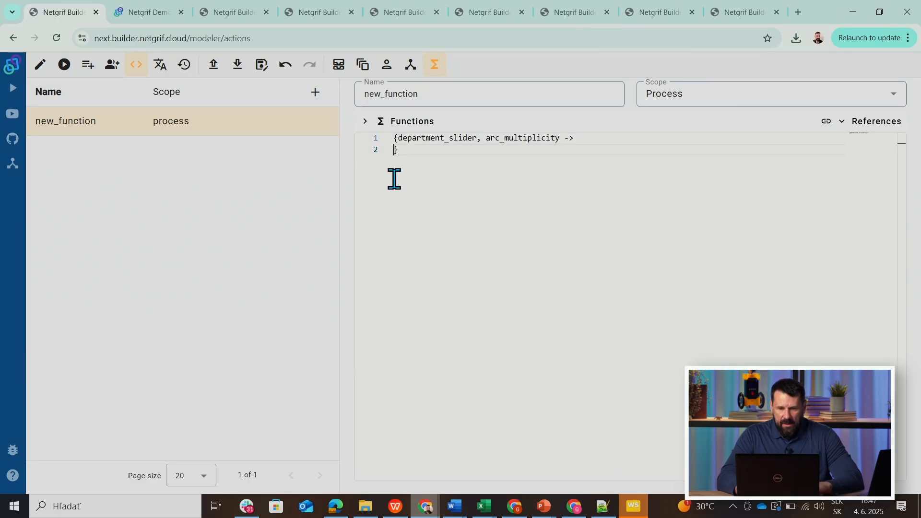
click(376, 123)
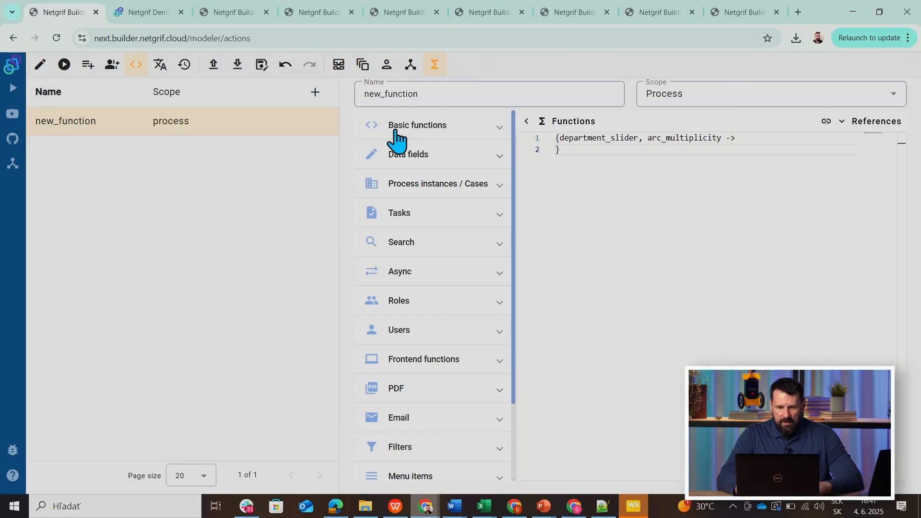
click(395, 136)
click(391, 159)
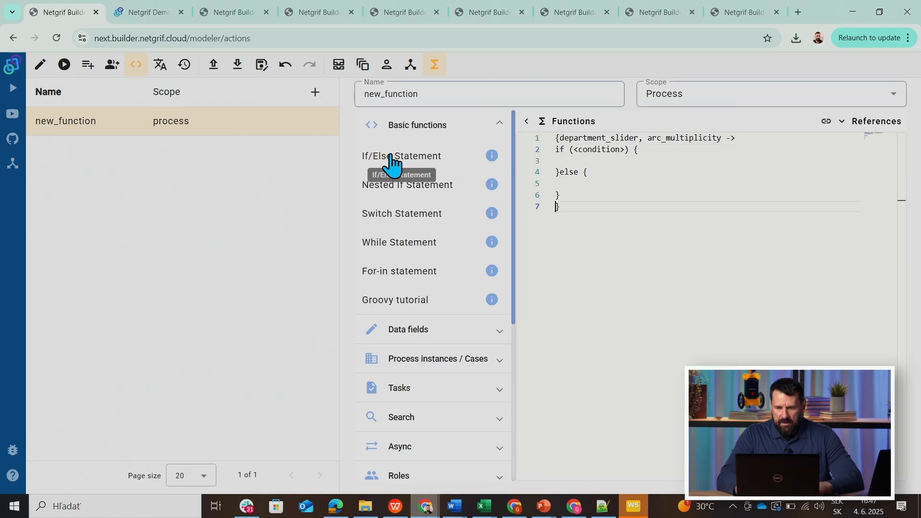
Set the if condition of the function to department_slider.value == true.
double_click(595, 151)
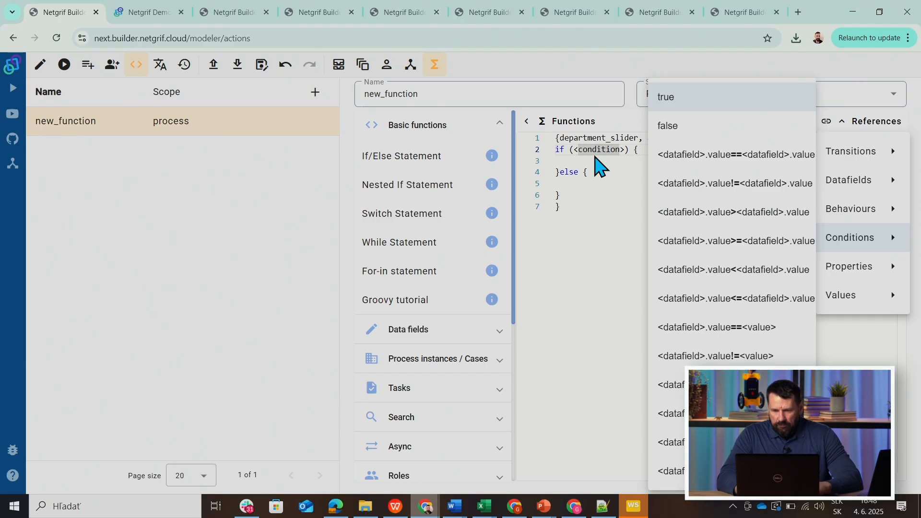
click(679, 329)
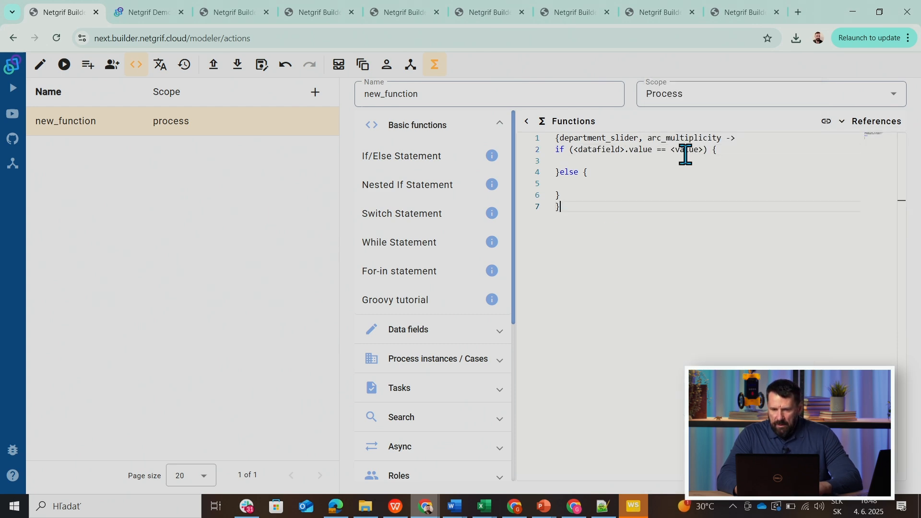
click(685, 154)
click(728, 300)
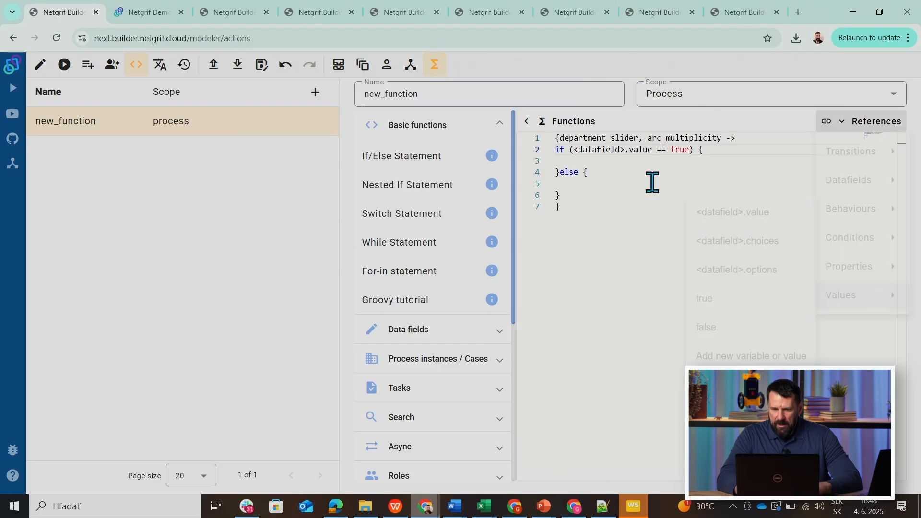
drag(625, 153, 574, 153)
key(BackSpace)
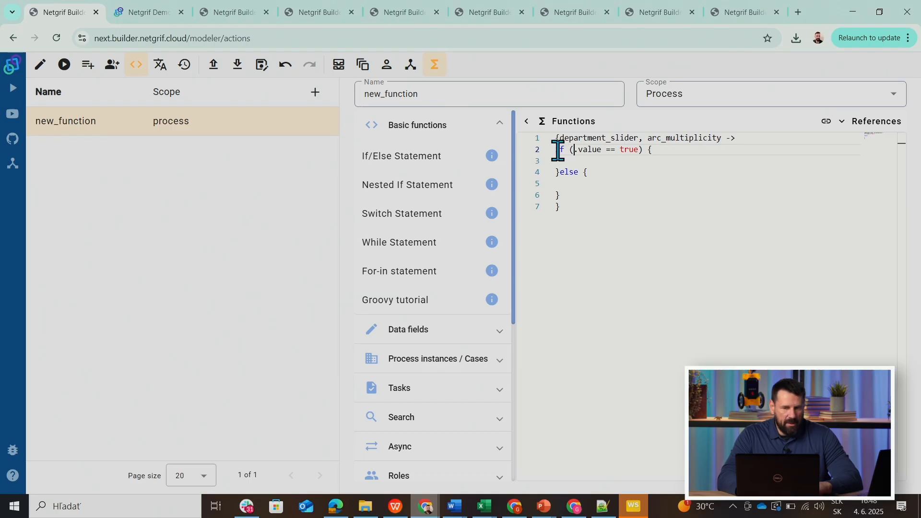
drag(560, 140, 638, 139)
key(ctrl+c)
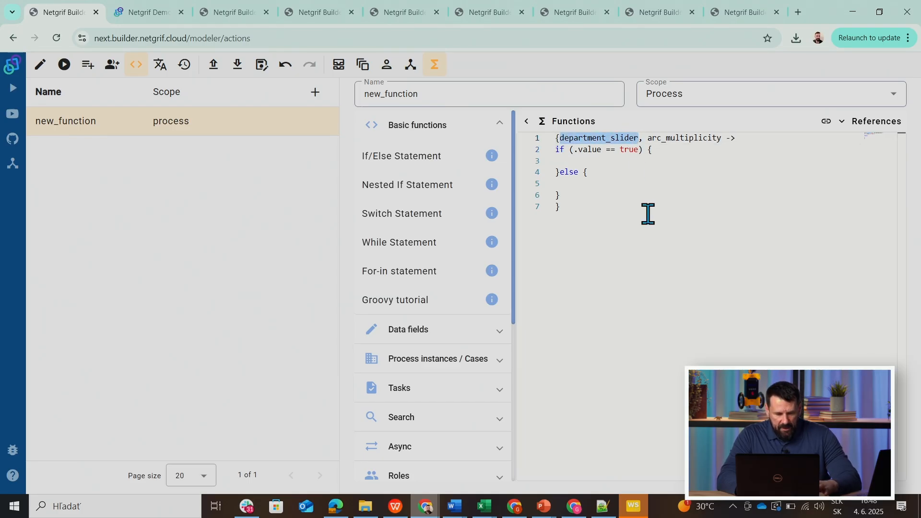
click(577, 161)
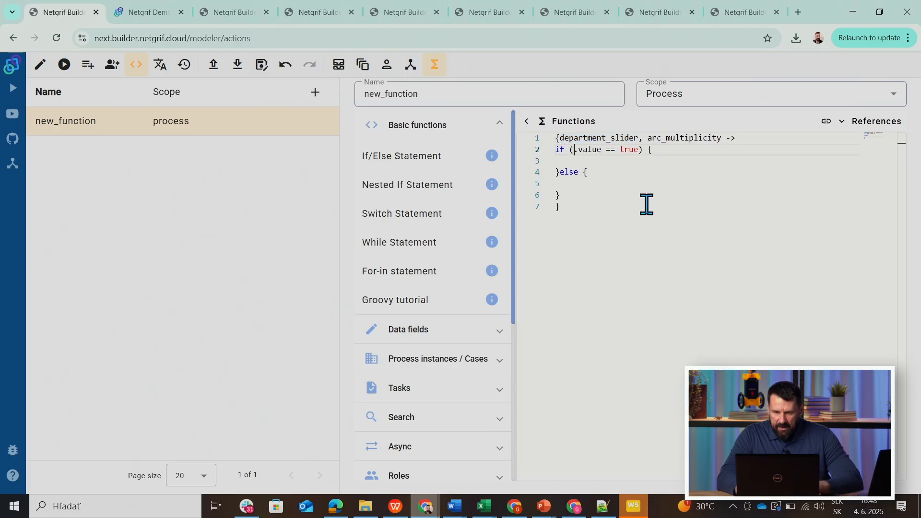
key(ctrl+v)
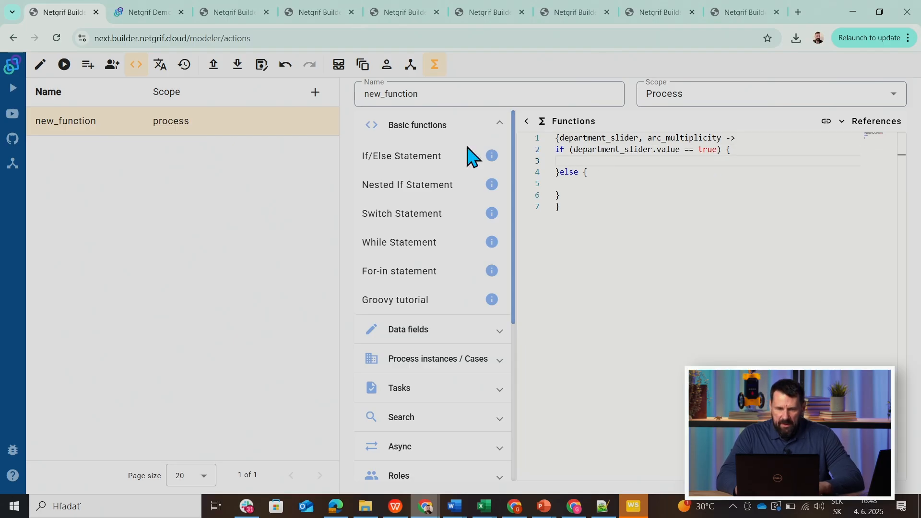
Add a Change value statement to the if branch that sets arc_multiplicity to 1.
click(401, 330)
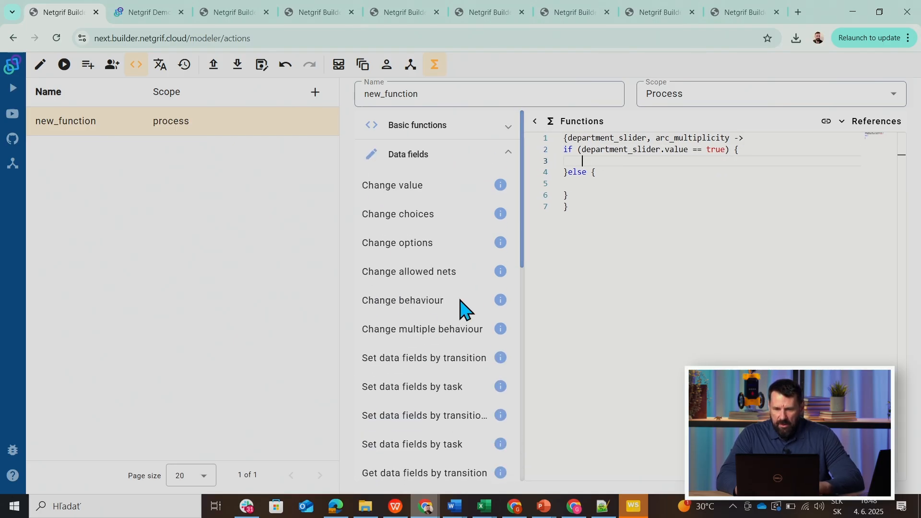
click(377, 190)
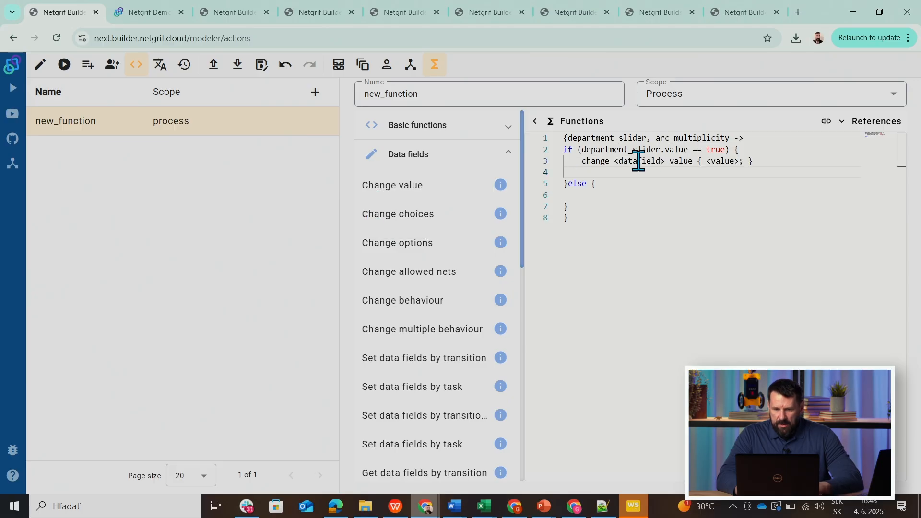
drag(665, 161, 614, 162)
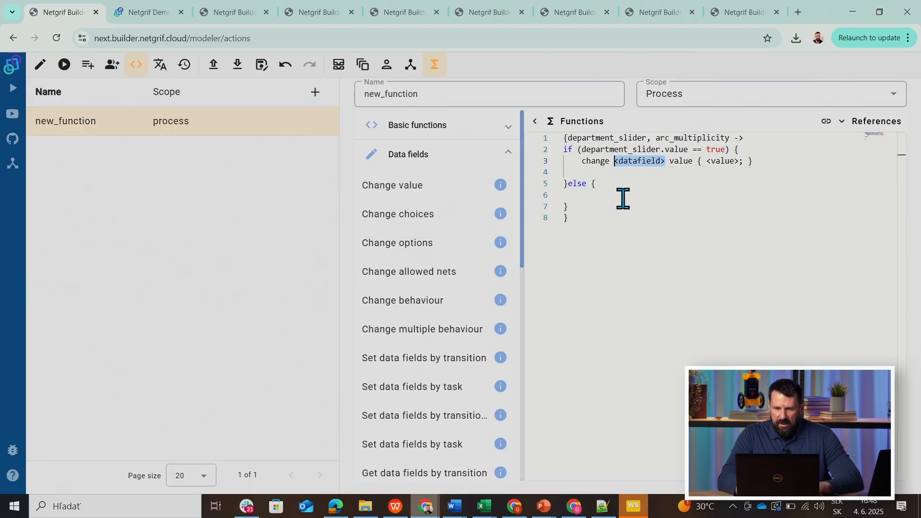
key(BackSpace)
drag(655, 143, 730, 139)
key(ctrl+c)
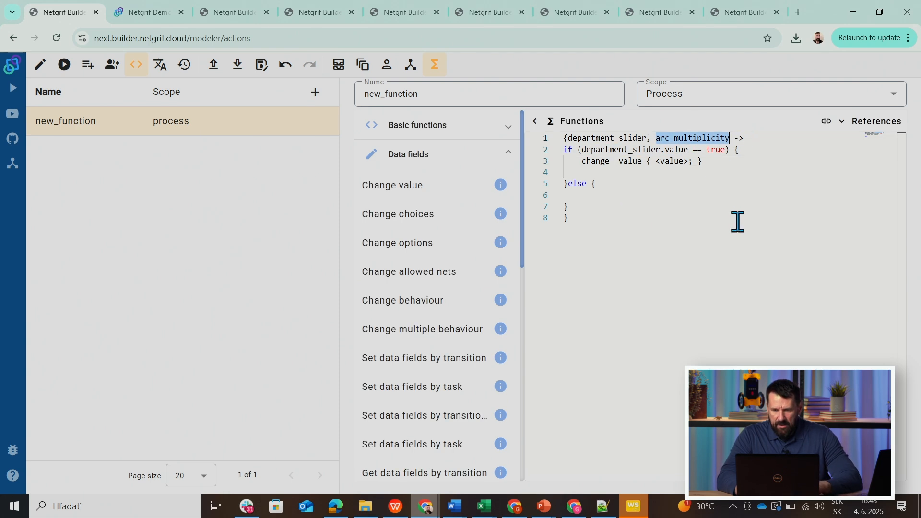
click(618, 161)
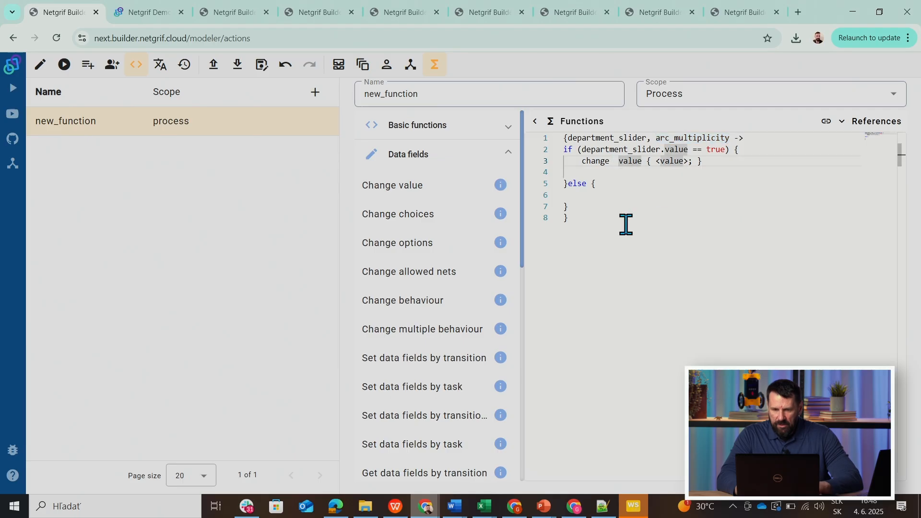
key(ctrl+v)
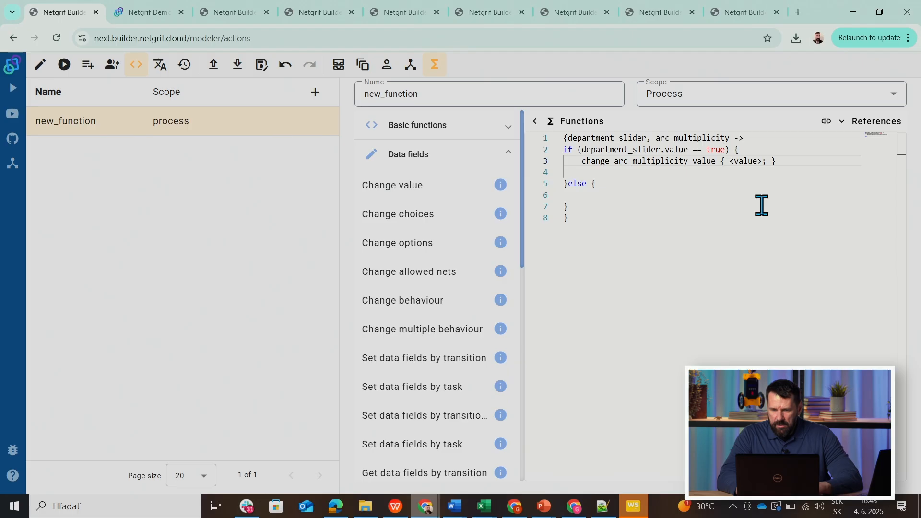
text(1)
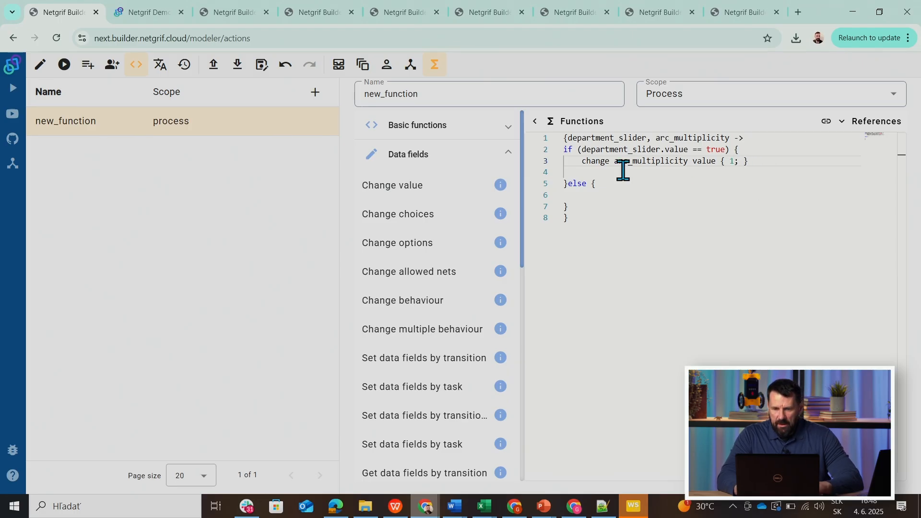
Copy the arc_multiplicity change into the else branch with value 0 and remove the blank line before else.
drag(582, 163, 753, 161)
key(ctrl+c)
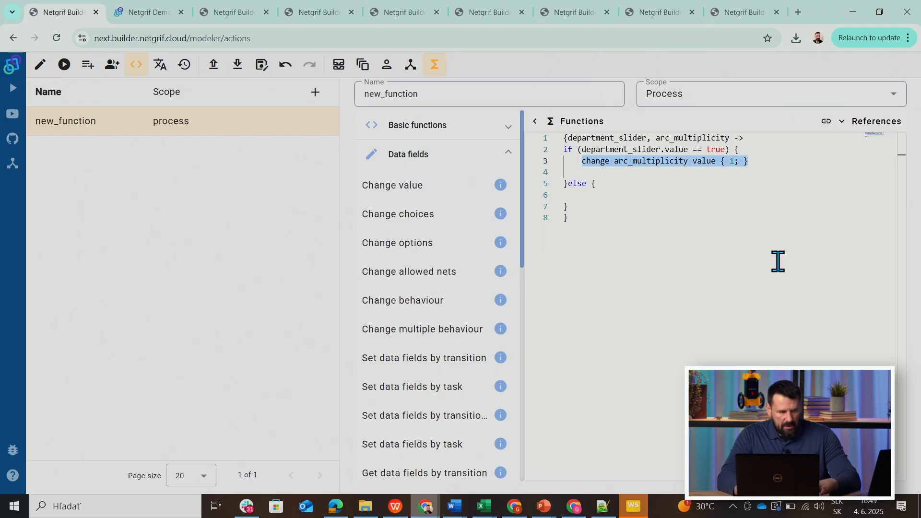
click(600, 198)
key(ctrl+v)
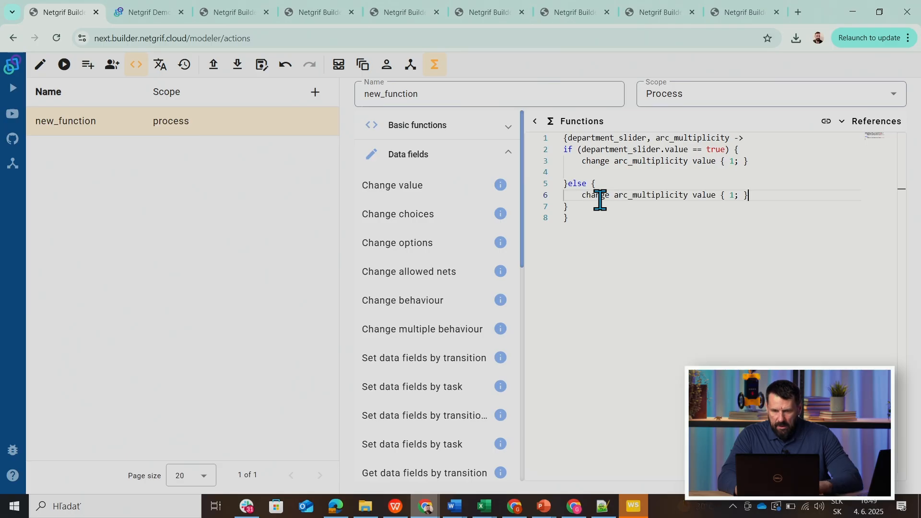
click(564, 171)
key(Delete)
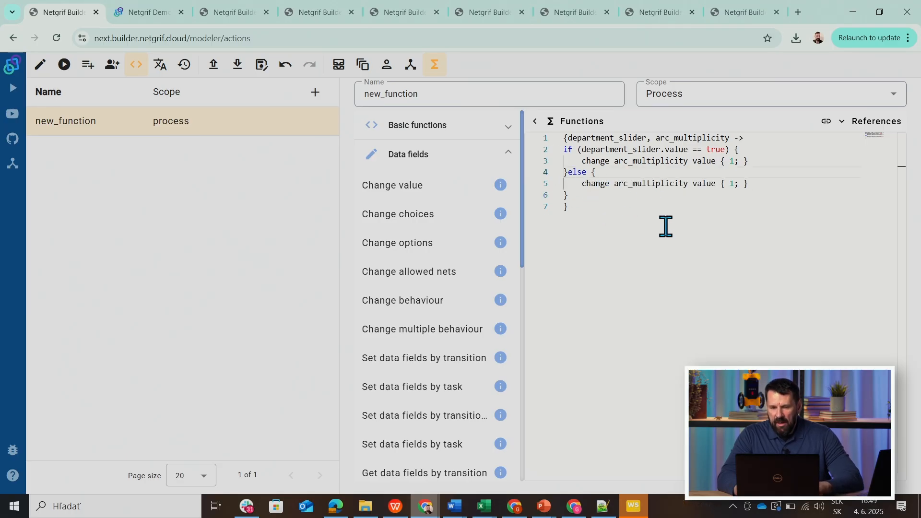
double_click(732, 185)
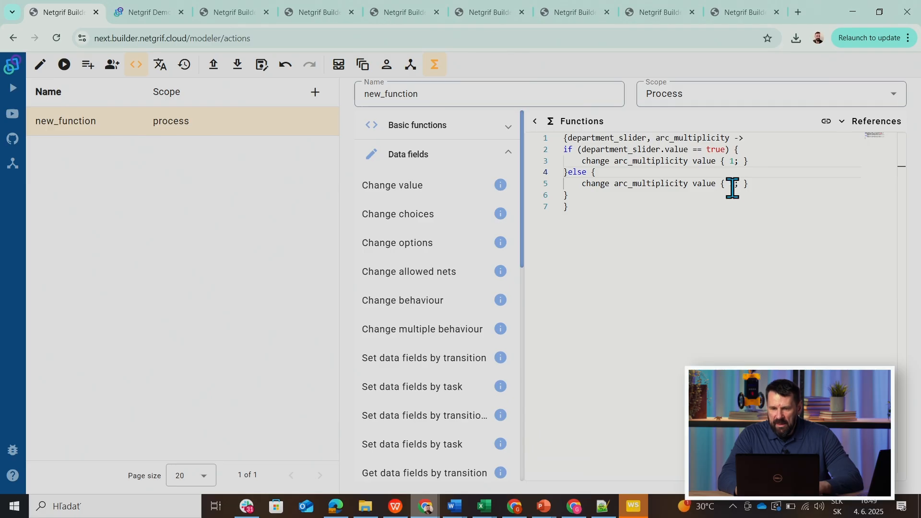
key(BackSpace)
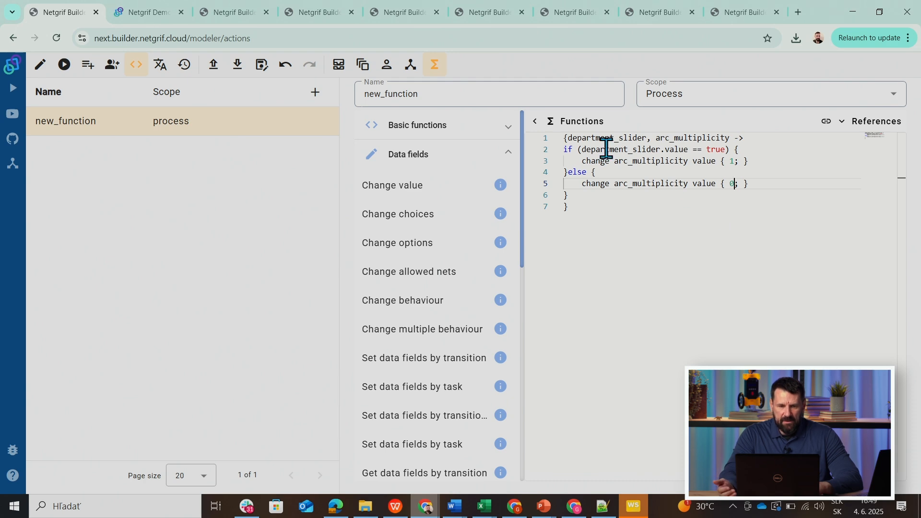
Delete the whole if/else block from the Set Post action of the decision_legal data field, keeping the variable references.
click(364, 67)
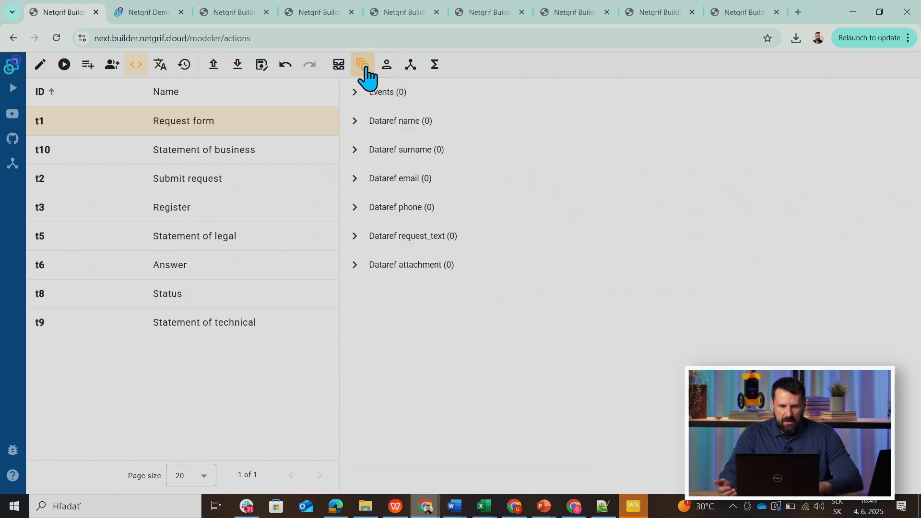
click(339, 66)
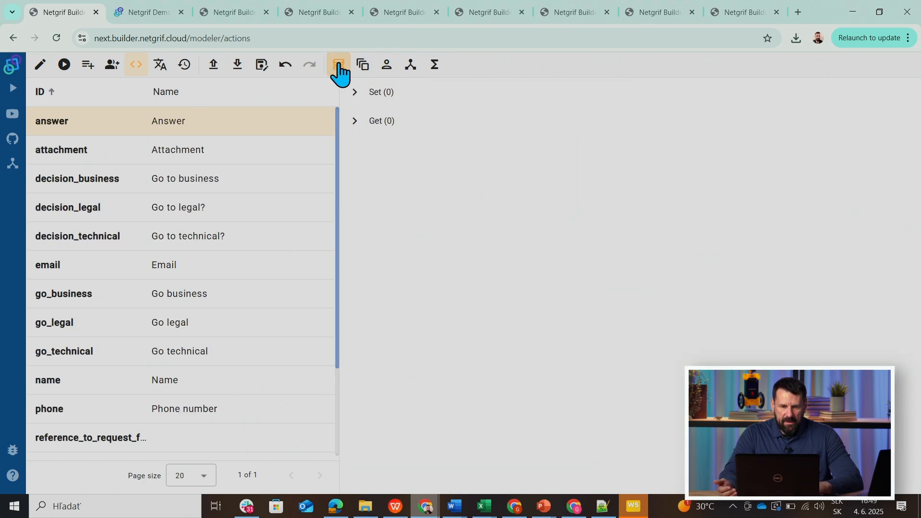
click(45, 209)
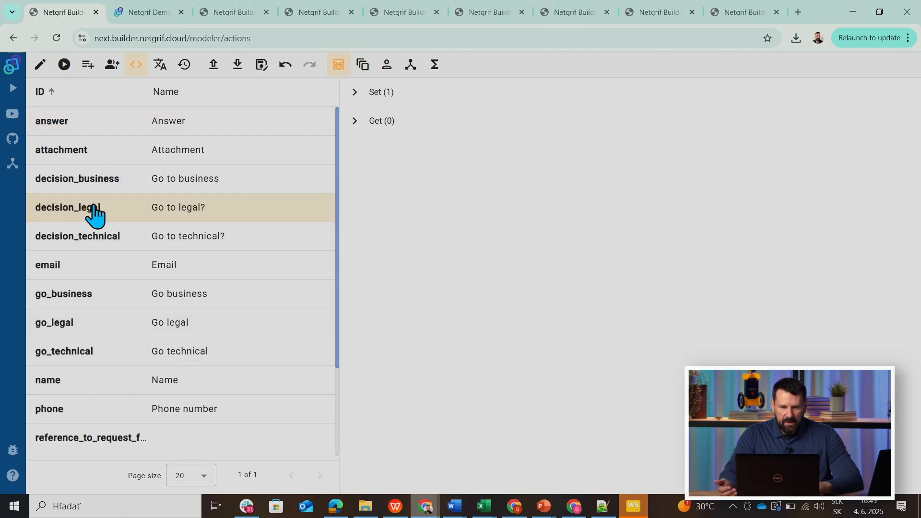
click(354, 94)
click(364, 150)
click(420, 195)
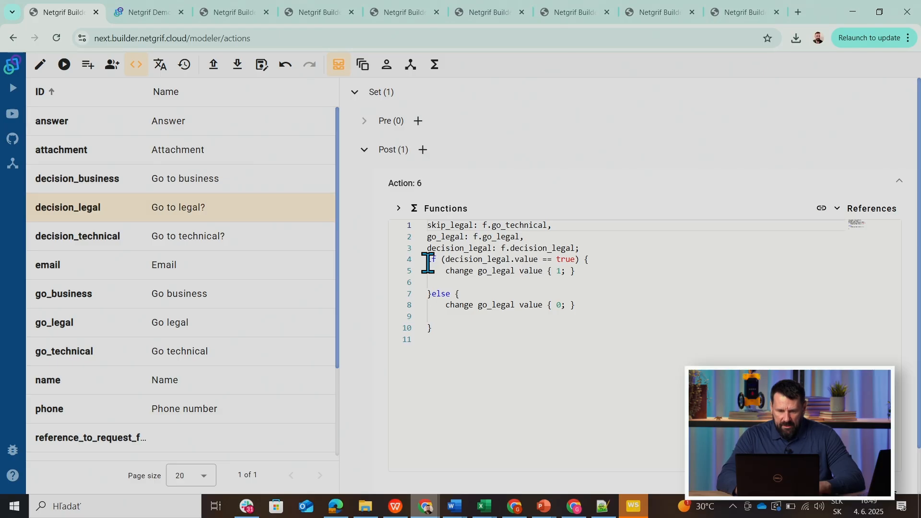
drag(438, 326, 427, 262)
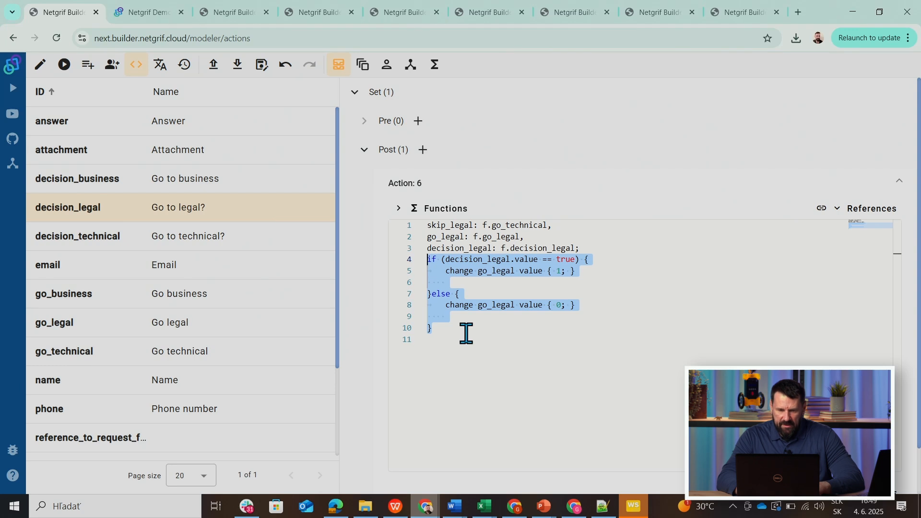
key(Delete)
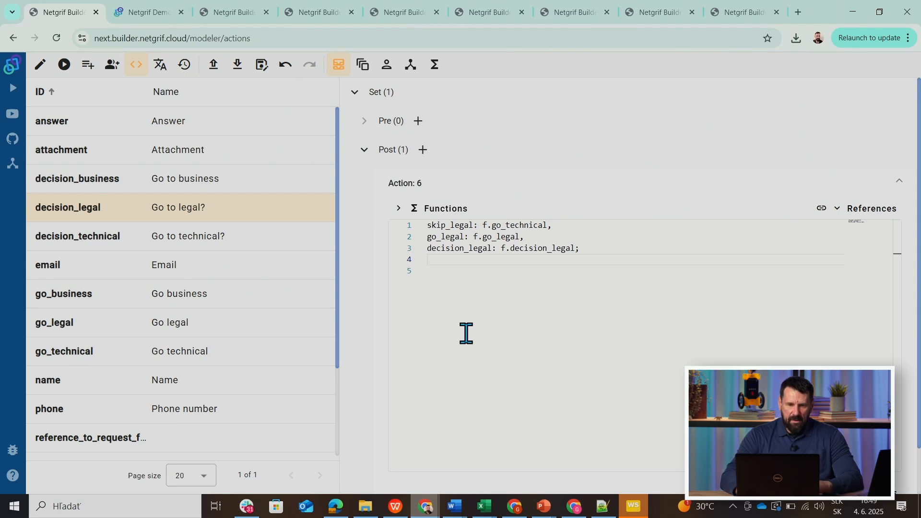
Rename the process function new_function as decision.
click(435, 65)
drag(431, 90, 361, 91)
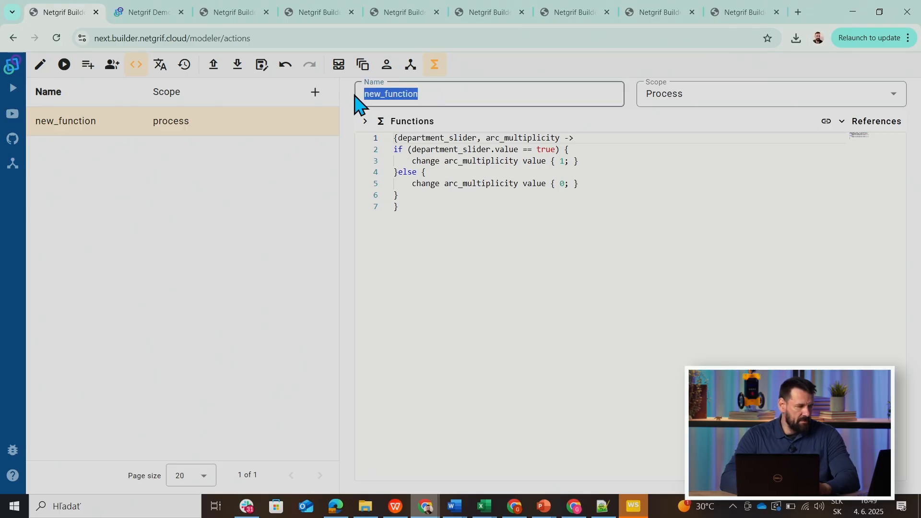
text(decision)
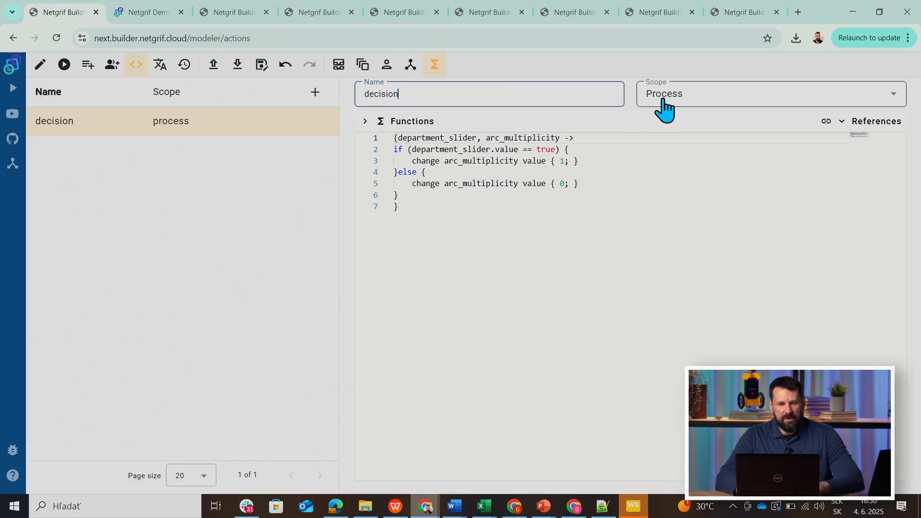
Remove the skip_legal: f.go_technical reference line from the Set Post action of decision_legal.
click(339, 67)
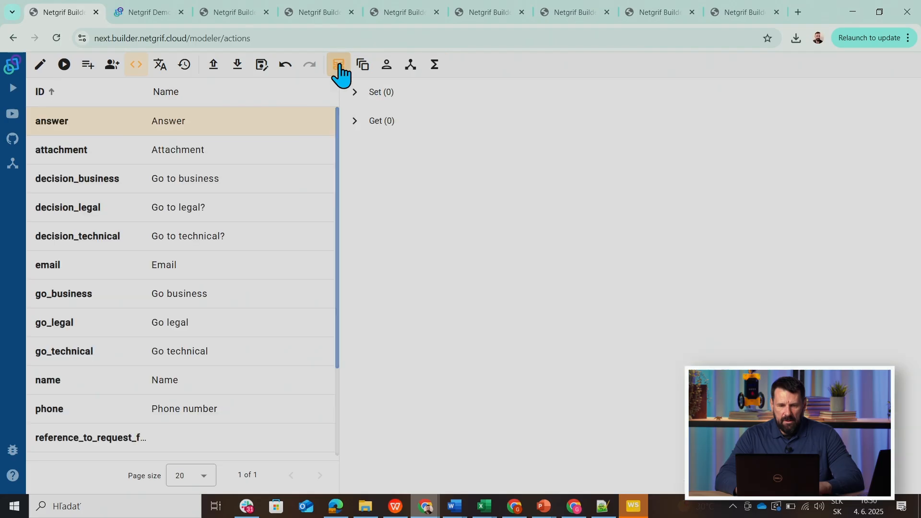
click(56, 213)
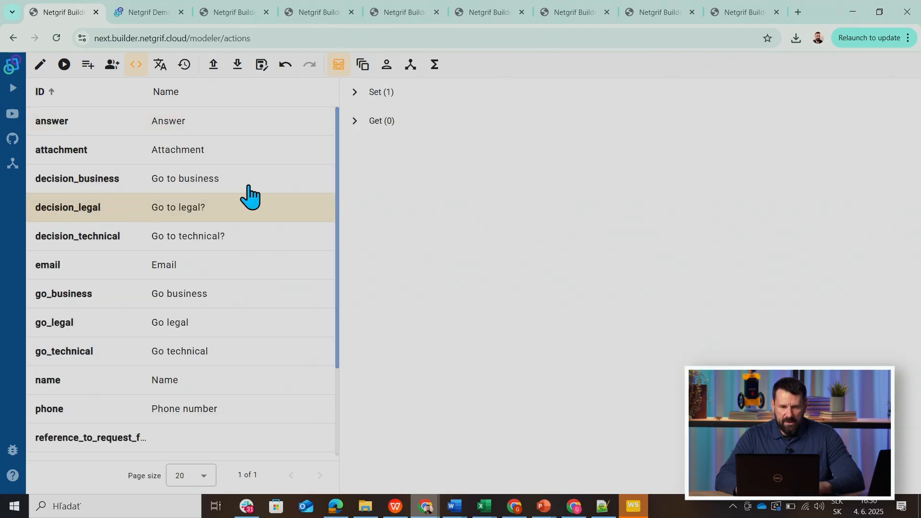
click(354, 93)
click(364, 151)
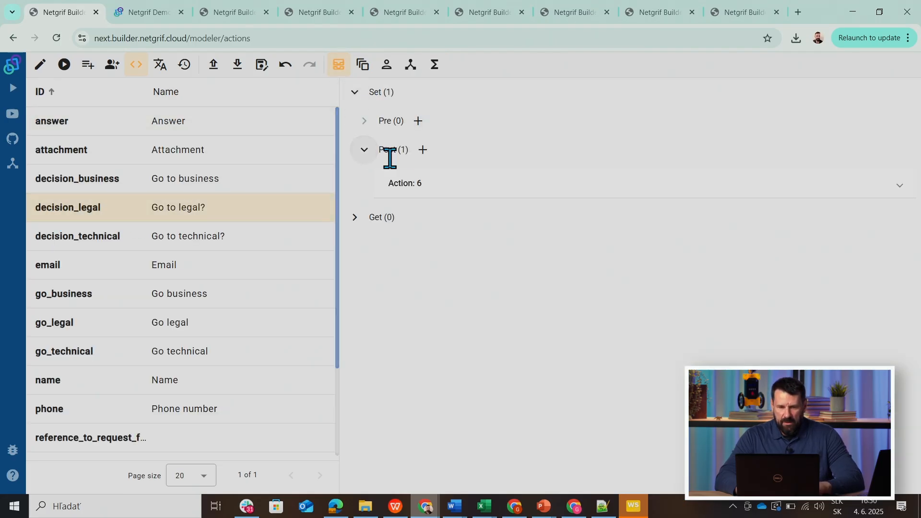
click(419, 185)
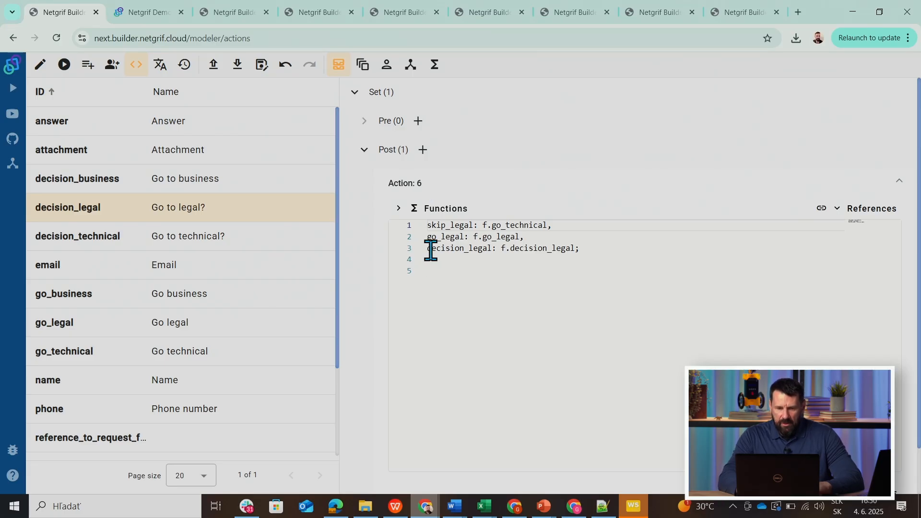
drag(428, 225, 556, 226)
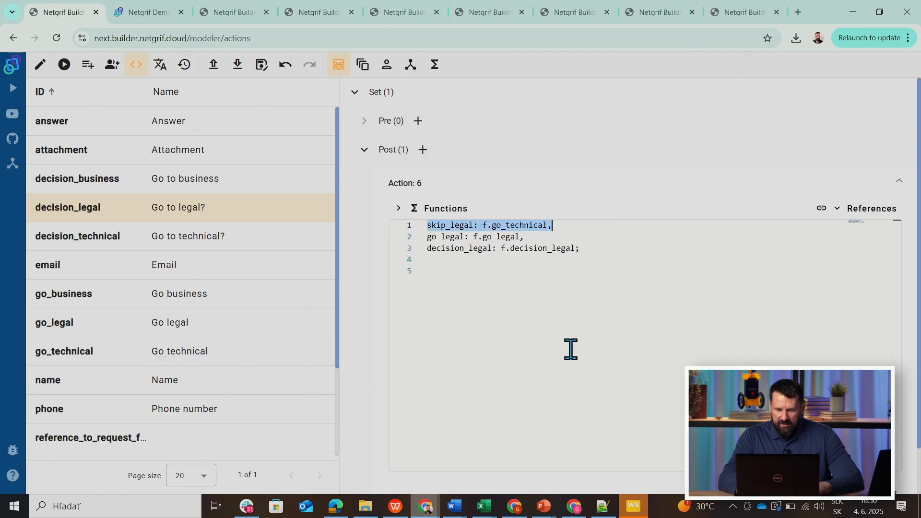
key(Delete)
key(Delete)
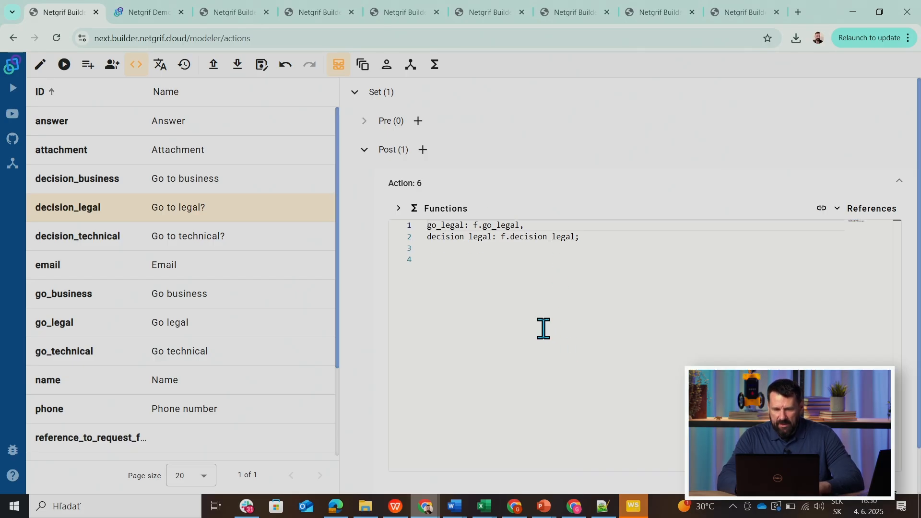
Add a call to the decision() function on the line below the references in the decision_legal action.
click(591, 248)
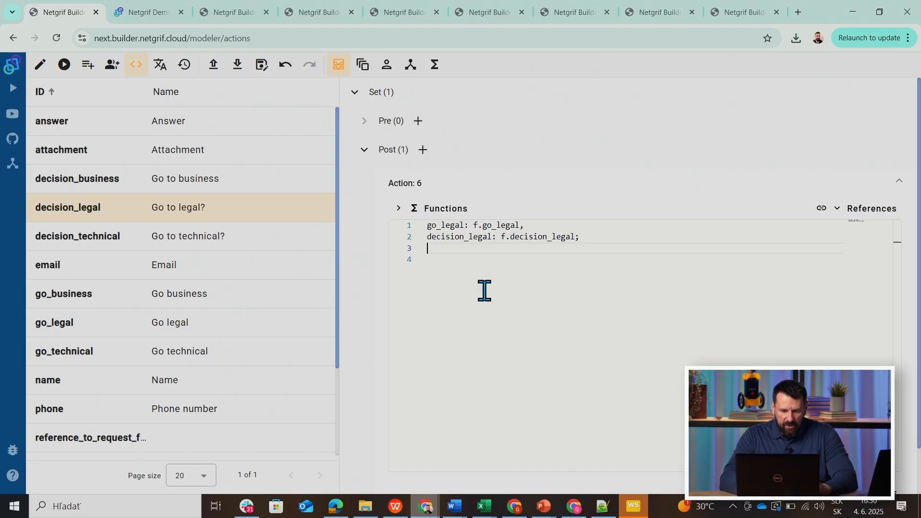
text(deci)
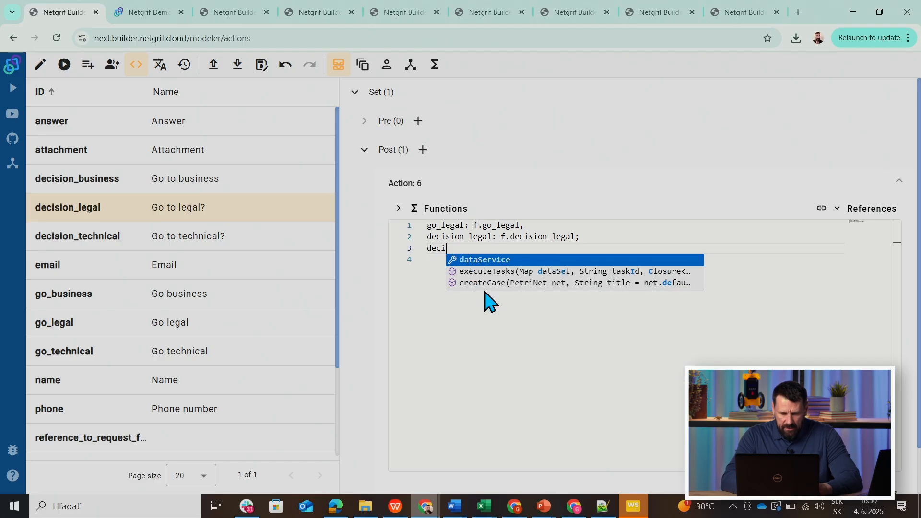
text(sio)
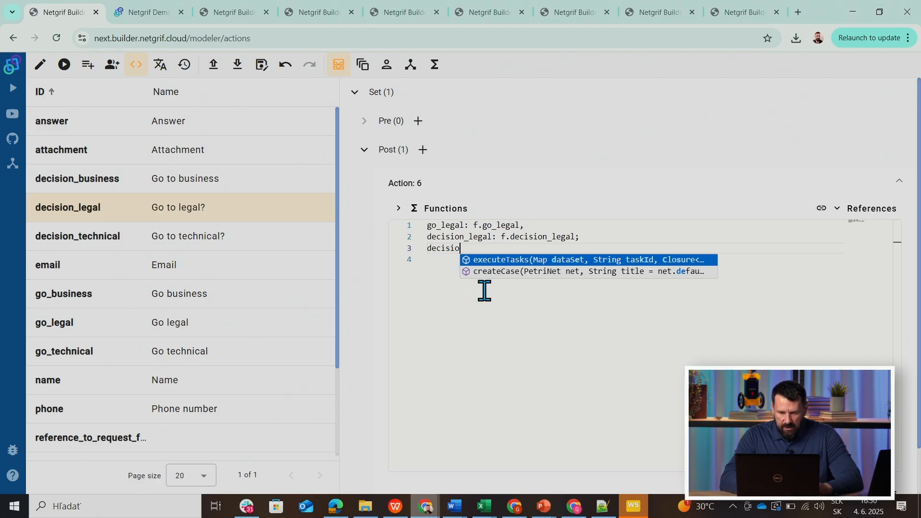
text(n)
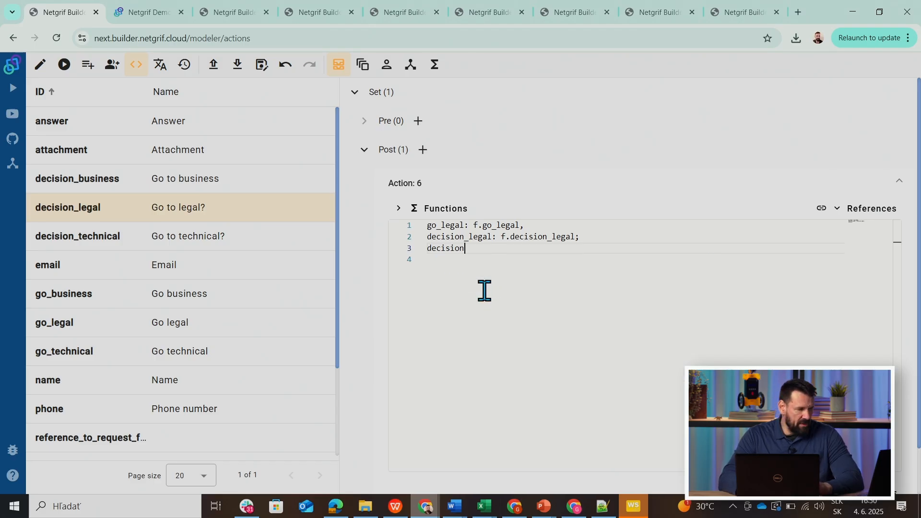
text(9)
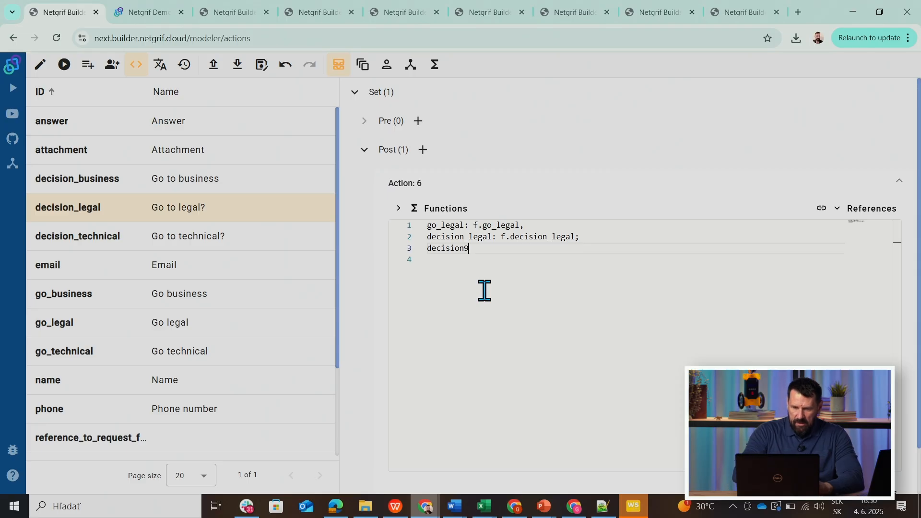
key(BackSpace)
key(BackSpace)
text(())
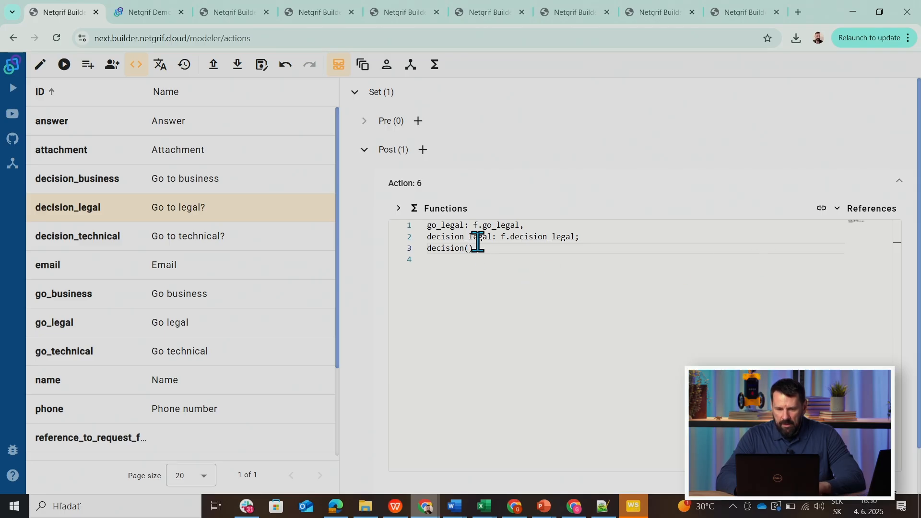
Pass decision_legal and go_legal as the arguments of the decision call.
drag(492, 236, 427, 236)
key(ctrl+c)
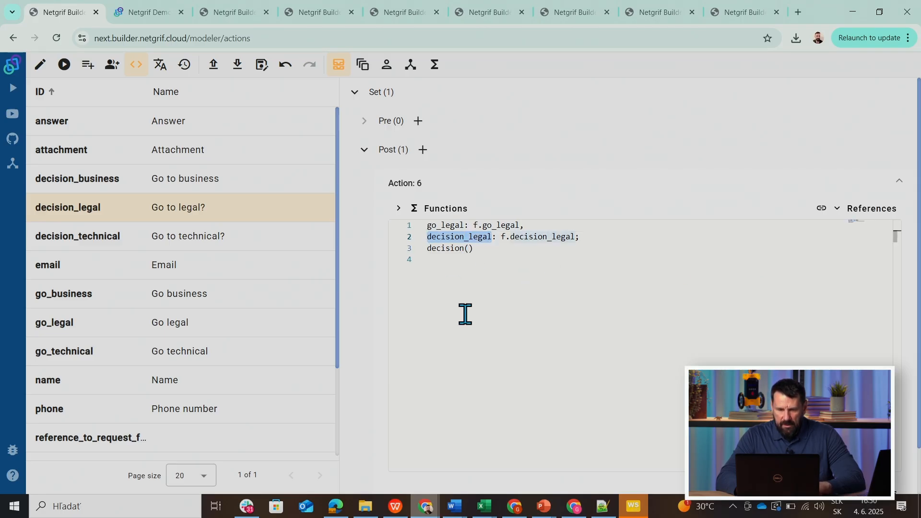
click(468, 249)
key(ctrl+v)
text(,)
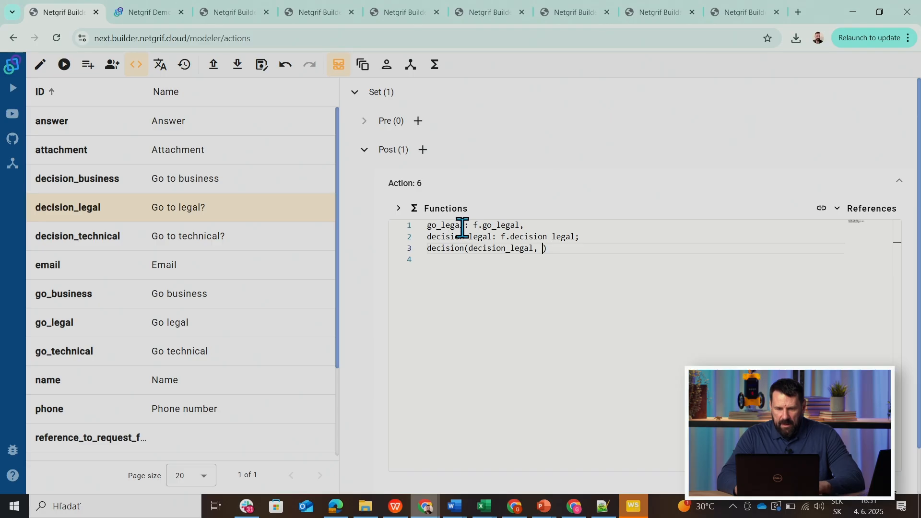
drag(465, 225, 428, 227)
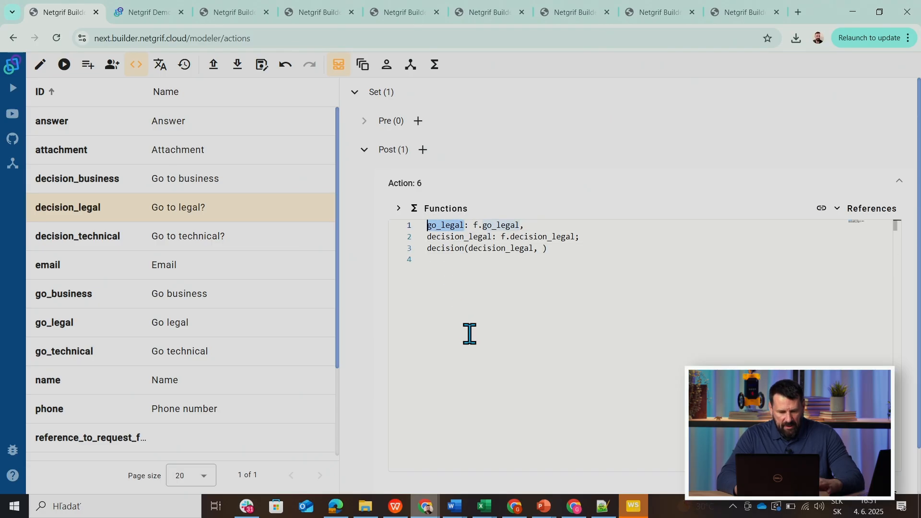
click(543, 248)
text(go_legal)
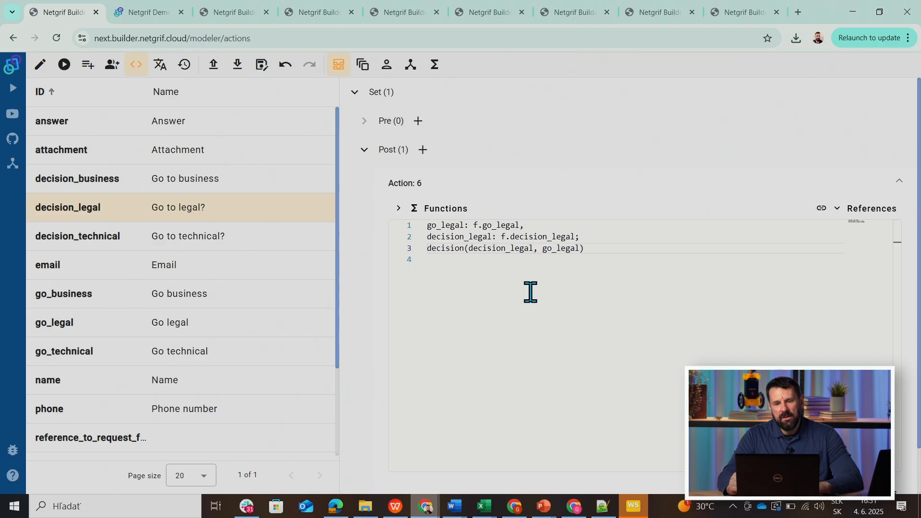
Create a new Post action on the Set event of the decision_technical data field and open its editor.
click(434, 76)
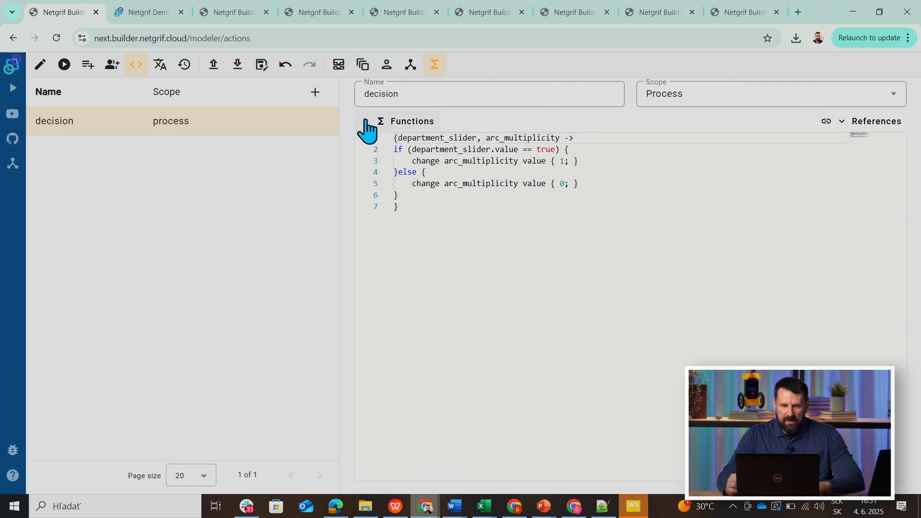
click(363, 66)
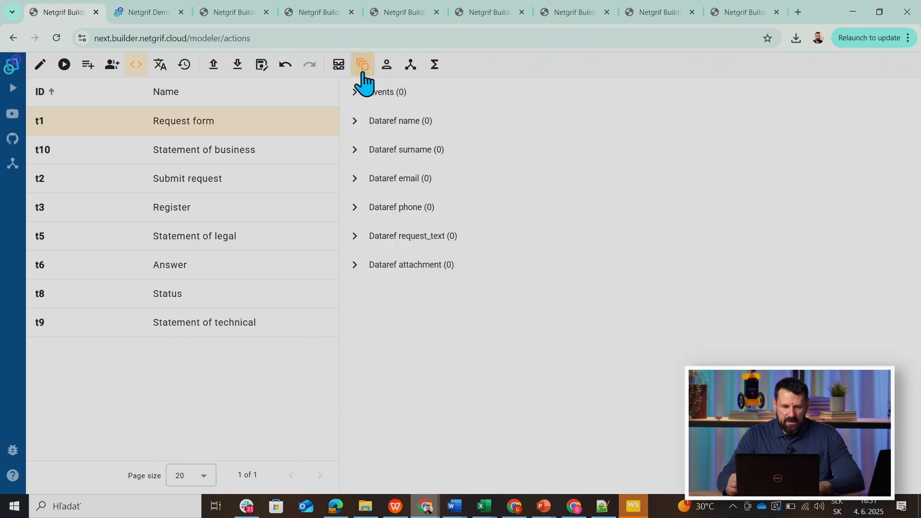
click(339, 65)
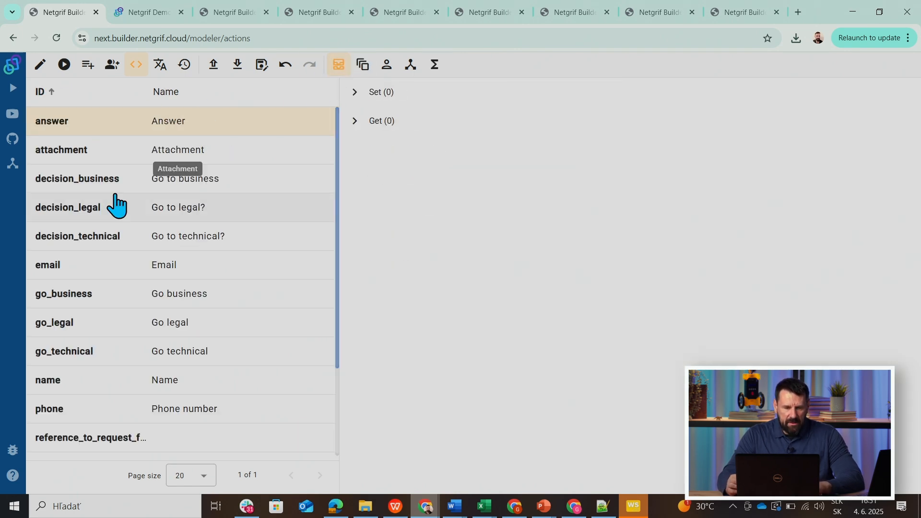
click(65, 241)
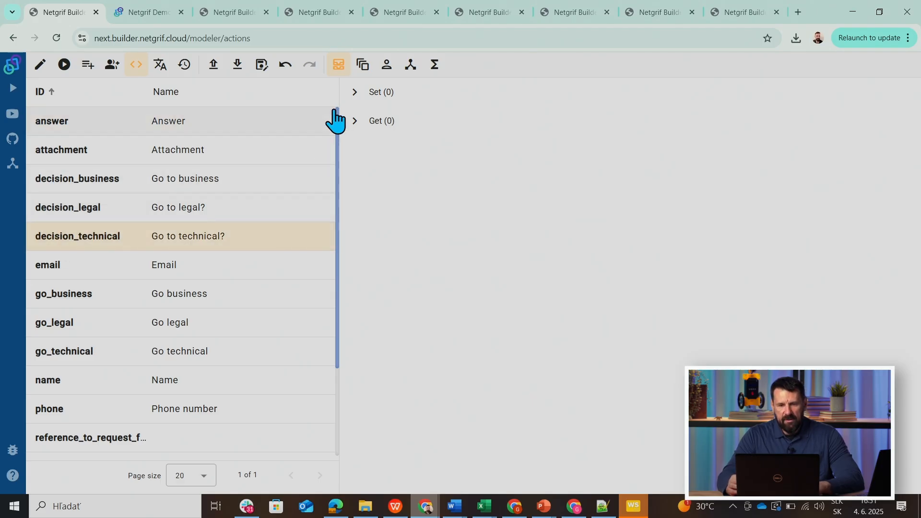
click(354, 92)
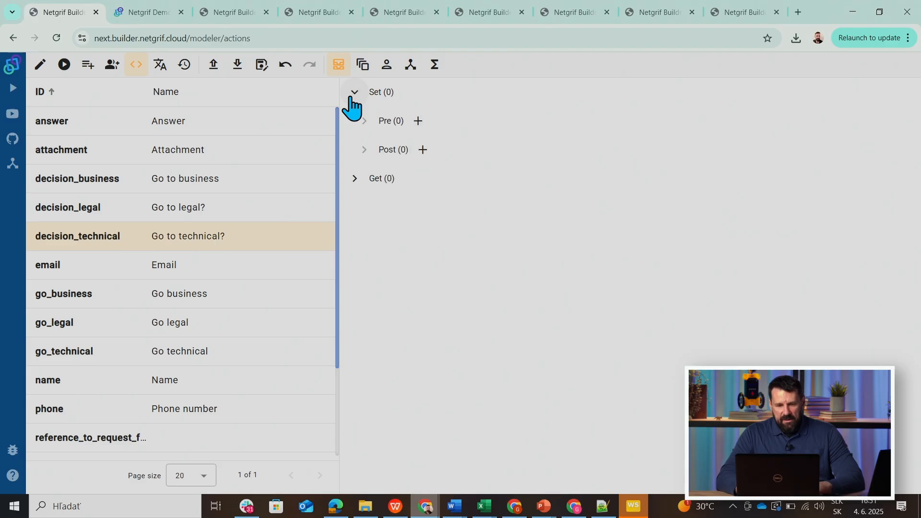
click(423, 150)
click(444, 190)
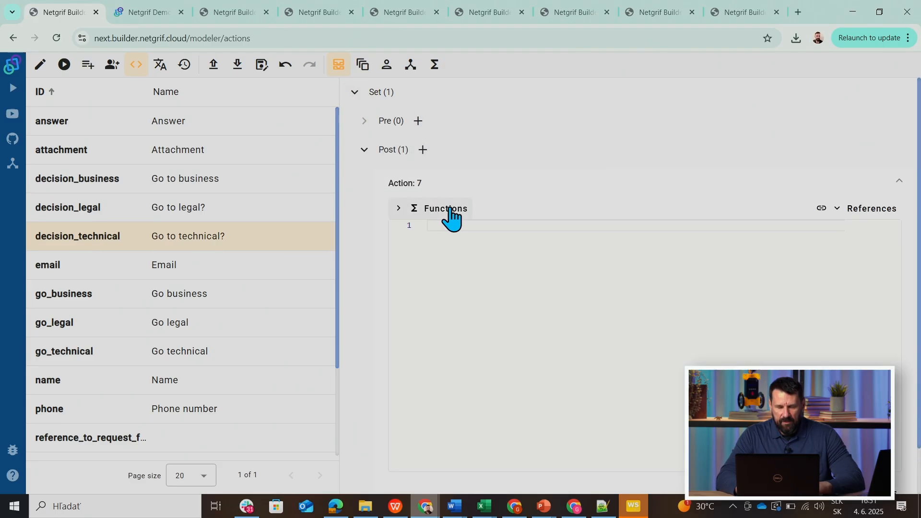
Insert a reference to the go_technical data field into the new decision_technical action.
click(861, 223)
mouse_move(861, 223)
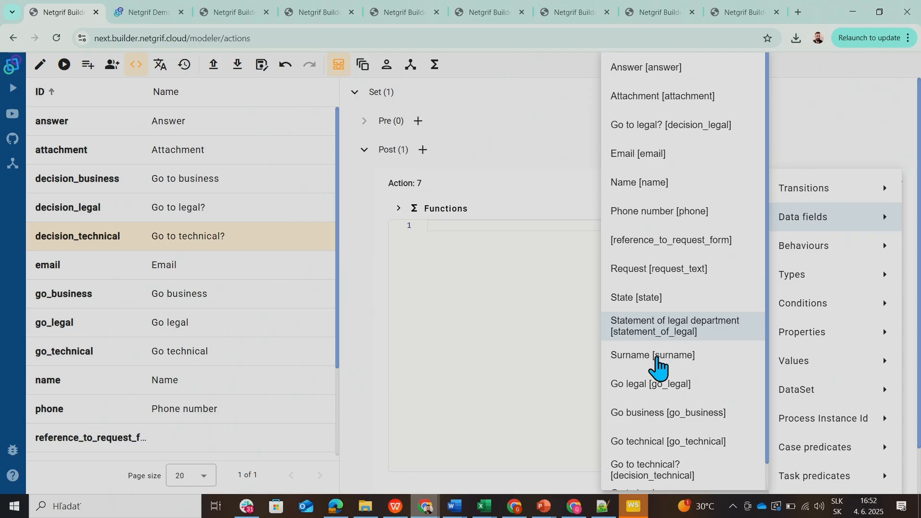
click(643, 440)
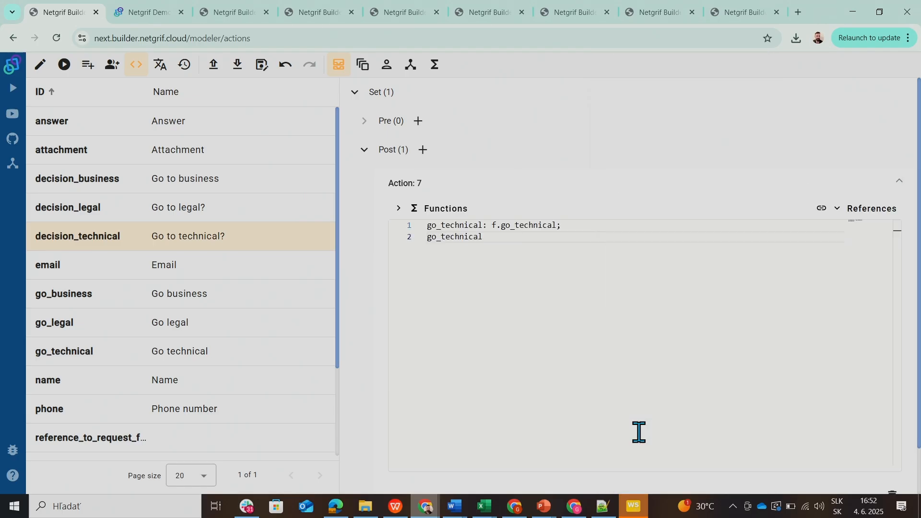
Insert a reference to the decision_technical data field into the decision_technical action.
click(855, 216)
mouse_move(854, 218)
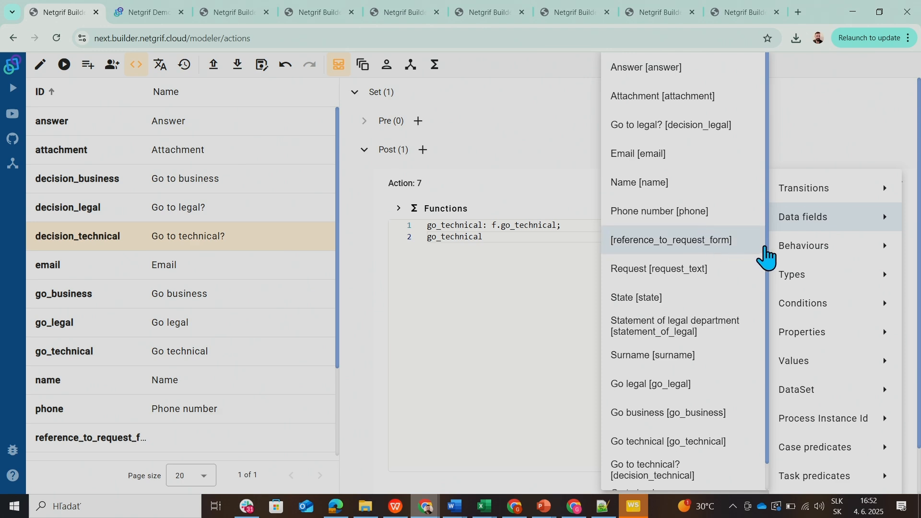
drag(767, 244, 768, 303)
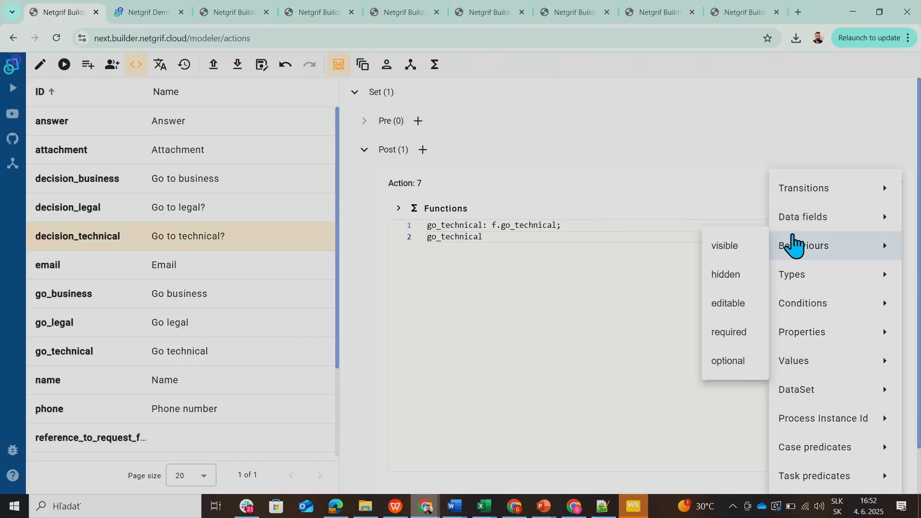
mouse_move(794, 223)
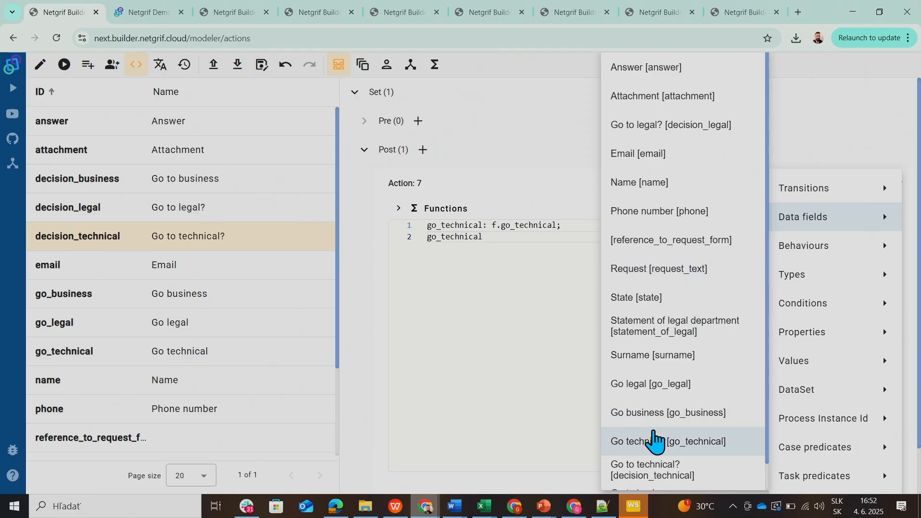
click(663, 464)
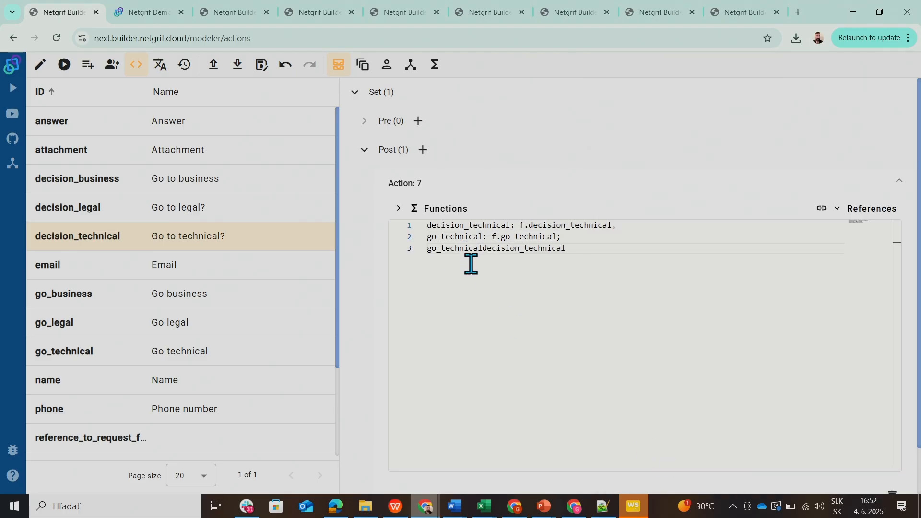
Turn the last line of the decision_technical action into the call decision(decision_technical, go_technical).
click(430, 250)
text(decision)
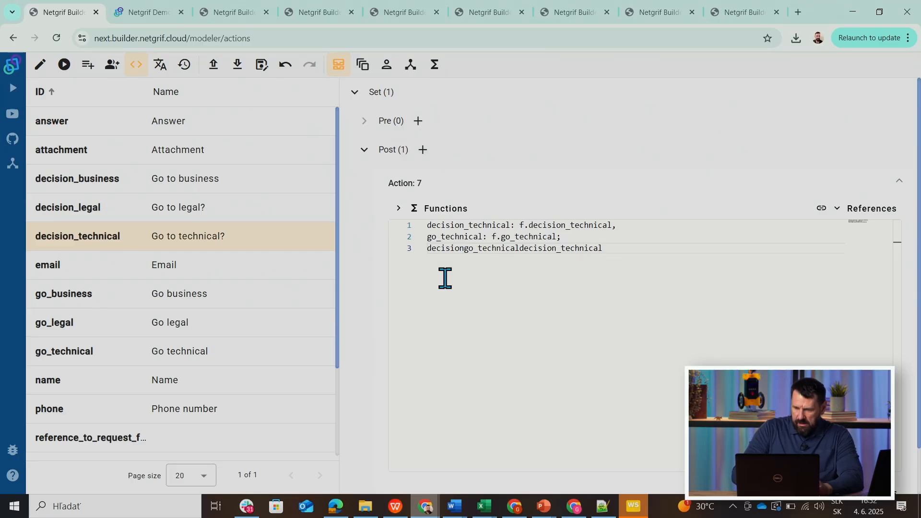
text(()
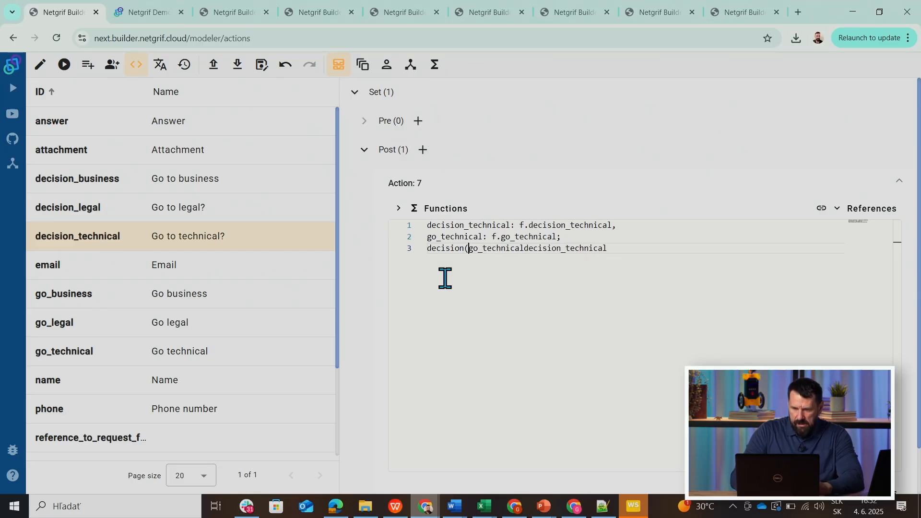
drag(469, 249, 520, 248)
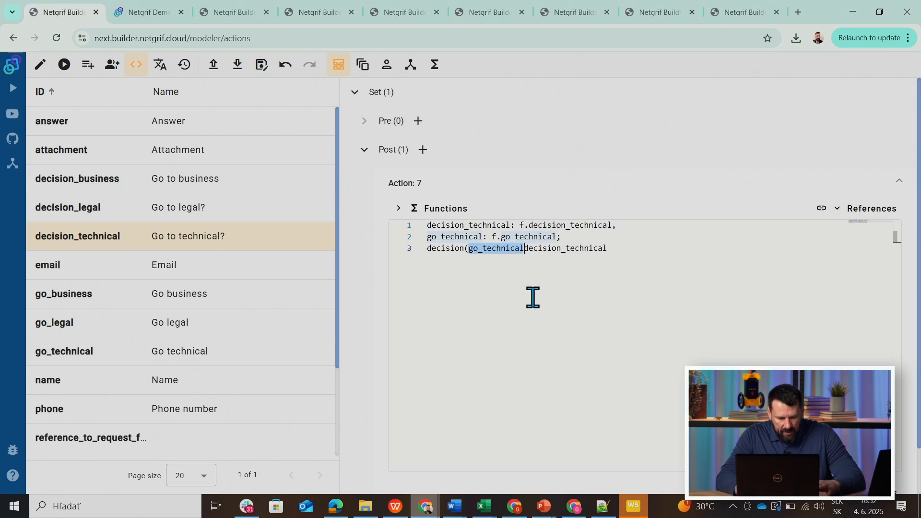
key(BackSpace)
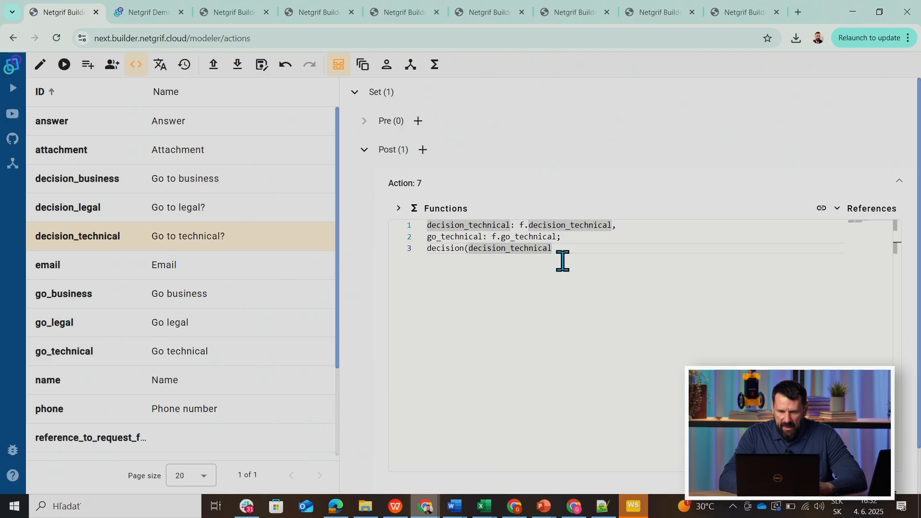
text(, go_technical)
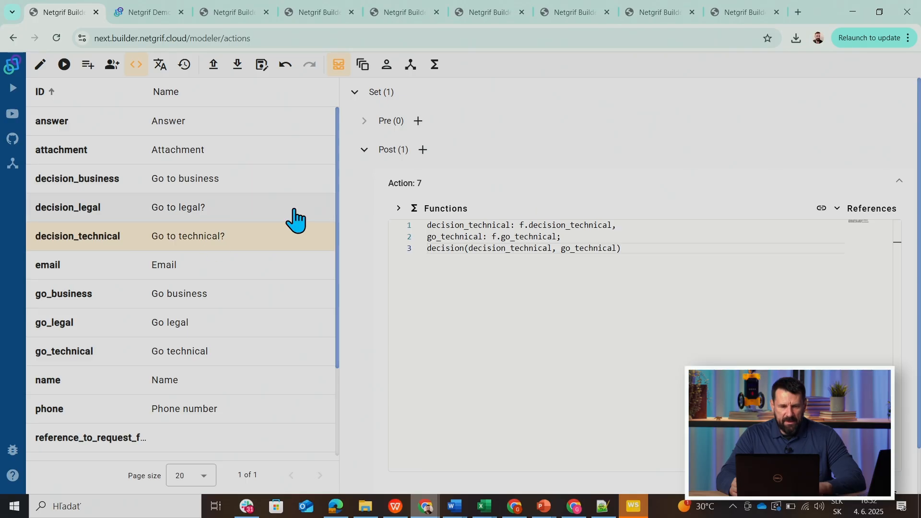
Create a new Post action on the Set event of the decision_business data field and open its editor.
click(53, 186)
click(355, 92)
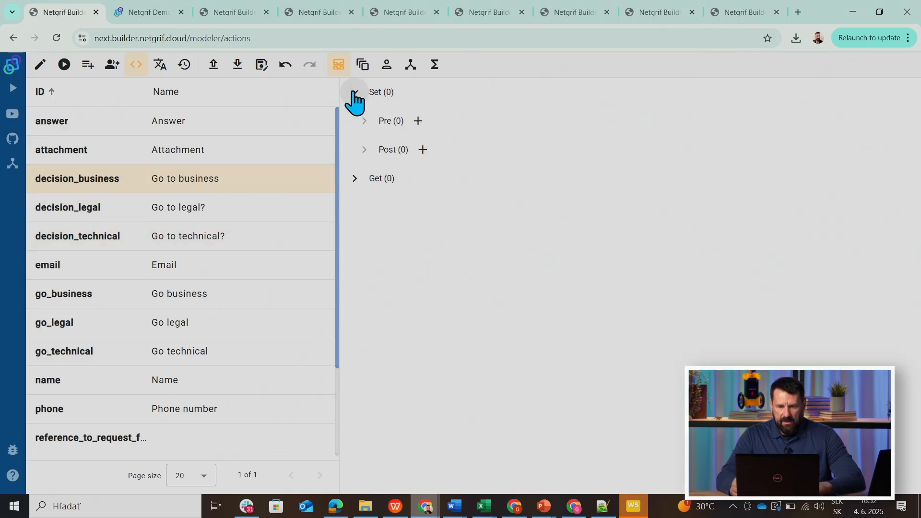
click(423, 150)
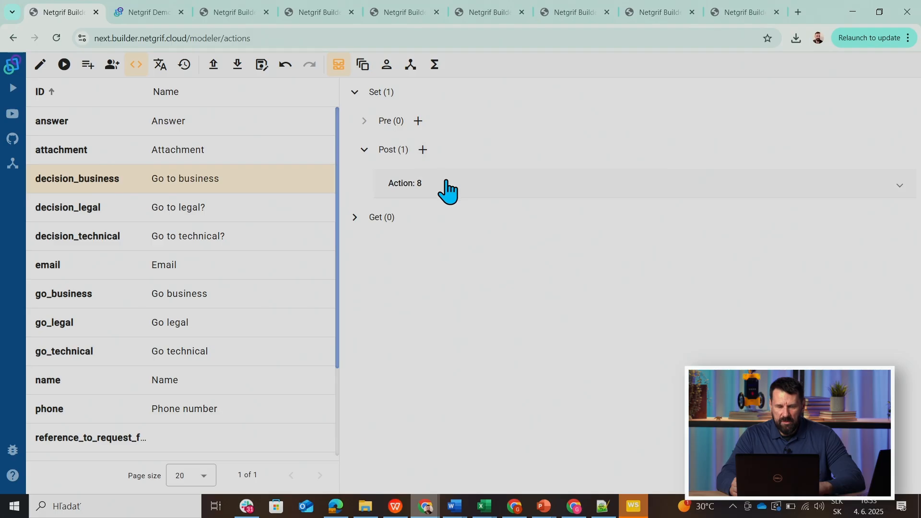
click(448, 188)
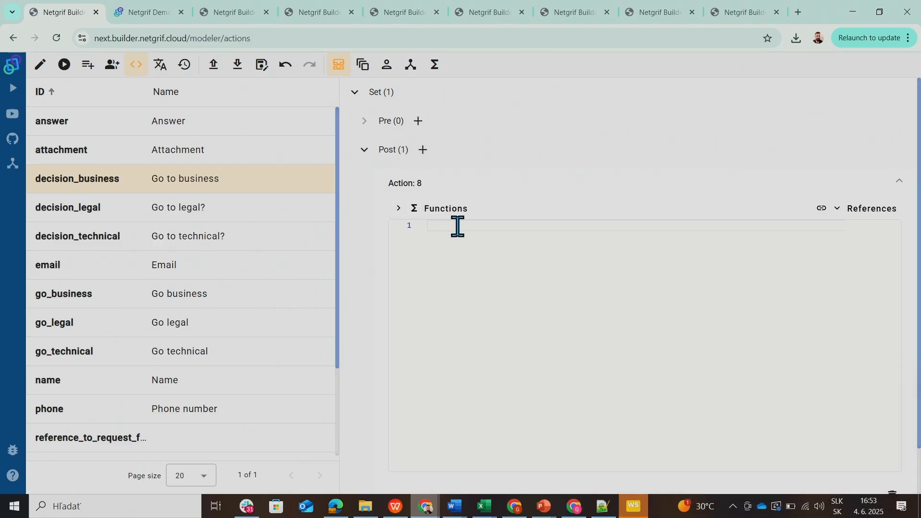
Insert references to the decision_business and go_business data fields into the new decision_business action.
click(862, 214)
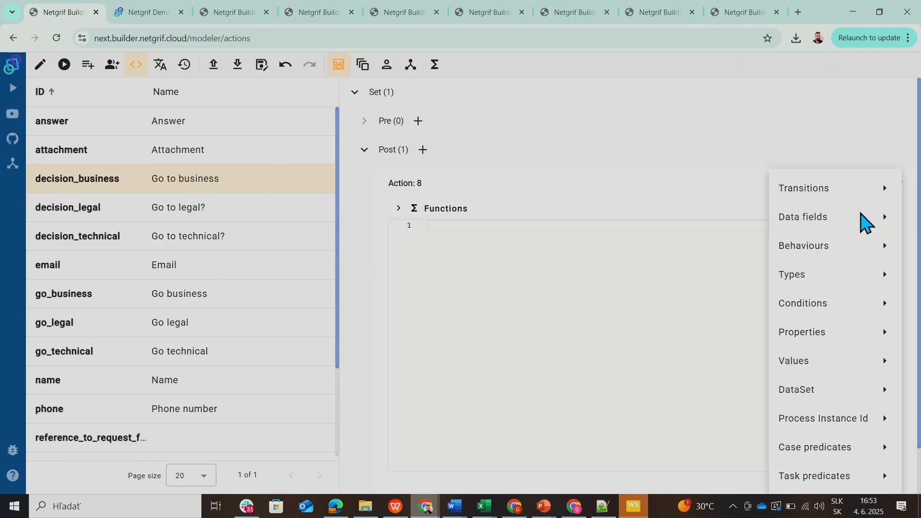
mouse_move(861, 216)
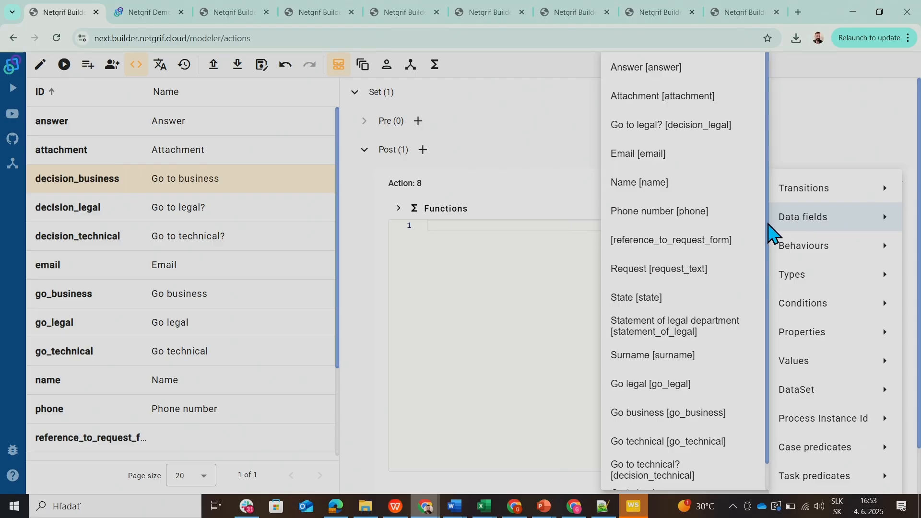
scroll(769, 224, down, 1)
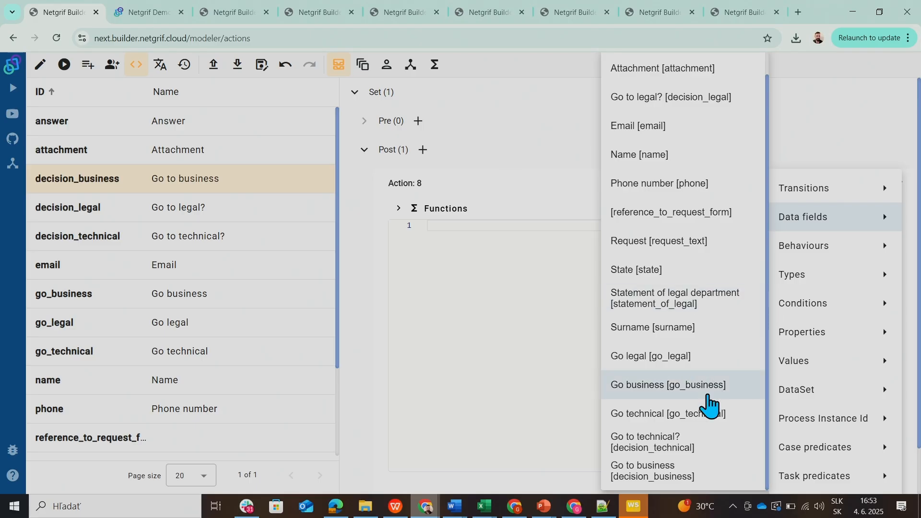
click(664, 472)
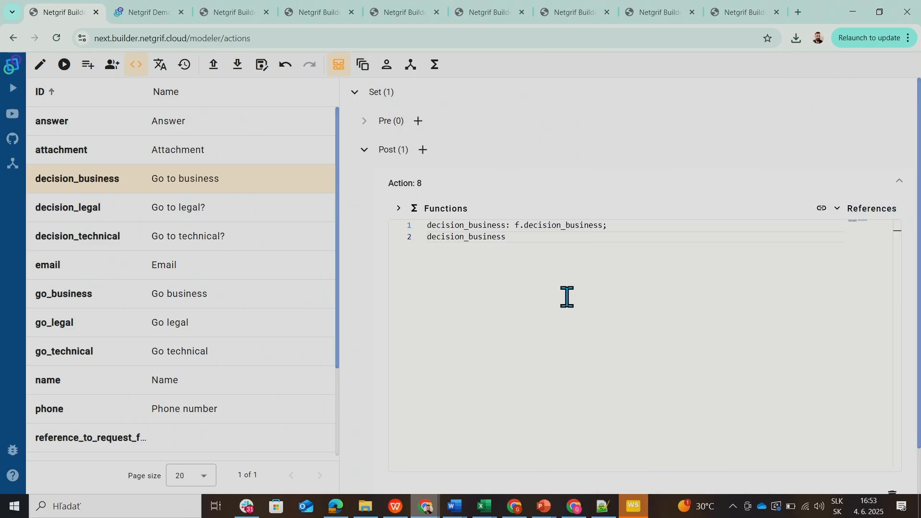
click(845, 216)
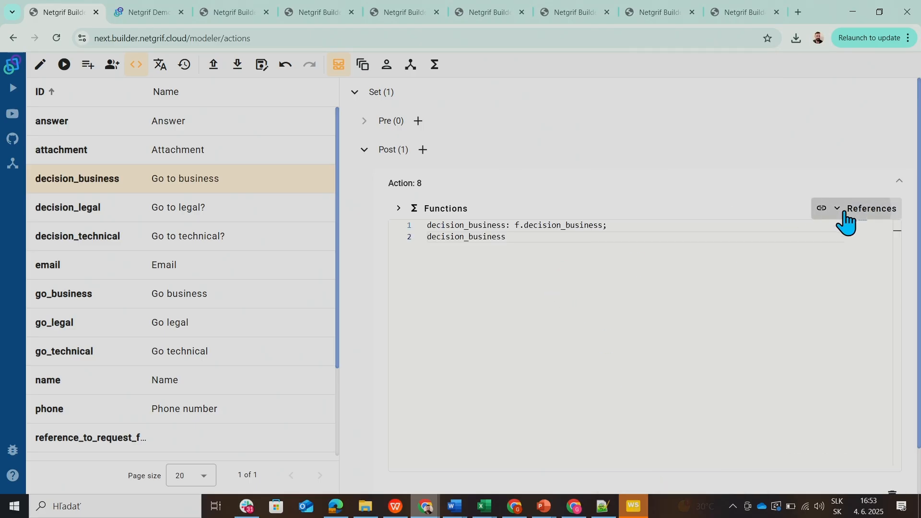
mouse_move(845, 216)
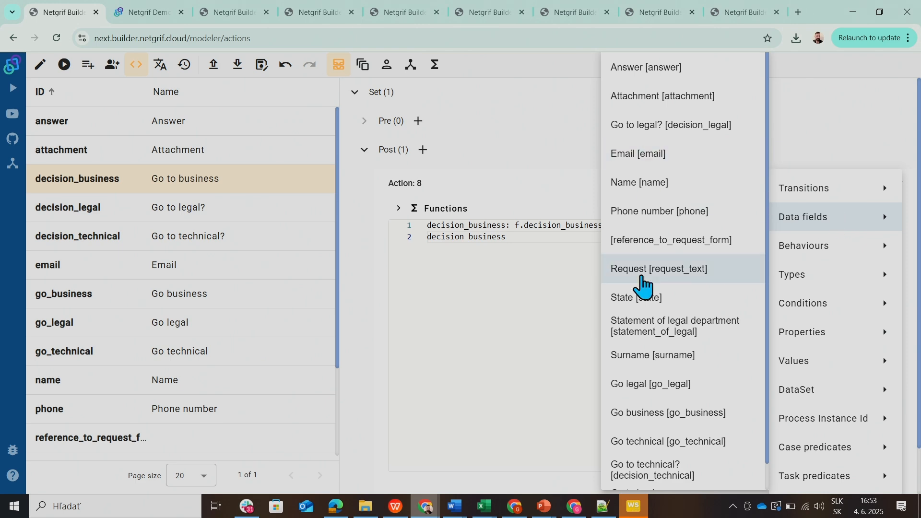
click(650, 417)
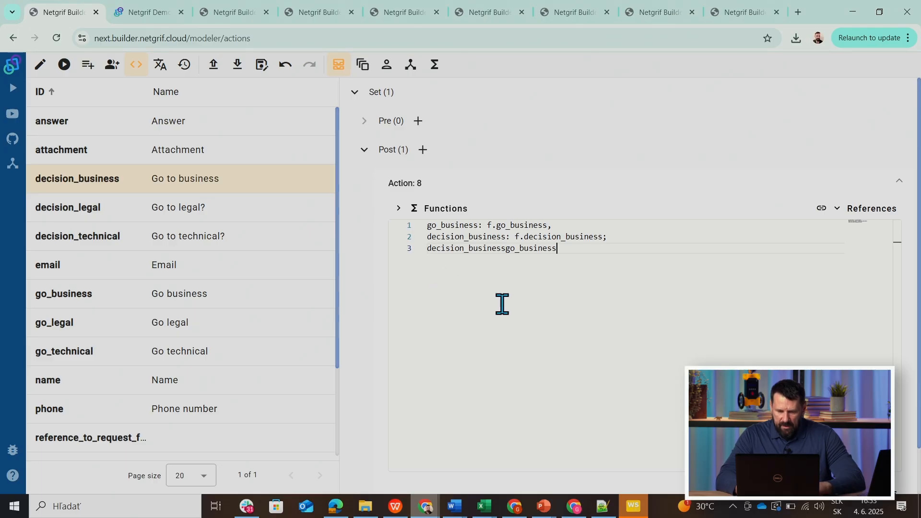
Turn the last line of the decision_business action into the call decision(decision_business, go_business).
key(Left)
key(Left)
key(Left)
key(Left)
key(Left)
key(Left)
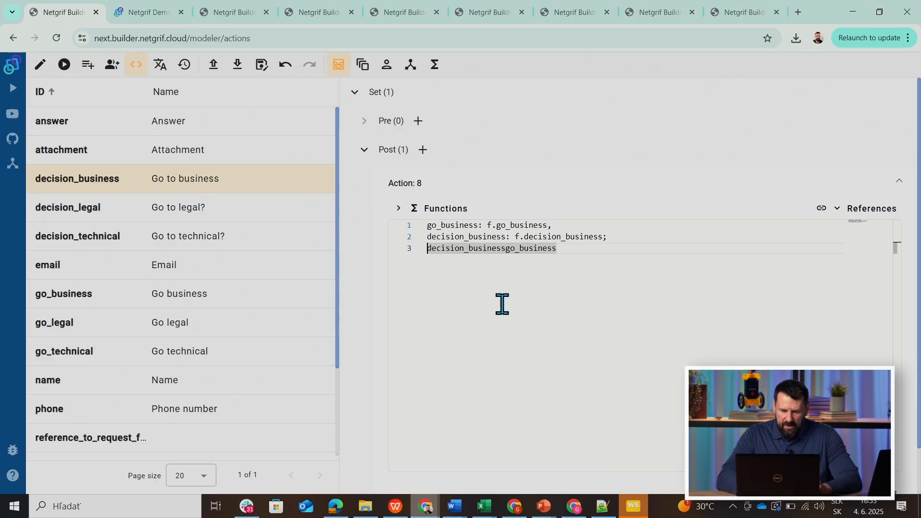
text(decision)
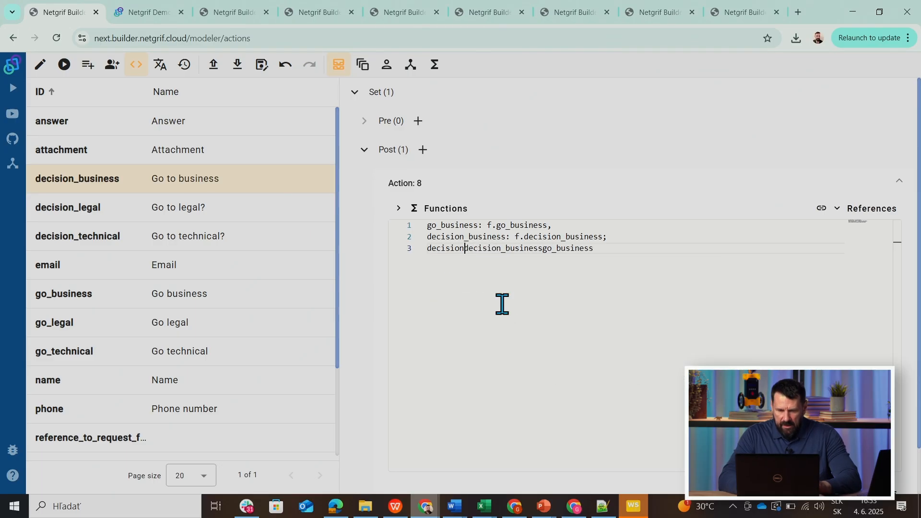
text(()
key(Right)
key(Right)
key(Right)
key(Right)
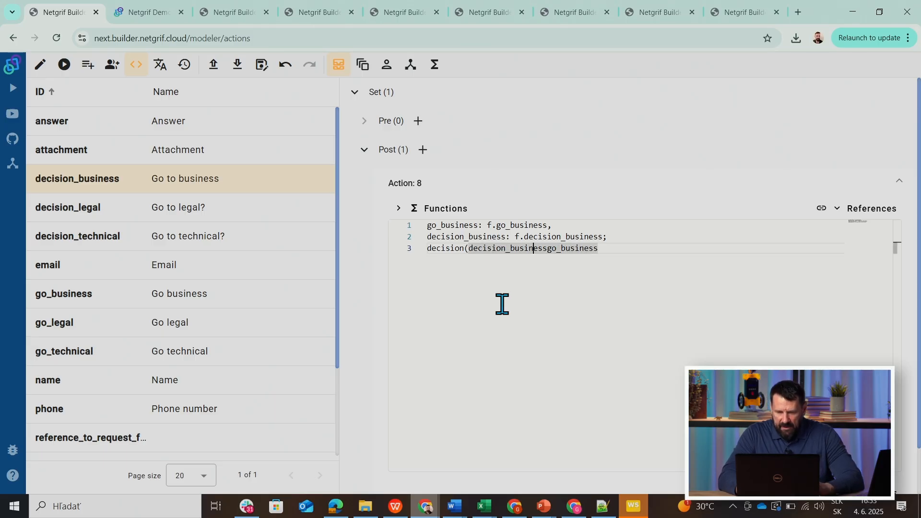
key(Right)
text(, )
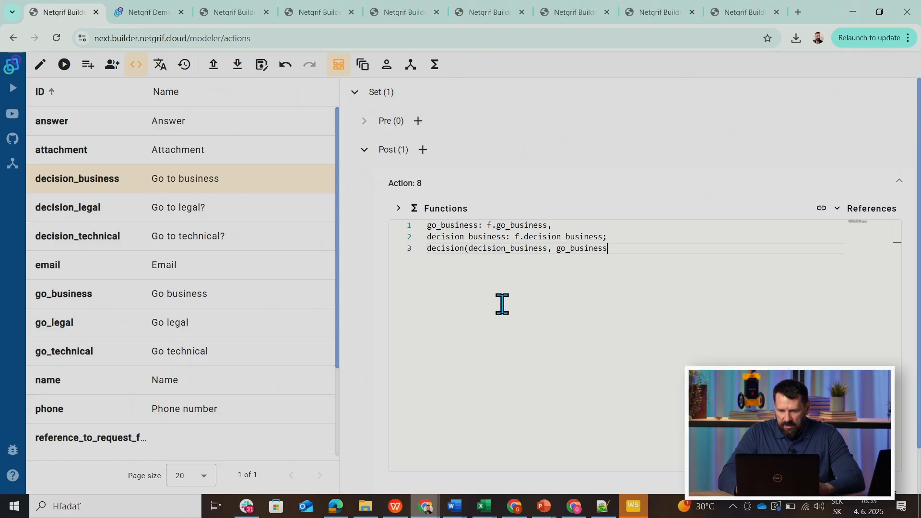
text())
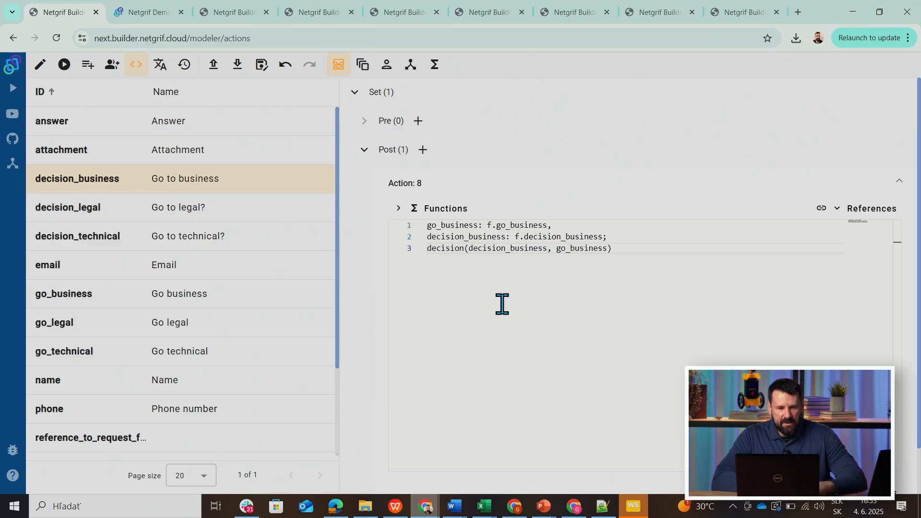
Return to the process model and open the form of the Register task.
click(40, 64)
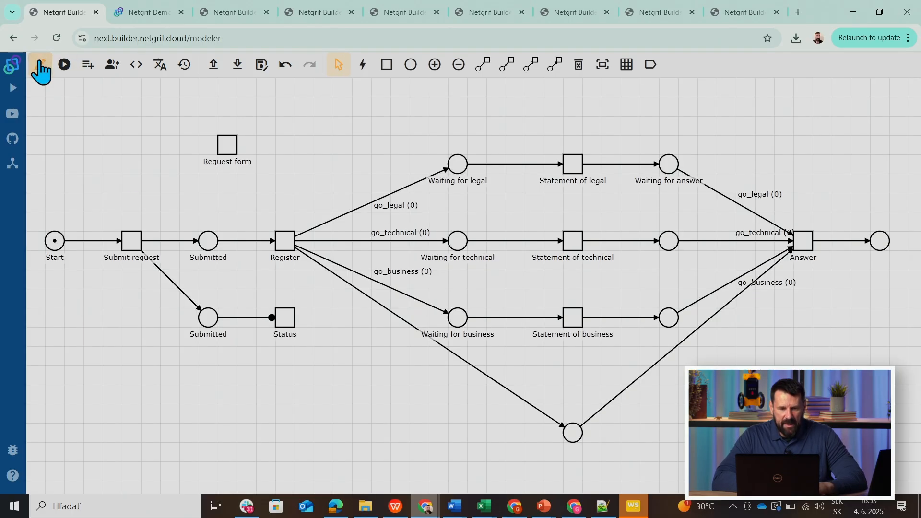
right_click(279, 239)
click(319, 293)
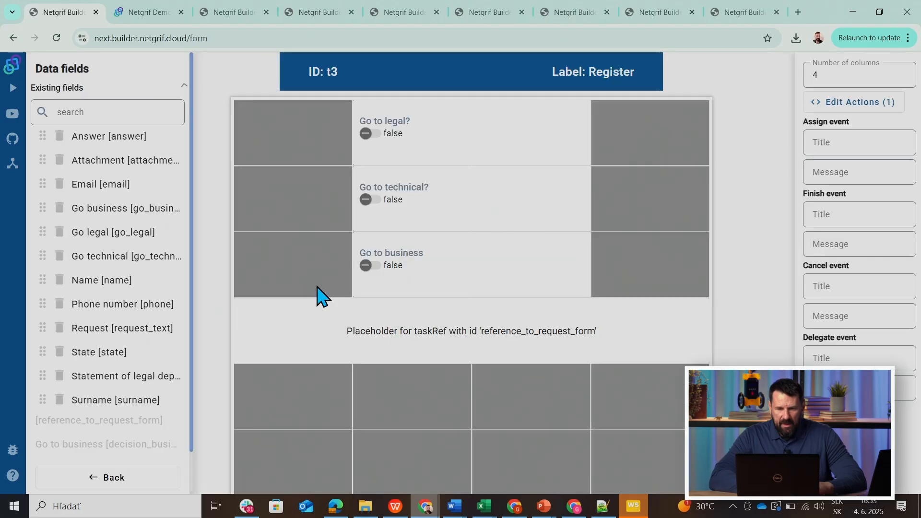
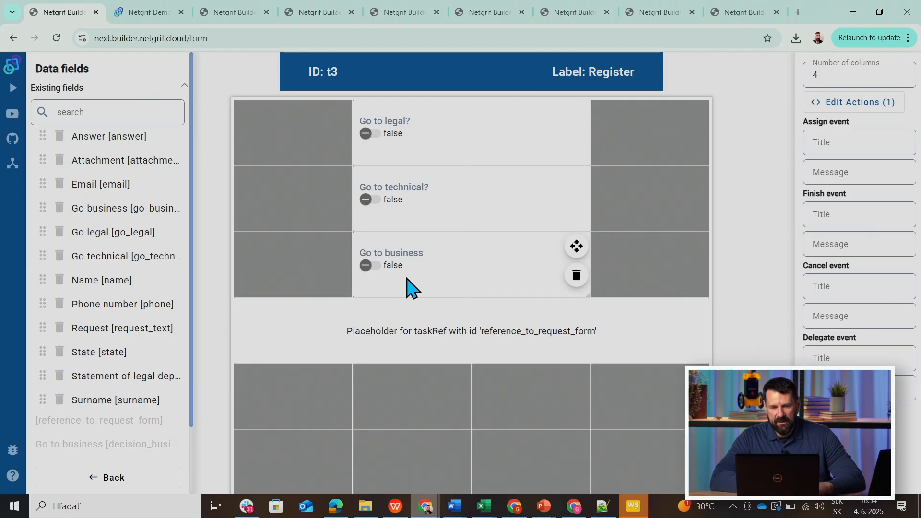
Return to the process model and change its Id to request_three_dept and its title to "Request three department".
click(107, 478)
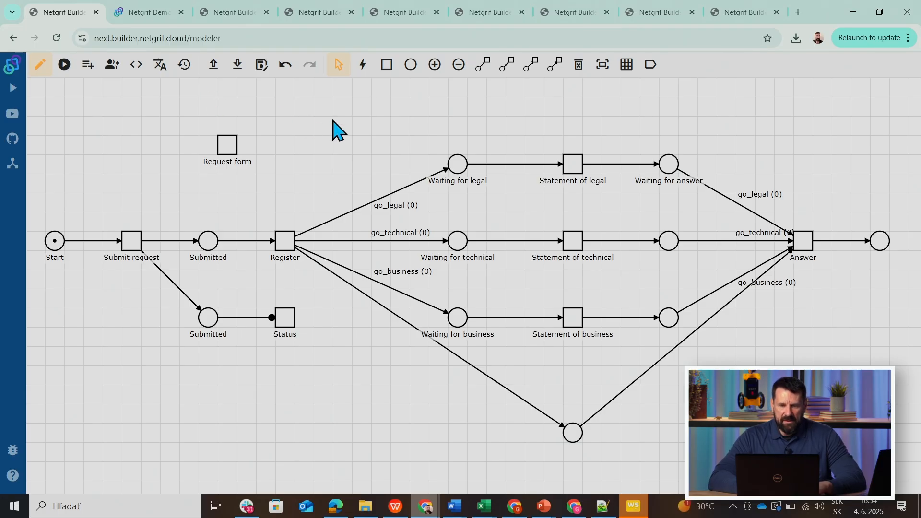
right_click(331, 120)
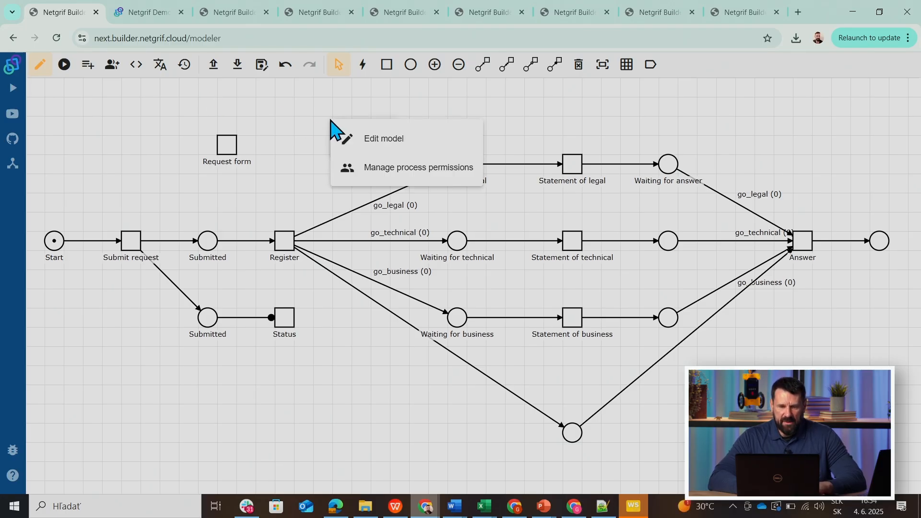
click(355, 139)
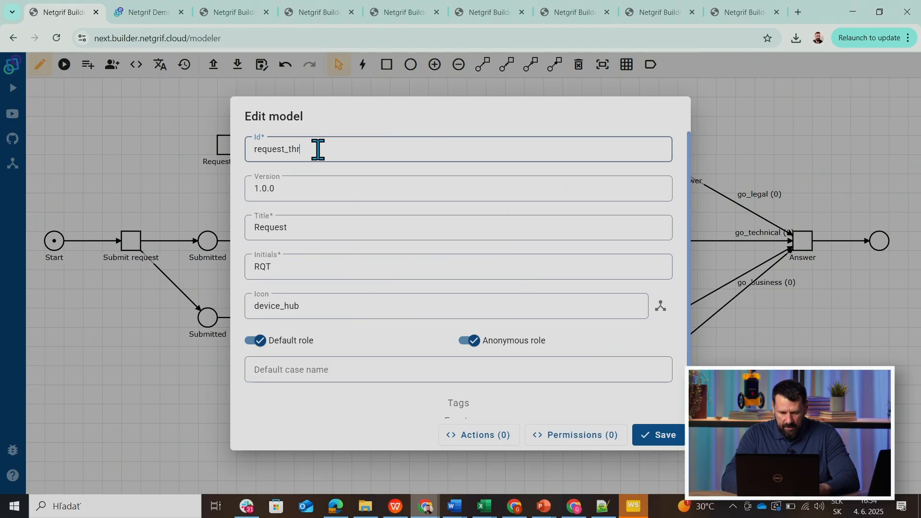
text(_c)
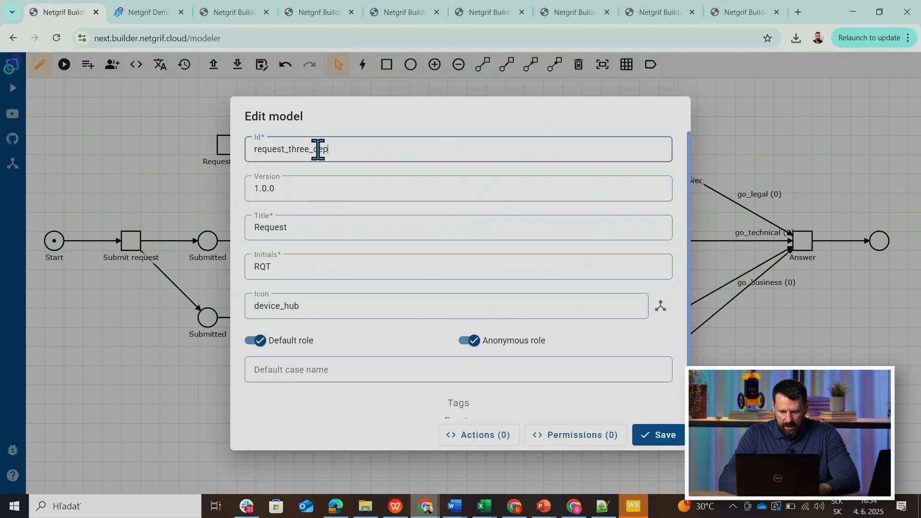
text(ept)
click(289, 228)
text(three department)
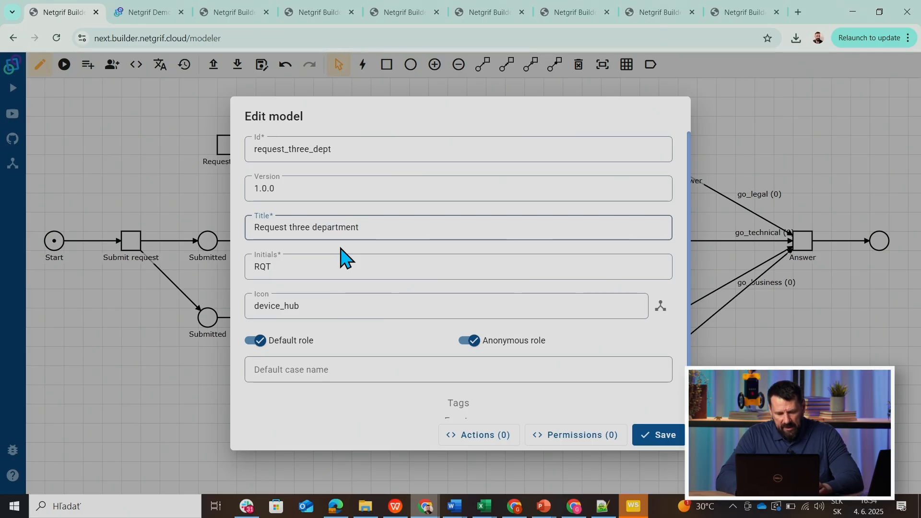
click(339, 149)
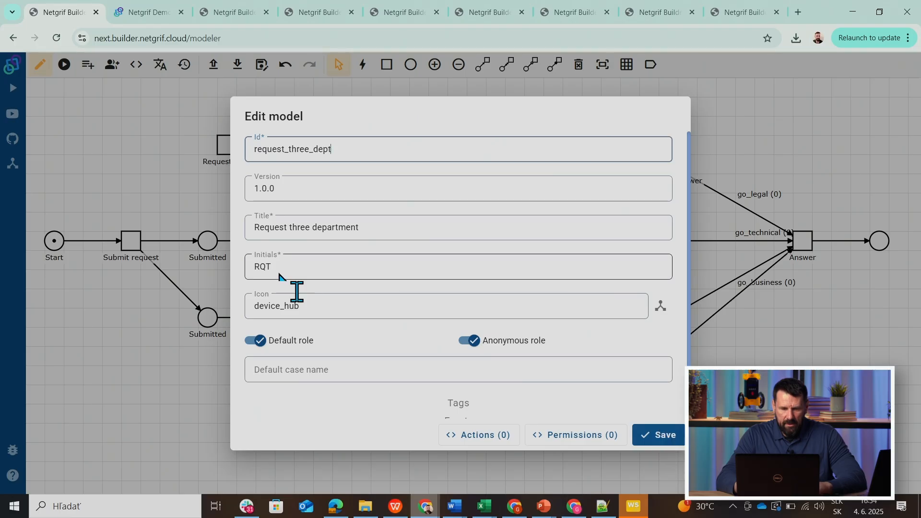
Set the model's initials to RTT and save the model properties.
click(267, 267)
key(BackSpace)
text(T)
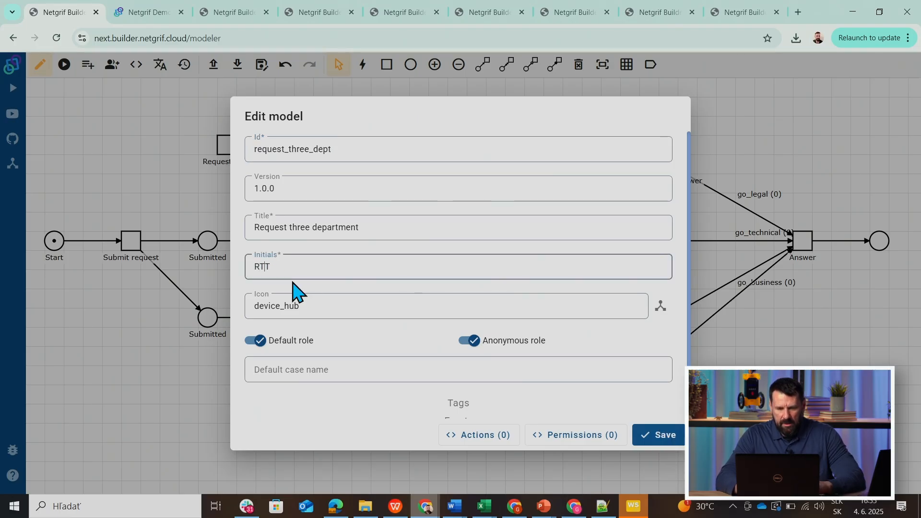
click(652, 437)
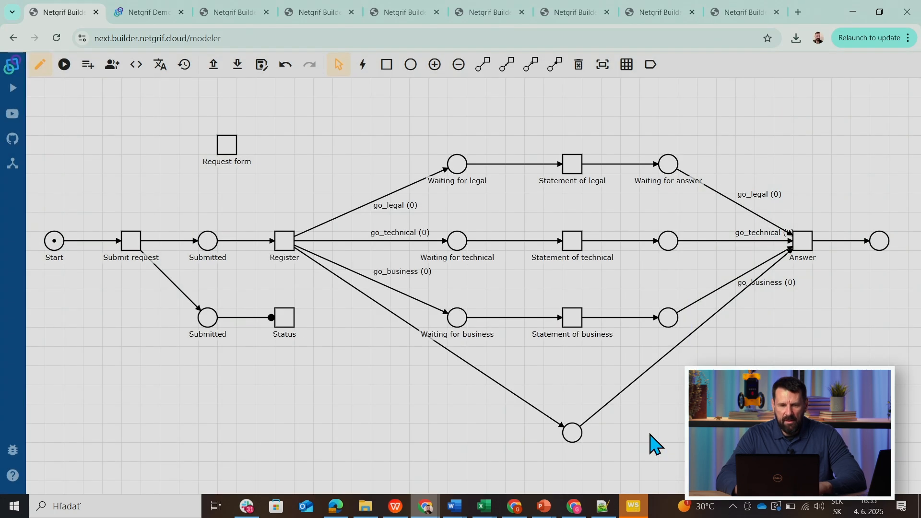
Export the model as XML and upload request_three_dept.xml as a Major release to the processes of the Netgrif demo application.
click(237, 66)
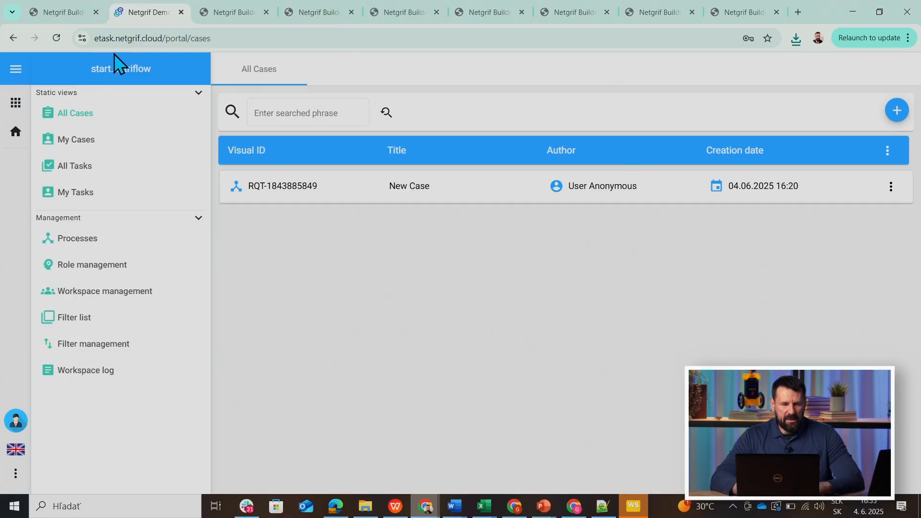
click(66, 242)
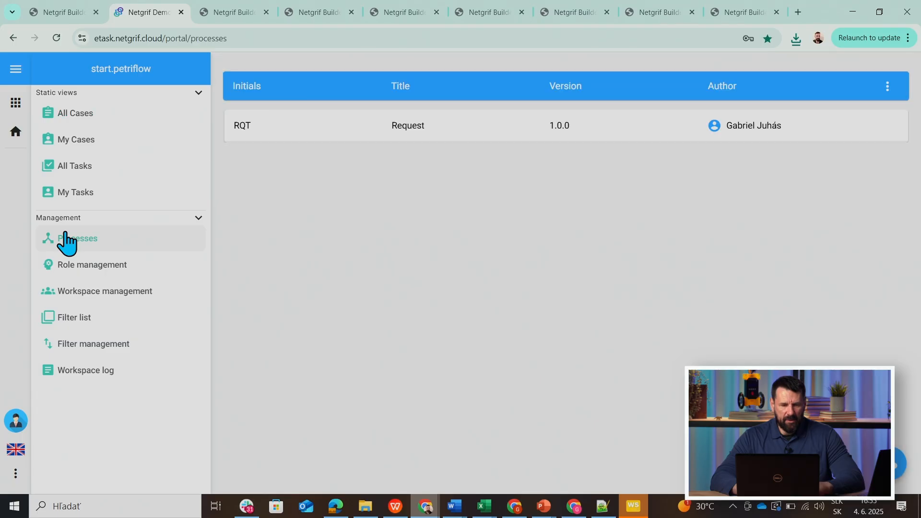
click(894, 467)
click(747, 176)
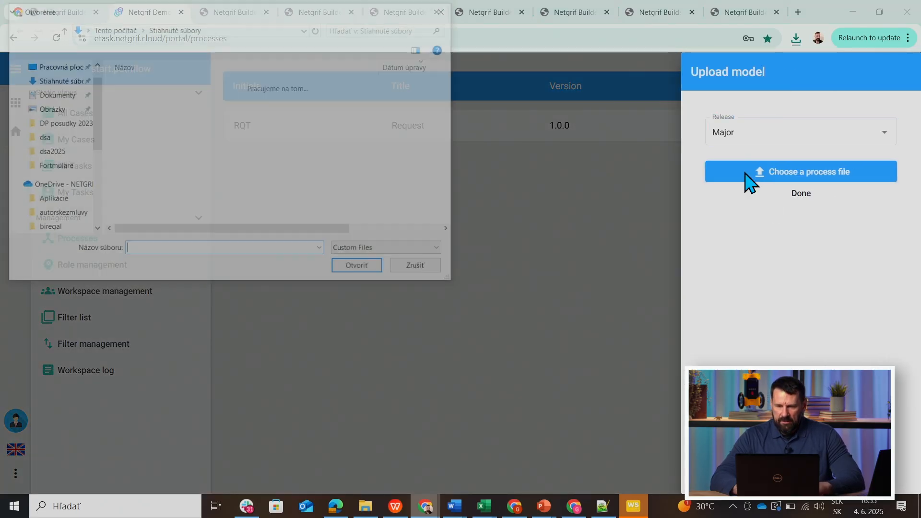
click(160, 99)
click(346, 270)
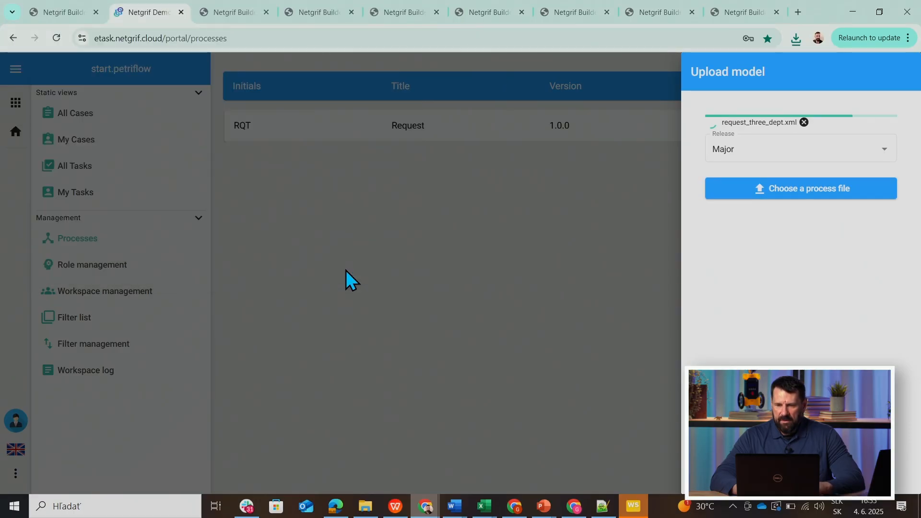
click(800, 212)
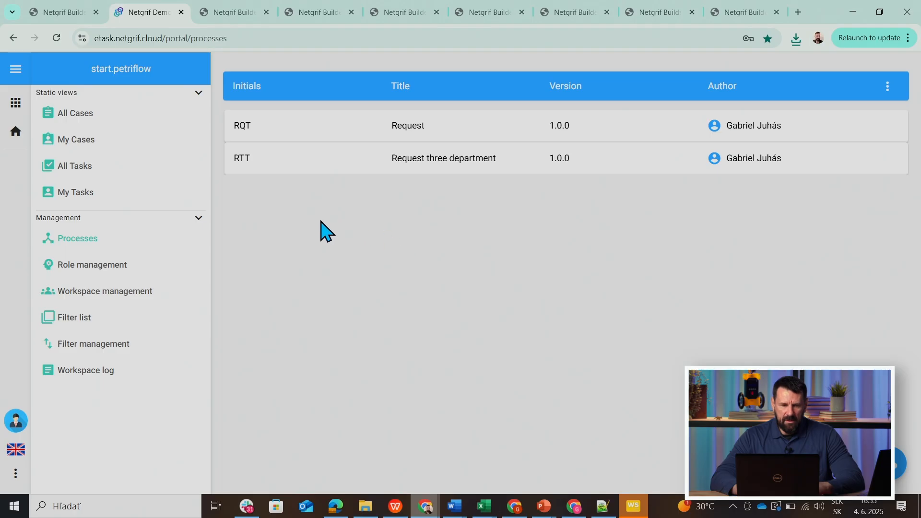
Copy the public URL of the Request three department process and open it in a fresh tab of the incognito browser window.
click(294, 174)
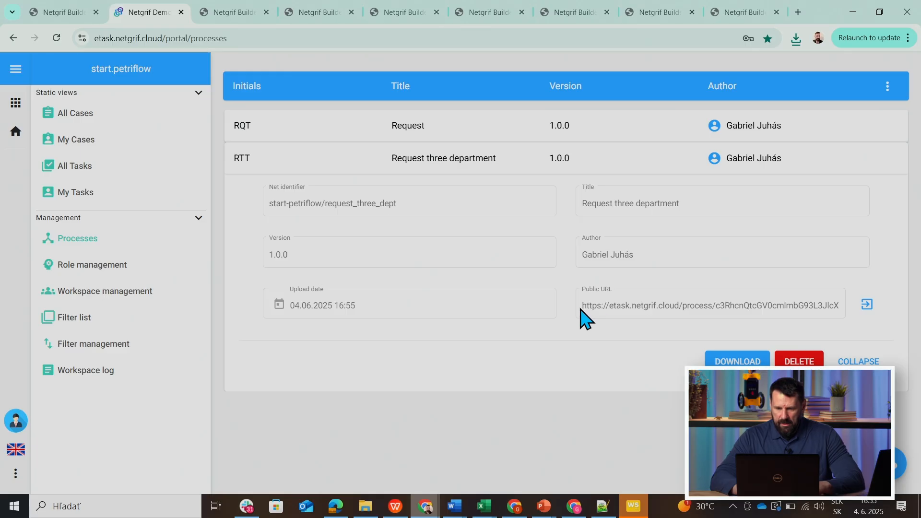
click(624, 310)
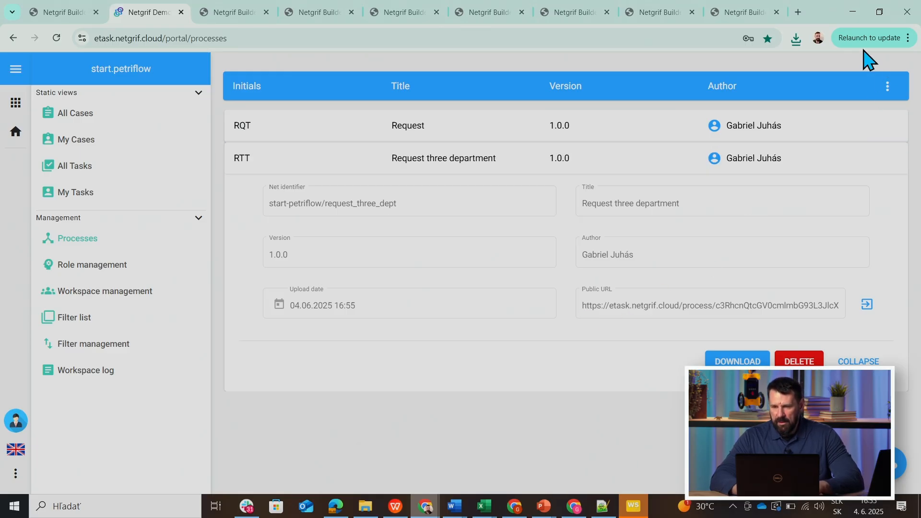
mouse_move(513, 504)
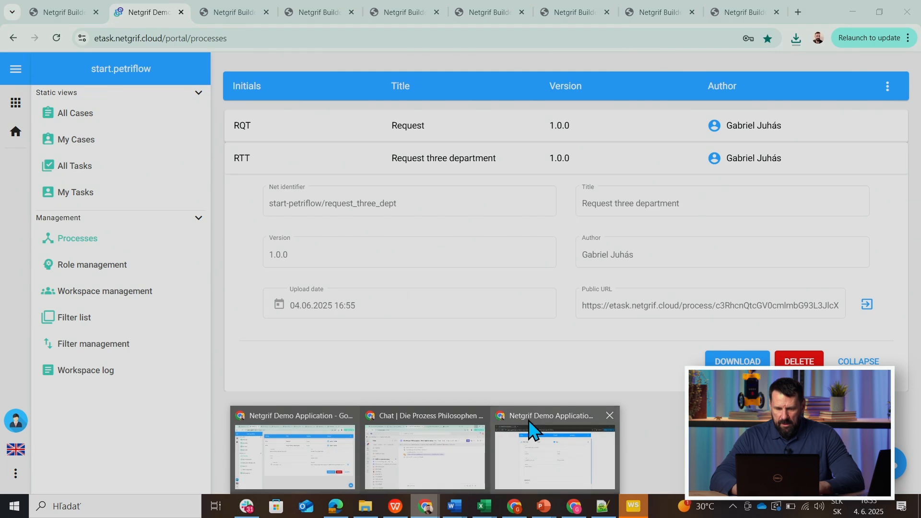
click(530, 429)
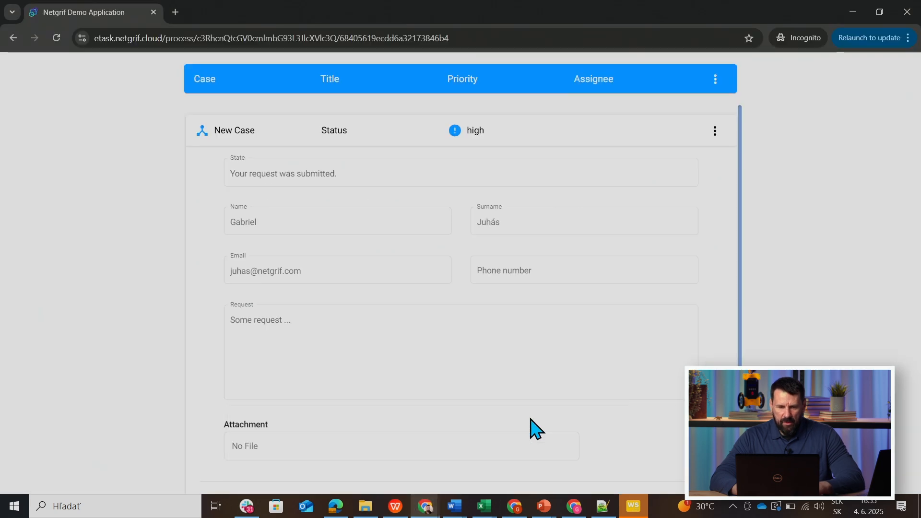
click(175, 12)
click(153, 11)
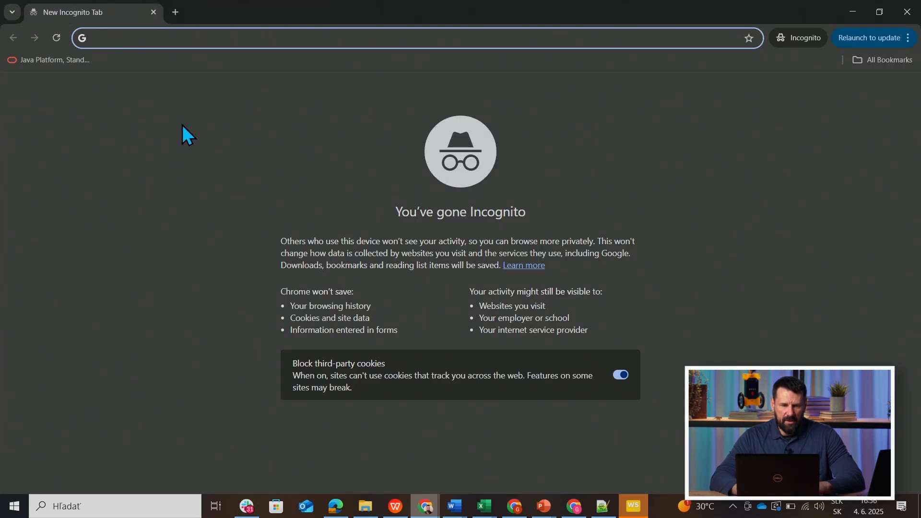
key(ctrl+v)
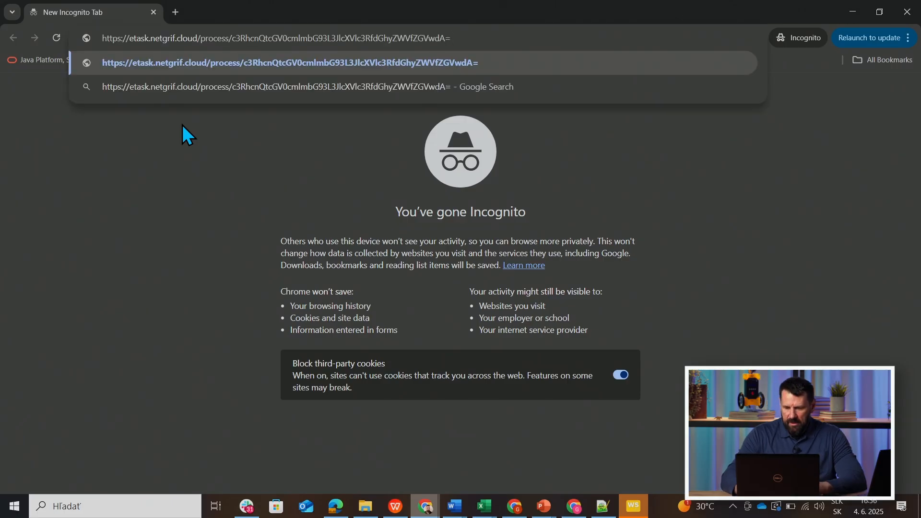
key(Return)
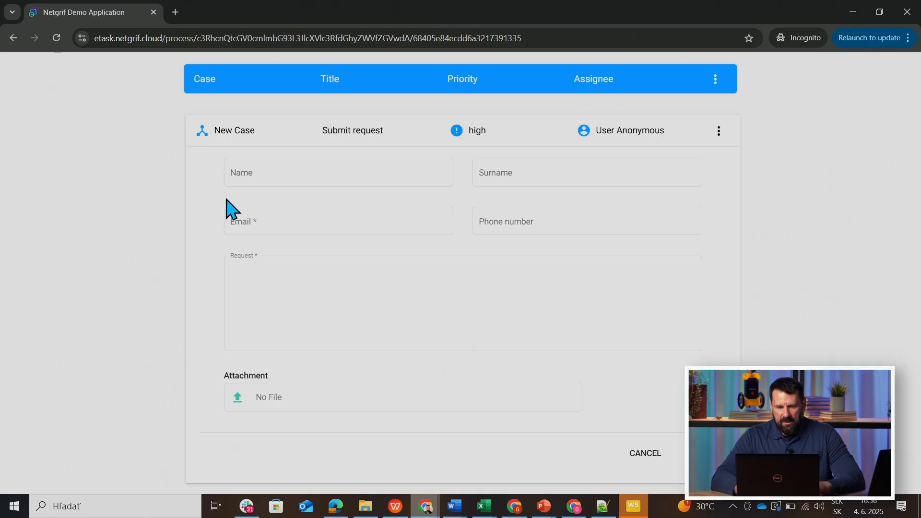
Fill in the requester's name, surname and email, enter "I need that you send me to technical and business department..." as the request, and submit it.
click(269, 173)
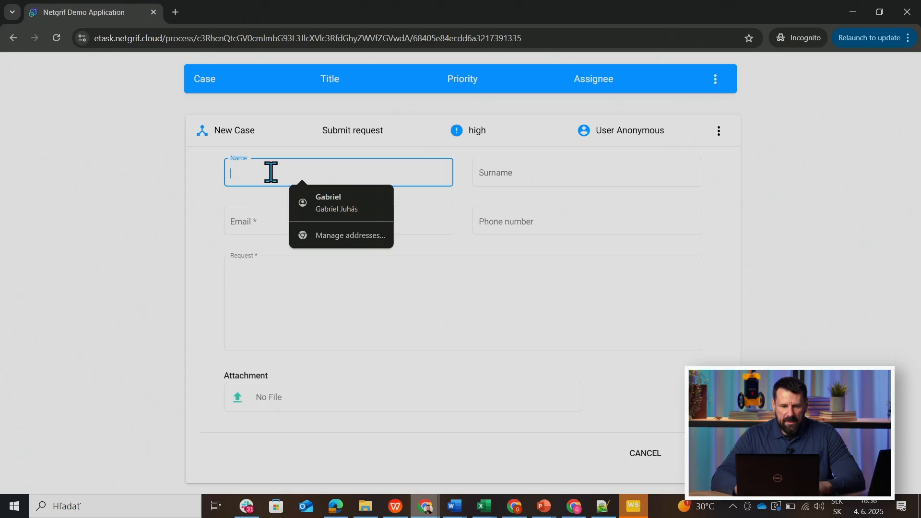
click(321, 200)
click(299, 274)
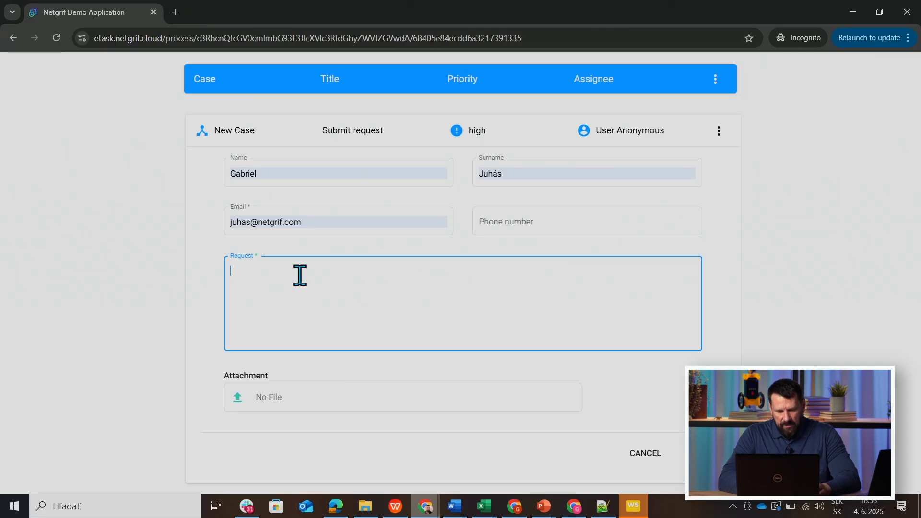
text(I n)
key(BackSpace)
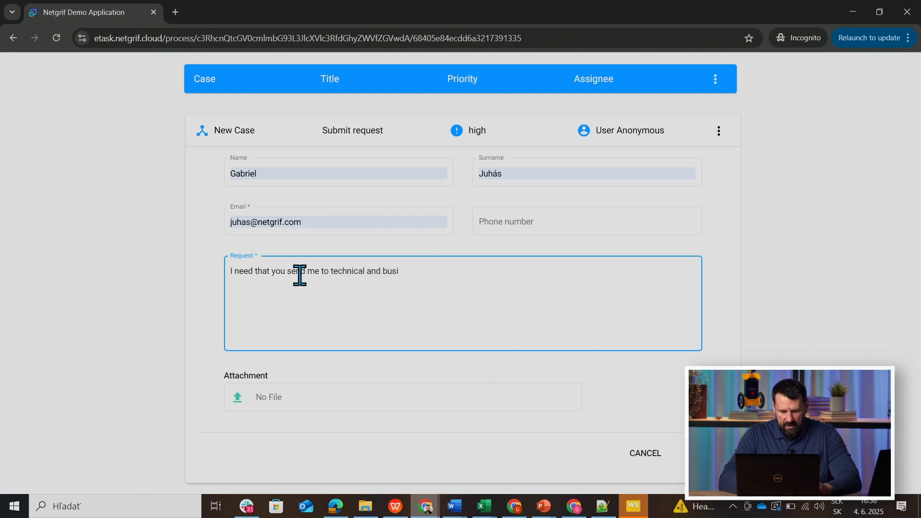
text(s department...)
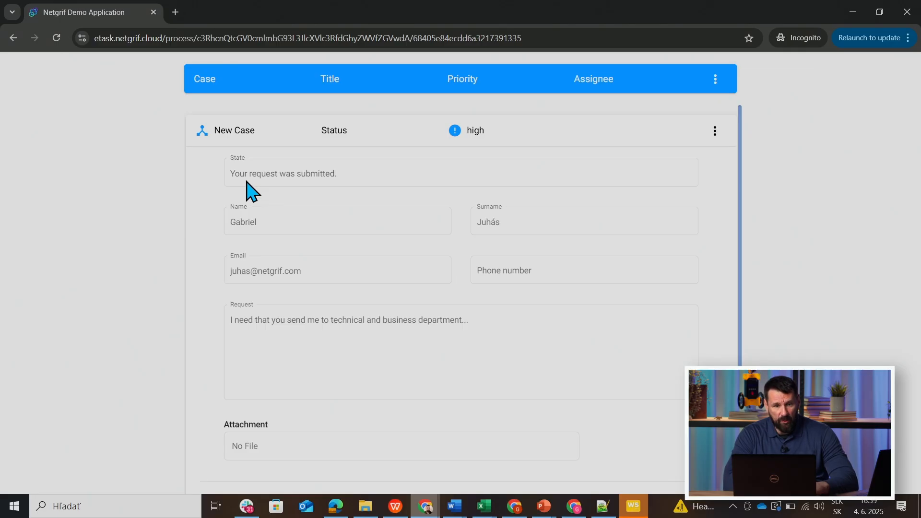
Switch back to the portal's browser window and open the newly submitted RTT case from all cases.
click(426, 507)
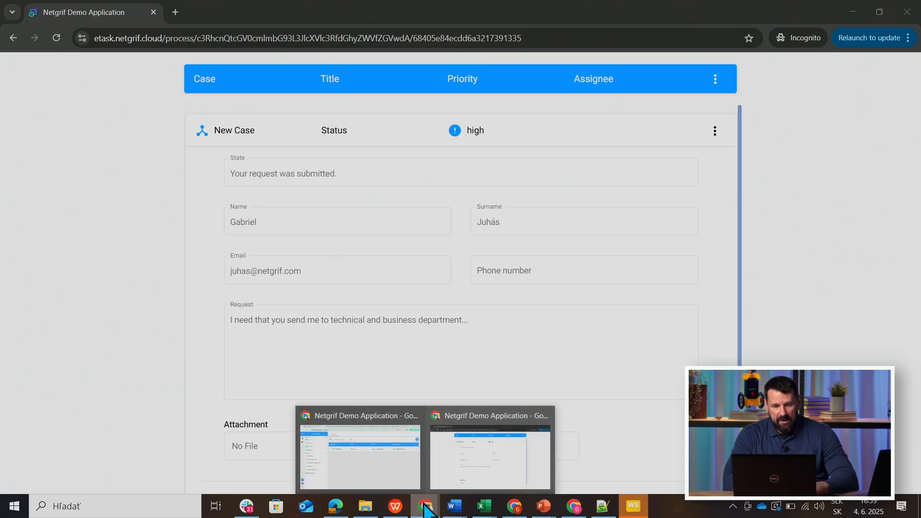
click(335, 429)
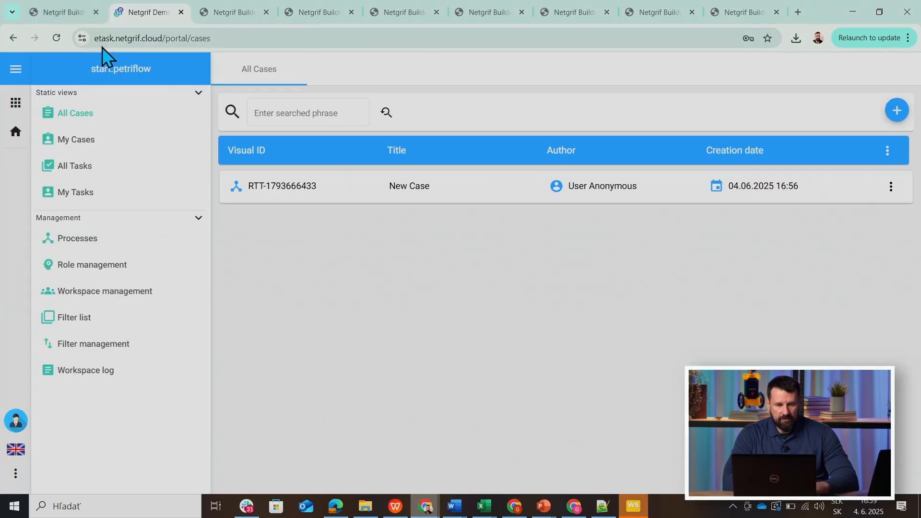
click(317, 194)
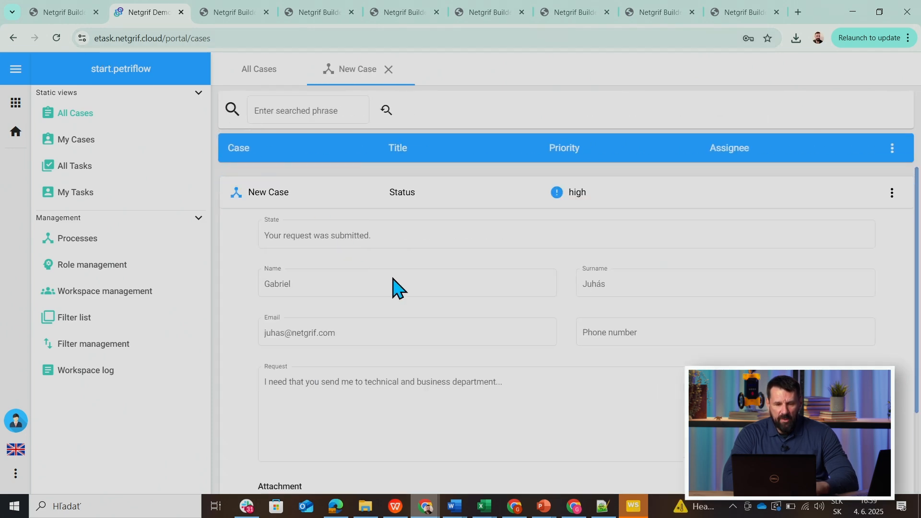
Assign the Registration role of the Request three department process to the listed user in role management.
click(98, 267)
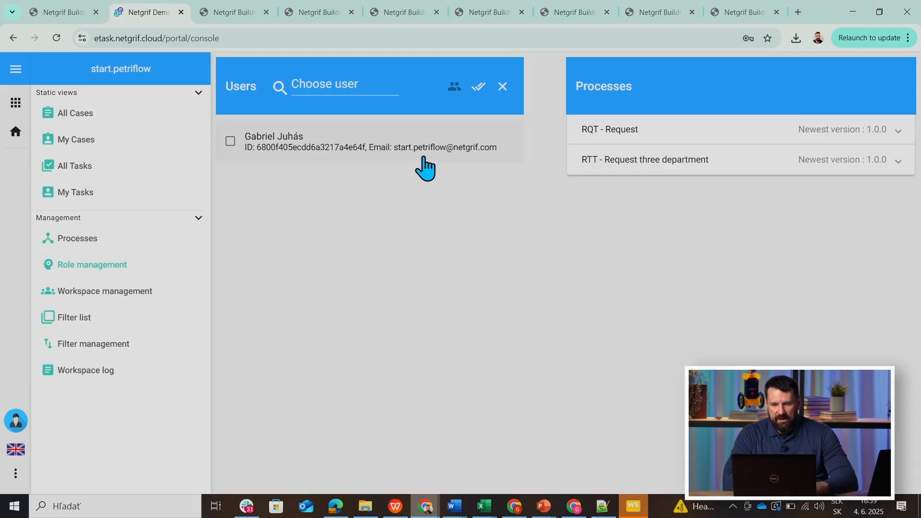
click(637, 169)
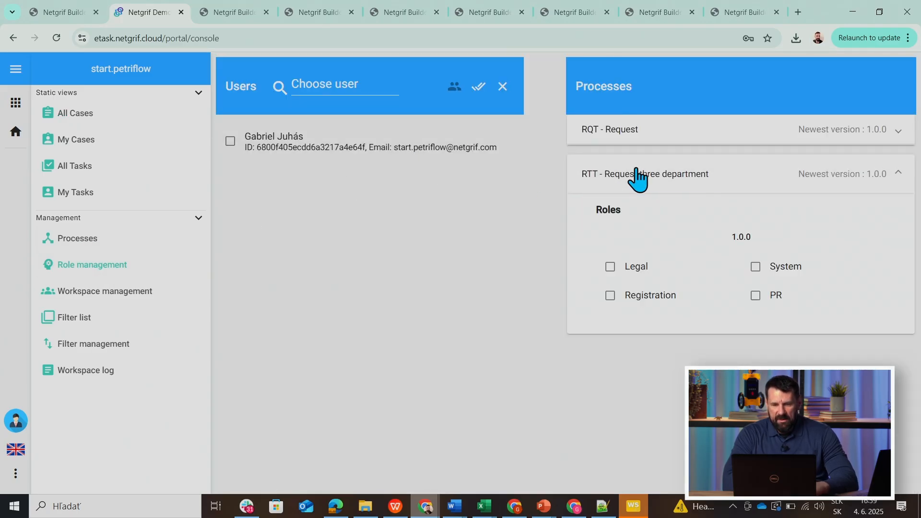
click(240, 139)
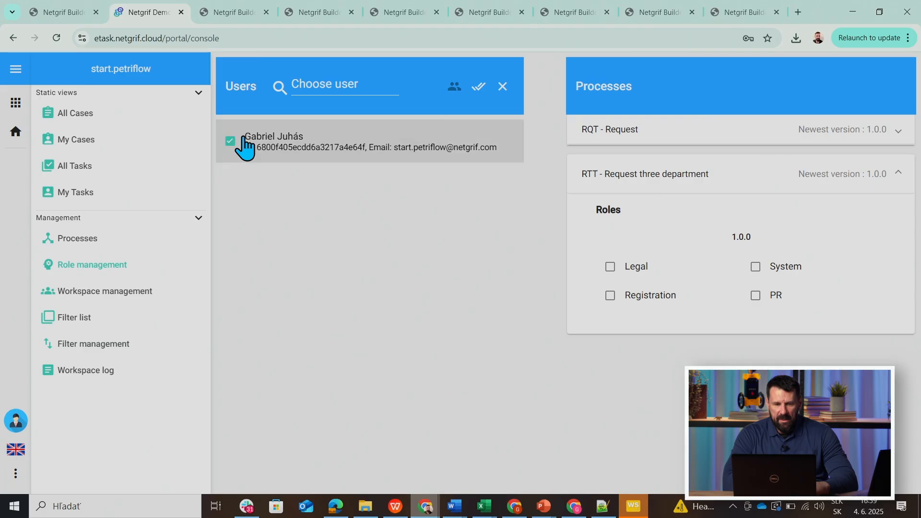
click(611, 296)
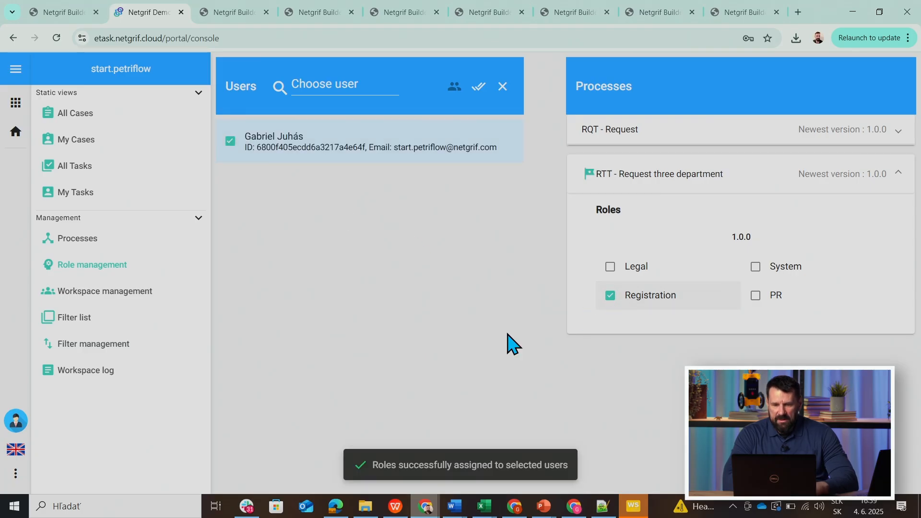
Reopen the RTT case, expand its Register task and review the decision fields and embedded request form.
click(77, 114)
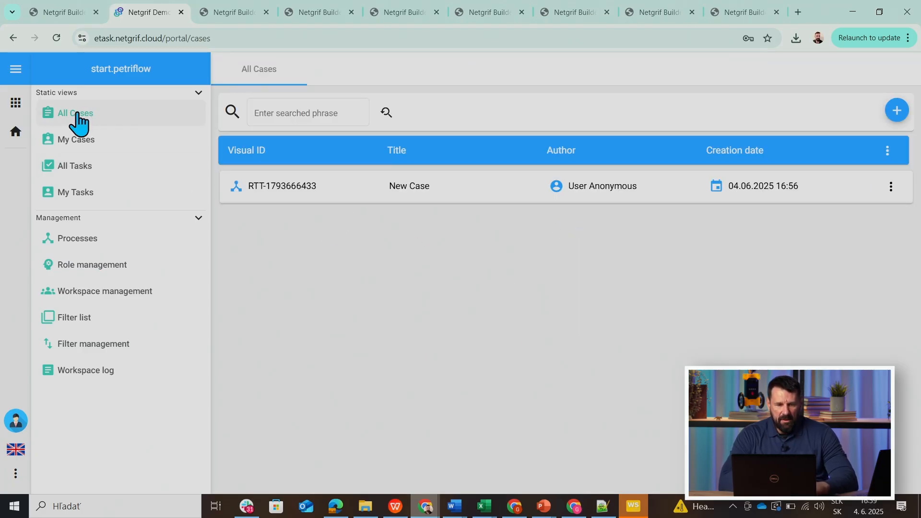
click(336, 194)
click(386, 226)
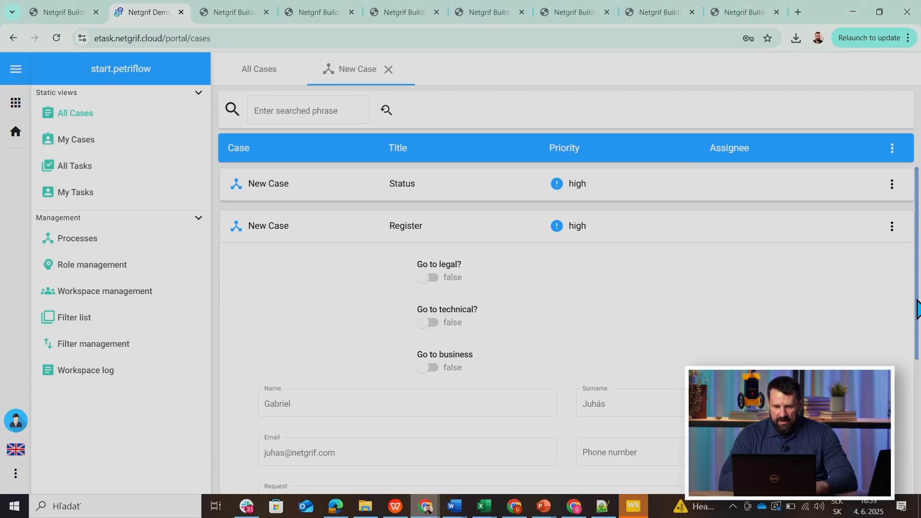
scroll(918, 309, down, 3)
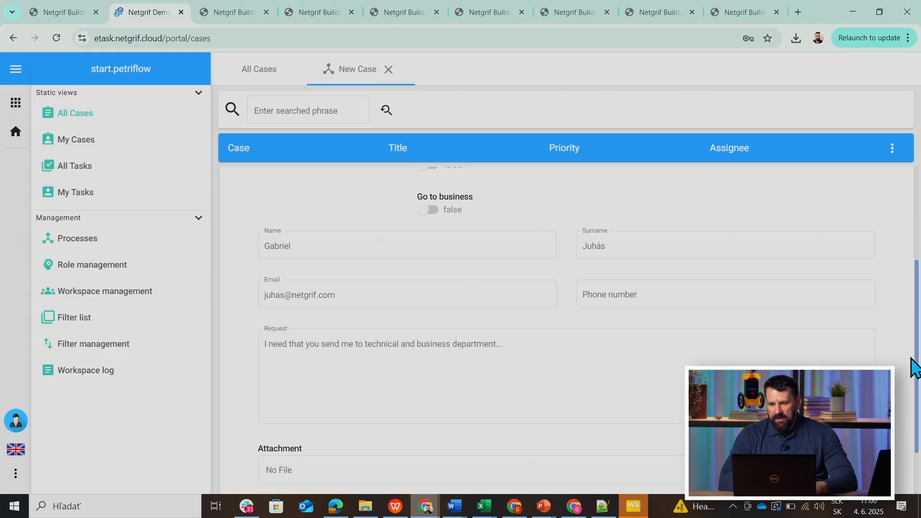
drag(919, 352, 920, 201)
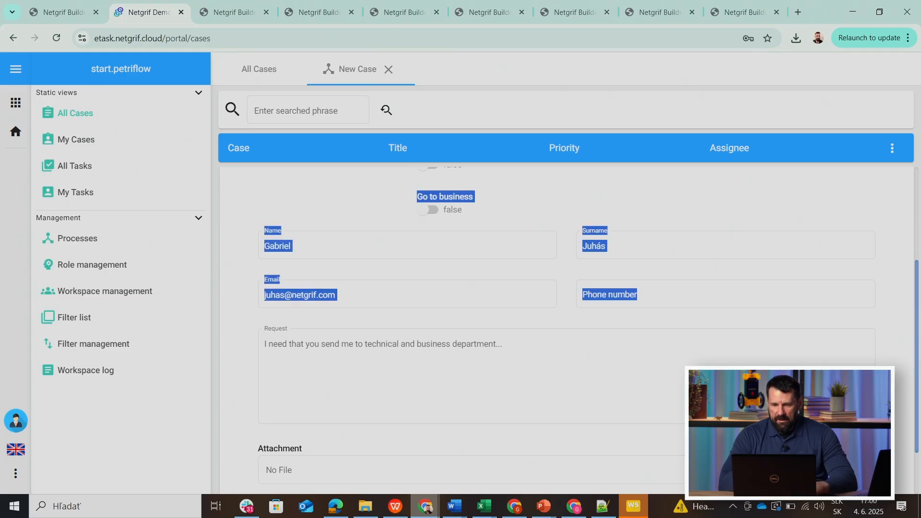
Assign the Register task and set both Go to technical? and Go to business to true.
click(920, 336)
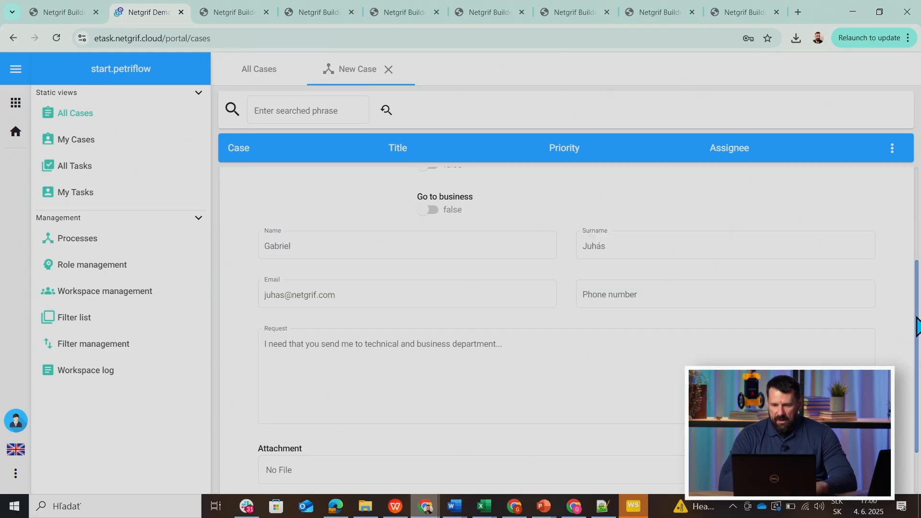
scroll(917, 328, up, 3)
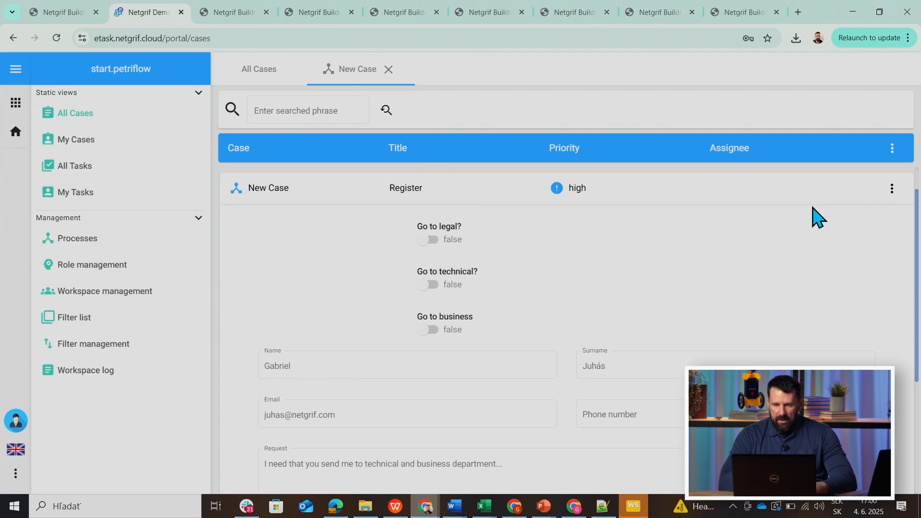
click(891, 189)
click(873, 219)
click(425, 287)
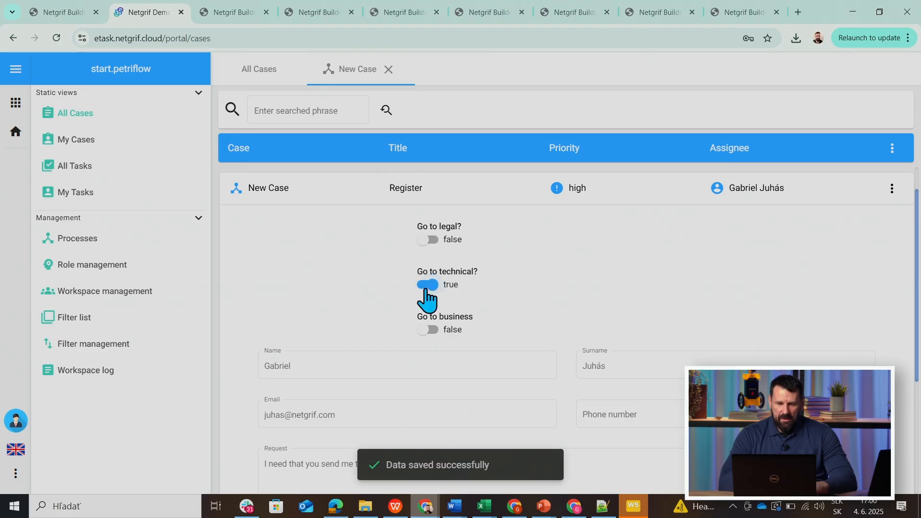
click(426, 331)
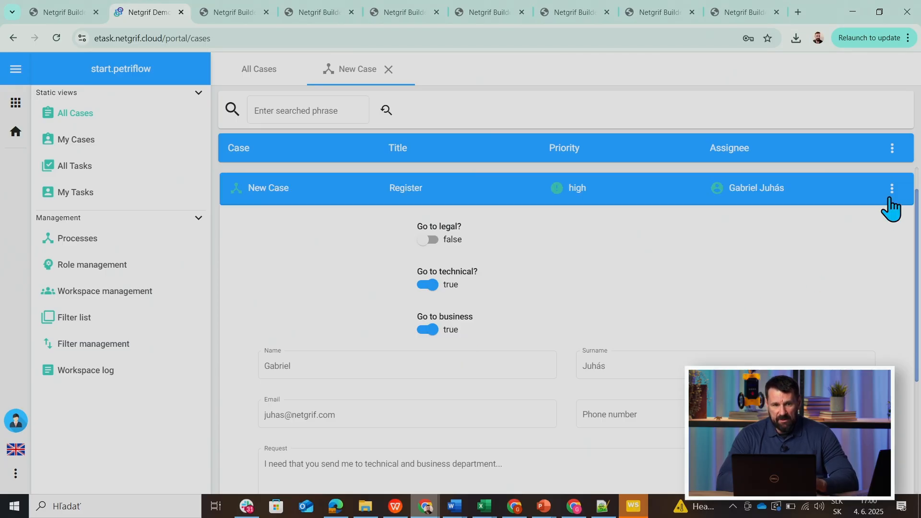
Switch to Netgrif Builder, simulate the process by firing Submit request, and start Register in step-by-step event mode.
click(60, 12)
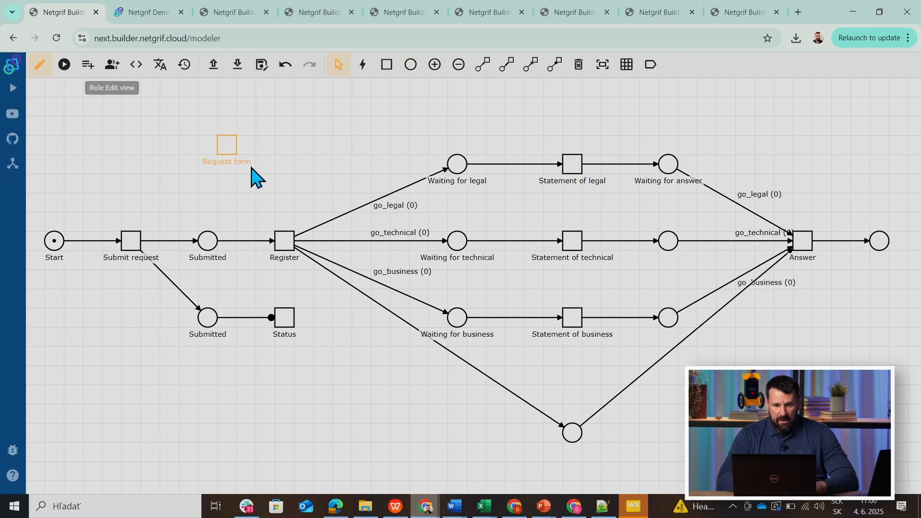
click(65, 65)
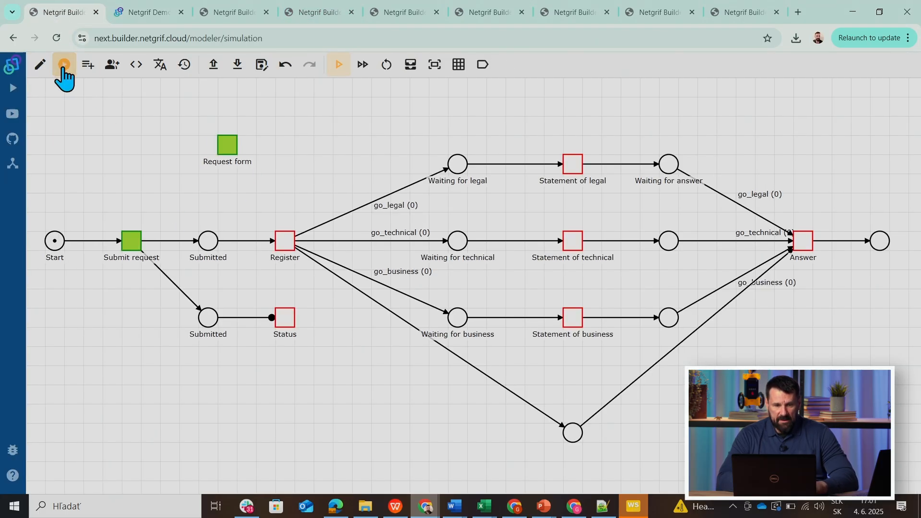
click(131, 244)
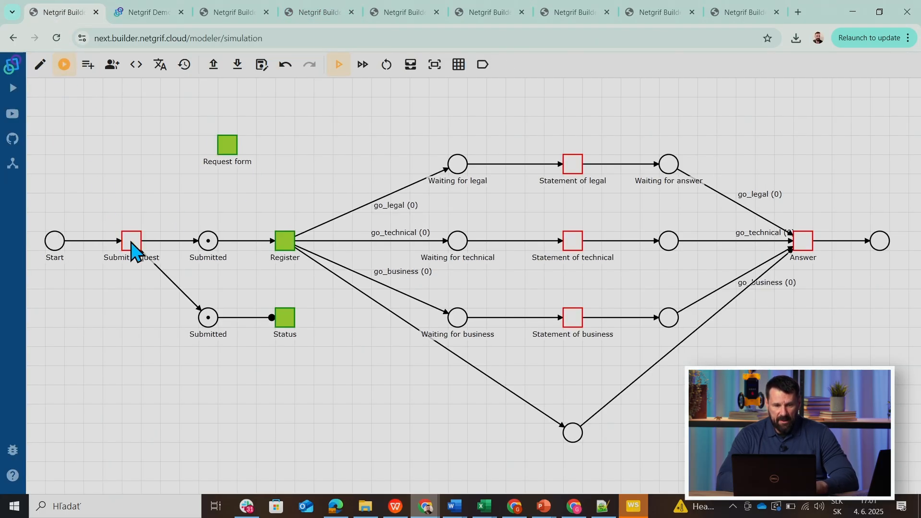
click(362, 65)
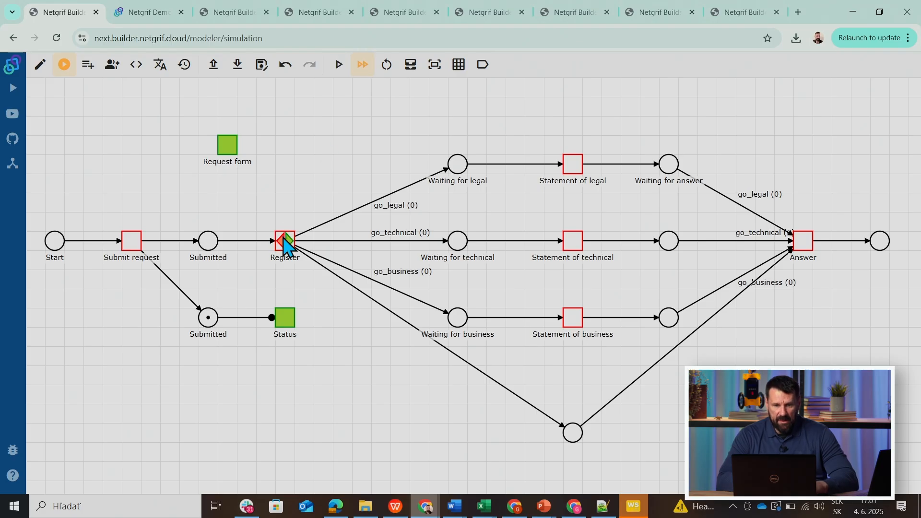
Set the referenced values go_technical and go_business to 1 and finish Register in the simulation.
click(410, 65)
click(283, 265)
key(BackSpace)
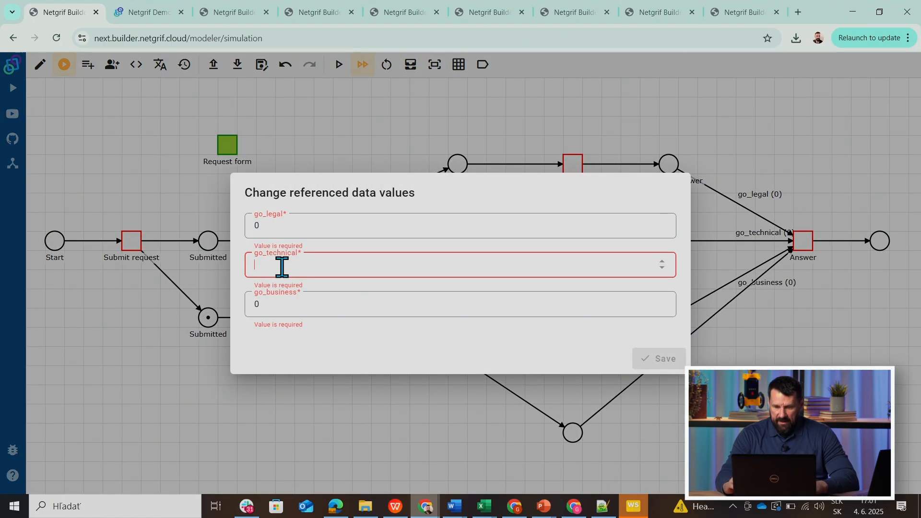
text(1)
click(268, 305)
key(BackSpace)
text(1)
click(655, 360)
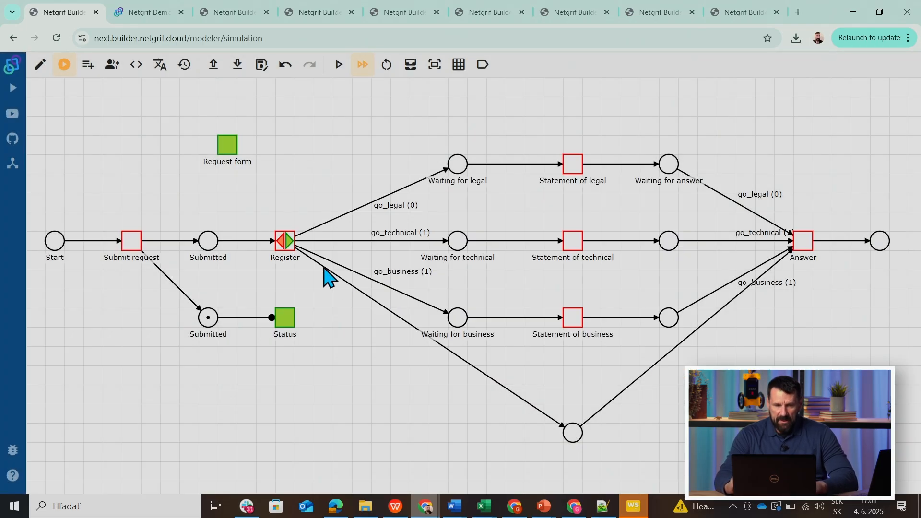
click(289, 244)
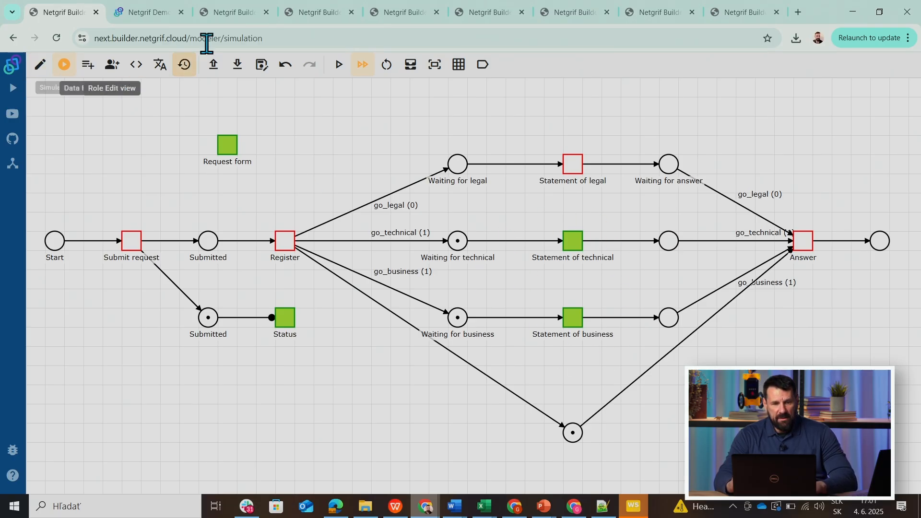
Return to the Netgrif portal and finish the case's Register task.
click(149, 14)
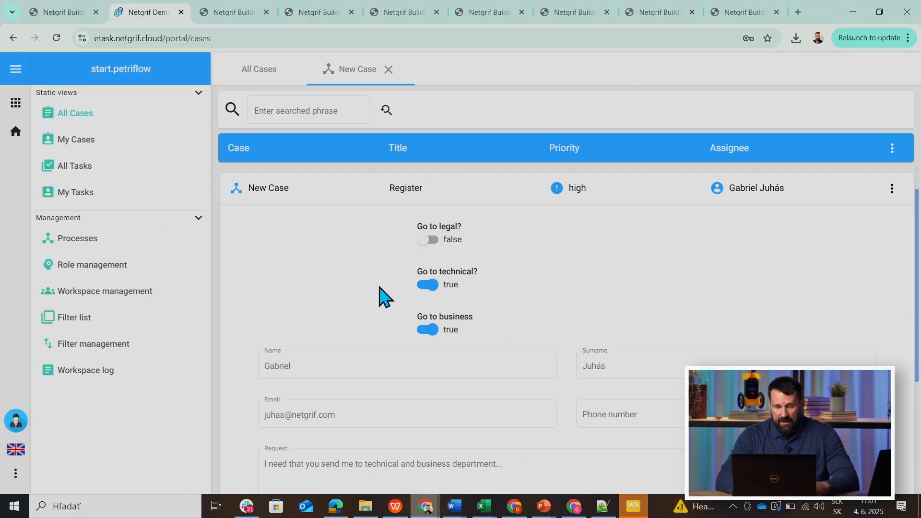
click(890, 189)
click(881, 248)
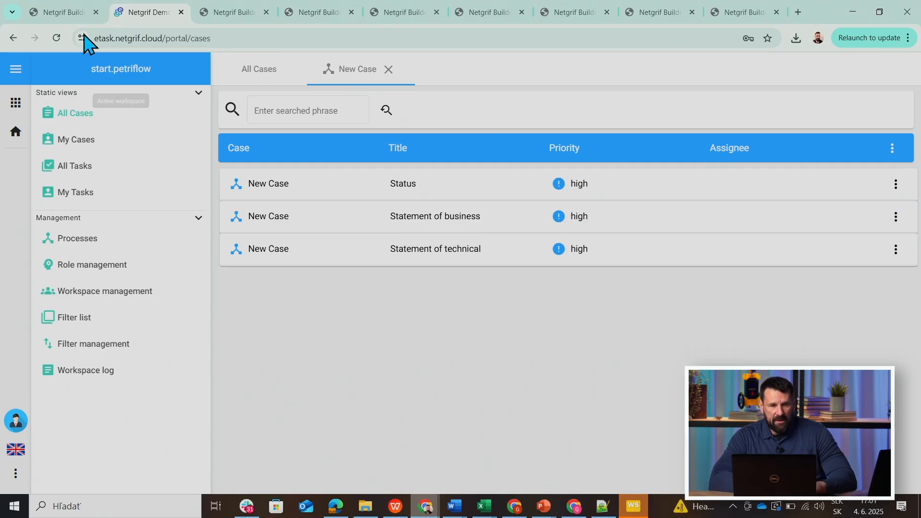
Check the enabled tasks in the Builder simulation, and assign and finish Statement of business in the portal.
click(66, 14)
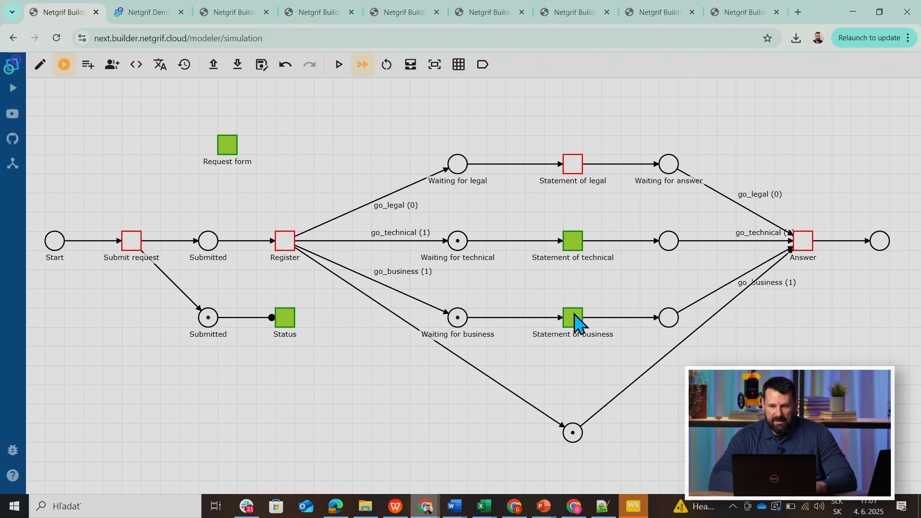
click(146, 12)
click(411, 224)
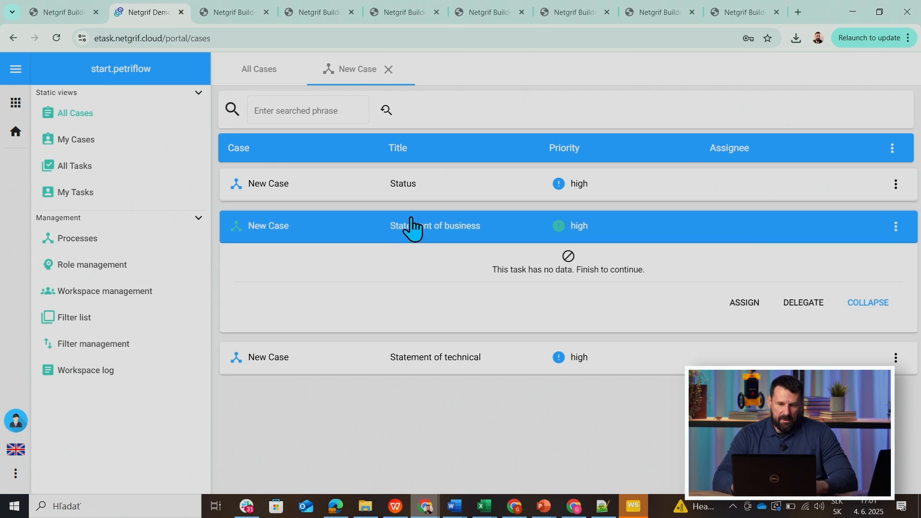
click(745, 307)
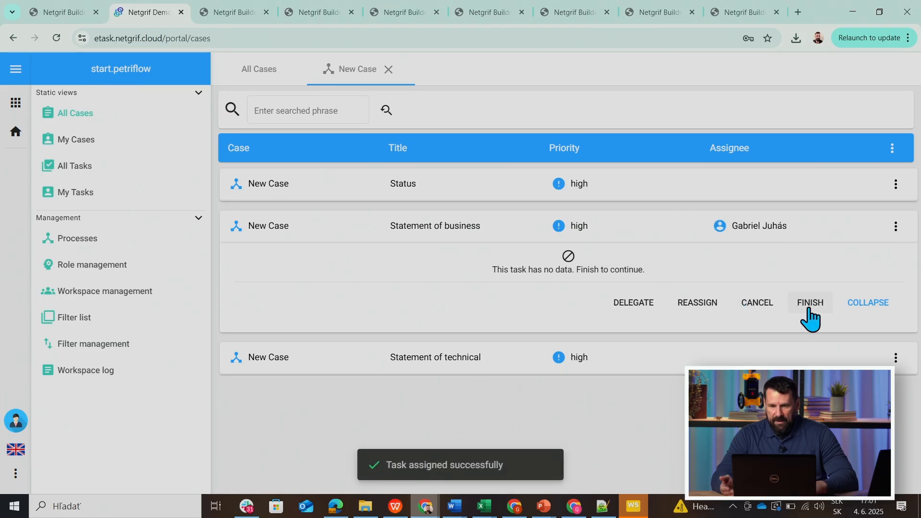
click(809, 311)
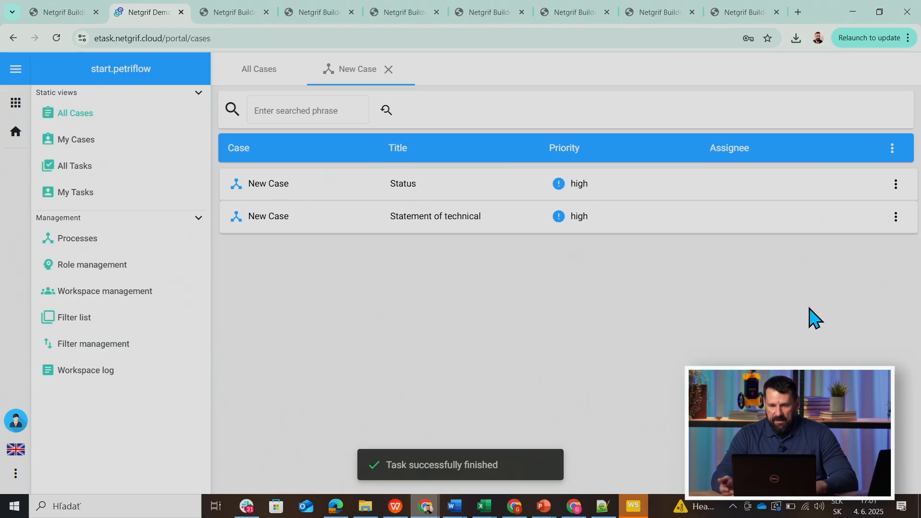
Fire Statement of business in the Builder simulation, and assign and finish Statement of technical in the portal.
click(63, 14)
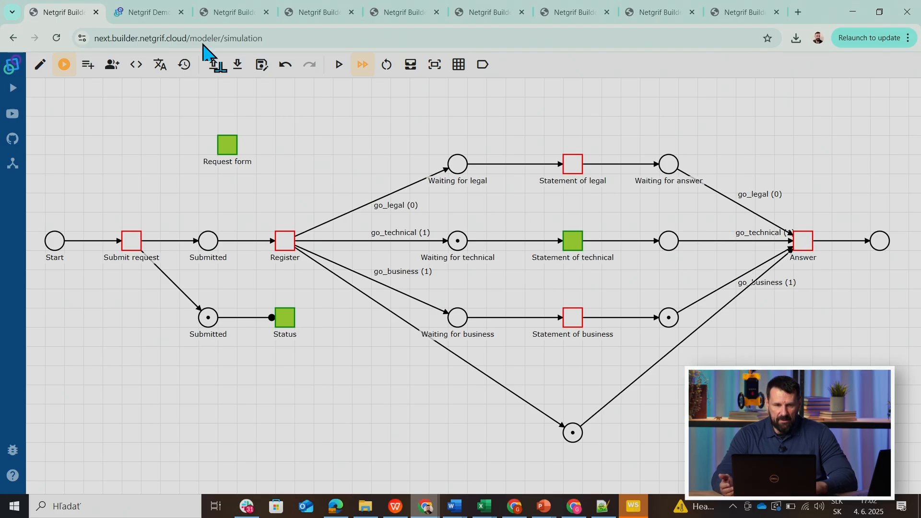
click(152, 13)
click(430, 220)
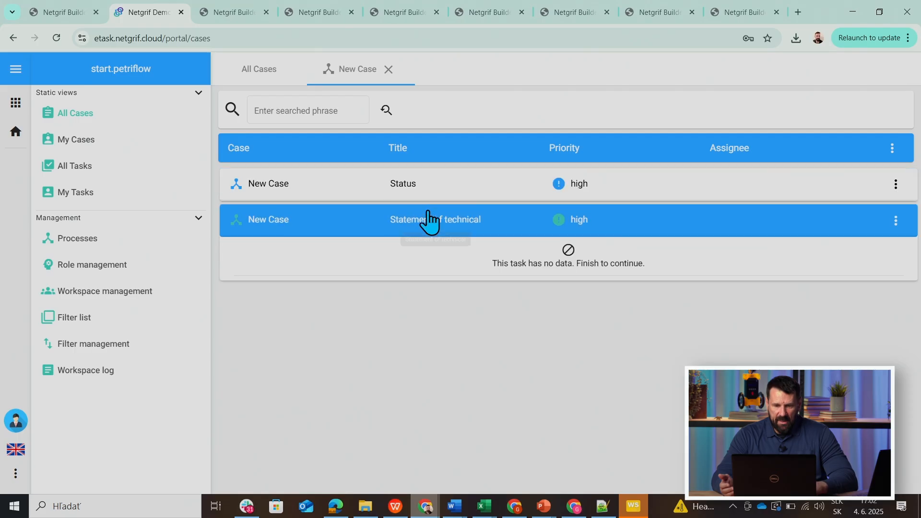
click(747, 305)
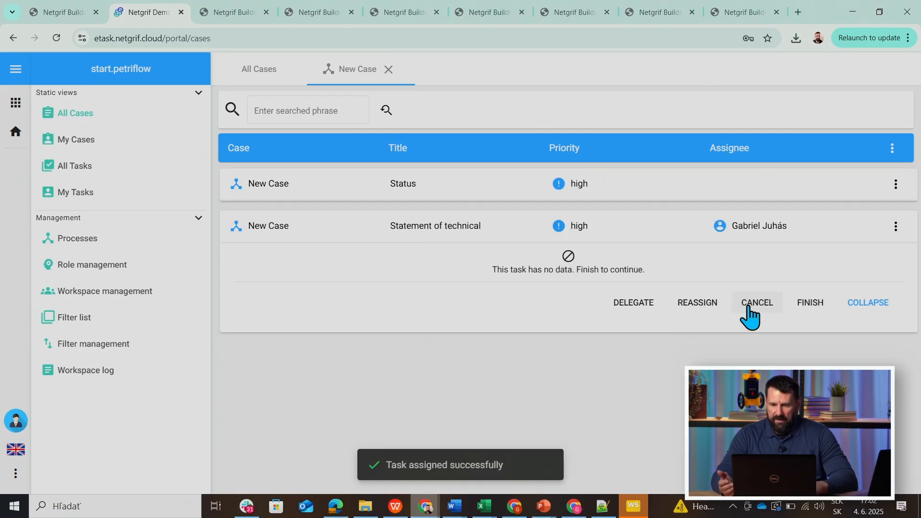
click(811, 307)
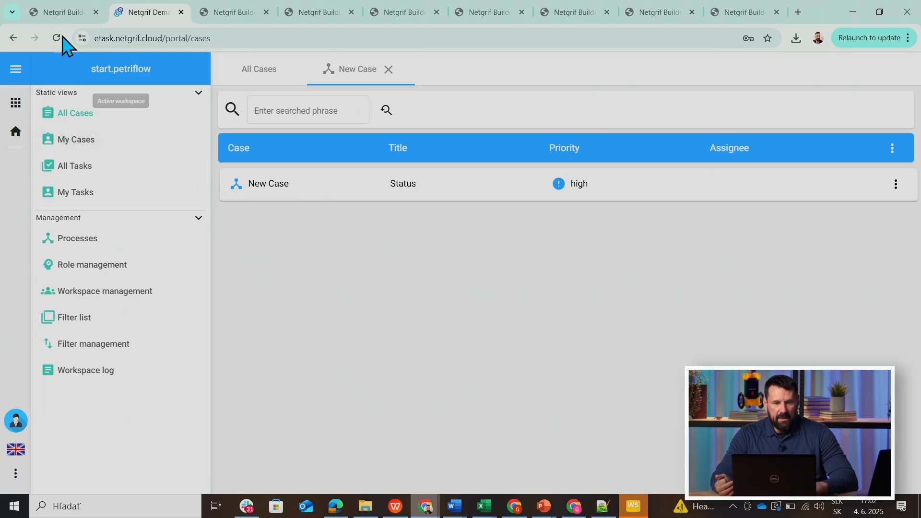
Fire Statement of technical in the Builder simulation and return to the portal.
click(76, 14)
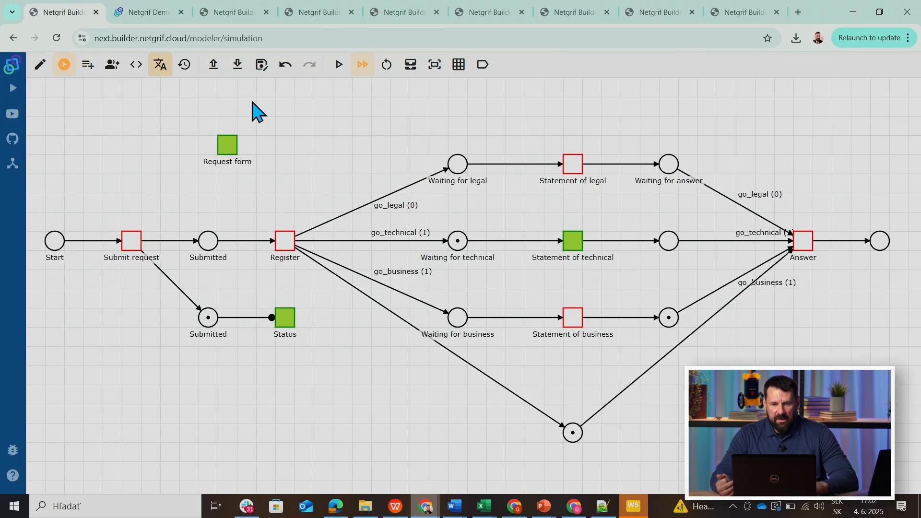
click(579, 245)
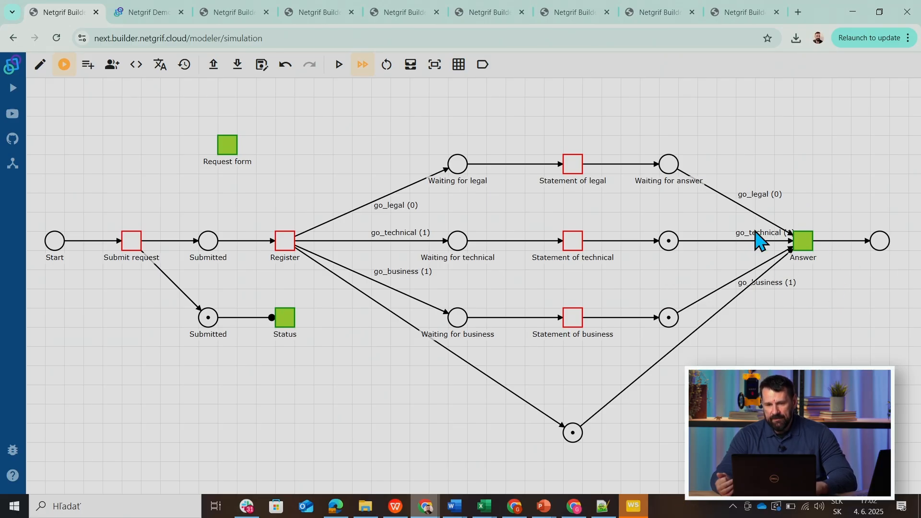
click(129, 15)
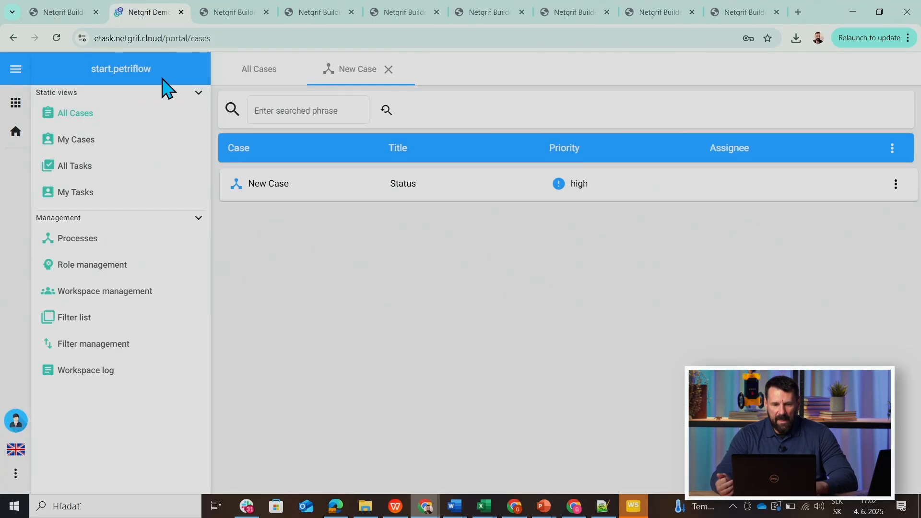
Assign the PR role of the Request three department process to the listed user in role management.
click(71, 270)
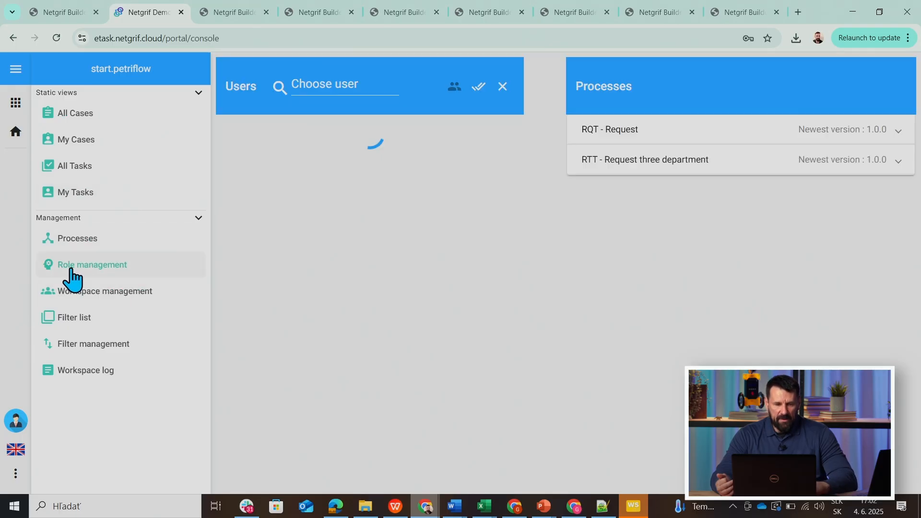
click(595, 165)
click(328, 148)
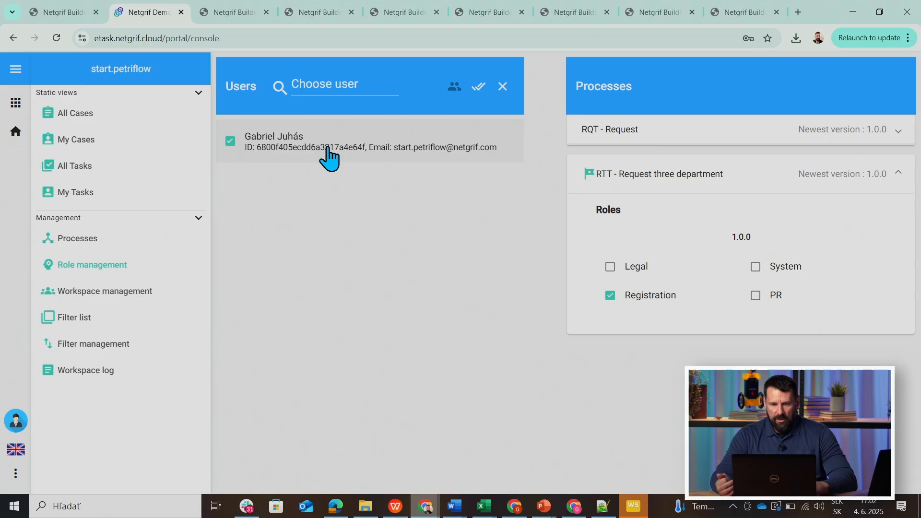
click(755, 295)
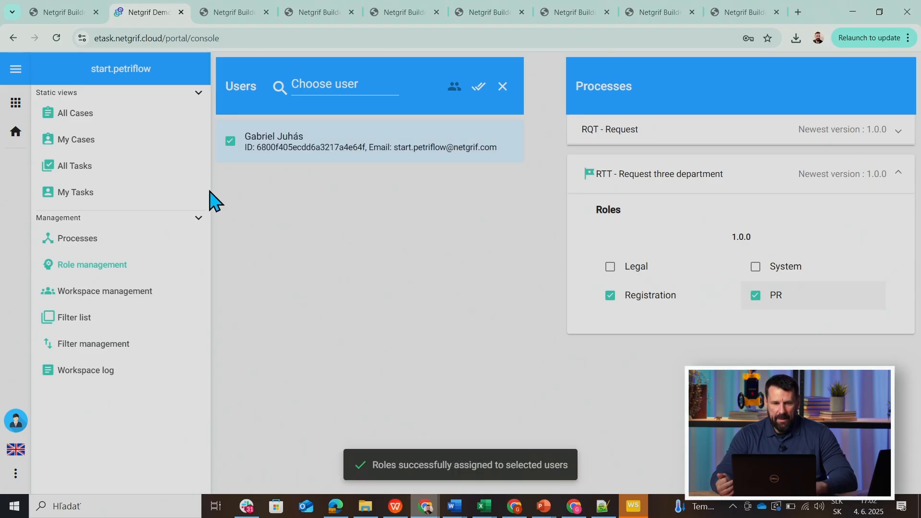
Reopen the RTT case from all cases and assign its Answer task.
click(69, 115)
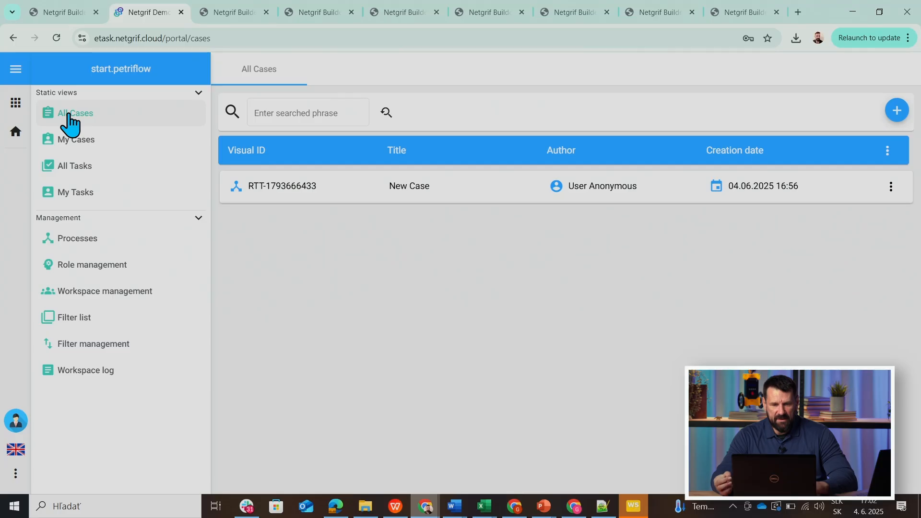
click(352, 195)
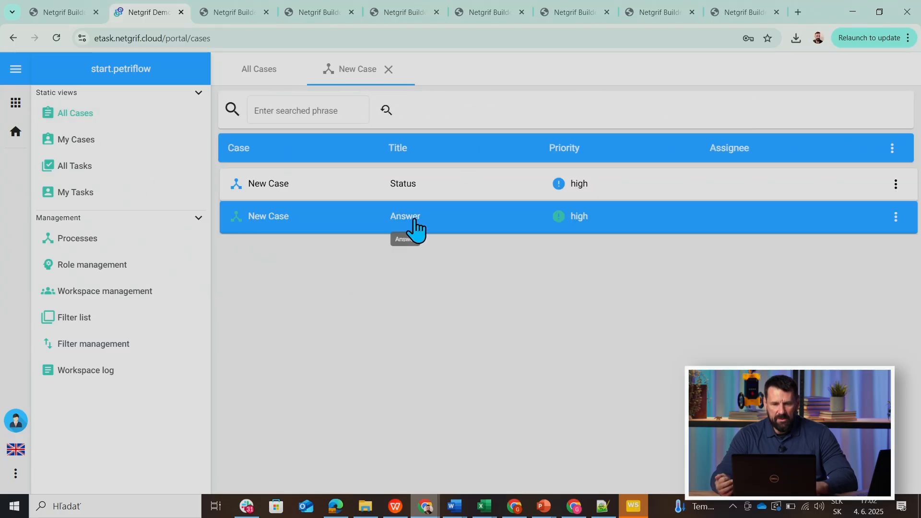
click(413, 229)
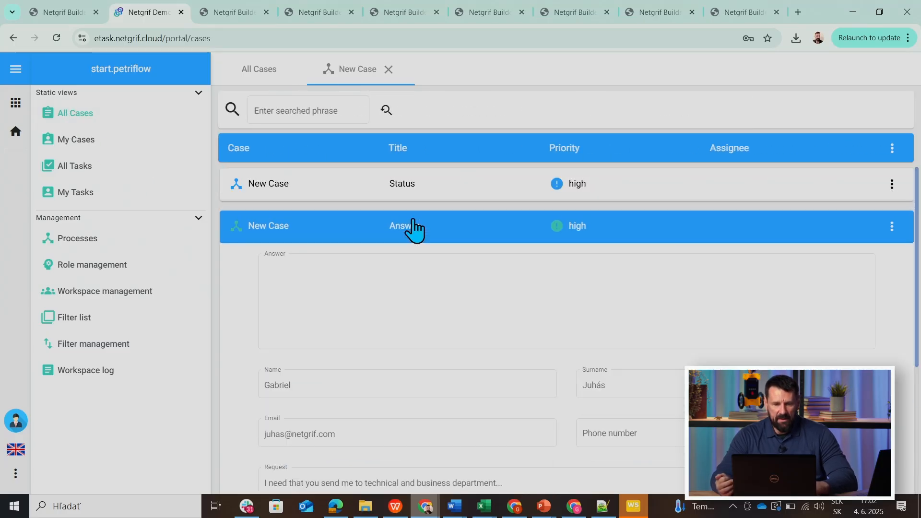
click(891, 229)
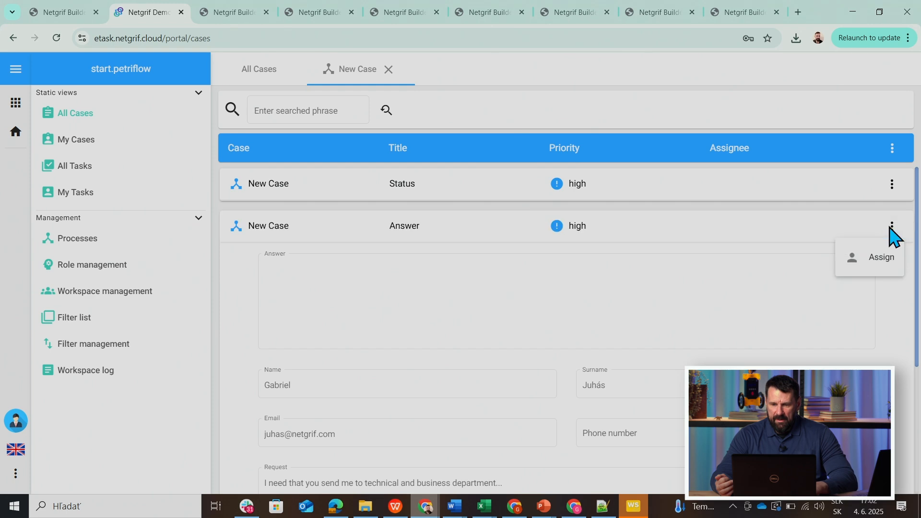
click(879, 261)
Enter "Hopefully business and technical did their job:-)" as the answer and finish the Answer task.
click(404, 283)
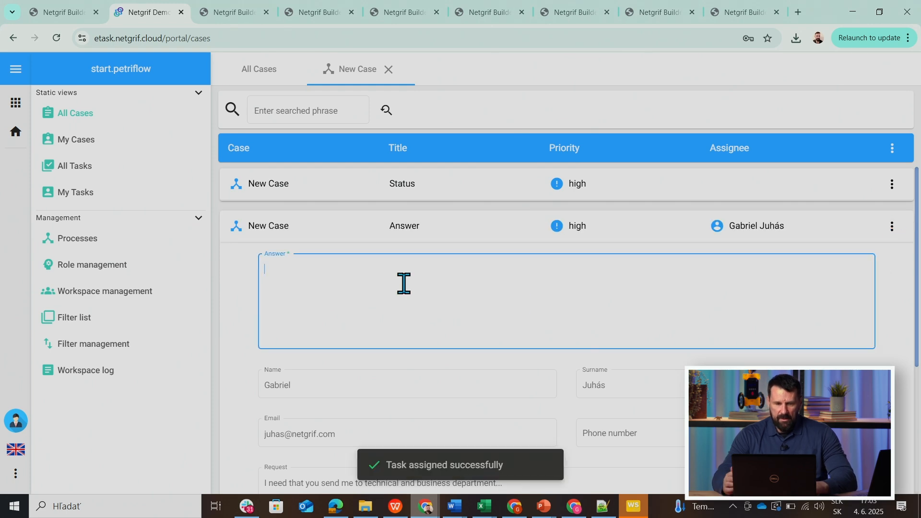
text(Hopefully business and technic)
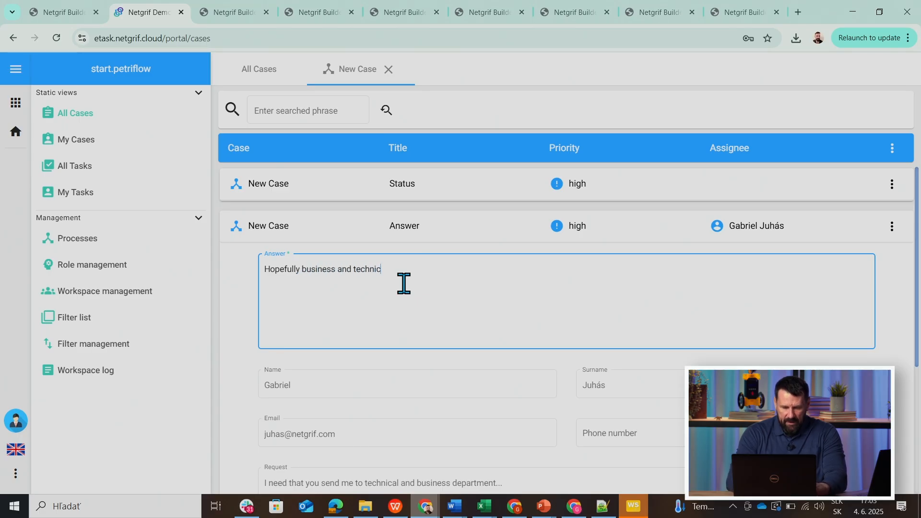
text(al did their jo)
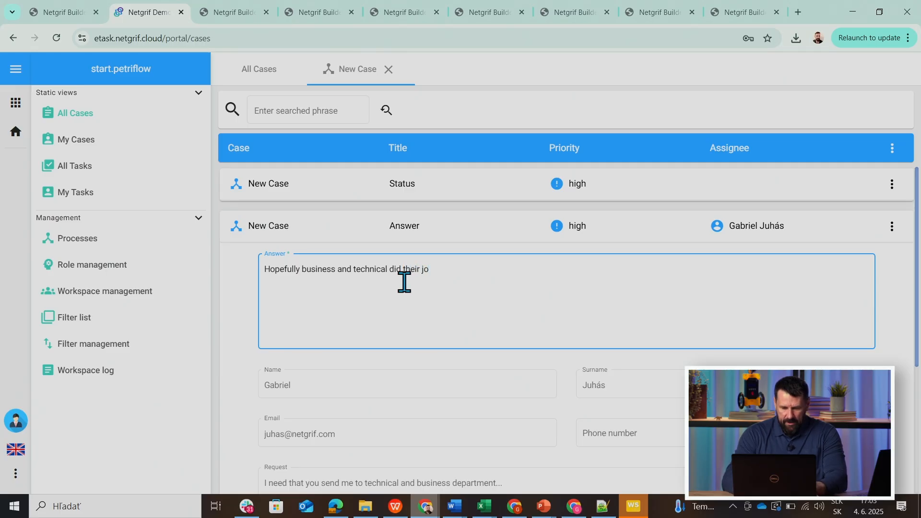
text(b:-))
click(896, 230)
click(893, 229)
click(898, 231)
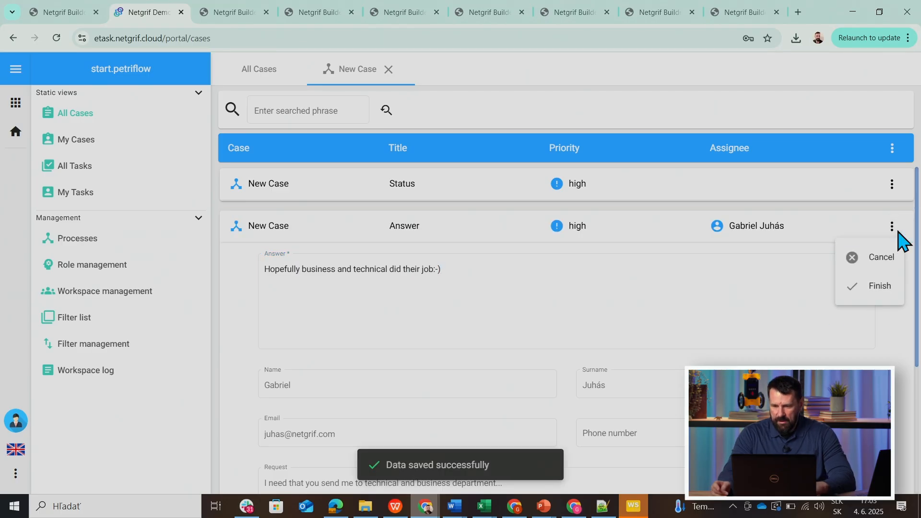
click(880, 286)
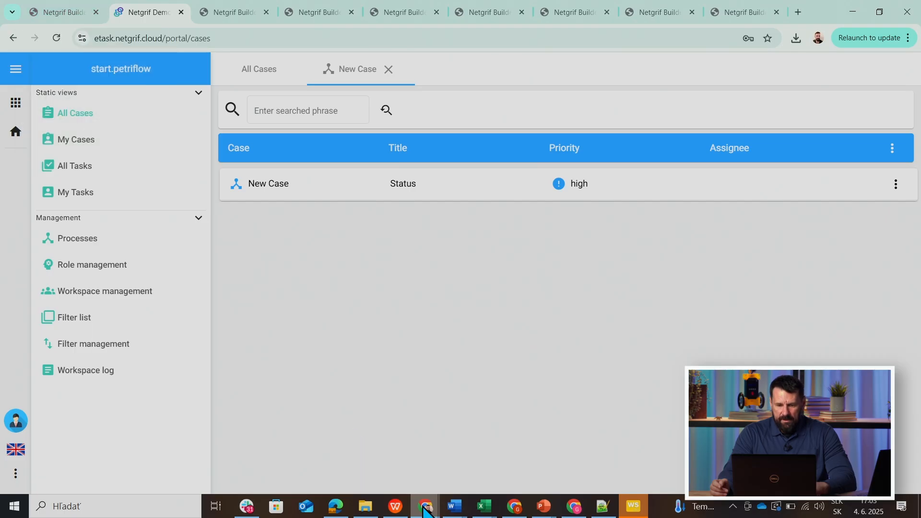
Switch to the requester's incognito browser window and reload the request status page.
mouse_move(426, 508)
click(482, 421)
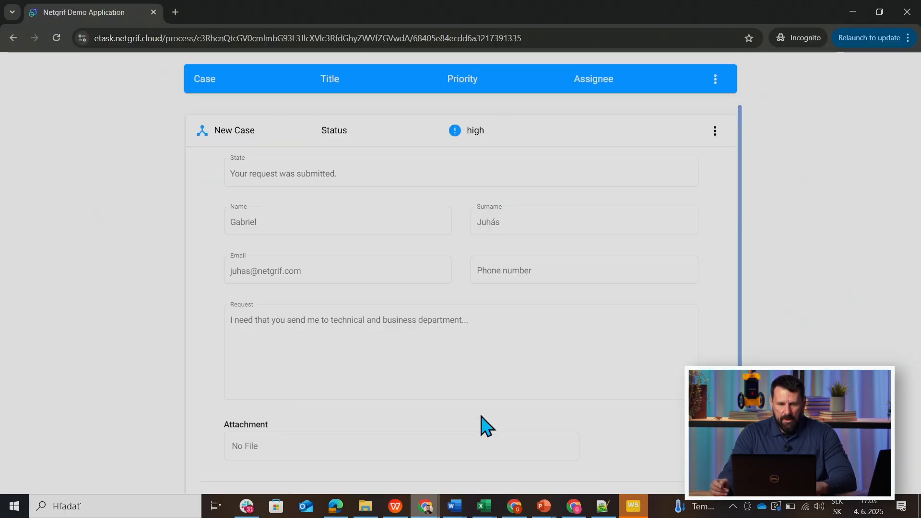
click(56, 38)
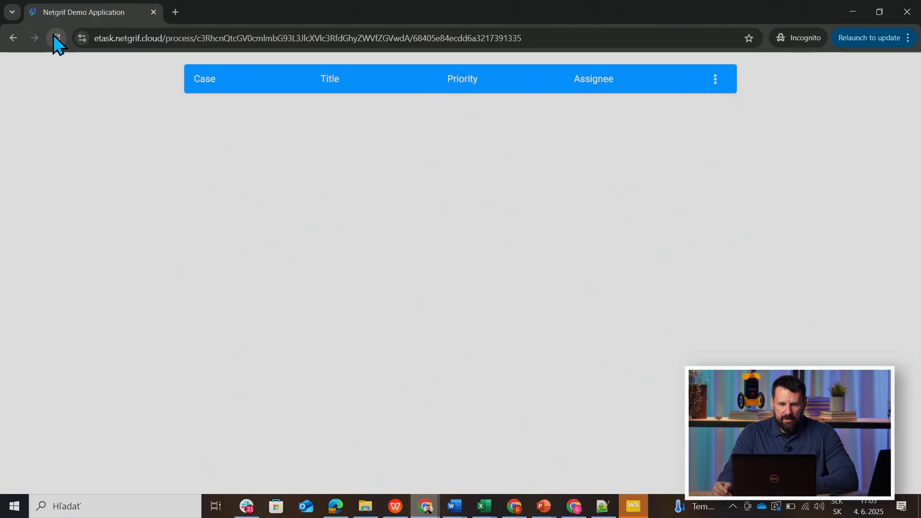